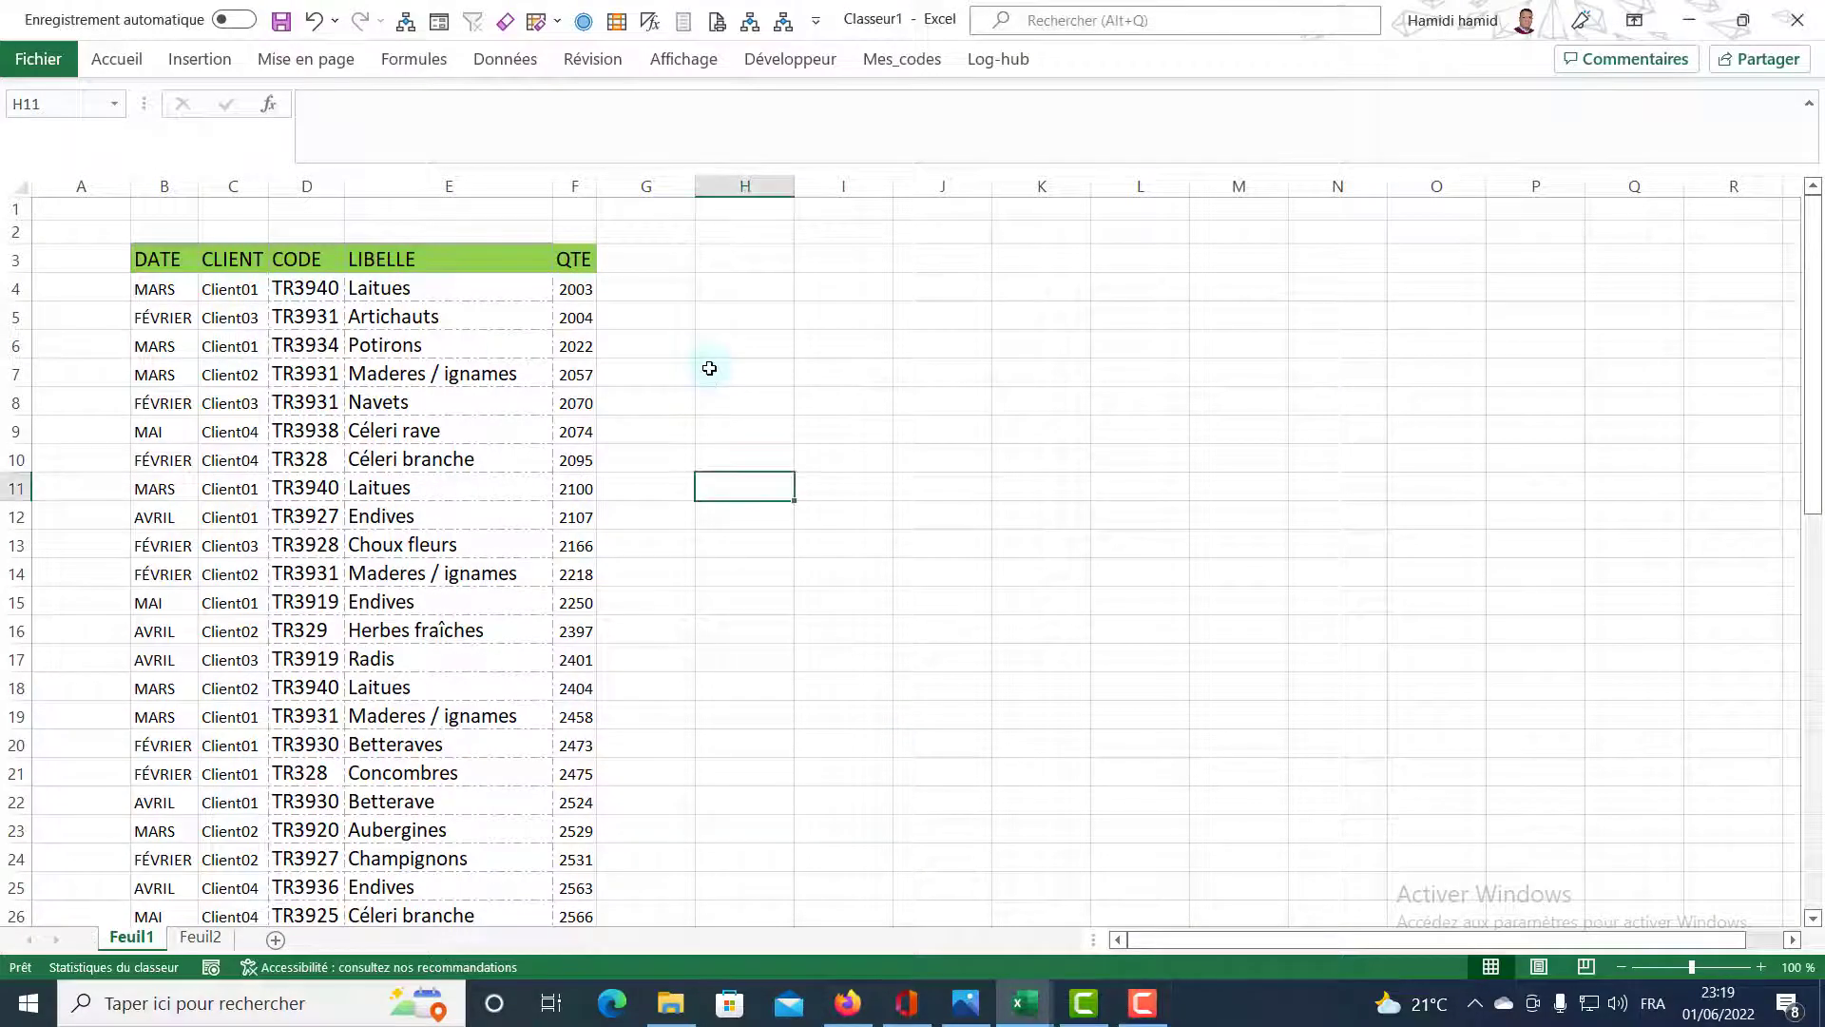
Select the entire data table with Ctrl+A.
click(166, 260)
scroll(418, 571, down, 4)
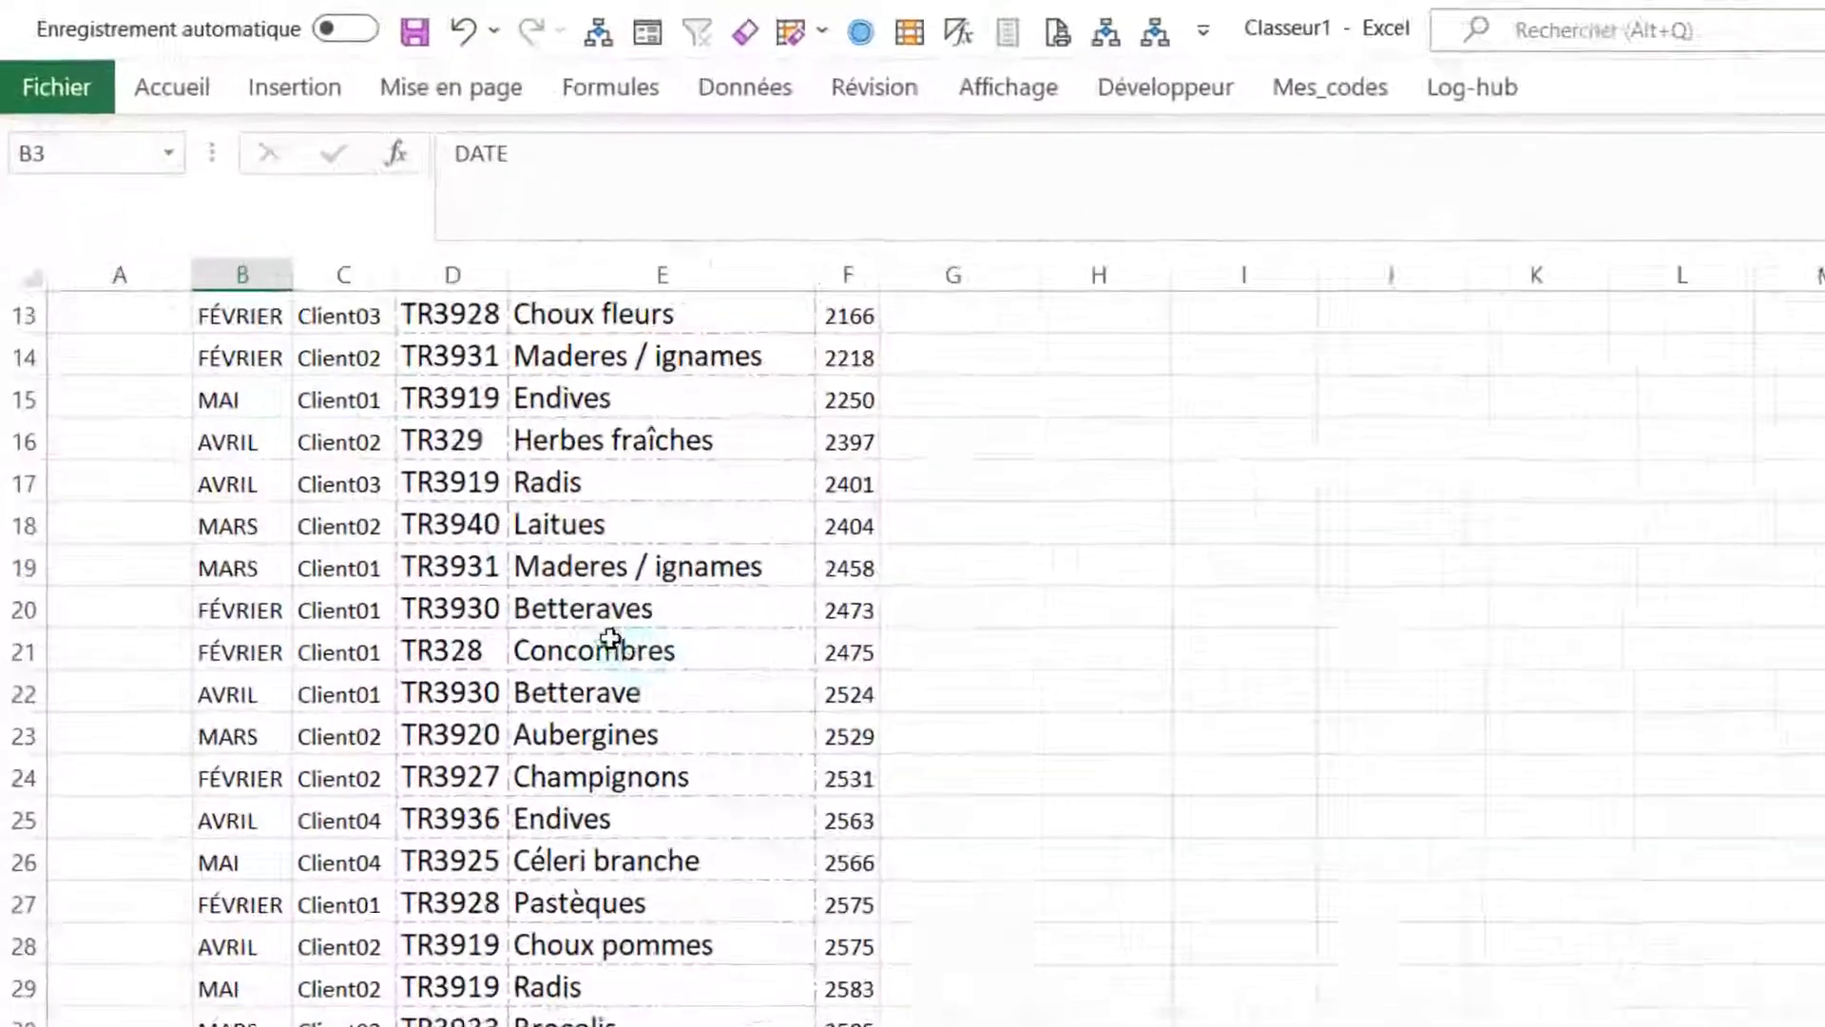
scroll(418, 571, down, 4)
scroll(609, 666, down, 4)
key(ctrl+a)
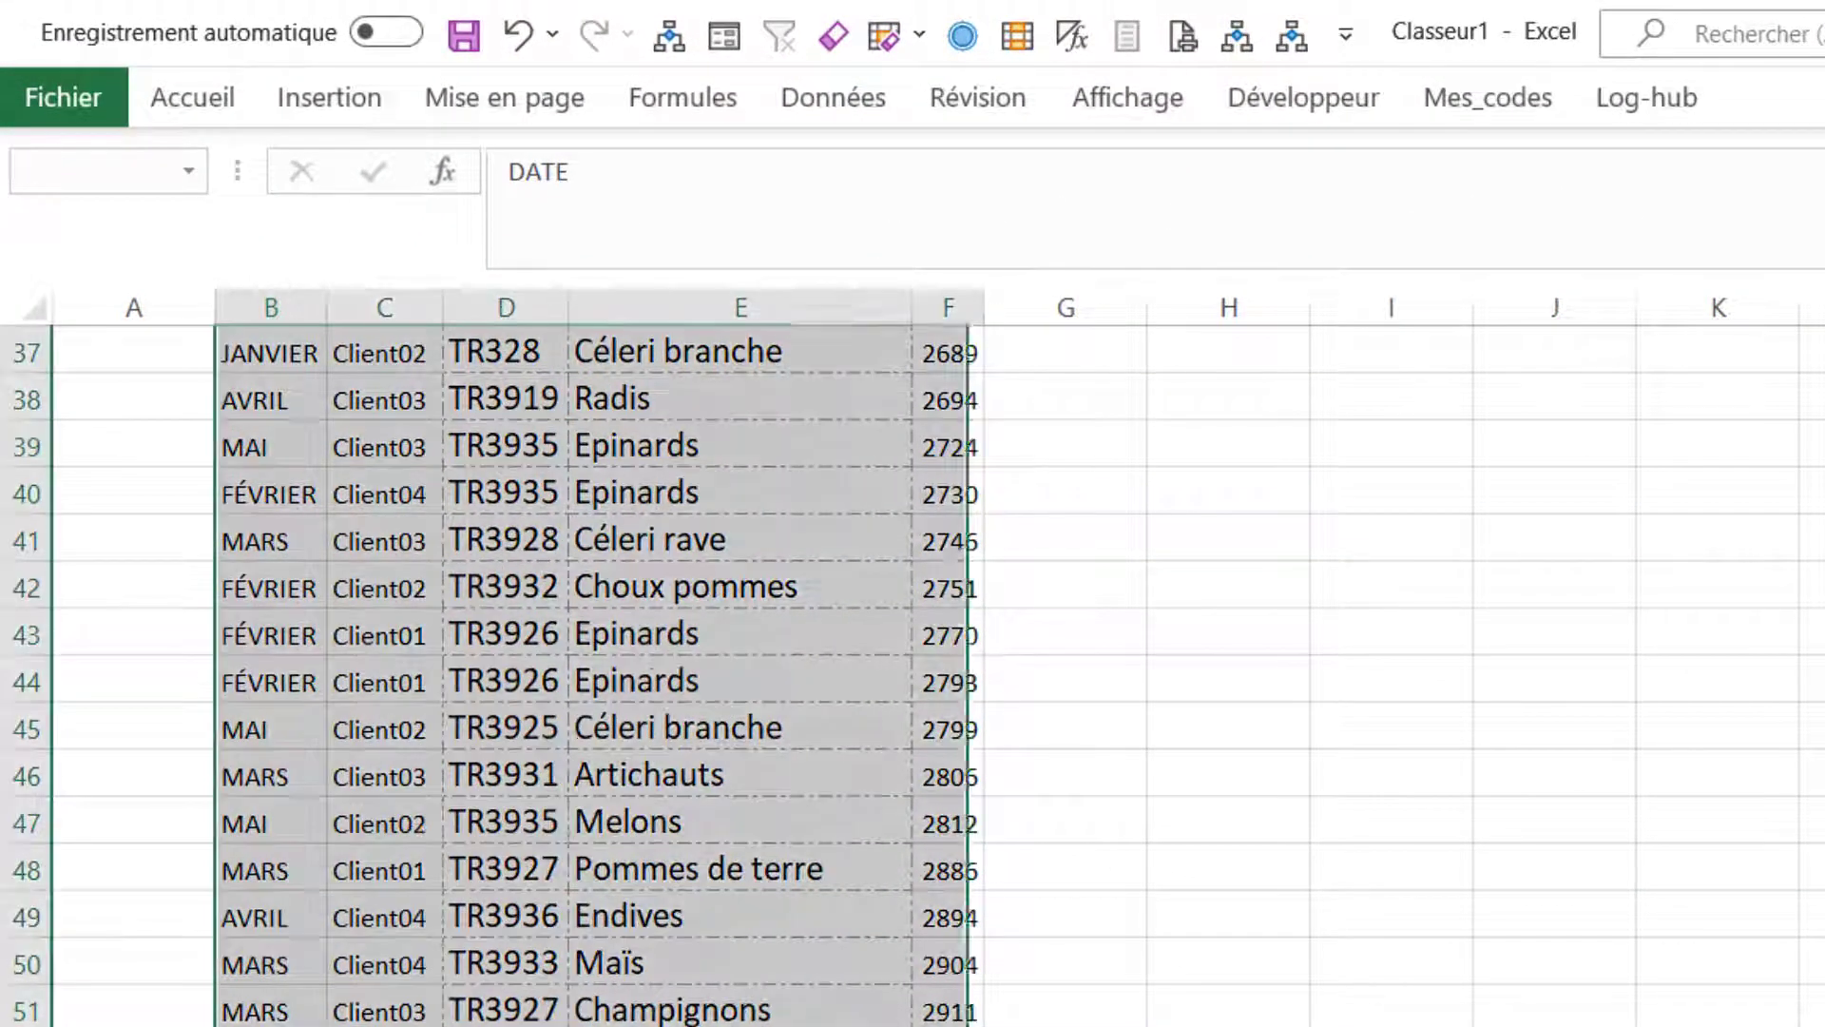
scroll(818, 847, up, 5)
scroll(818, 847, up, 7)
right_click(542, 708)
mouse_move(407, 742)
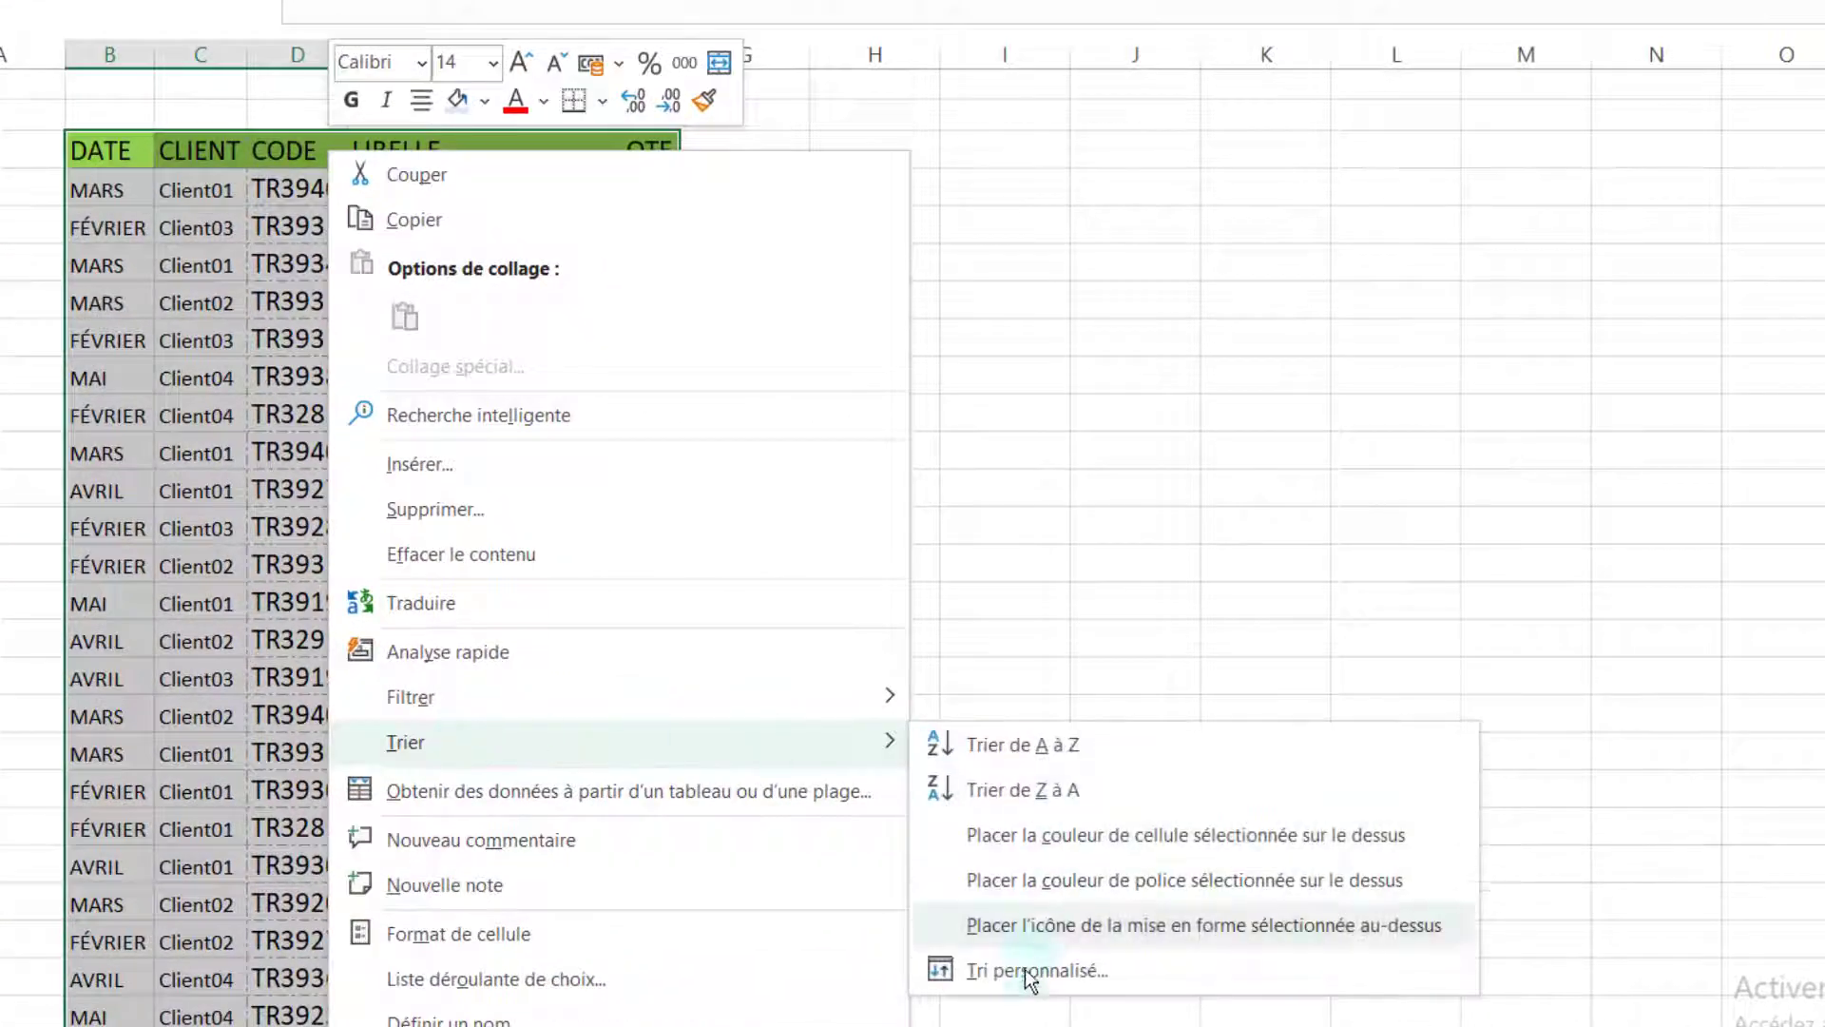
Custom-sort the table by the DATE column in default order and check the result.
click(1019, 972)
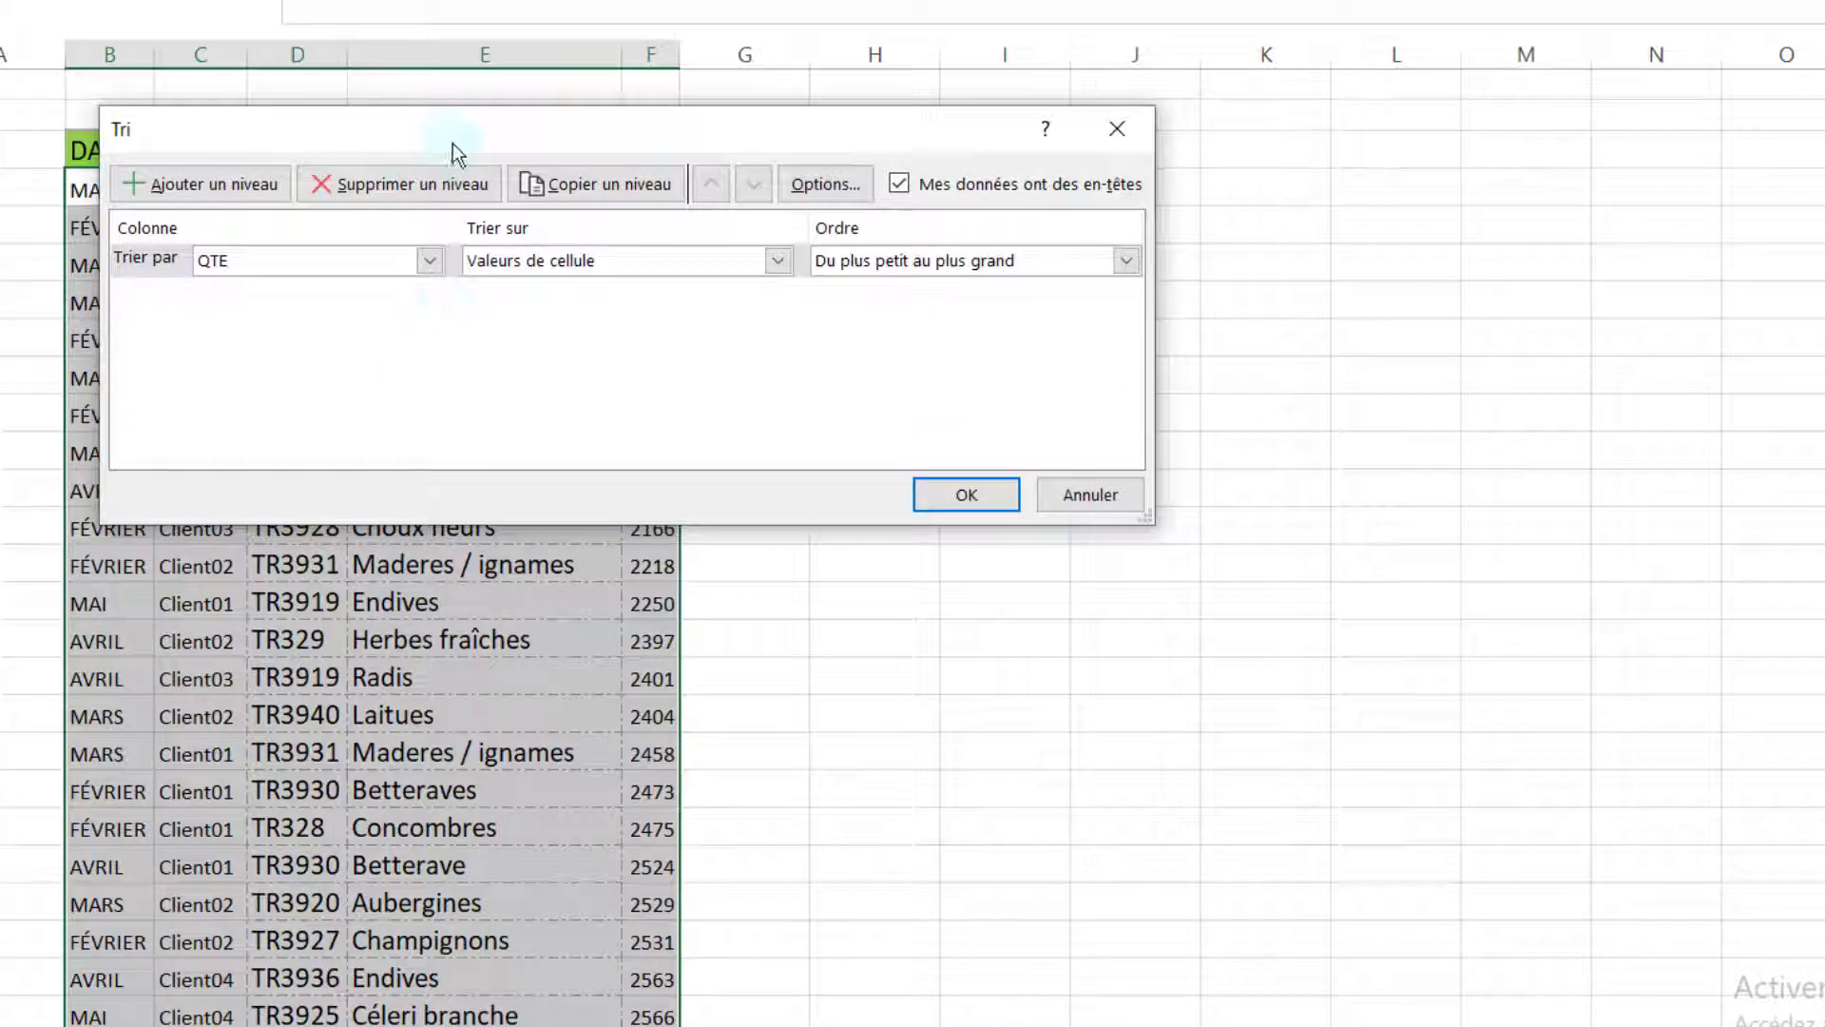
drag(452, 142, 1090, 195)
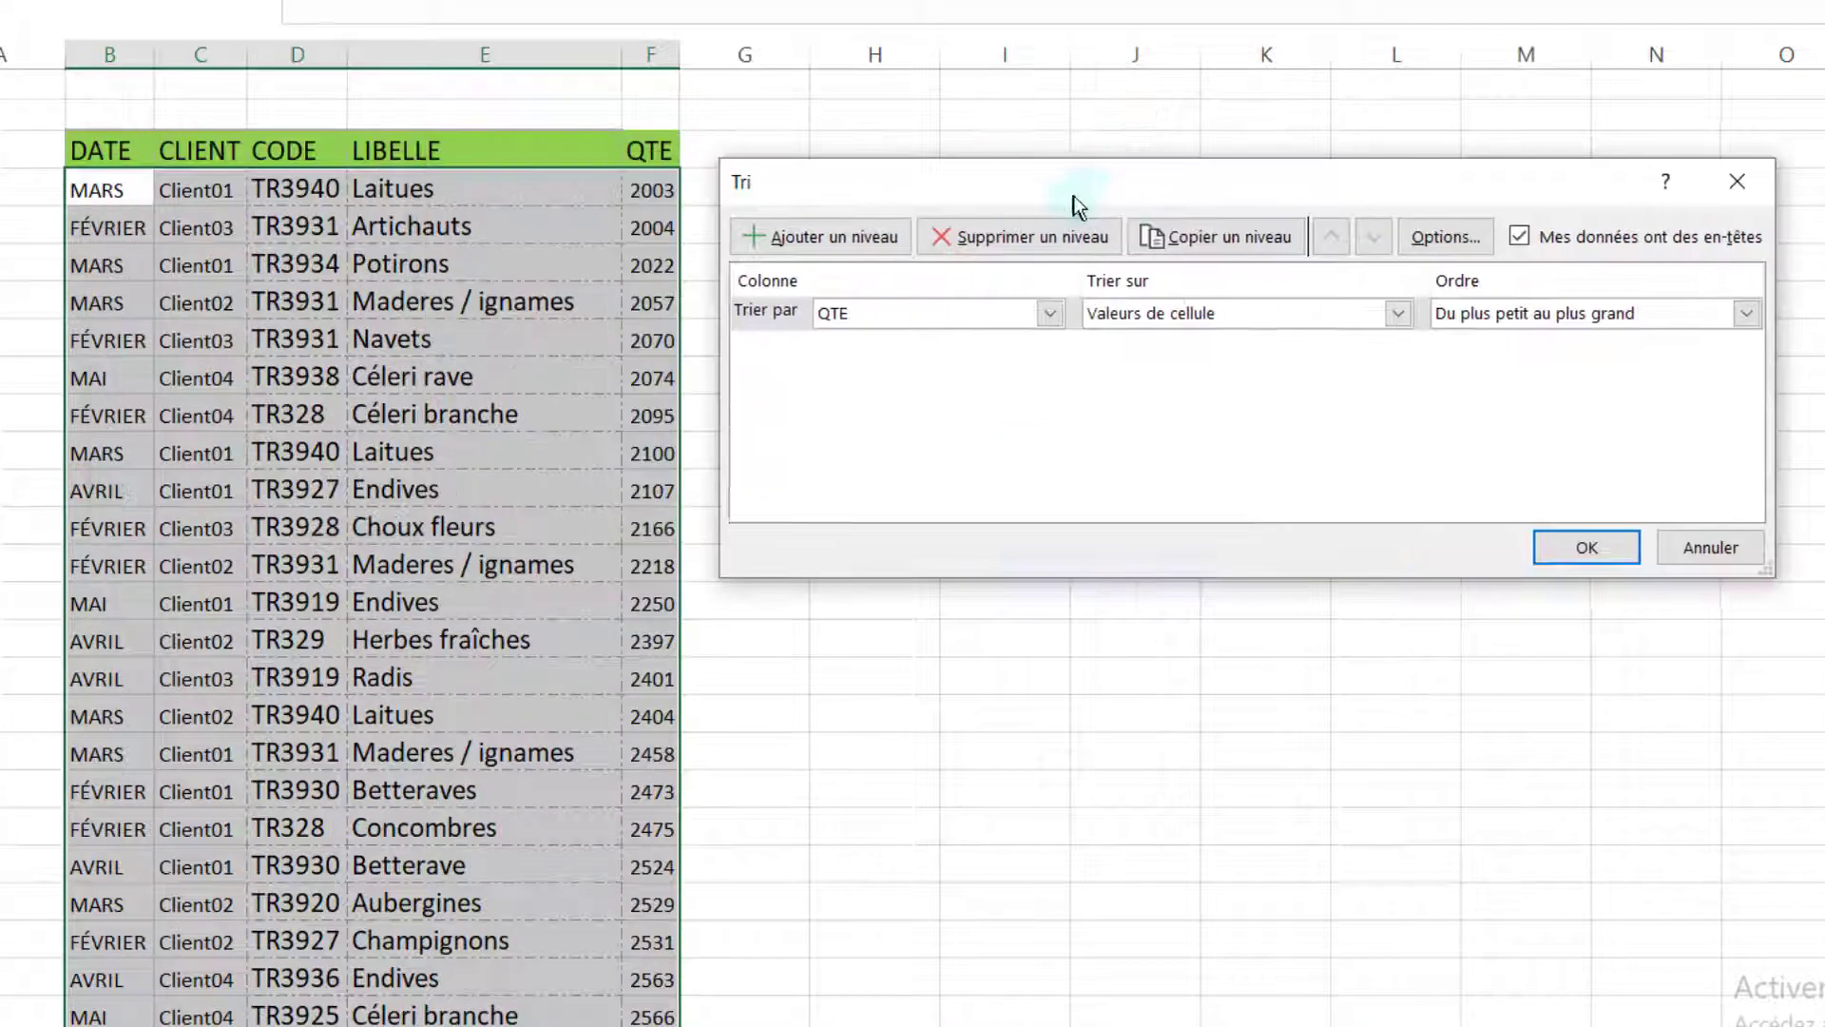
click(886, 317)
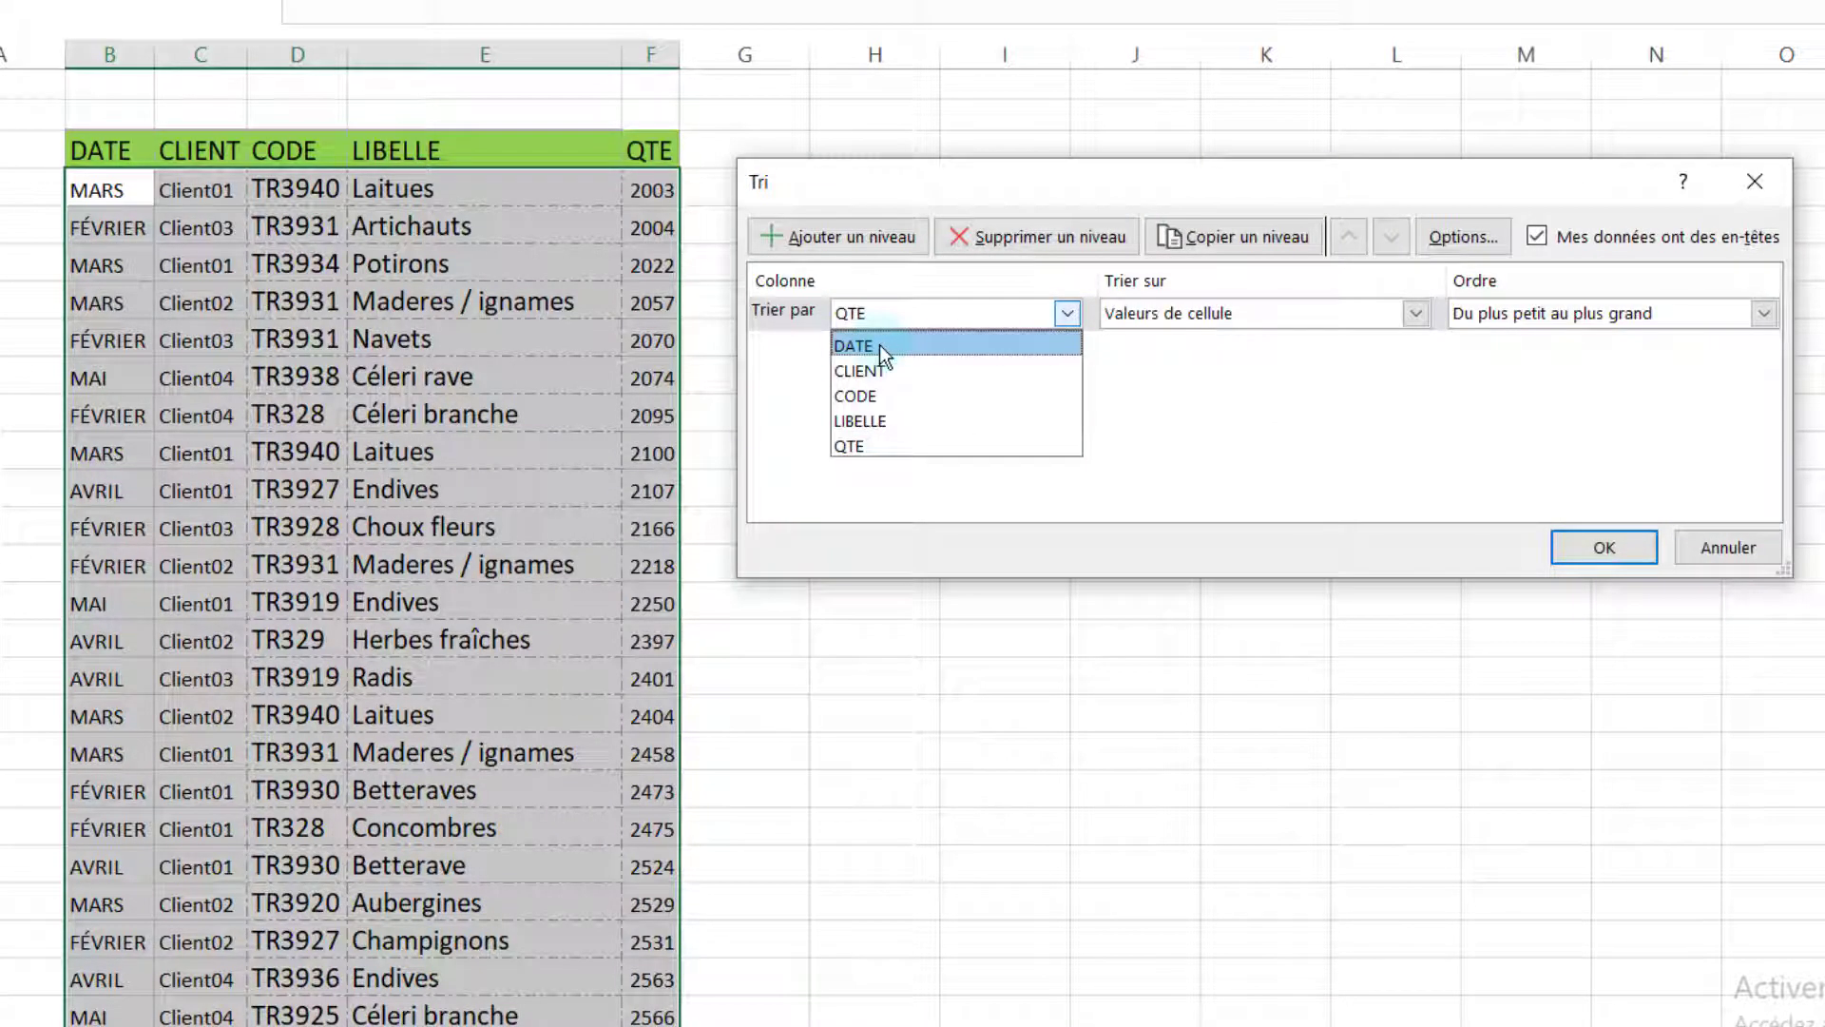
click(880, 344)
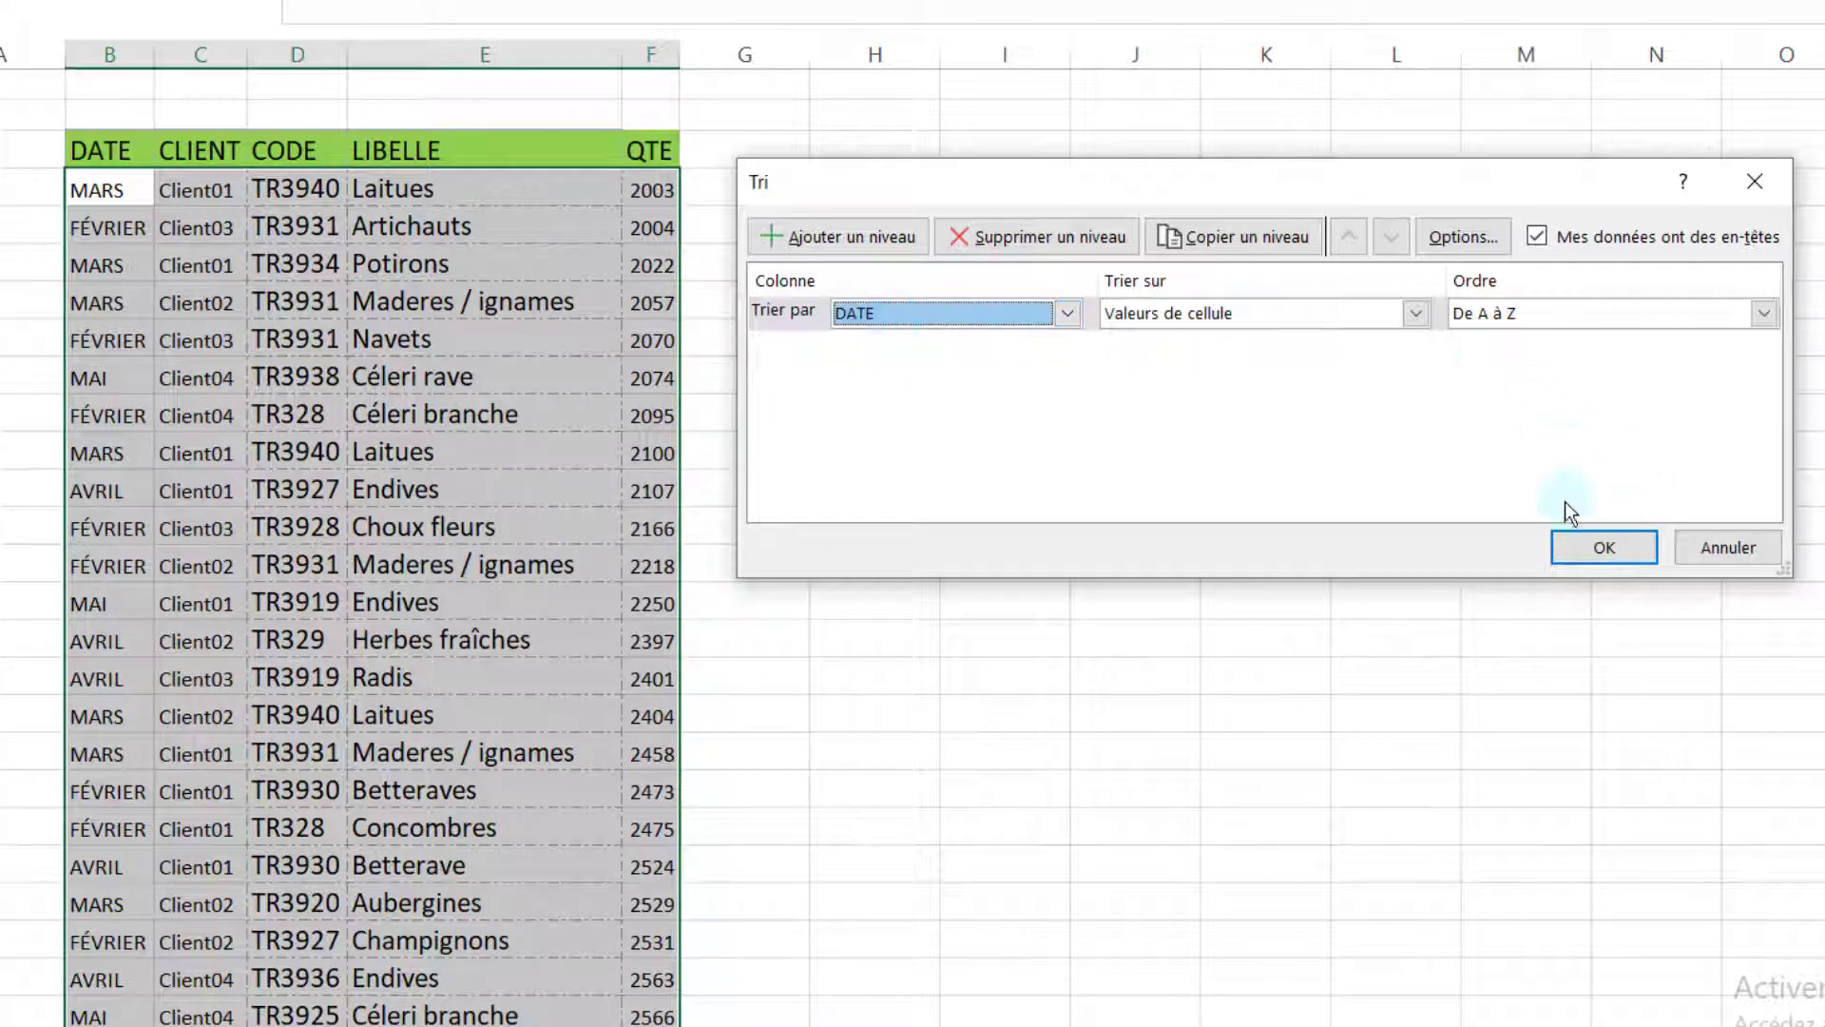
click(1568, 548)
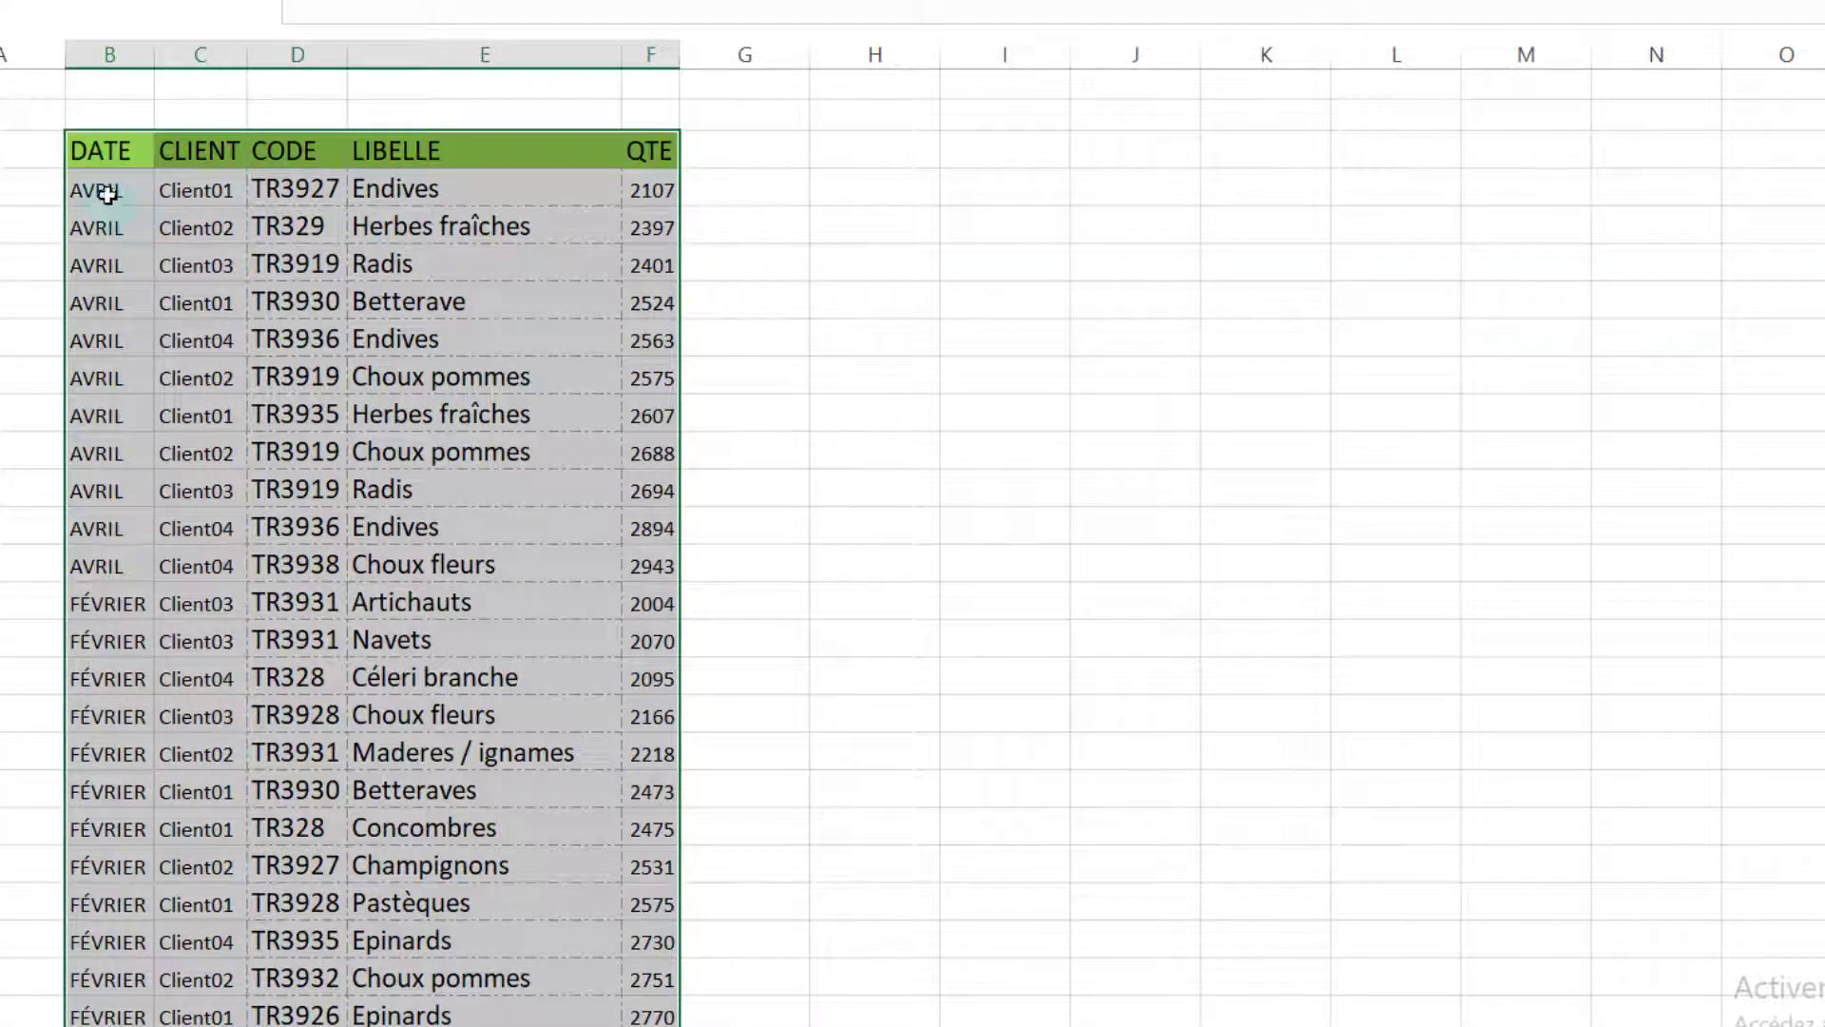
click(114, 301)
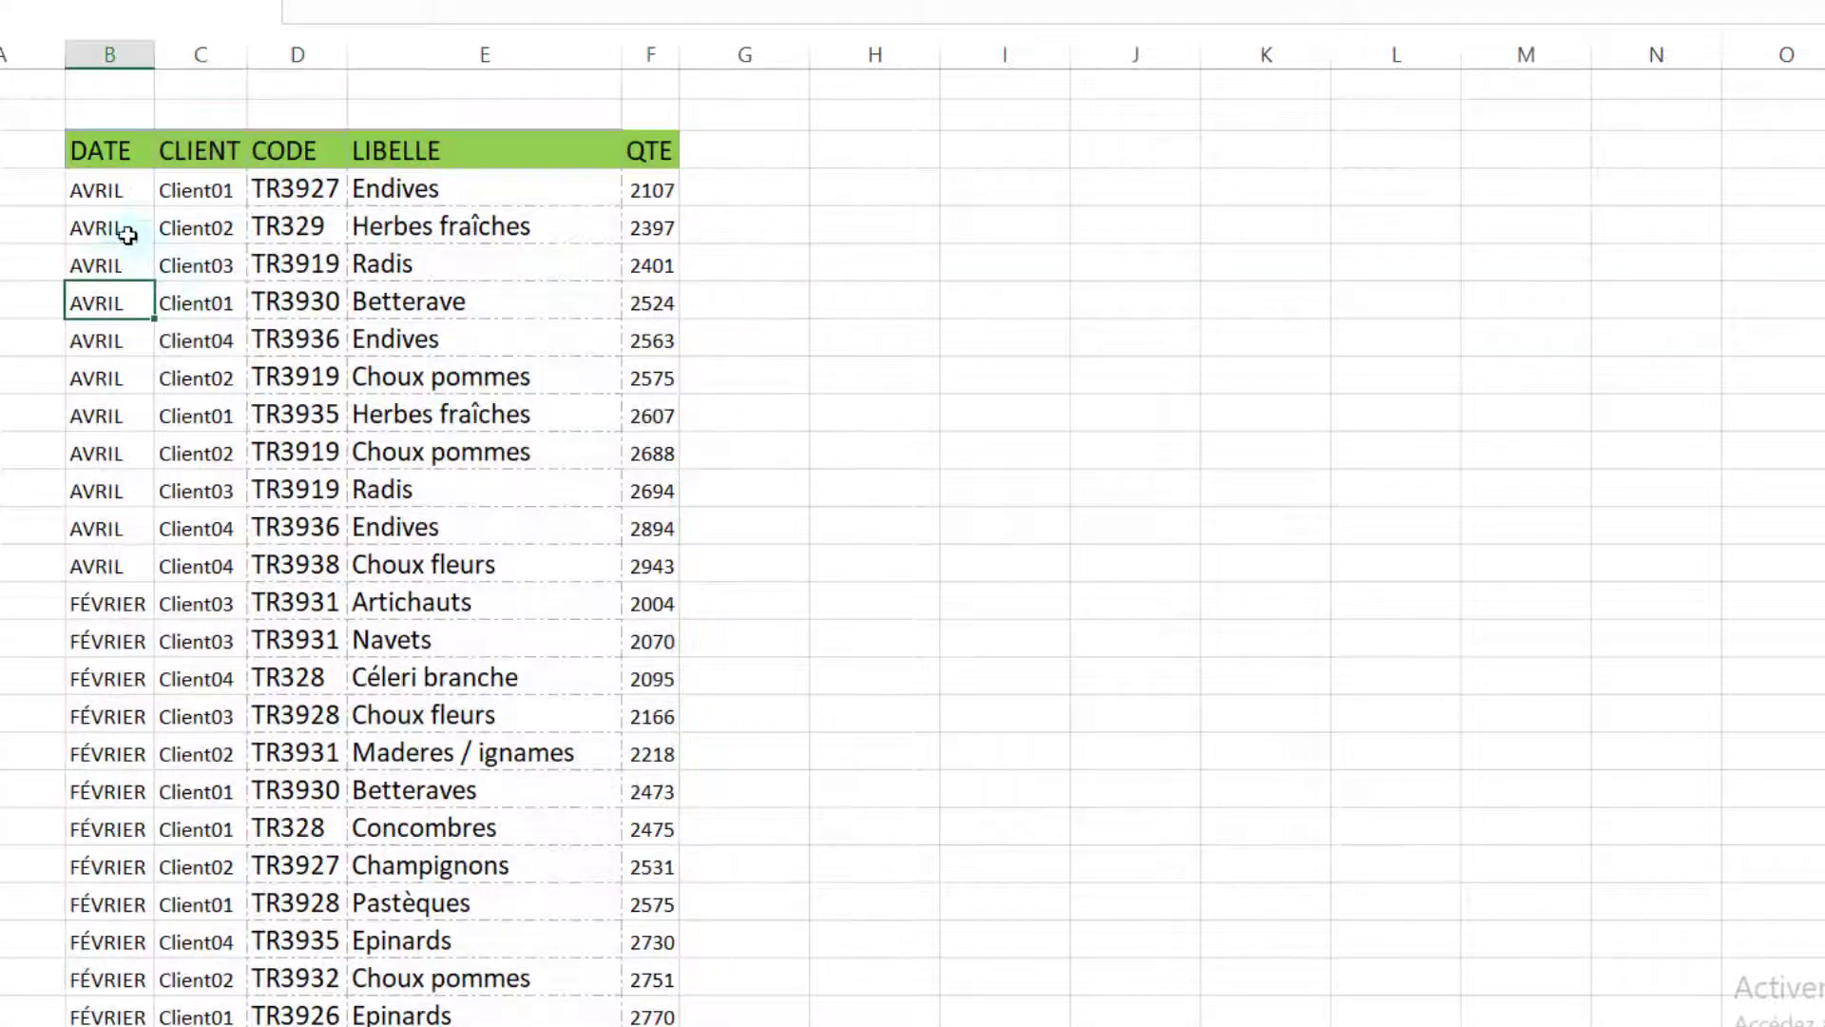
click(107, 191)
scroll(118, 366, down, 4)
scroll(122, 375, up, 4)
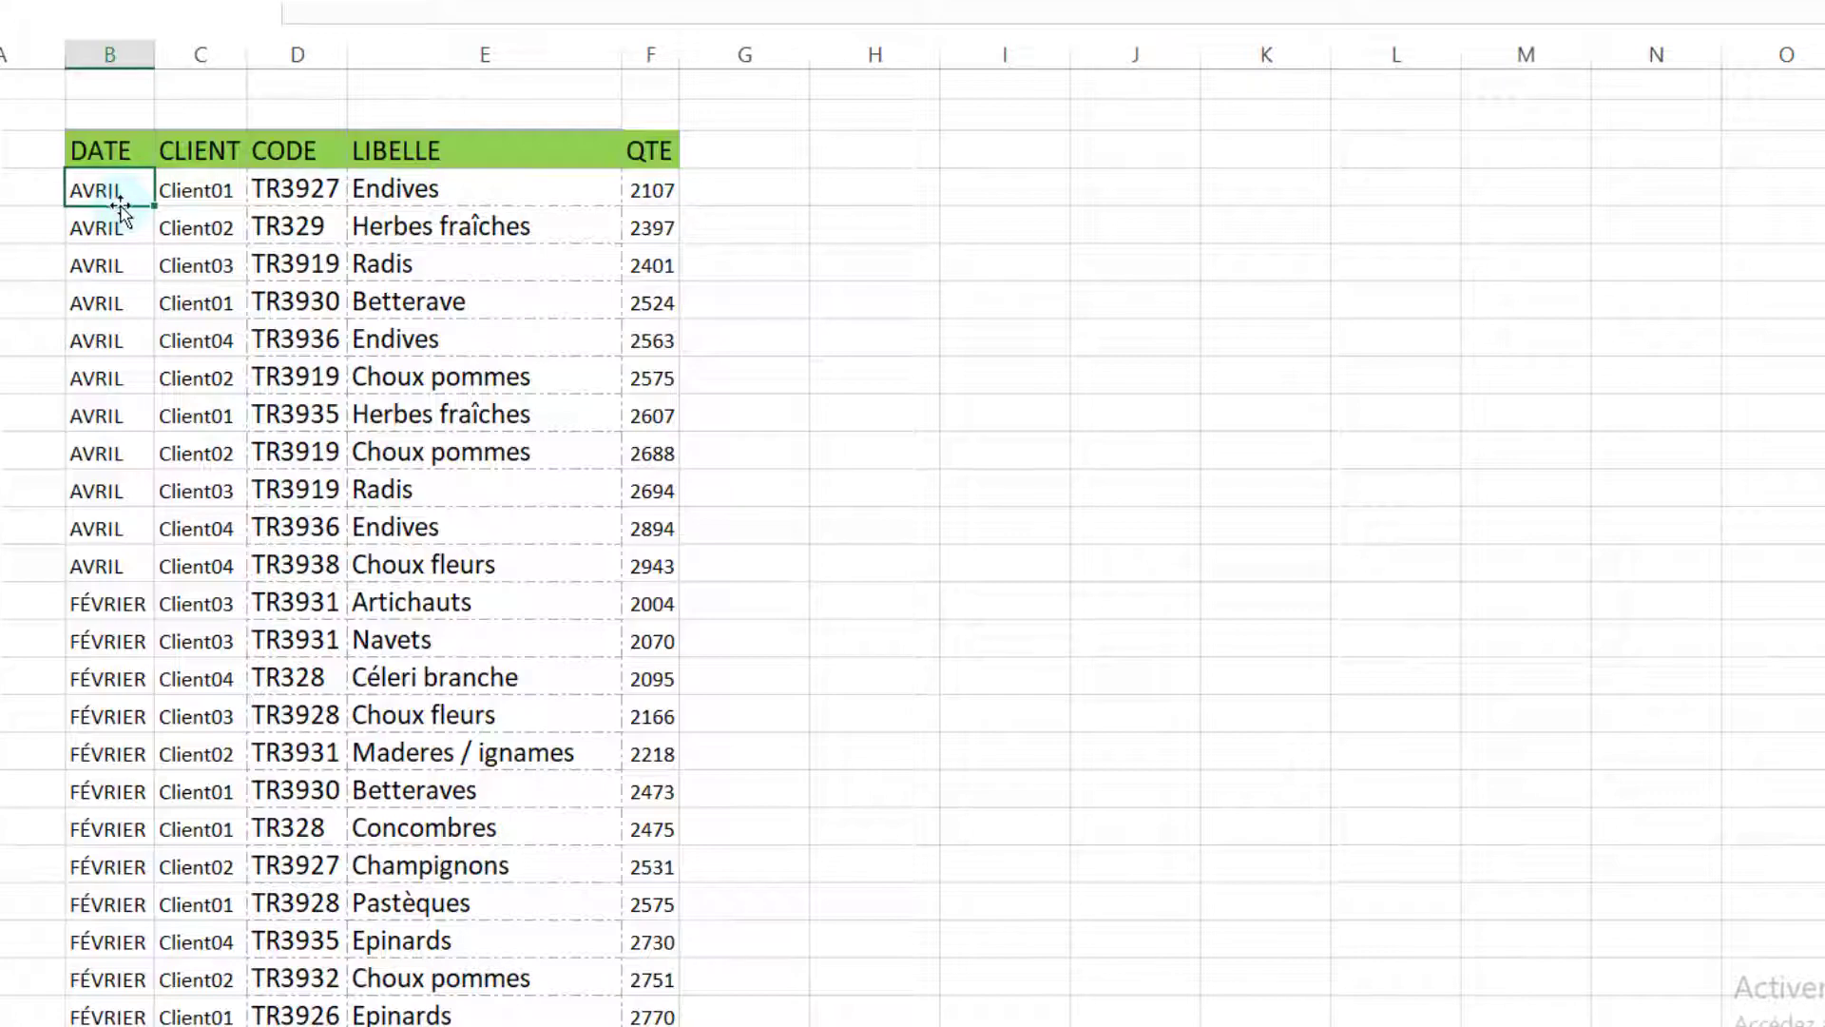
Undo the alphabetical date sort and reselect the whole table.
key(ctrl+z)
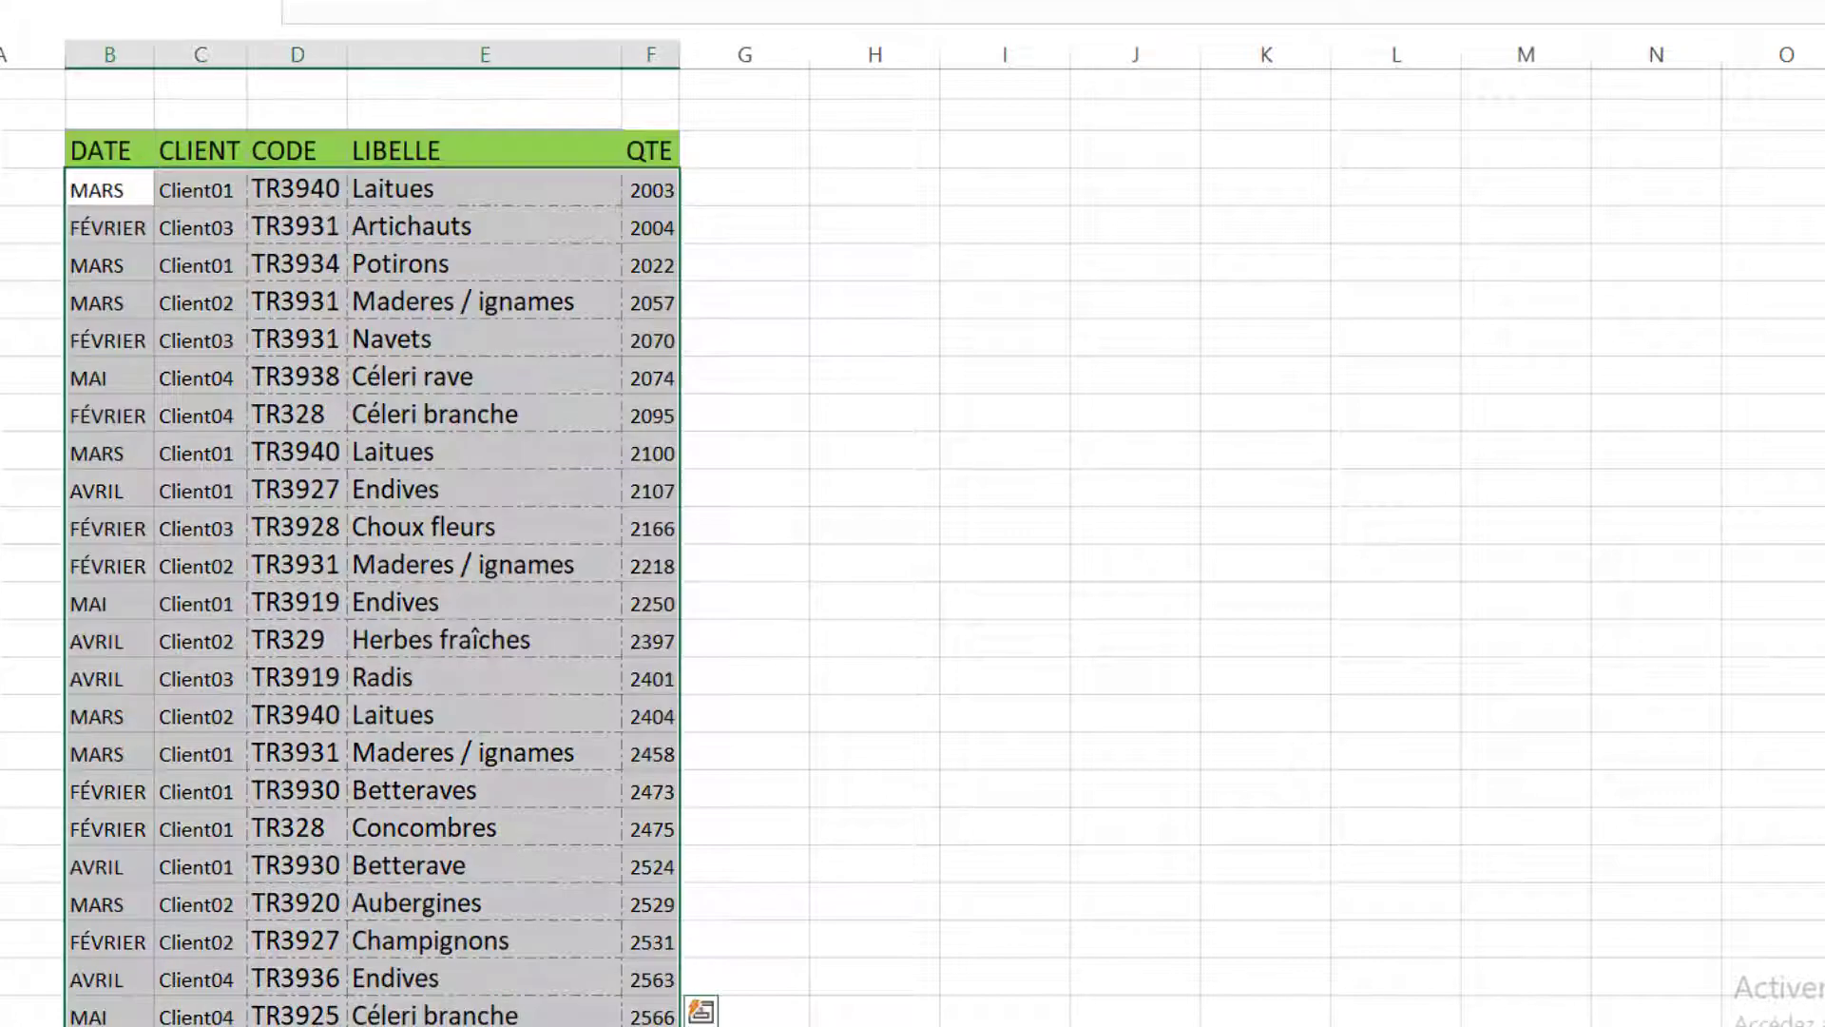
click(130, 149)
scroll(591, 652, down, 6)
scroll(660, 884, down, 2)
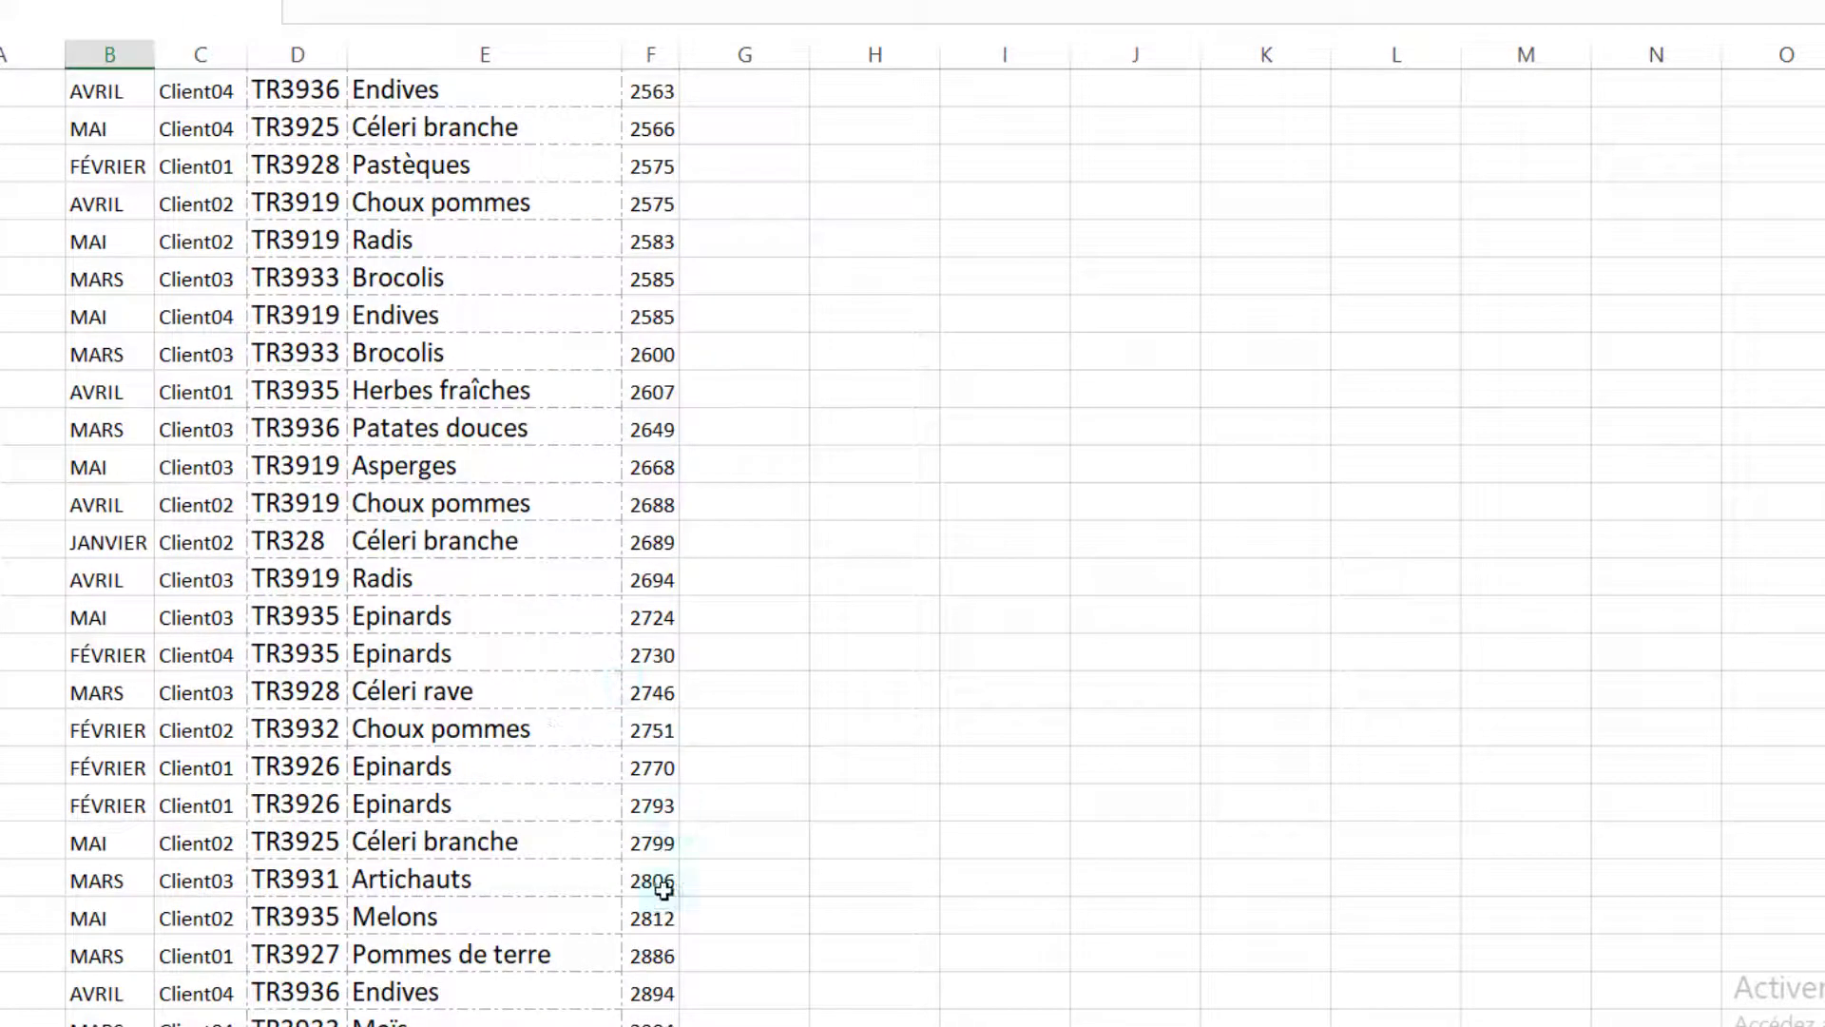
scroll(642, 641, down, 5)
key(ctrl+a)
scroll(664, 613, up, 5)
scroll(664, 604, up, 7)
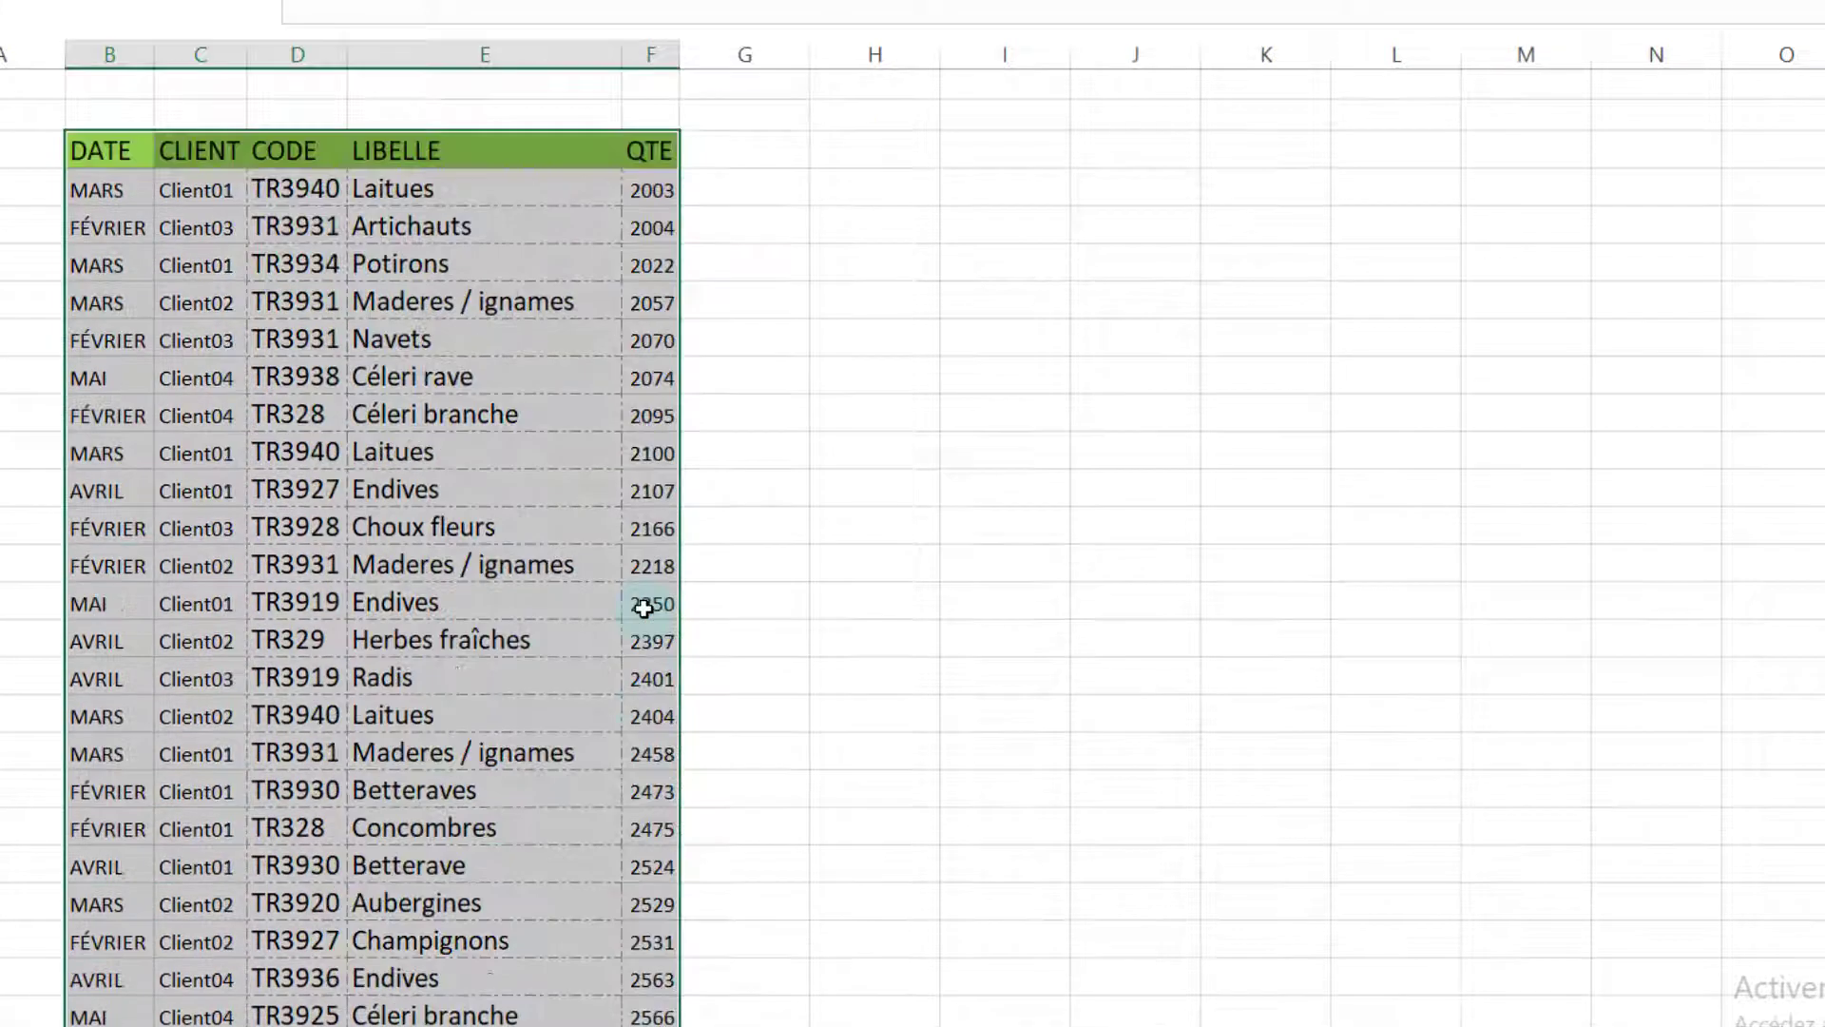
Custom-sort by DATE using the janvier–décembre month list as the sort order.
right_click(423, 463)
mouse_move(502, 742)
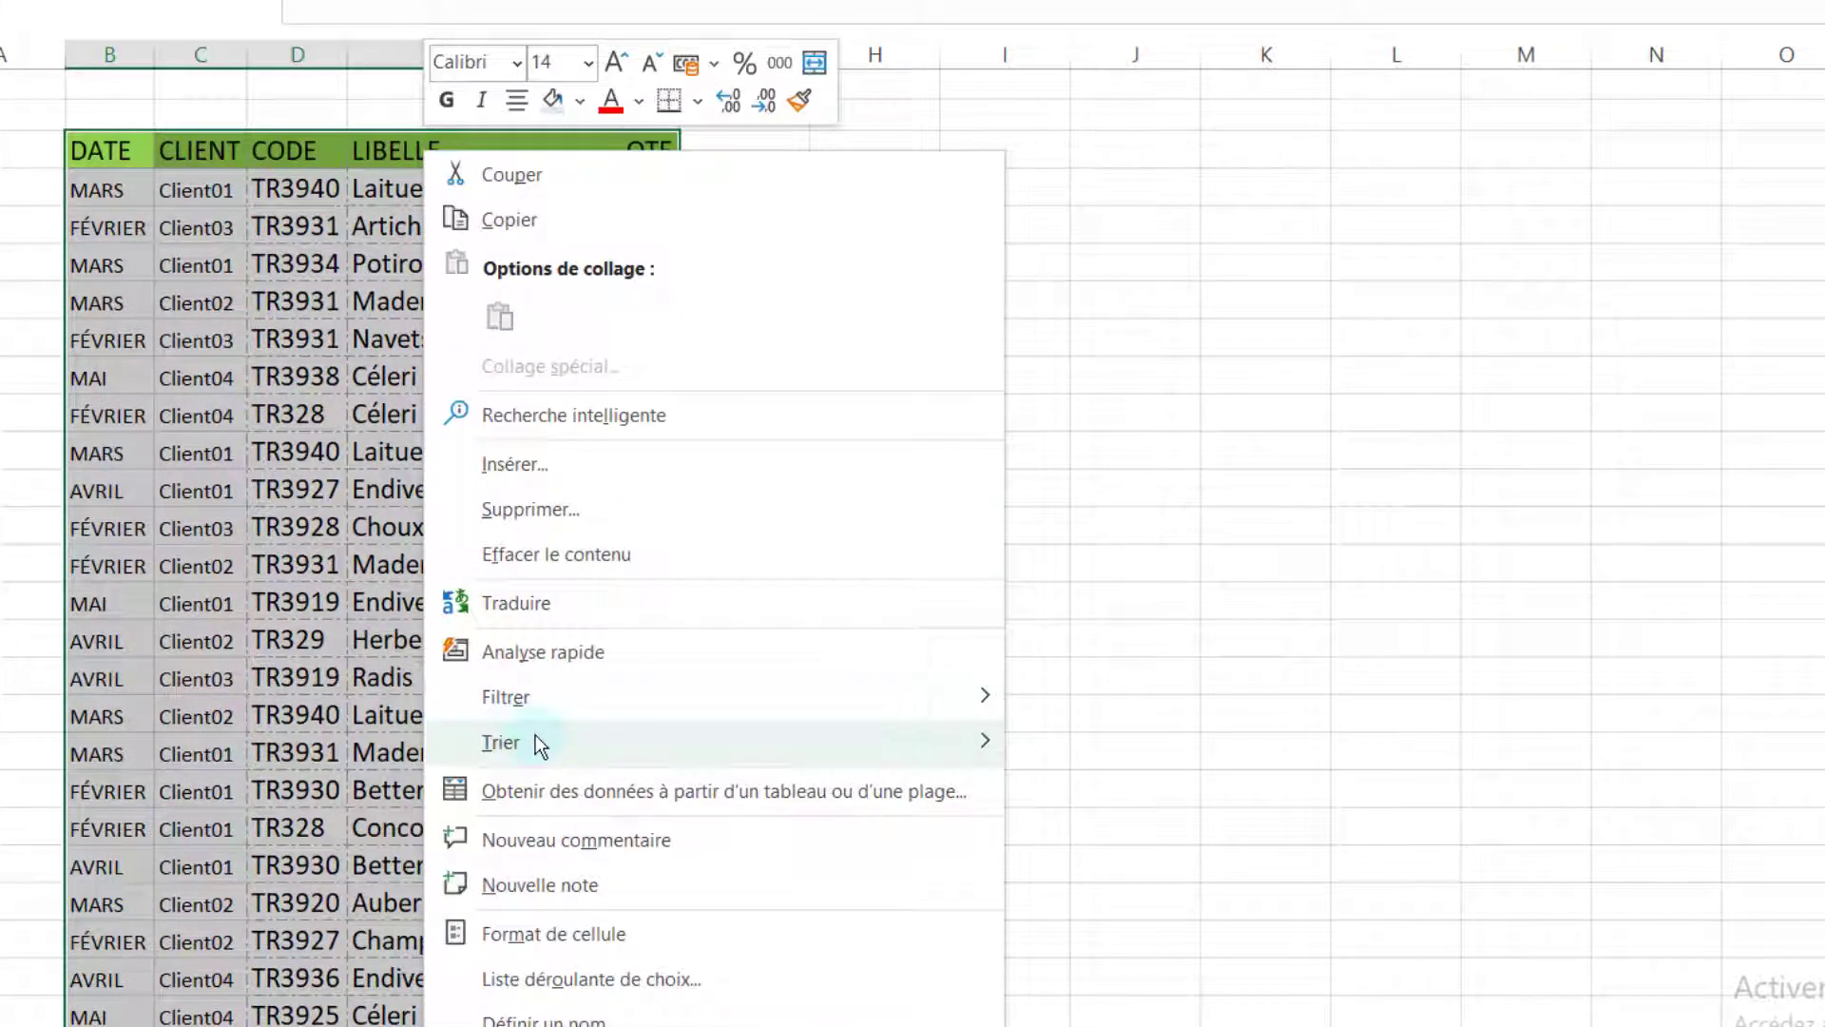
click(1131, 970)
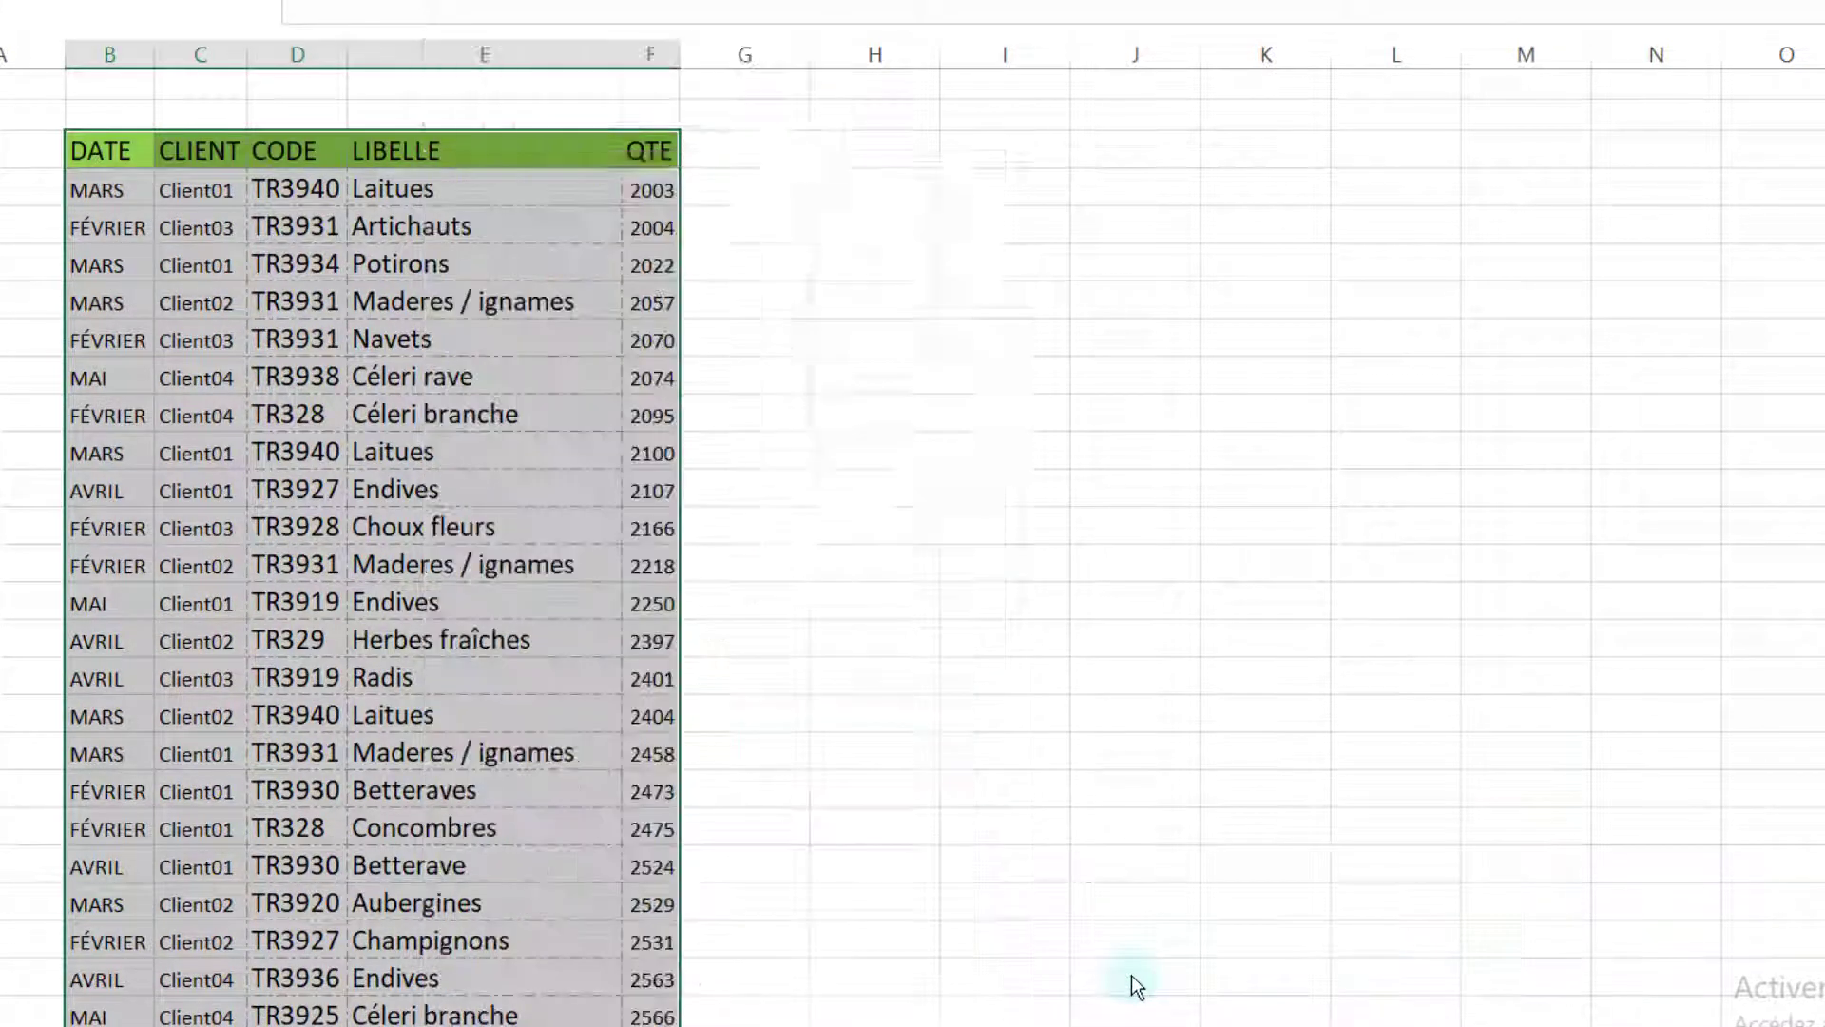
click(930, 310)
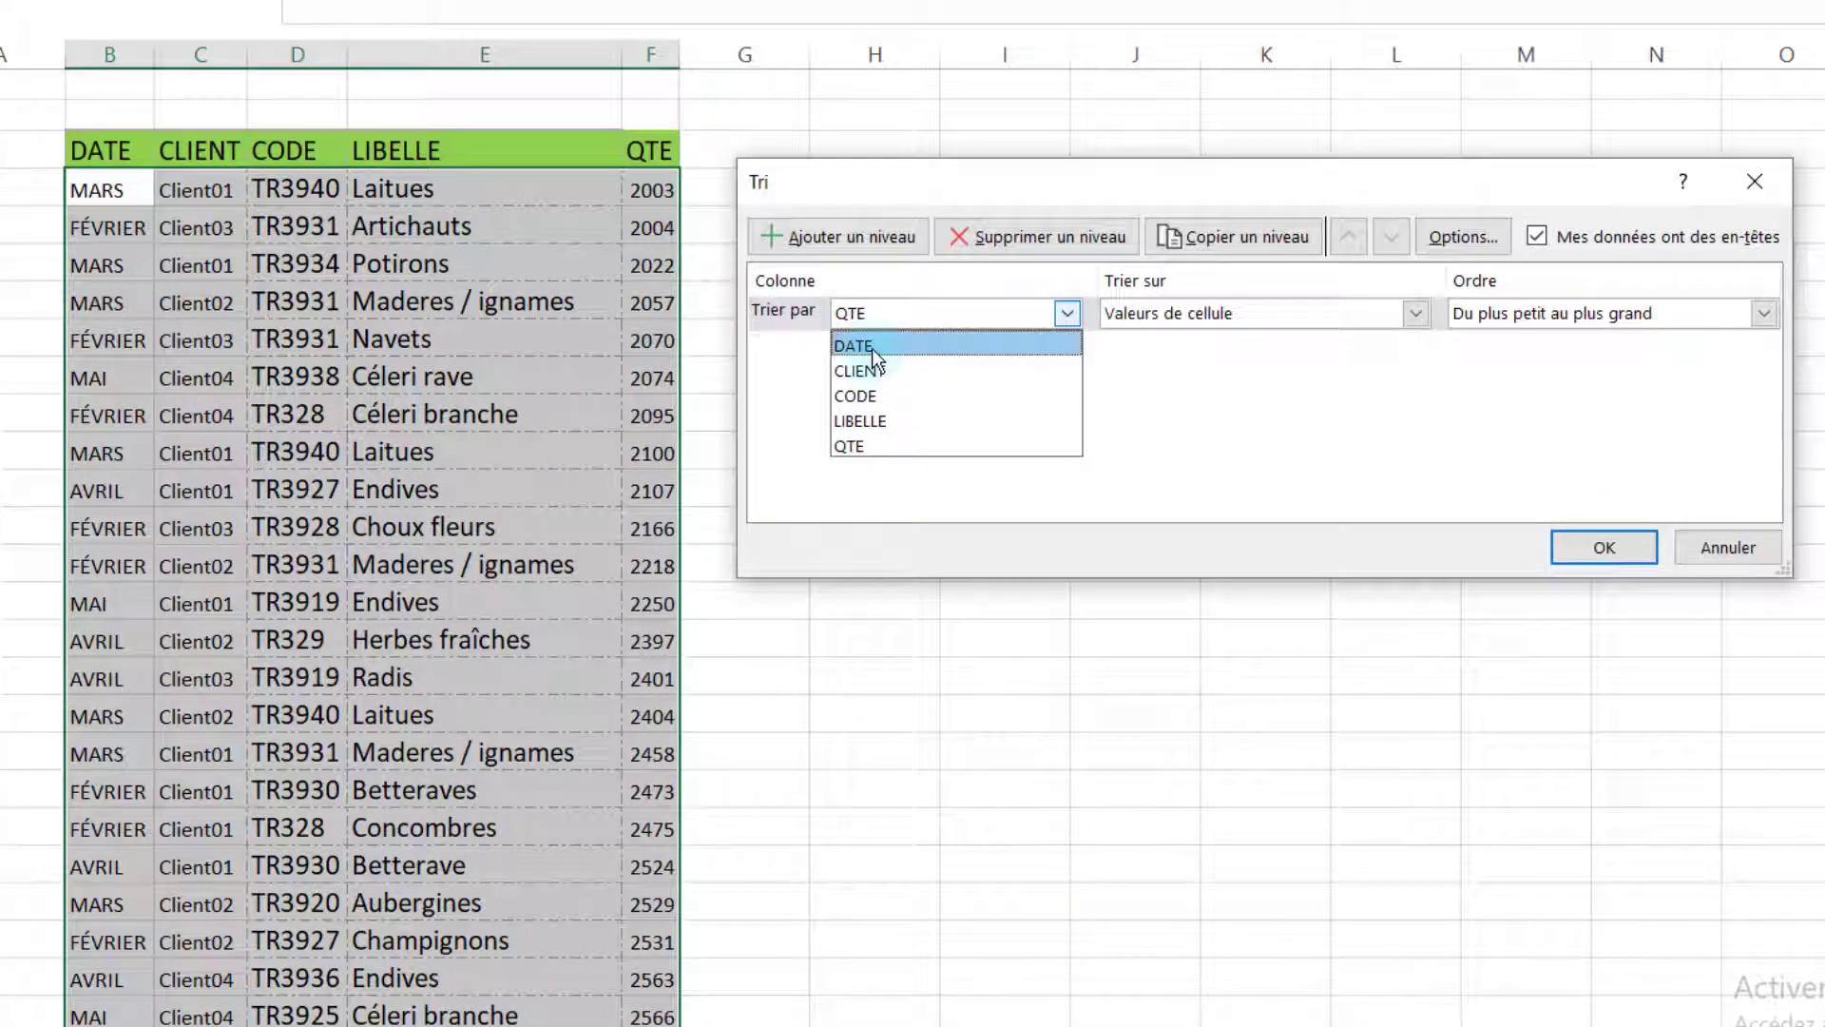
click(871, 348)
click(1519, 319)
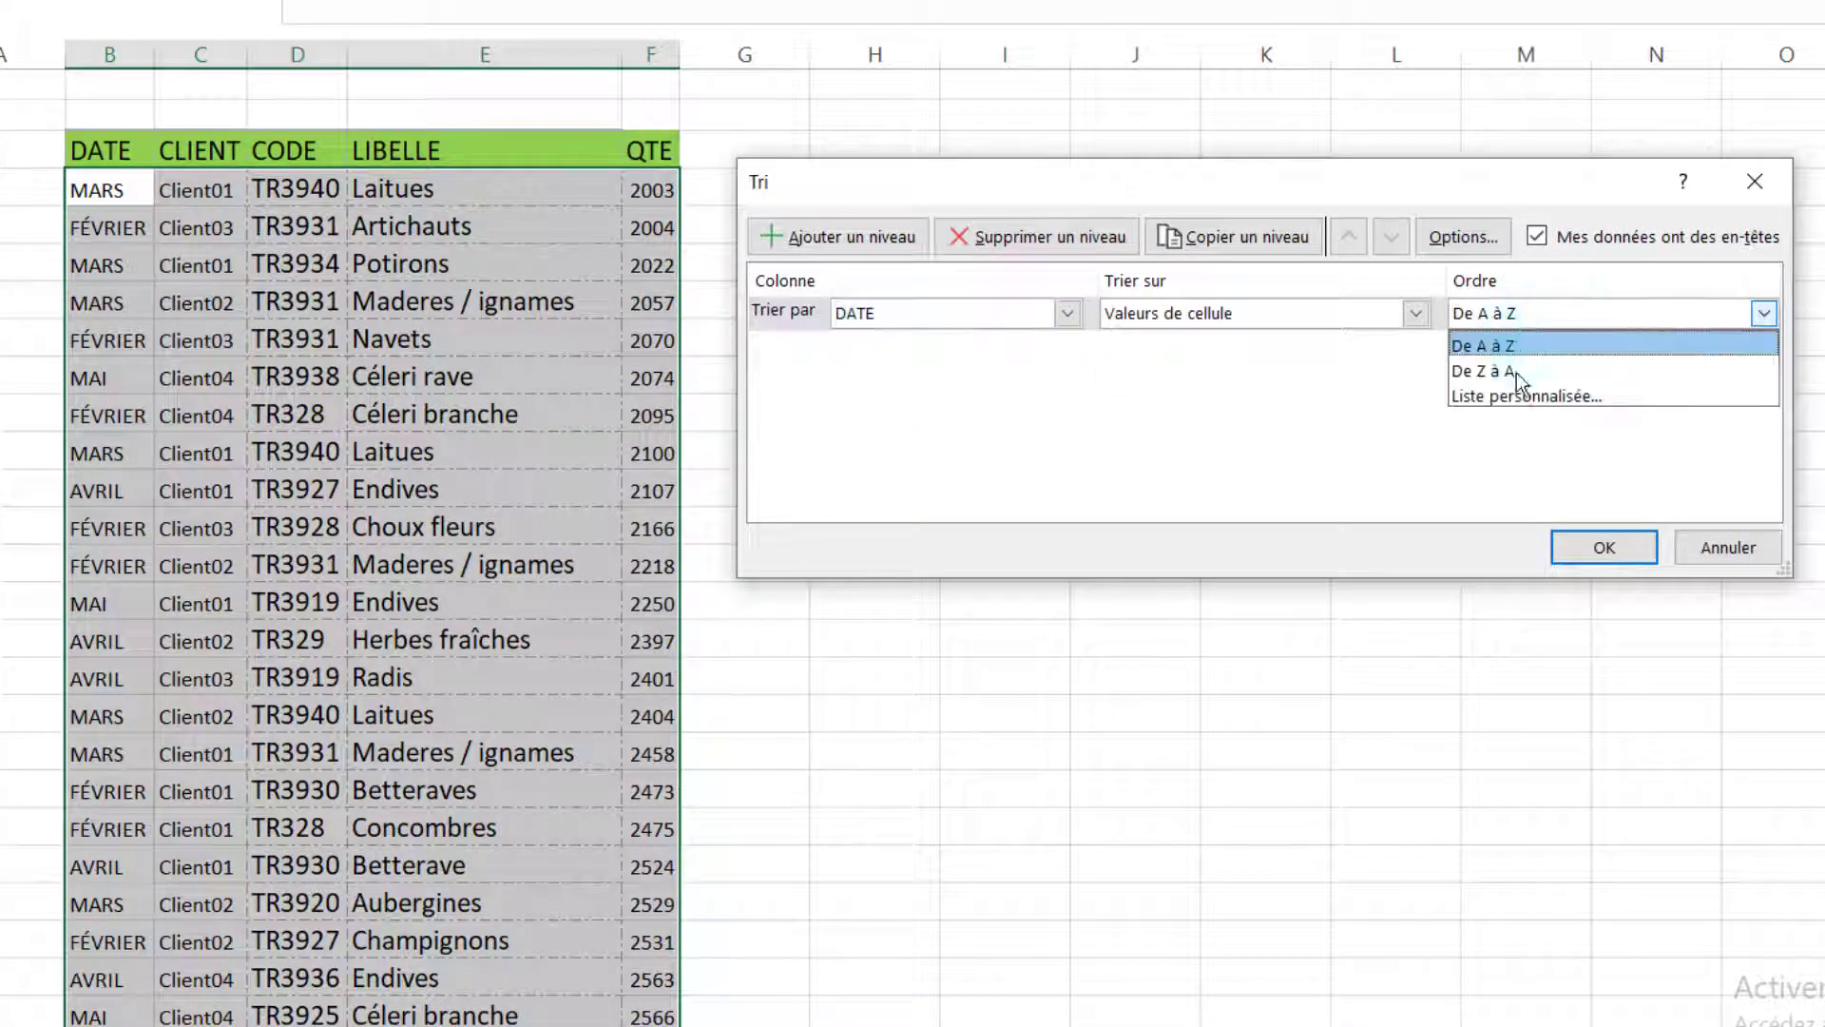
click(1511, 394)
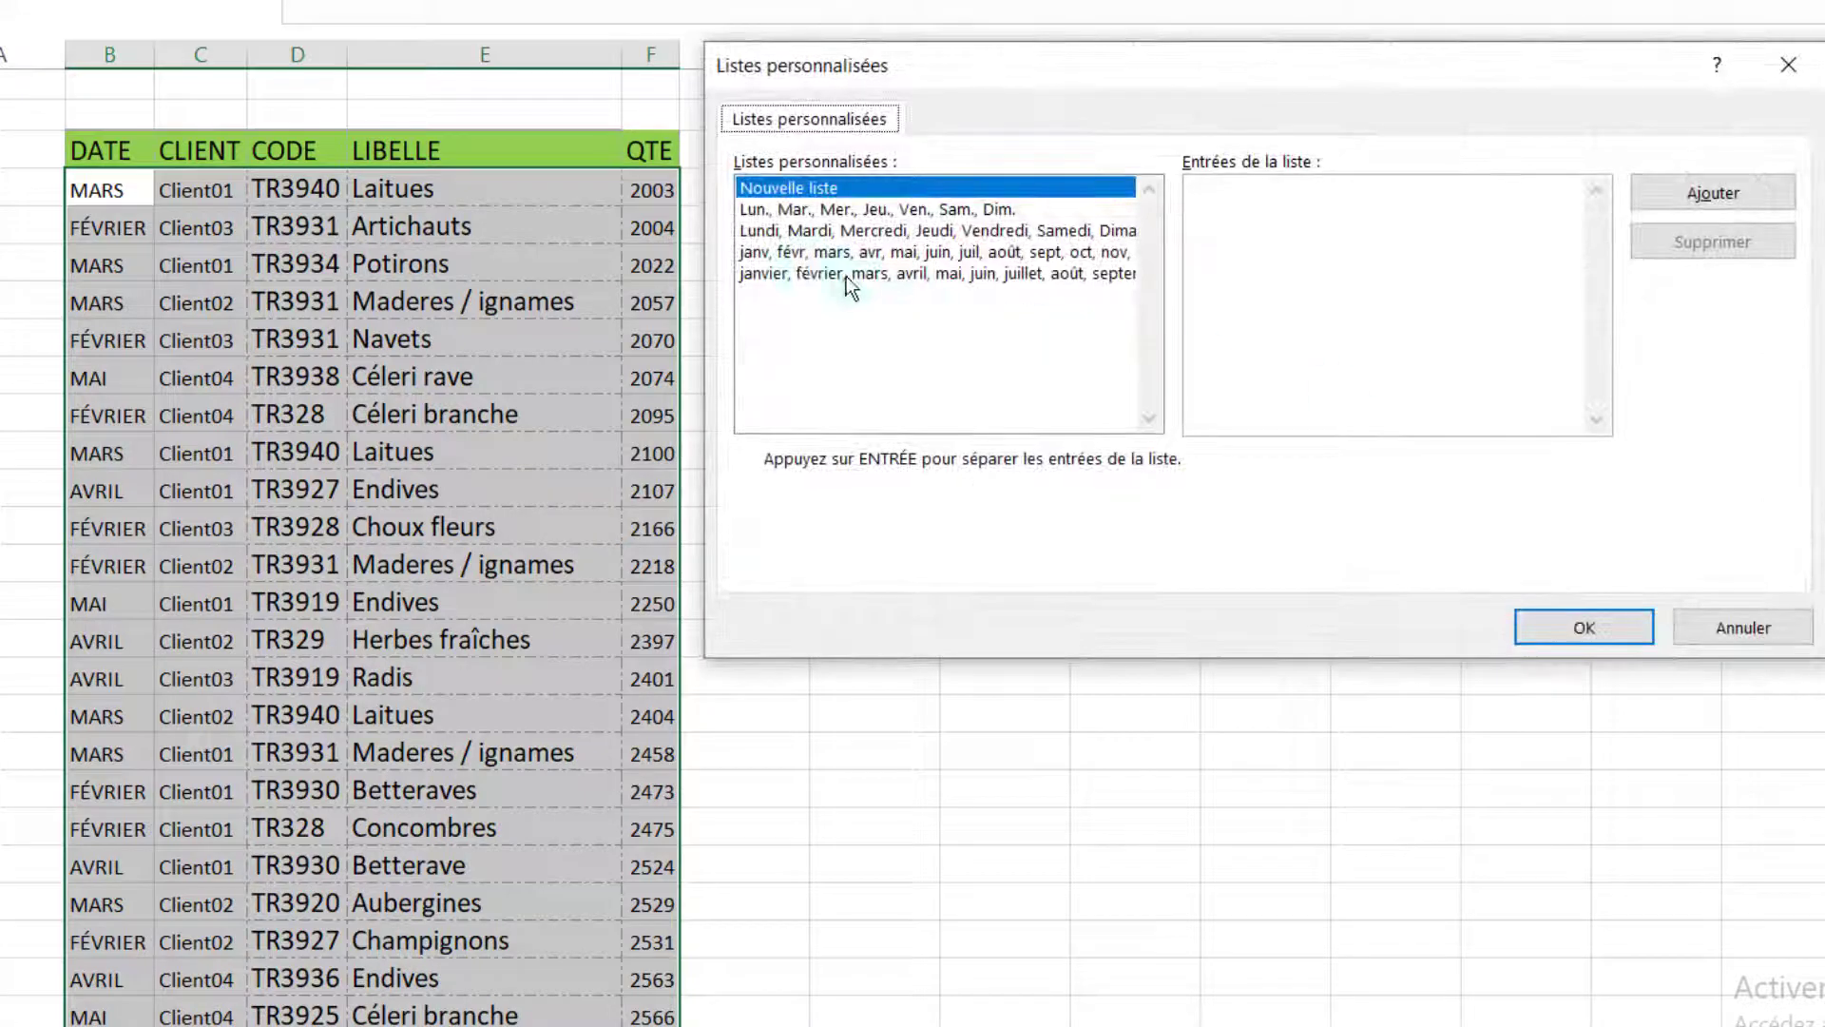
click(811, 276)
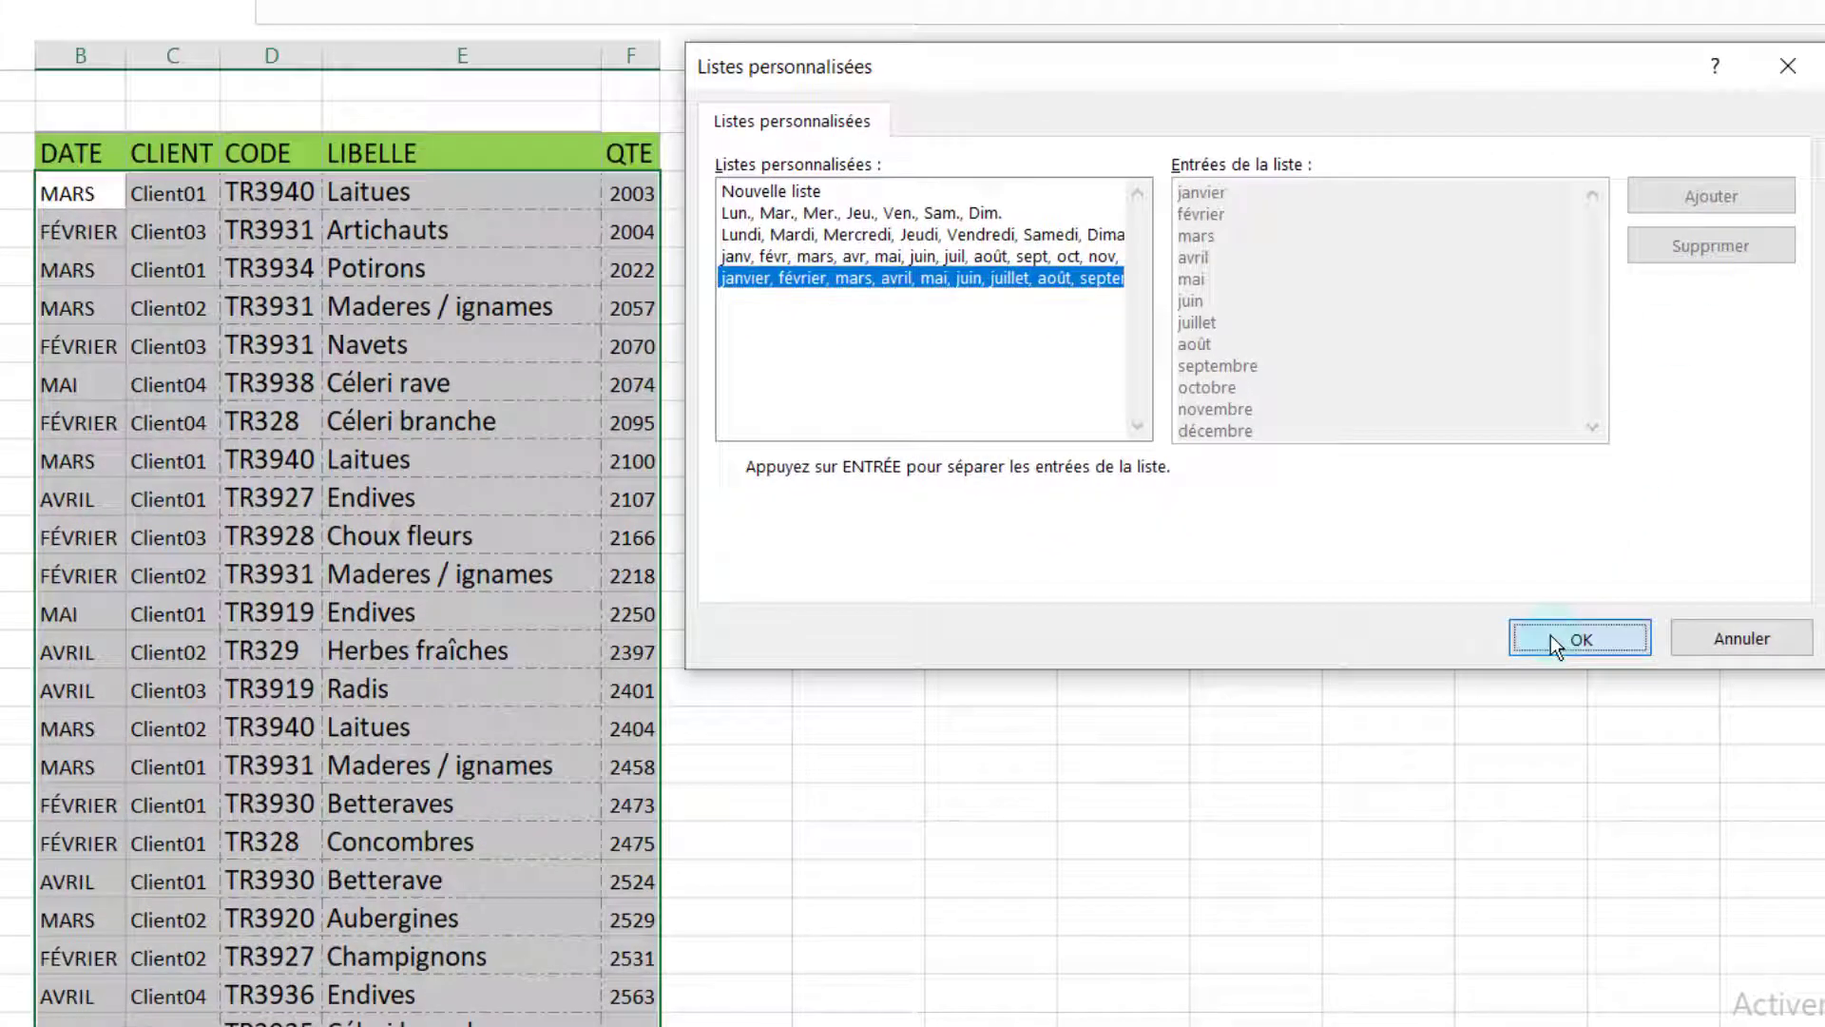
click(1554, 643)
Apply the month-list sort and review the reordered table.
click(1601, 559)
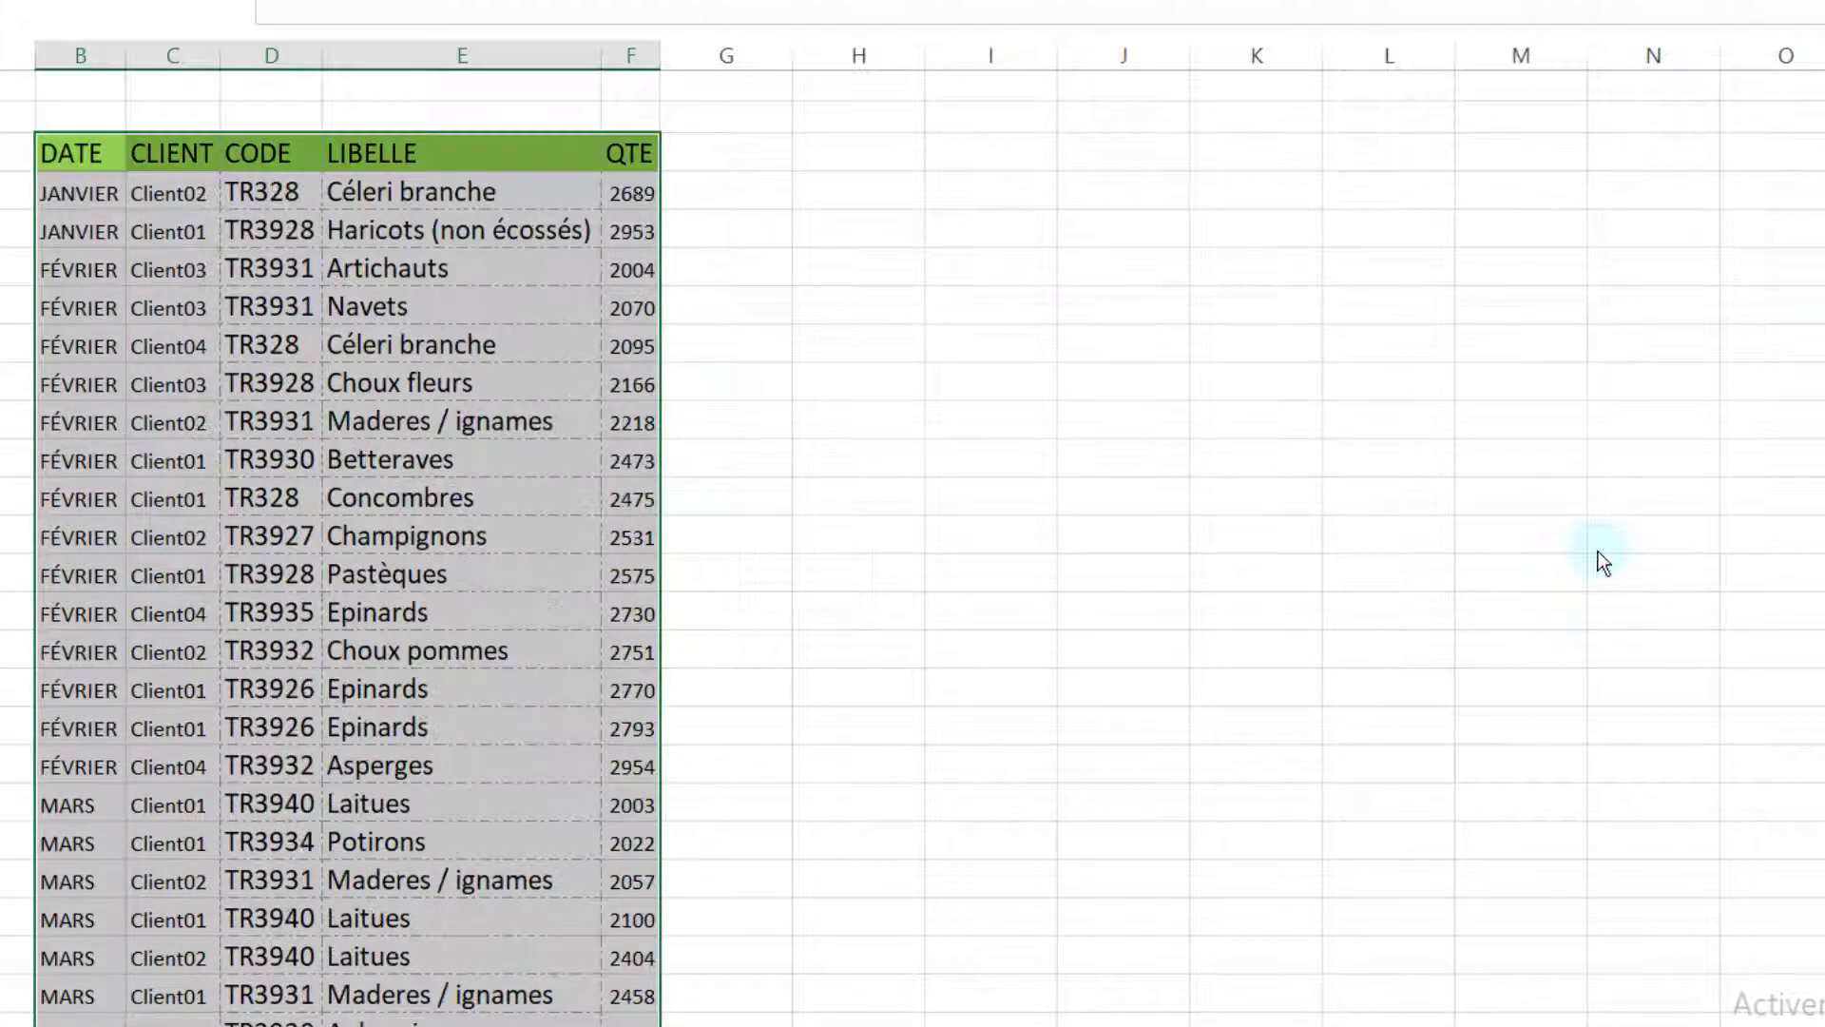
click(79, 262)
scroll(82, 195, down, 2)
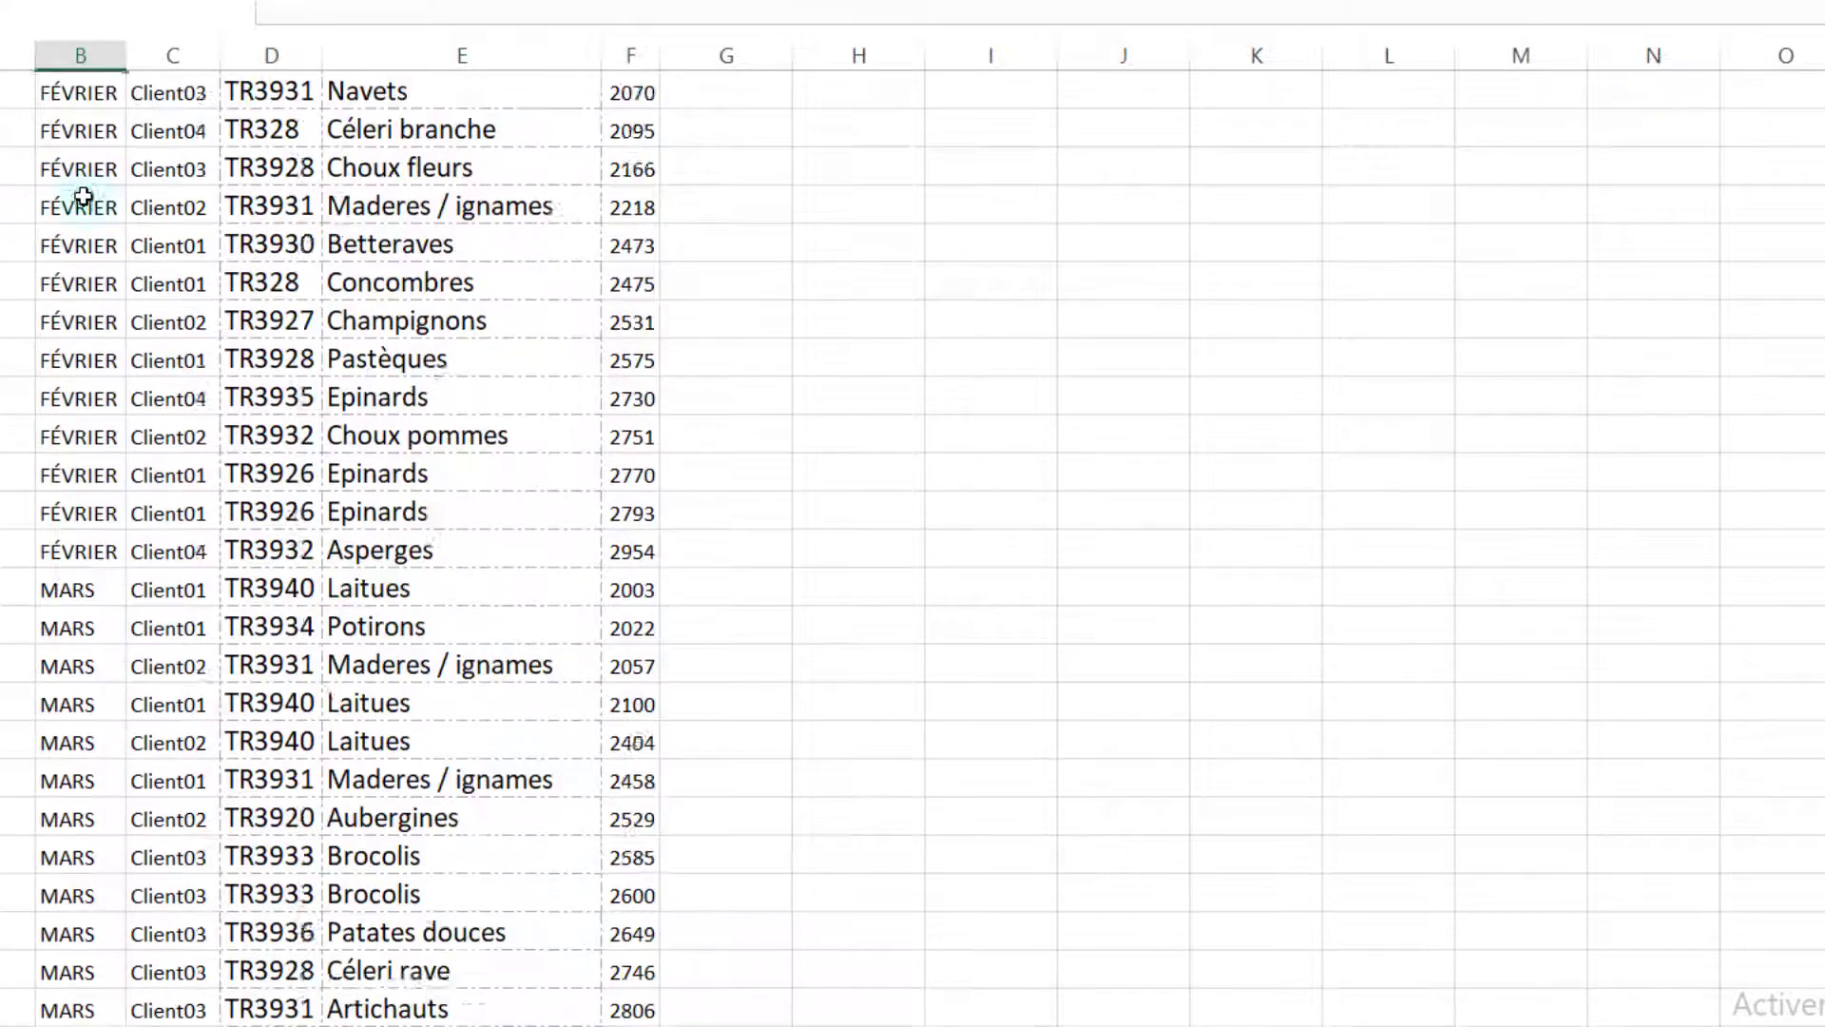
scroll(82, 204, down, 3)
scroll(86, 247, up, 2)
scroll(90, 285, up, 3)
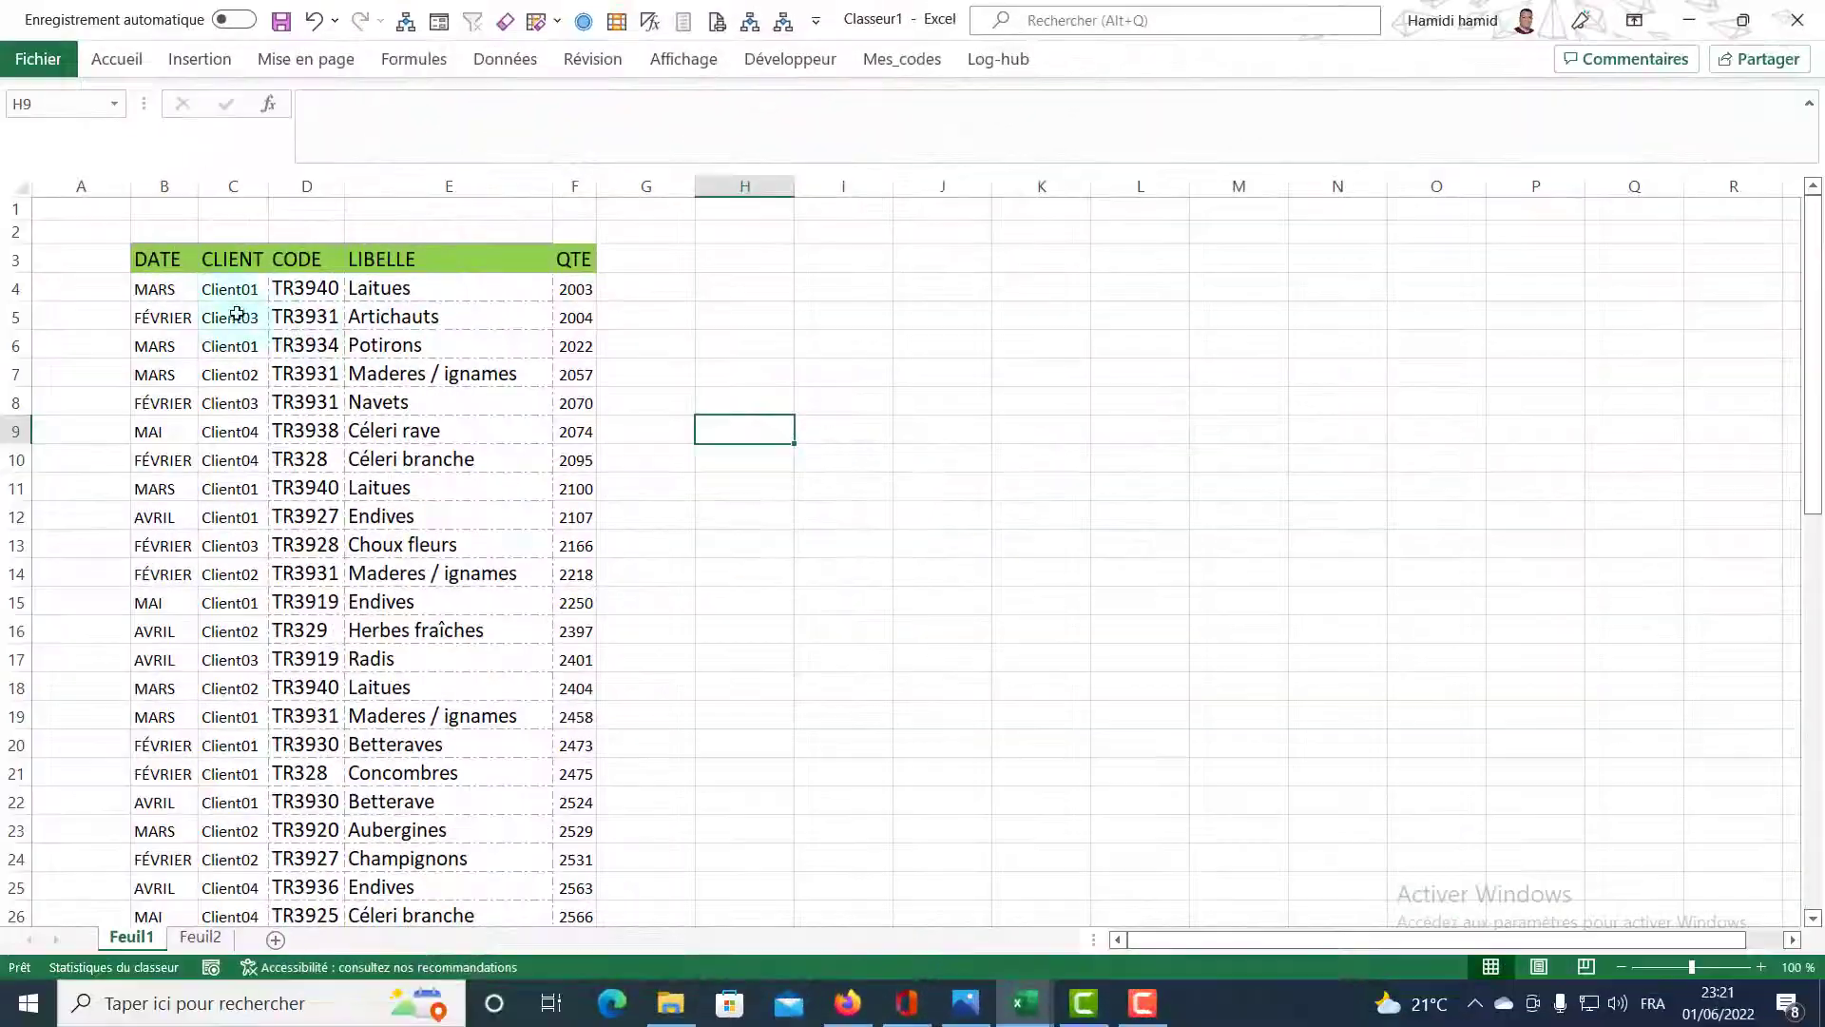
Review the data in rows 4–7 and select empty cell K4 for a helper column.
click(175, 293)
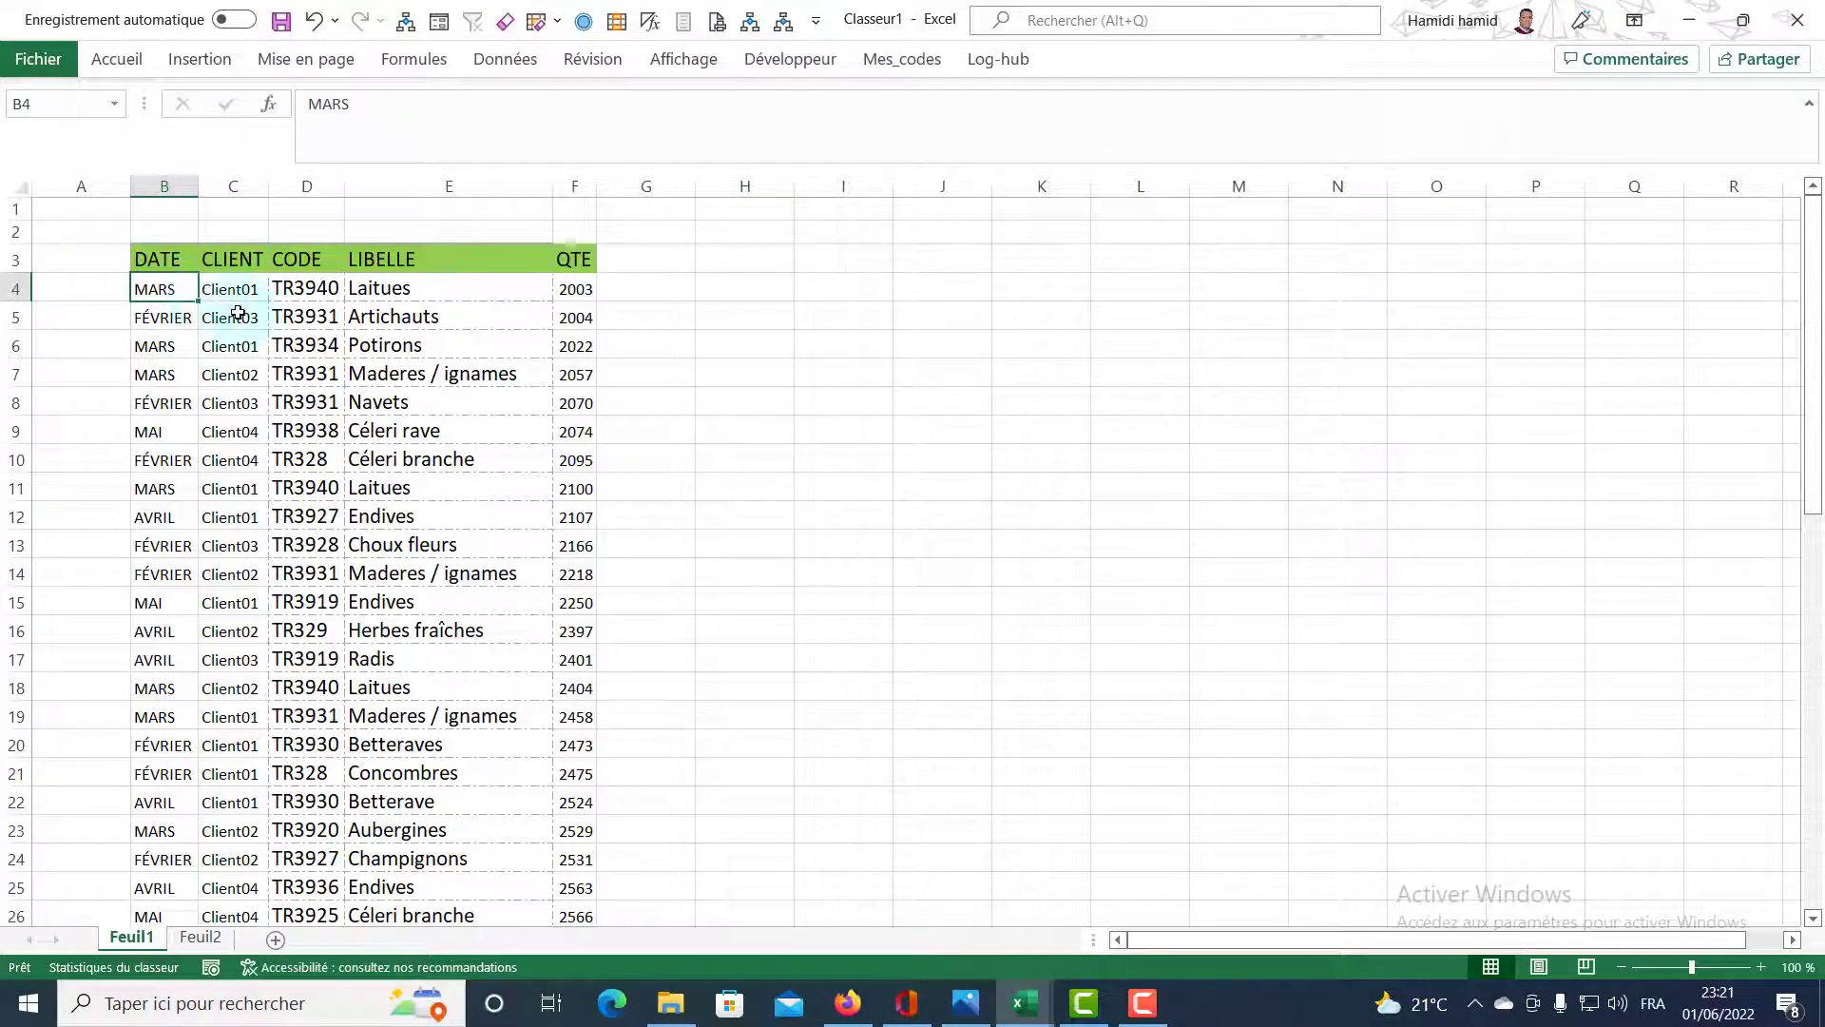
drag(249, 292, 395, 380)
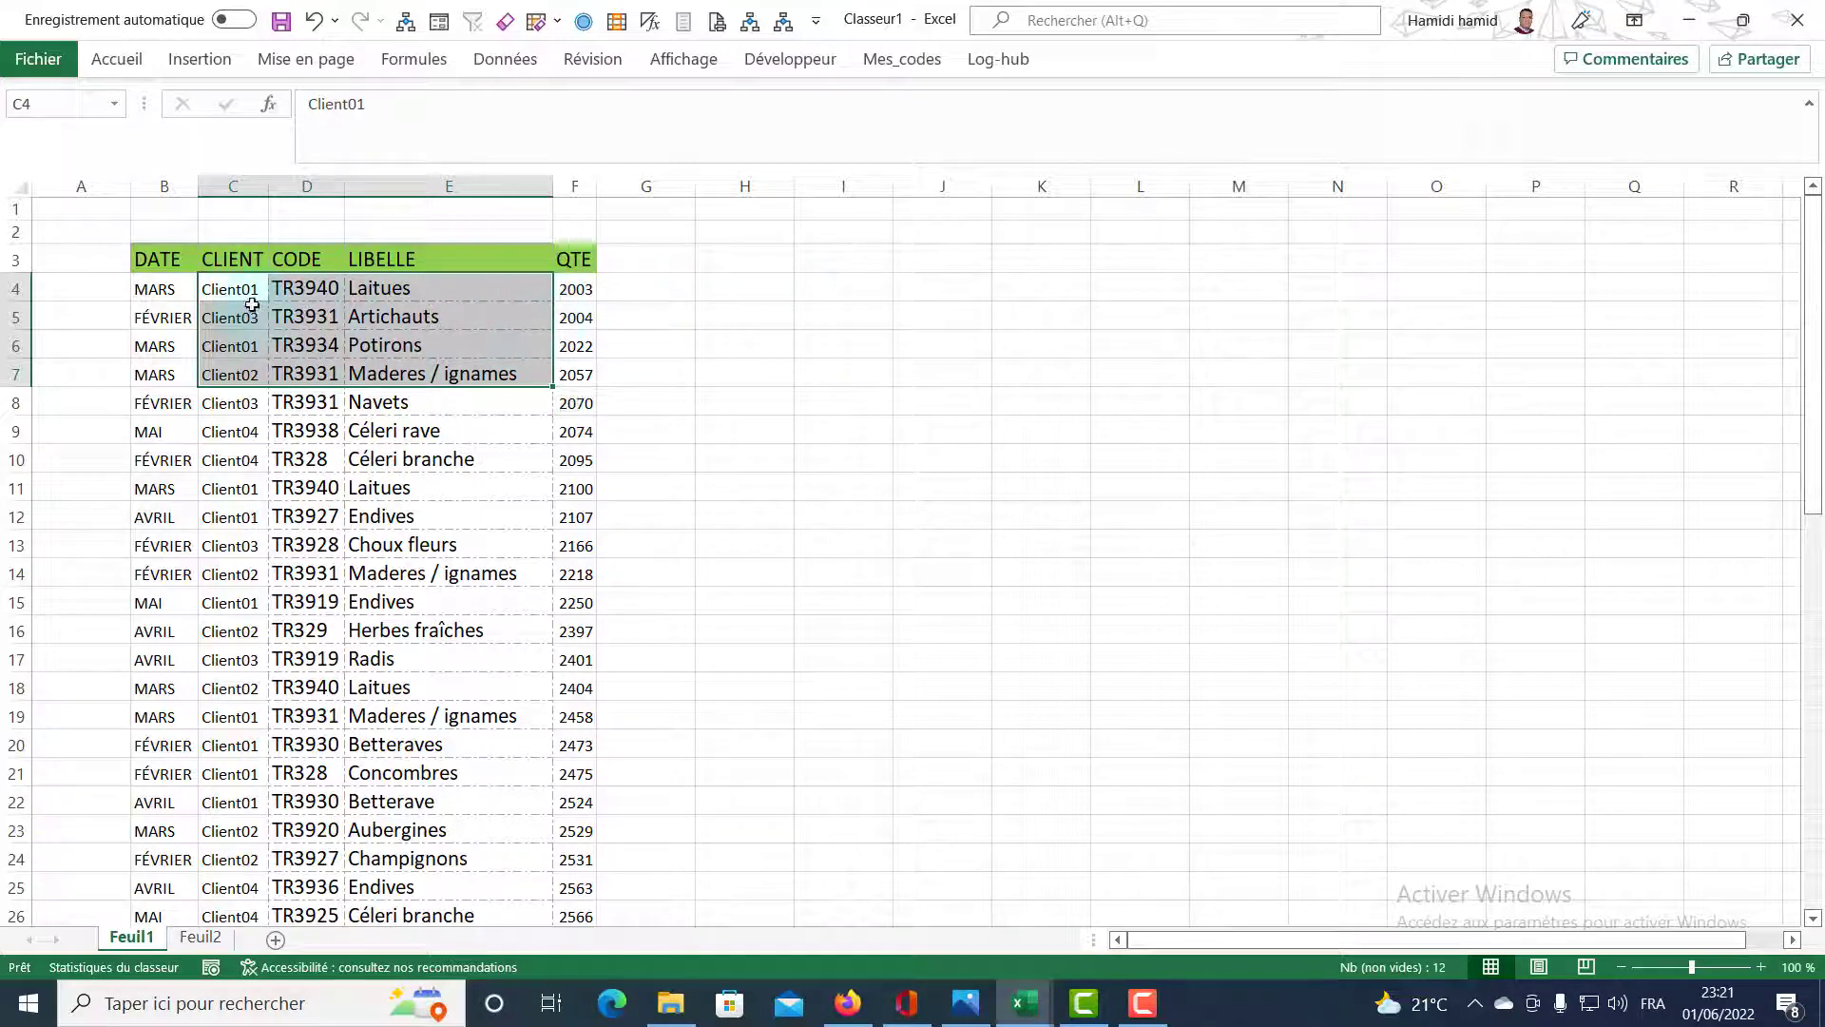
click(955, 284)
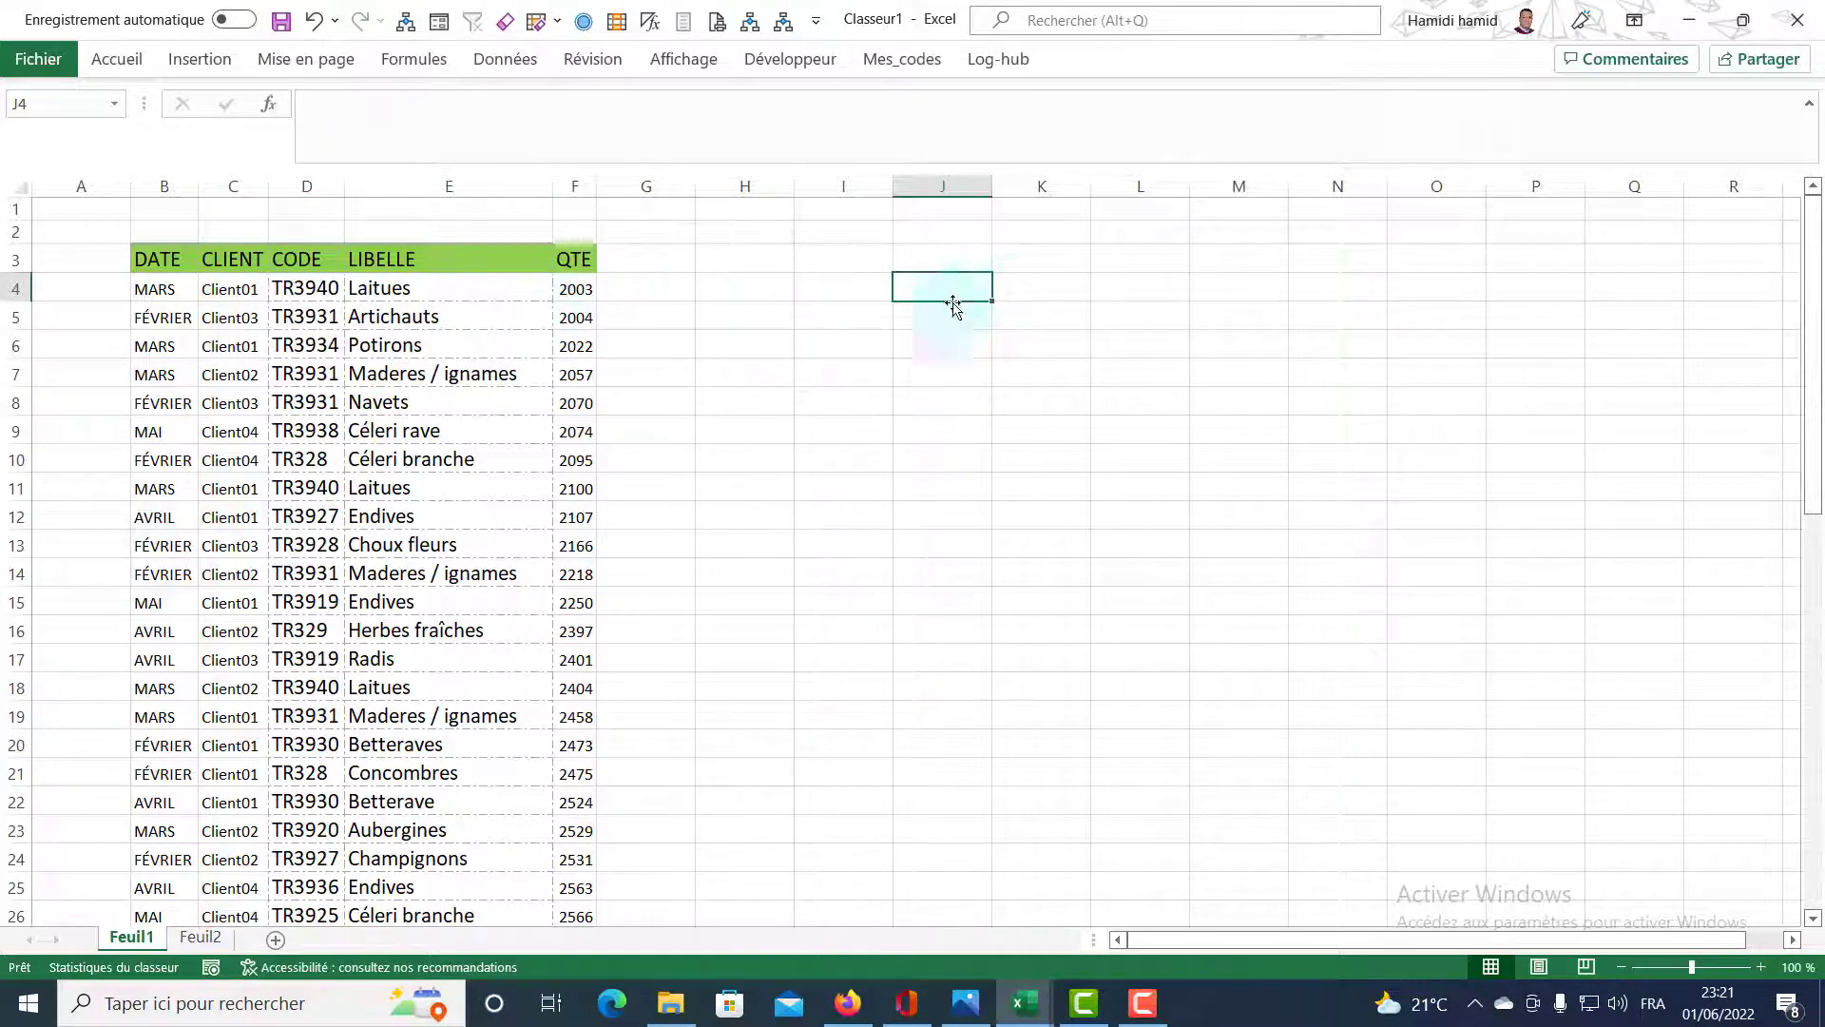
click(1034, 291)
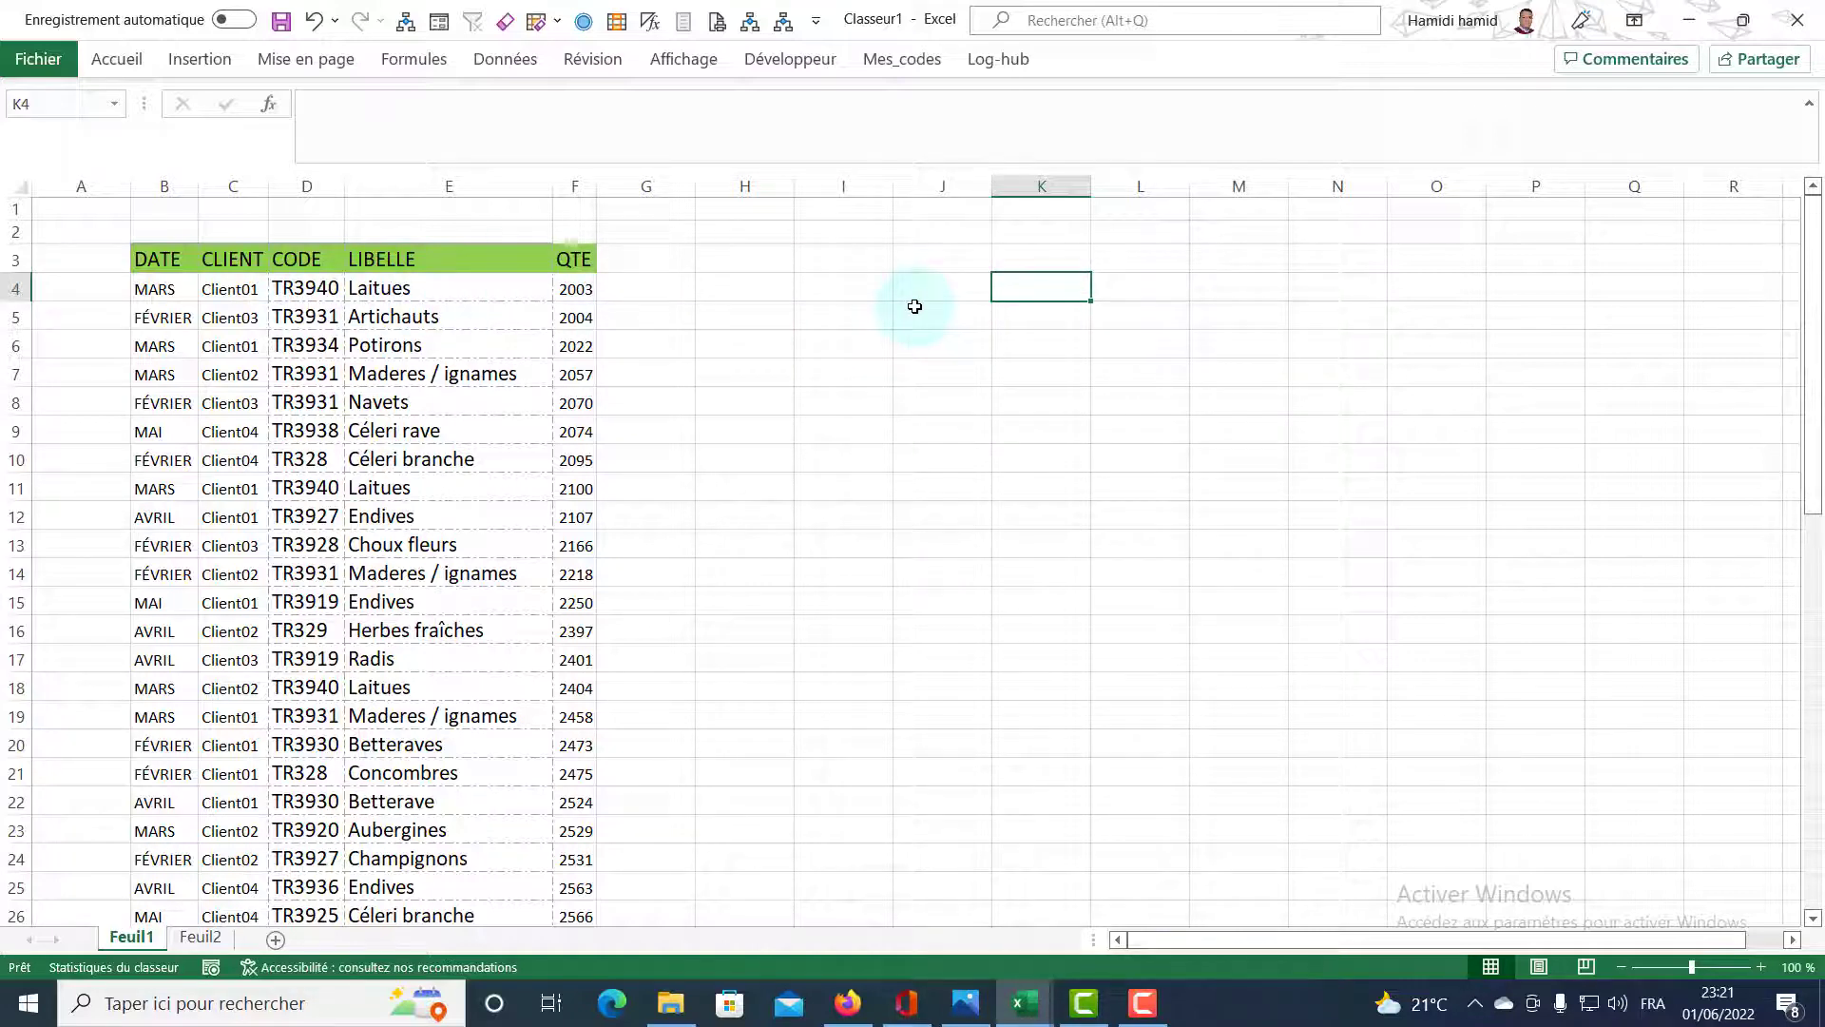
Enter =C4&D4&E4 in K4 to join client, code and label.
text(=)
click(250, 290)
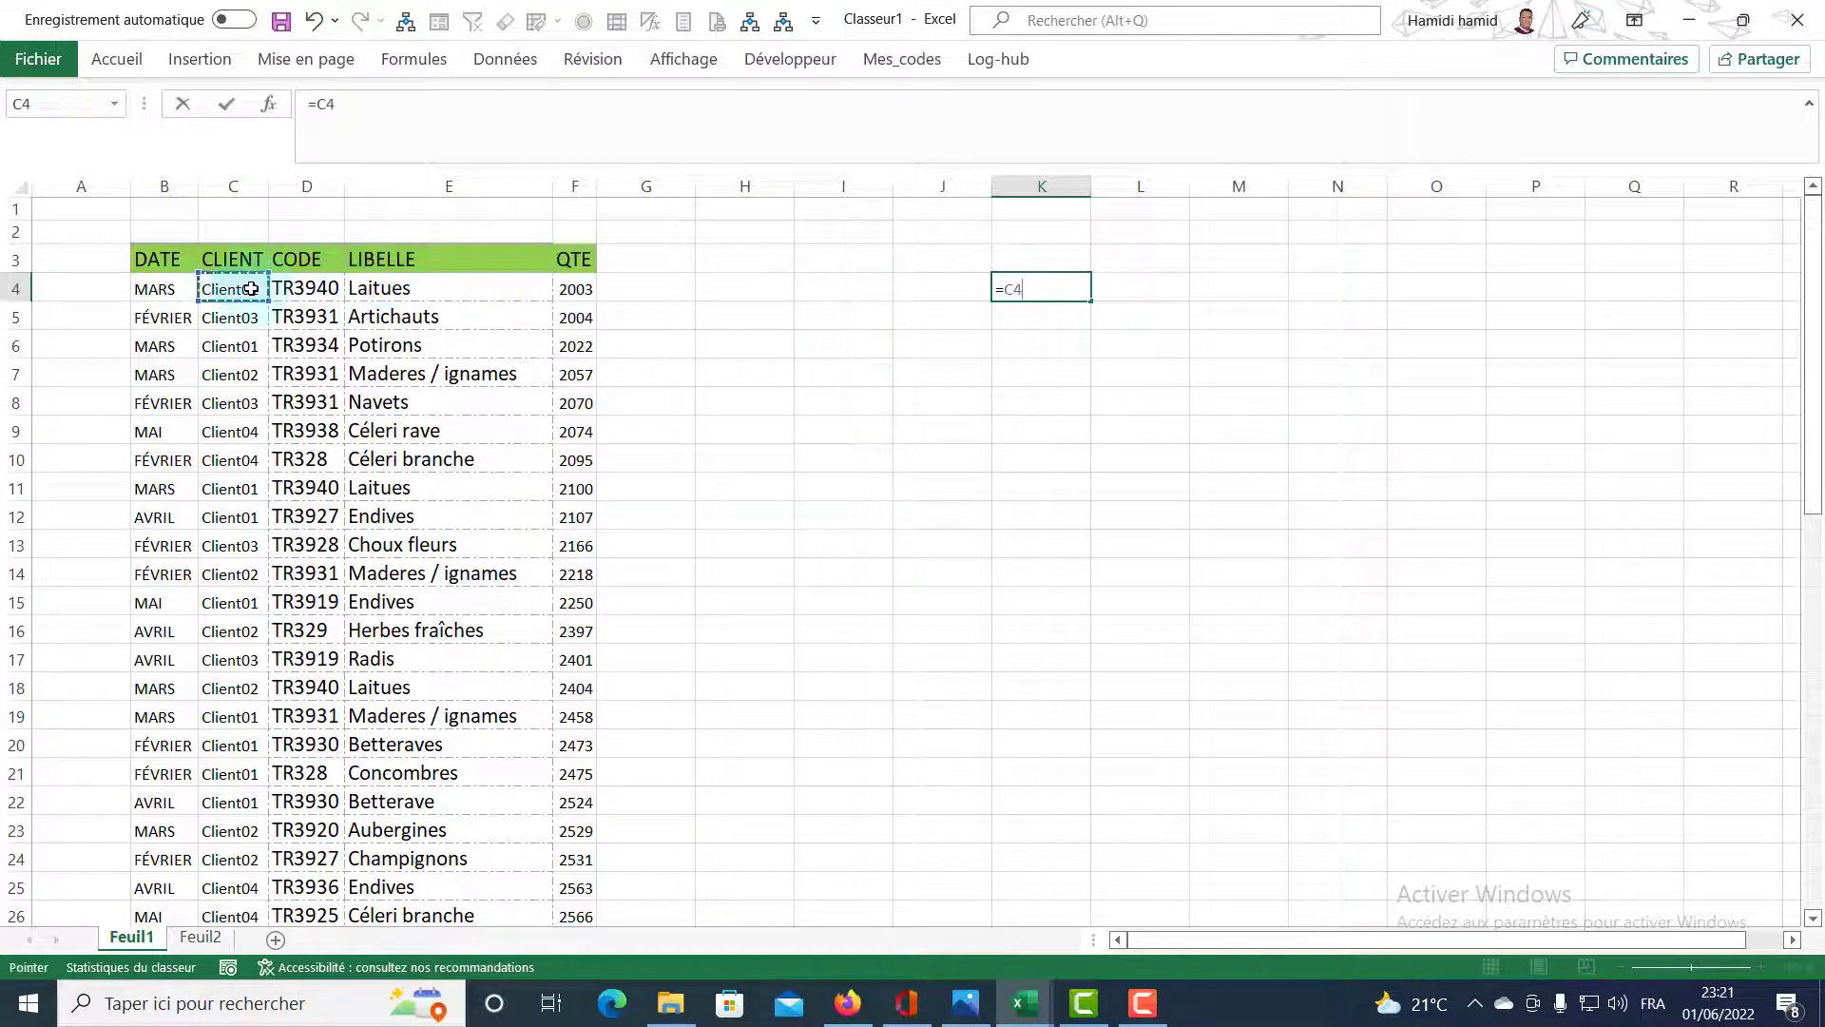
text(&)
click(313, 286)
text(&)
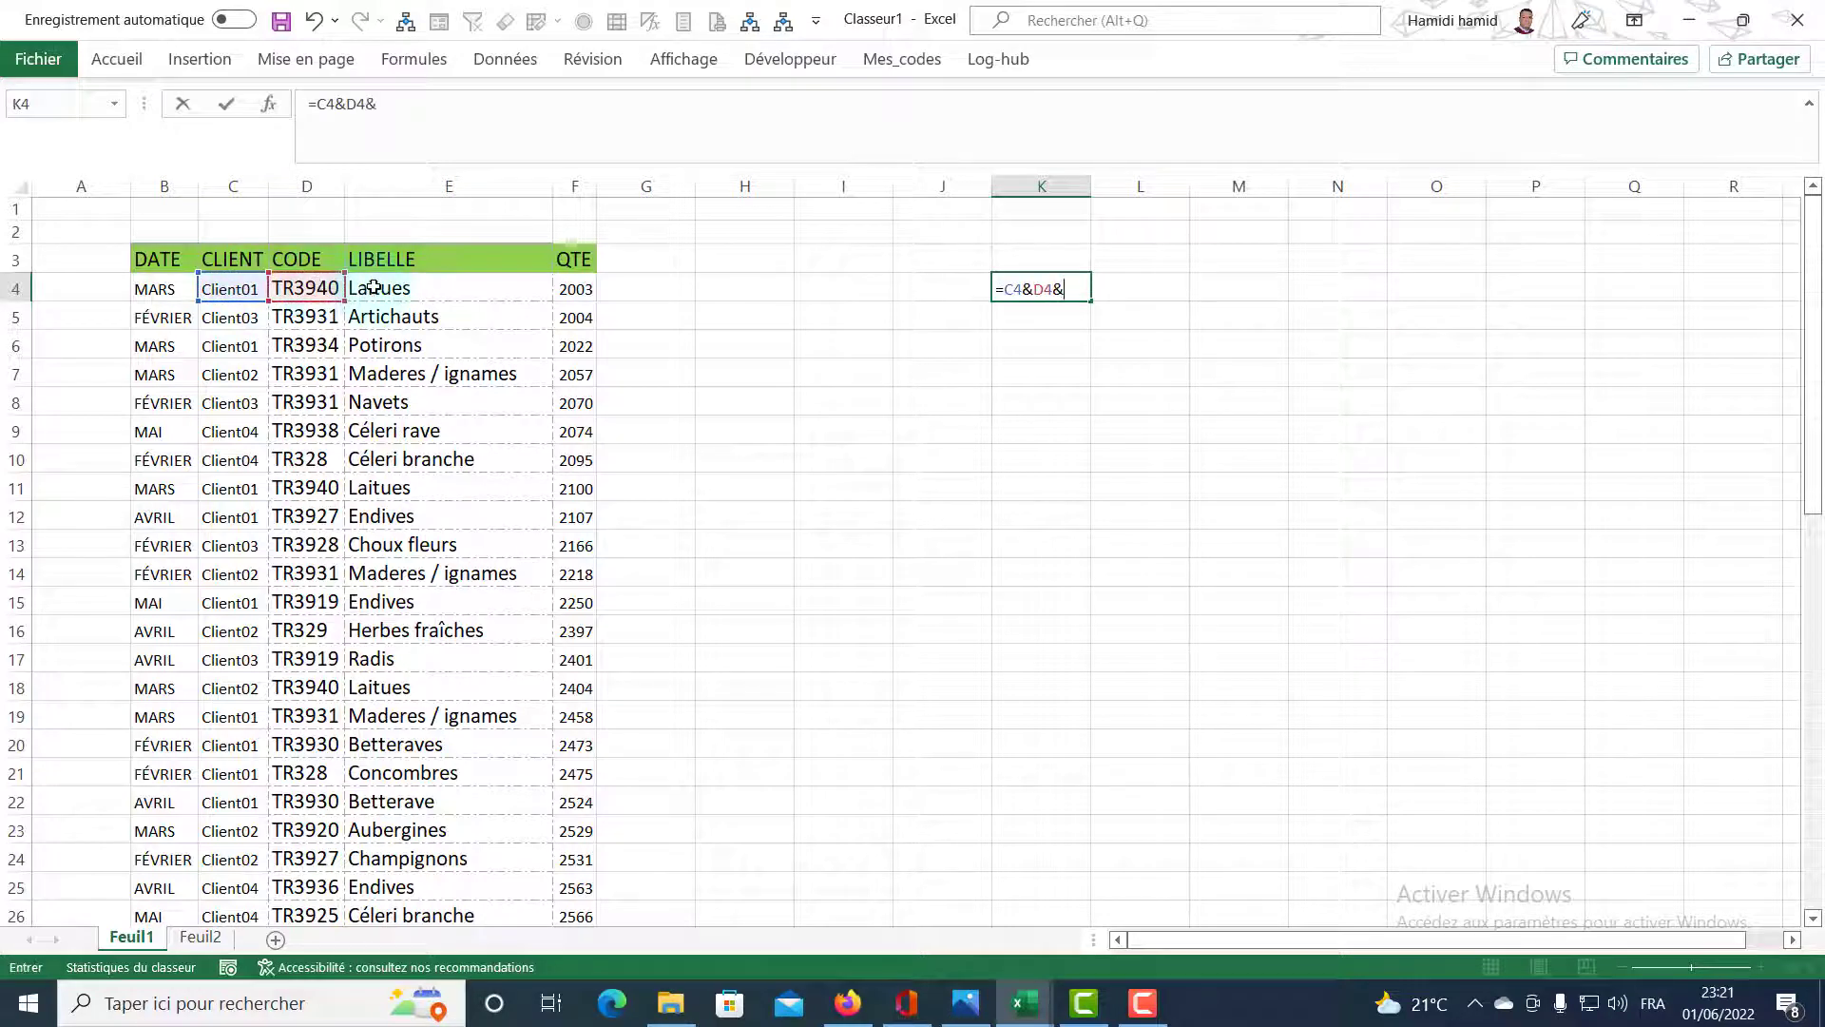
click(374, 287)
key(Return)
Fill the K4 joining formula down through K54.
click(1017, 285)
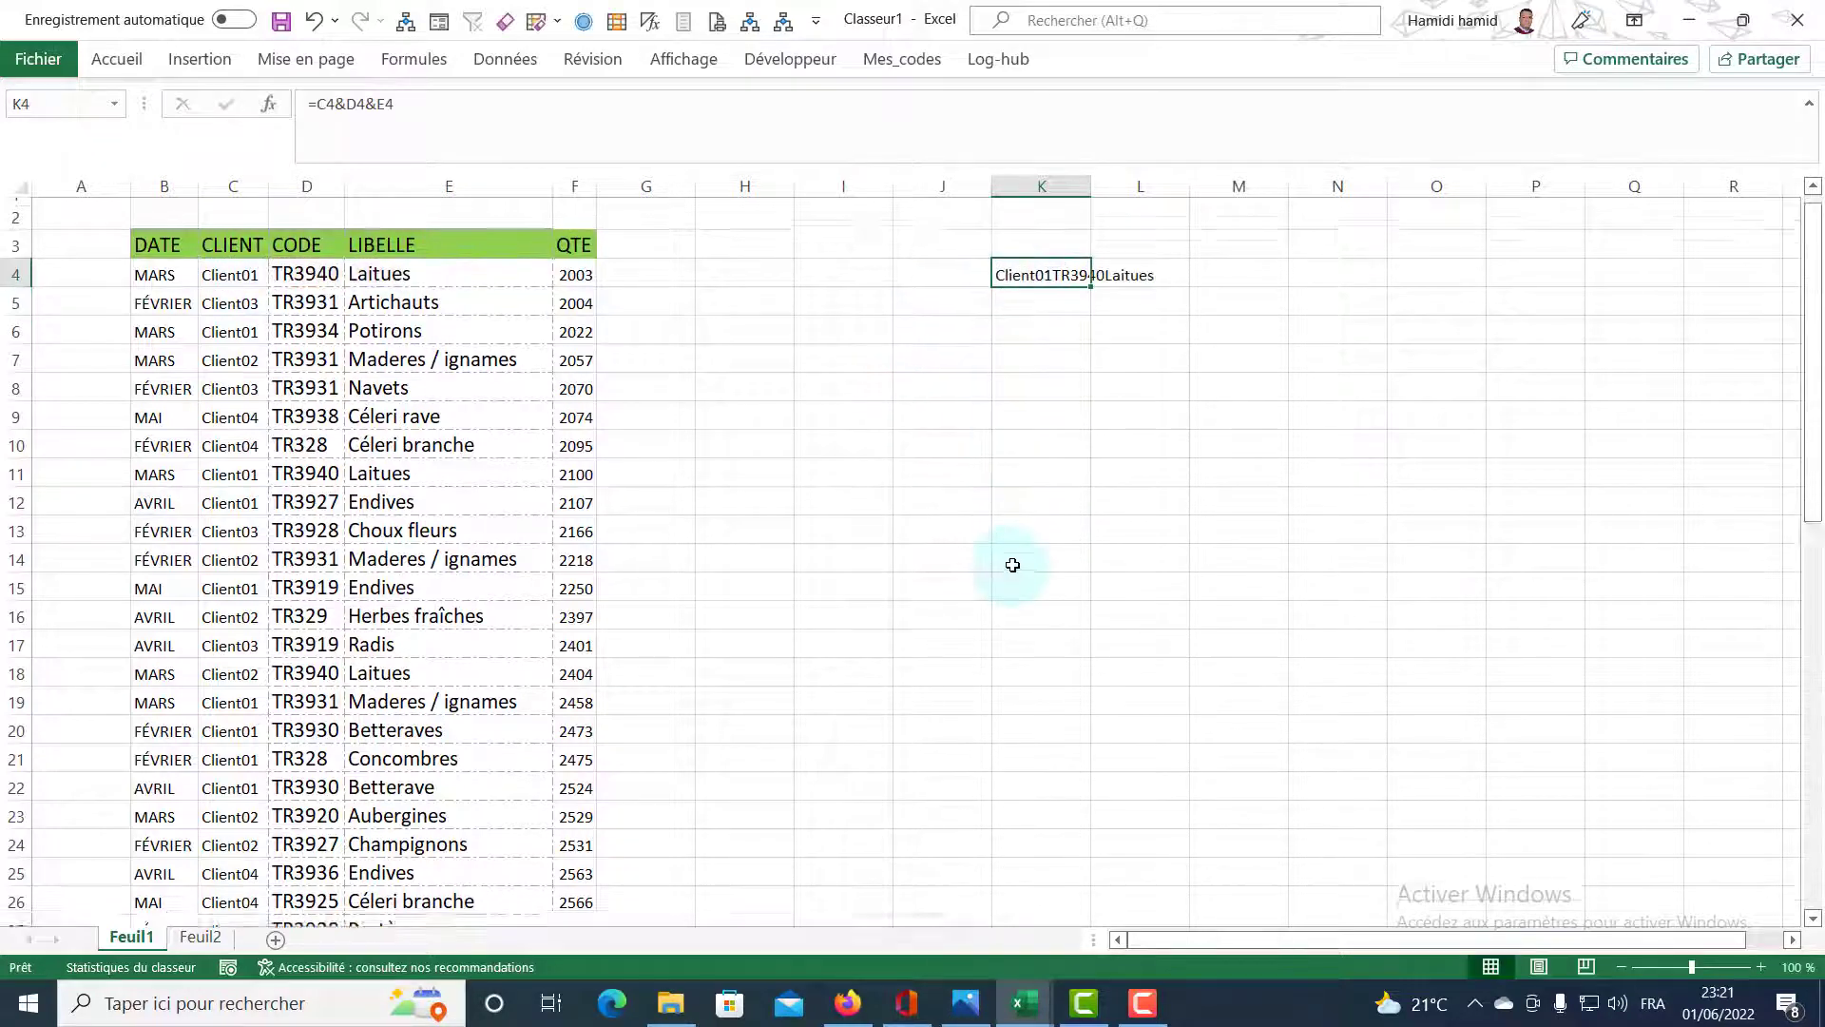
scroll(1036, 628, down, 8)
scroll(1051, 751, down, 2)
shift+click(1039, 847)
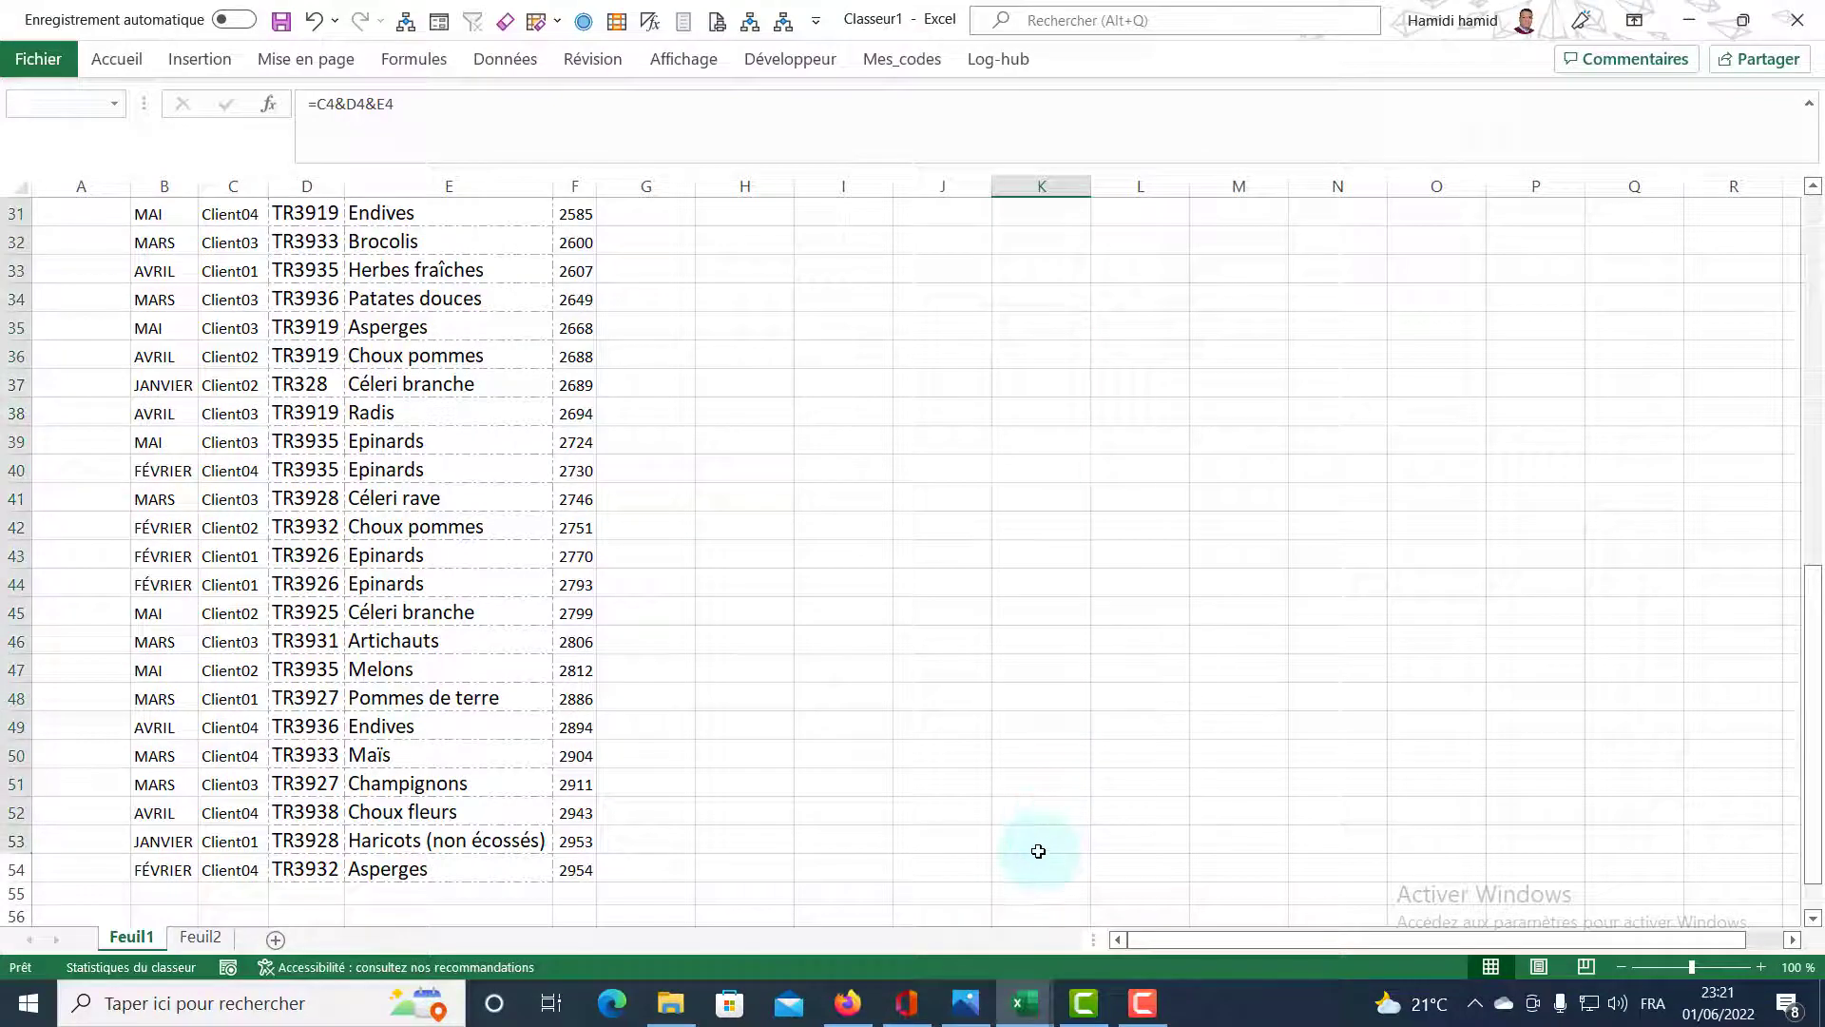
drag(1037, 868, 1022, 867)
key(ctrl+b)
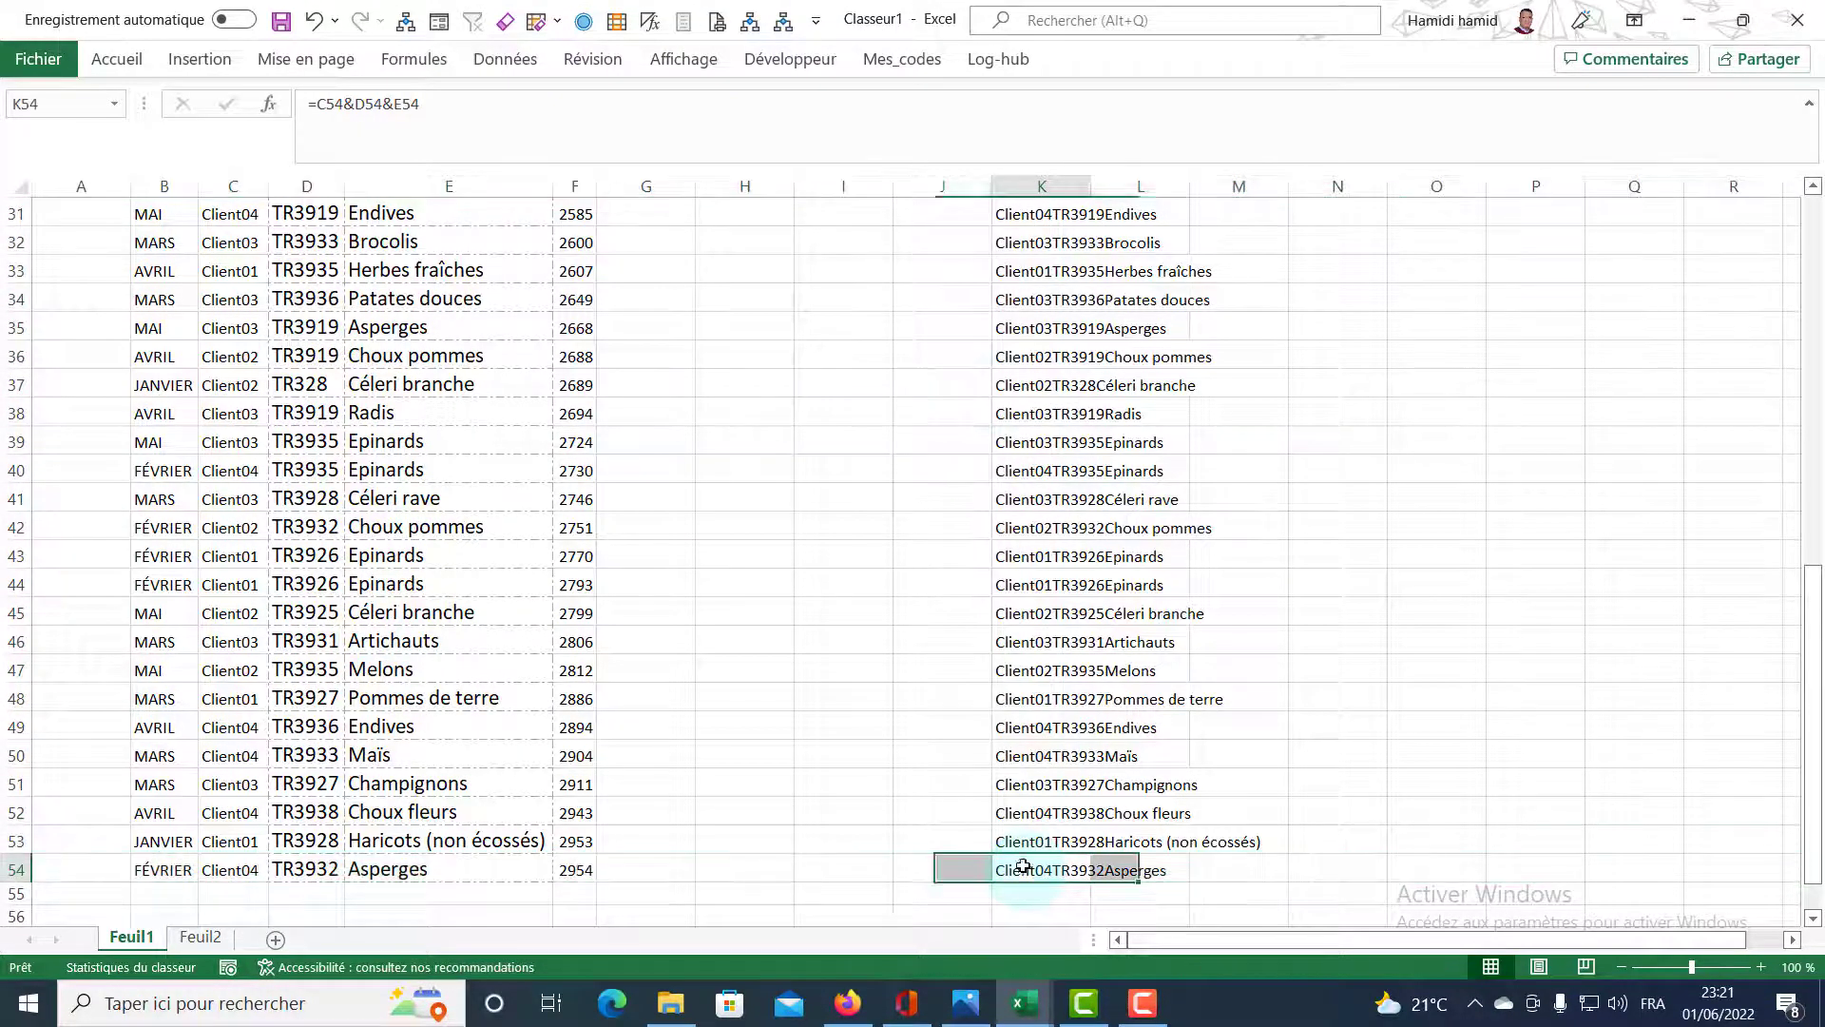
scroll(1011, 326, up, 3)
scroll(1010, 326, up, 7)
Autofit column K to the joined text and select K4:K54.
click(1017, 289)
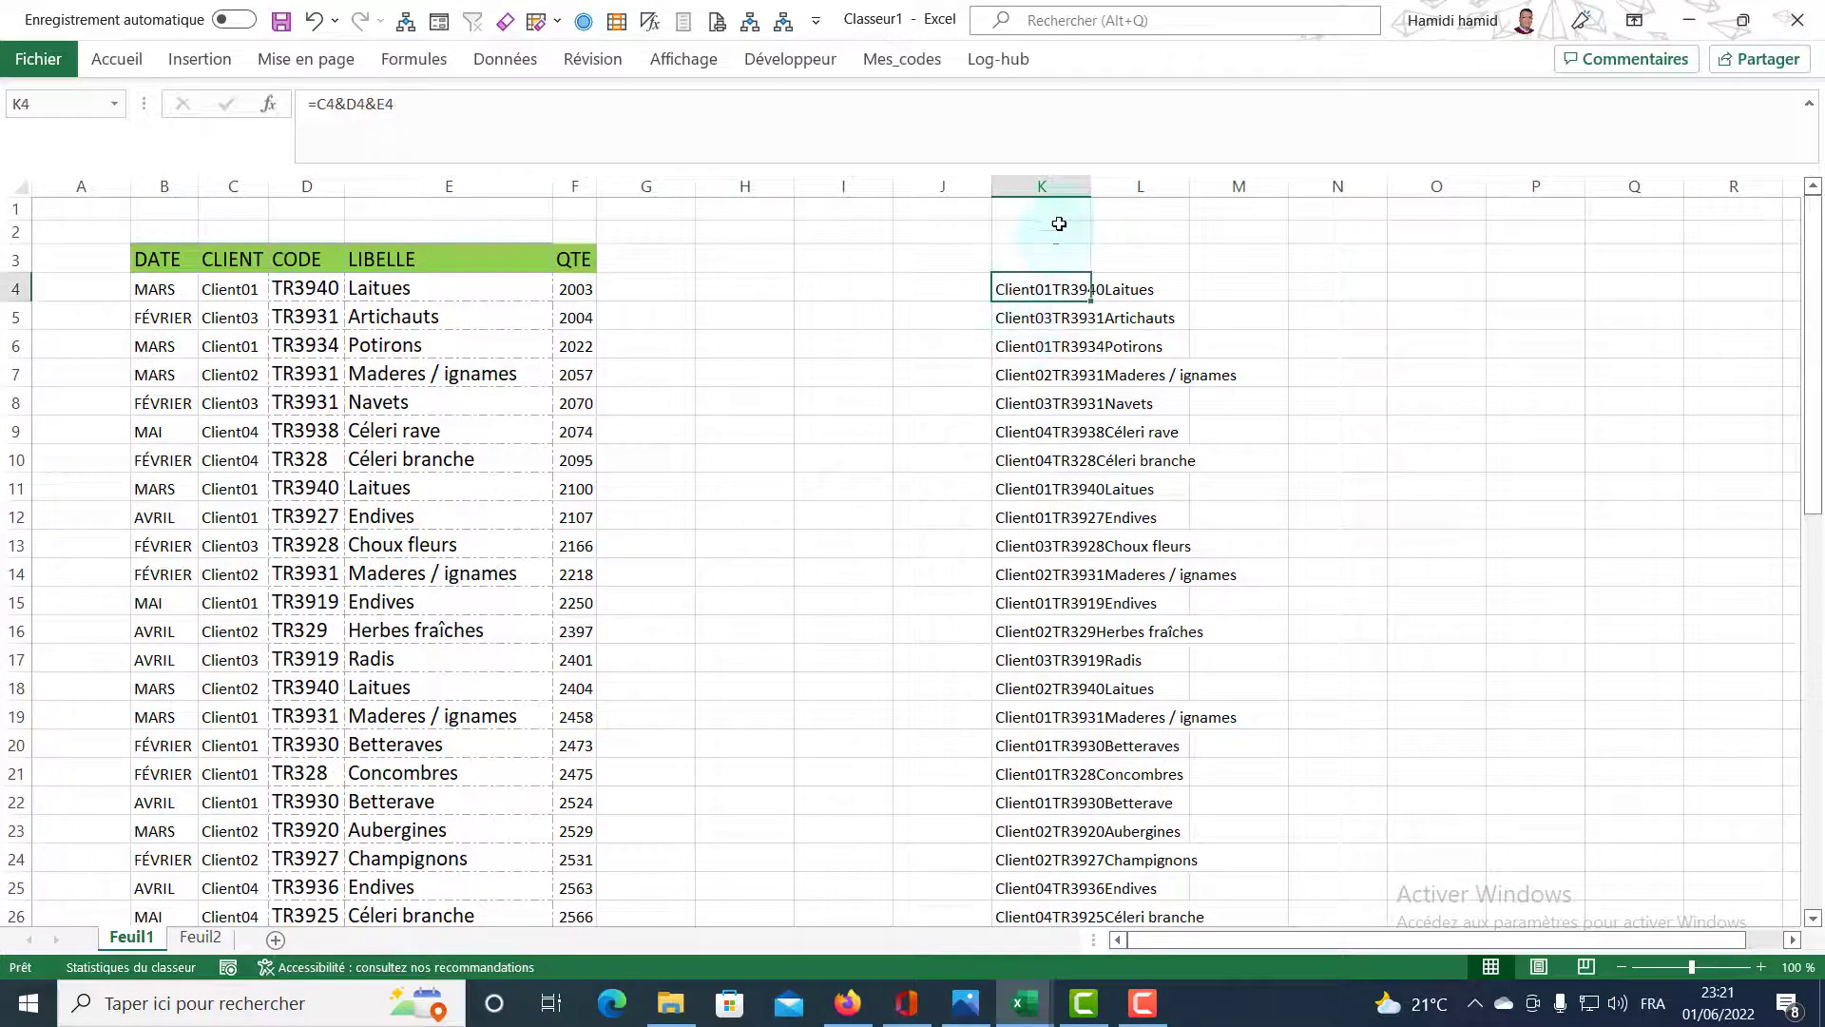
double_click(1091, 185)
scroll(1038, 506, down, 6)
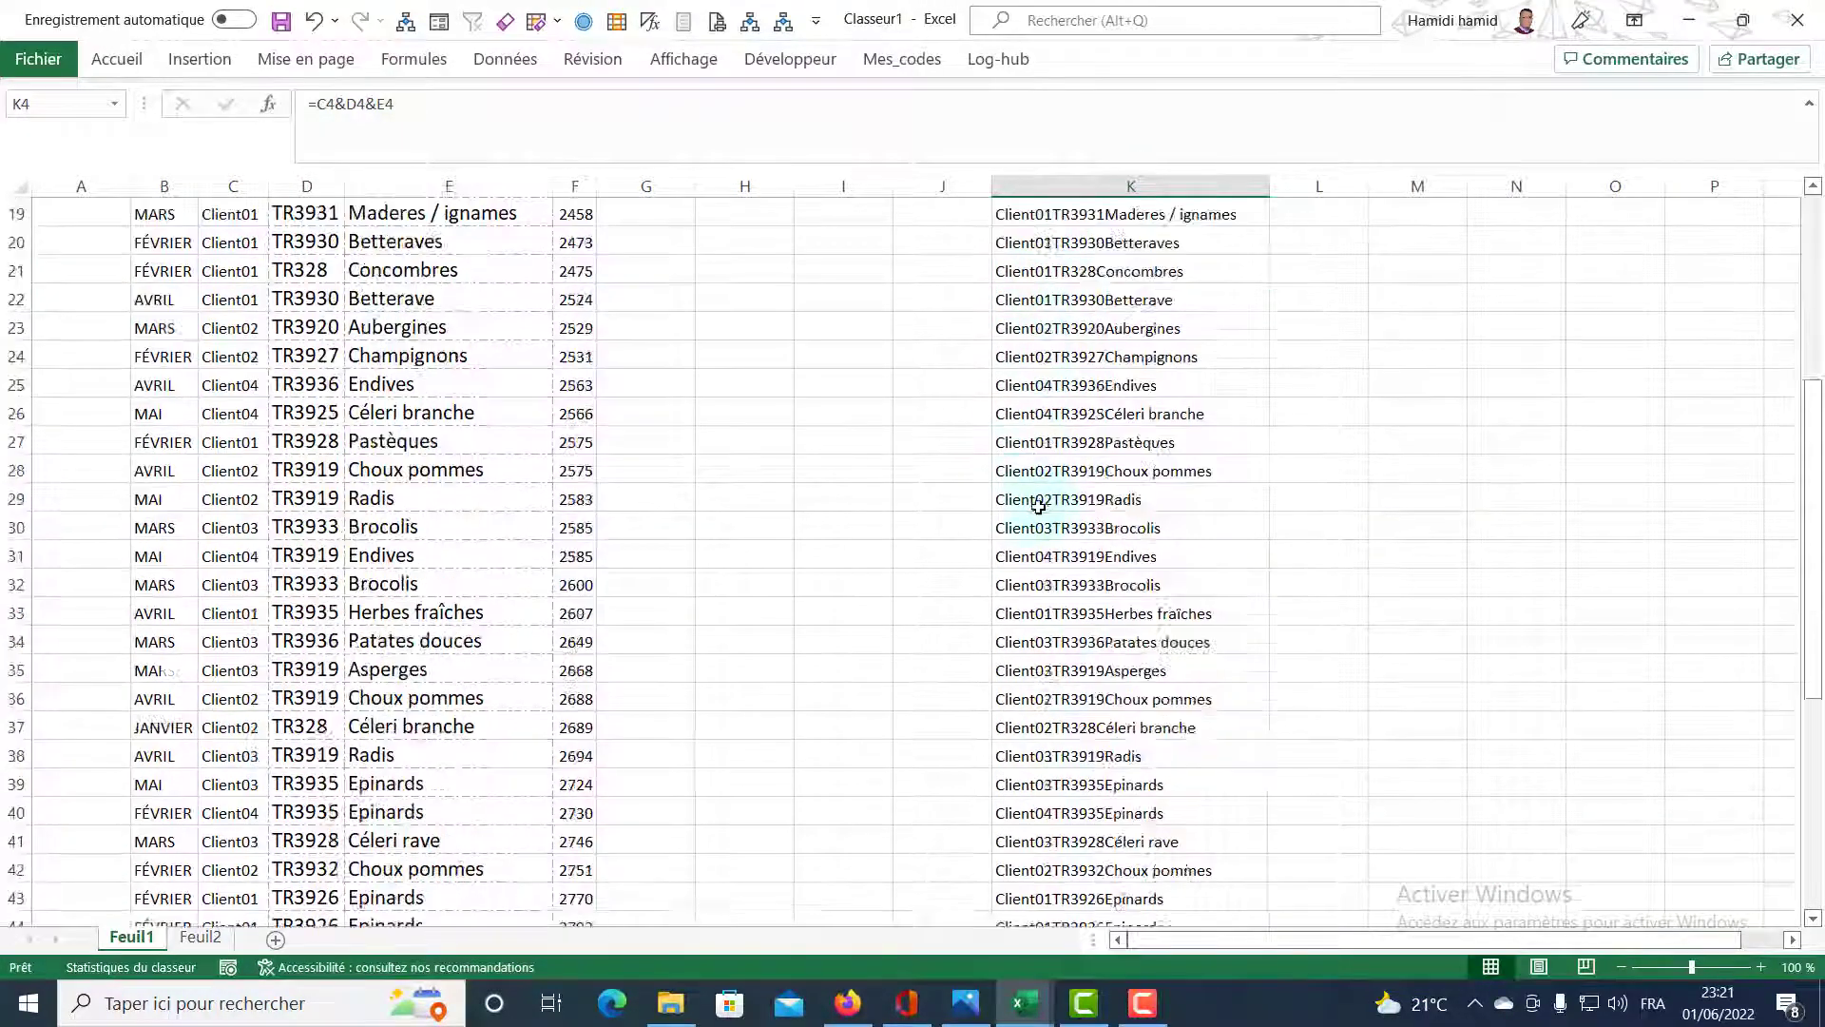
scroll(1038, 506, down, 6)
shift+click(1068, 706)
scroll(903, 475, up, 6)
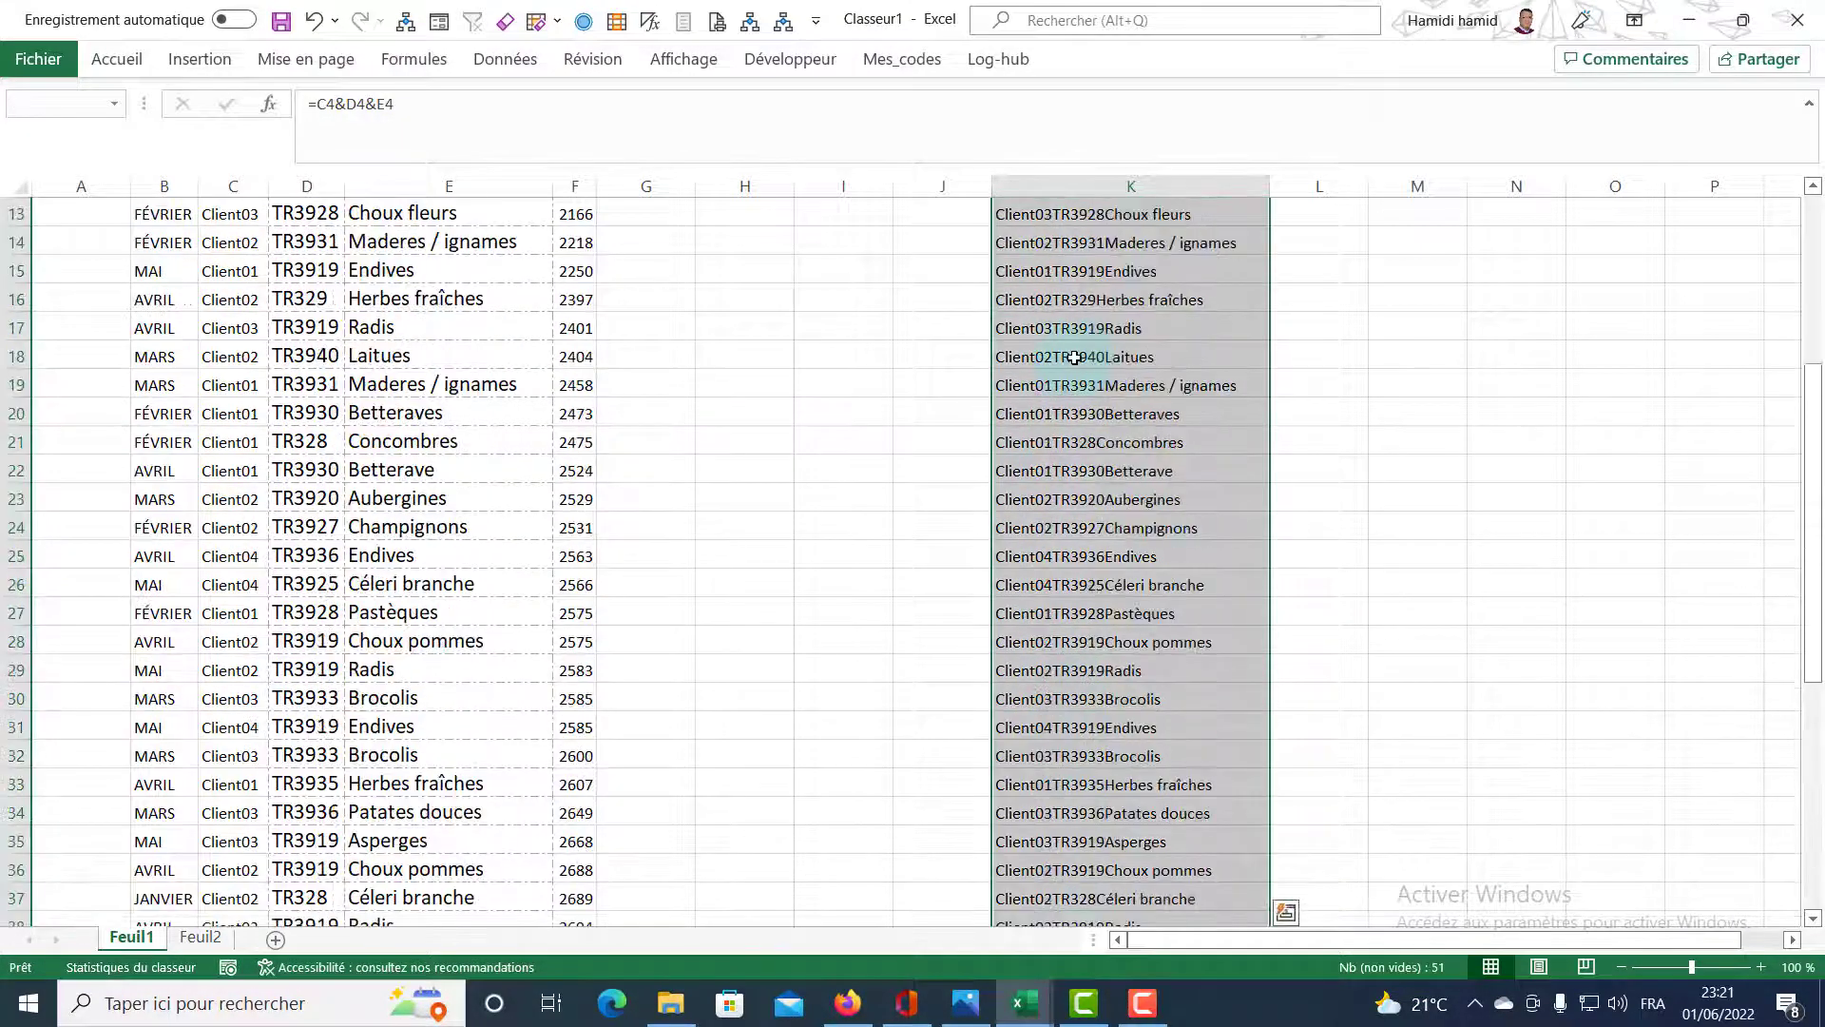
scroll(757, 269, up, 6)
Start a new formula-based conditional formatting rule from the Rules Manager.
click(140, 62)
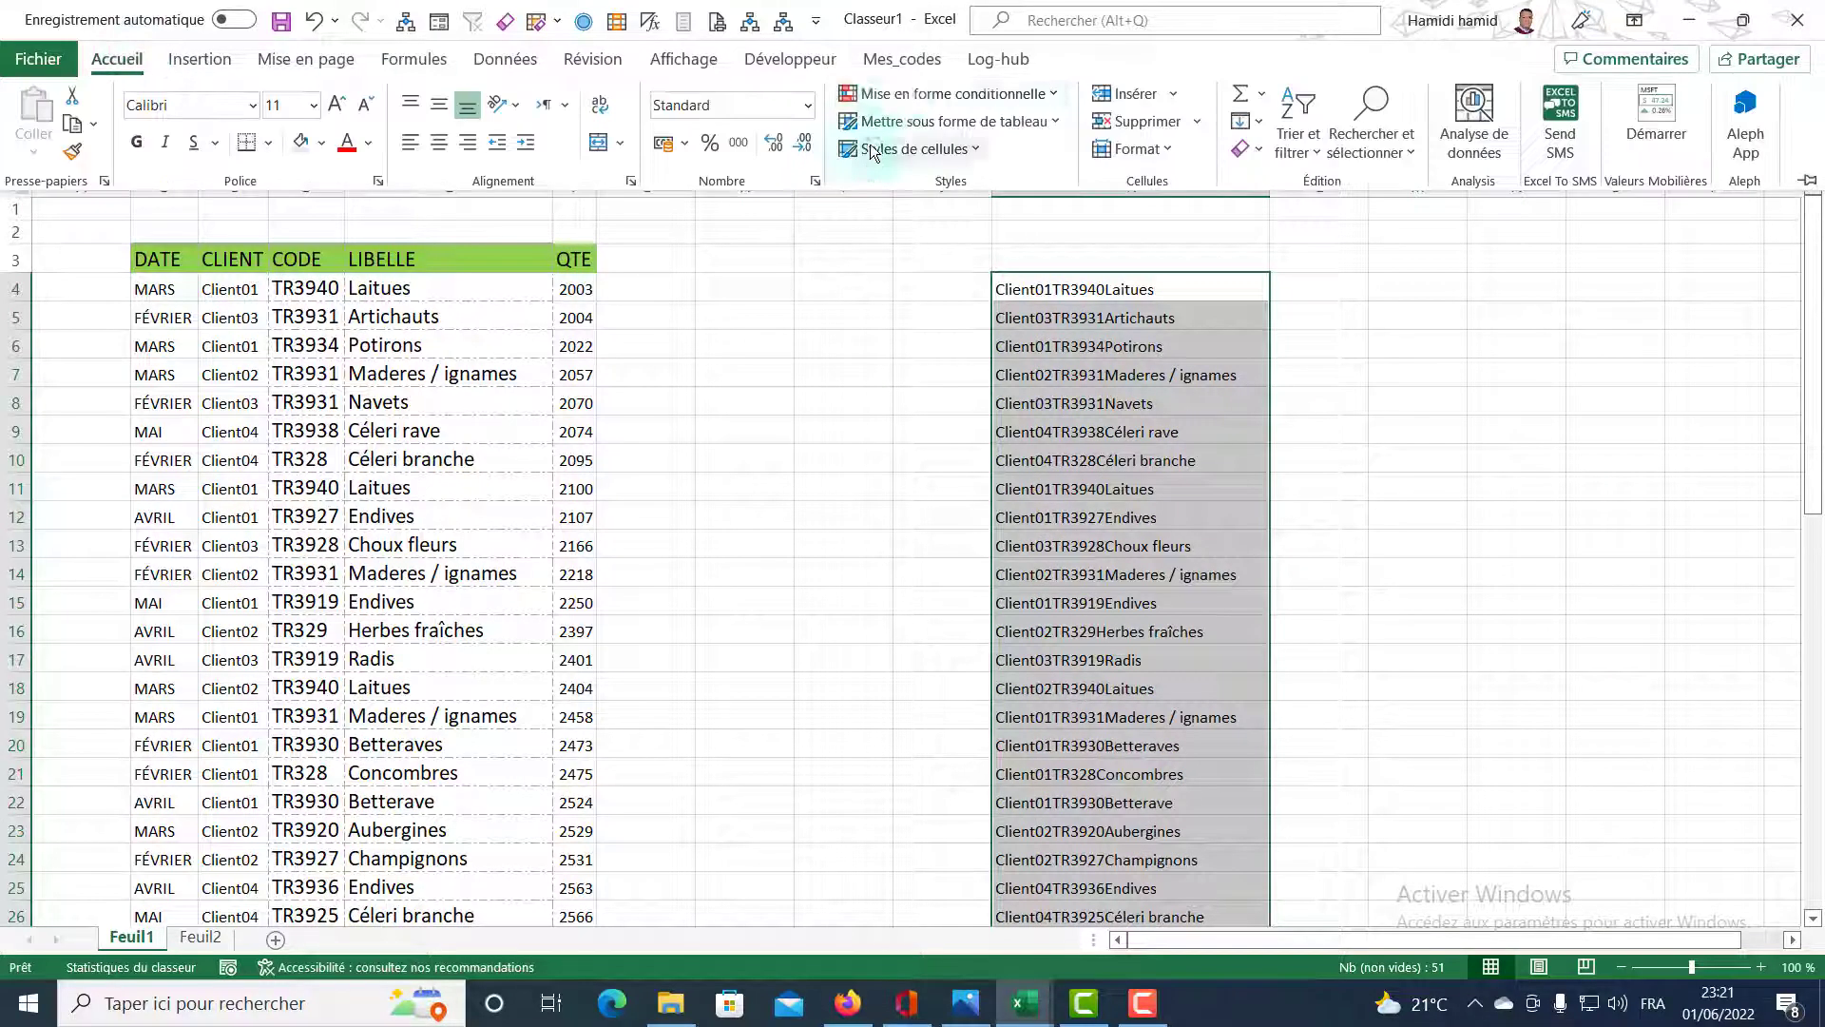
click(898, 96)
click(911, 482)
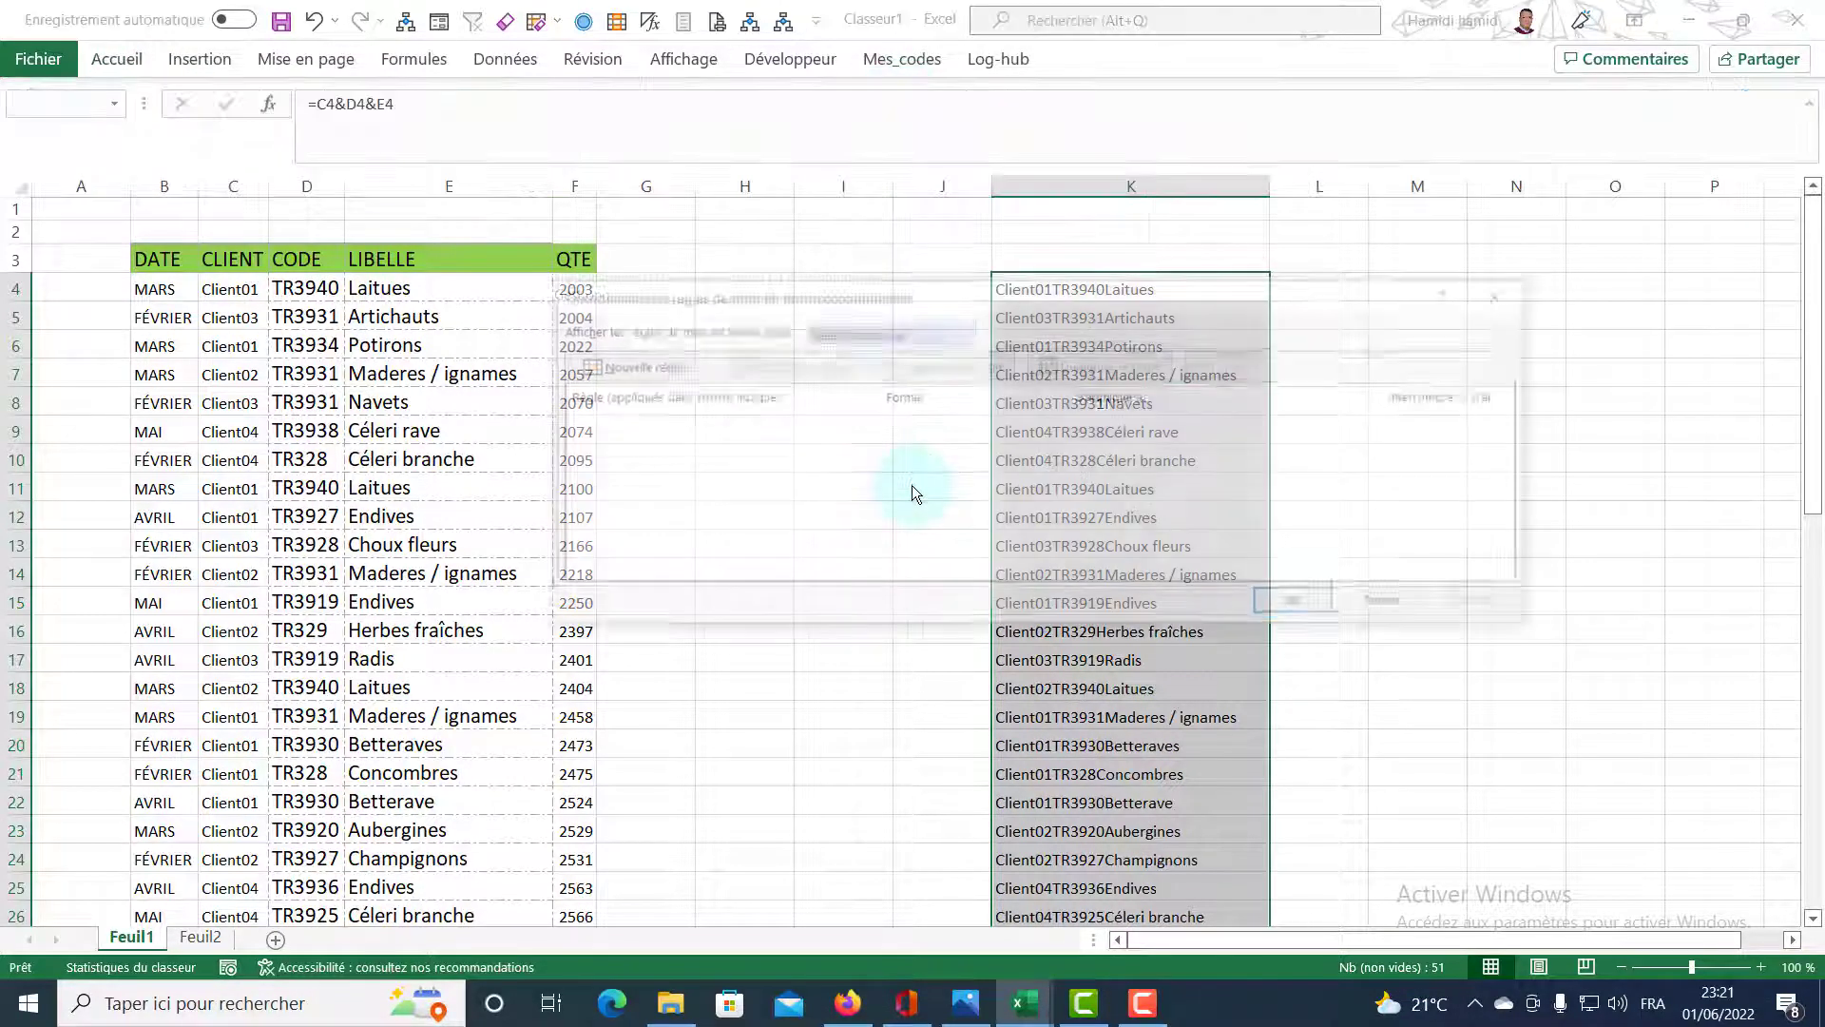
click(658, 369)
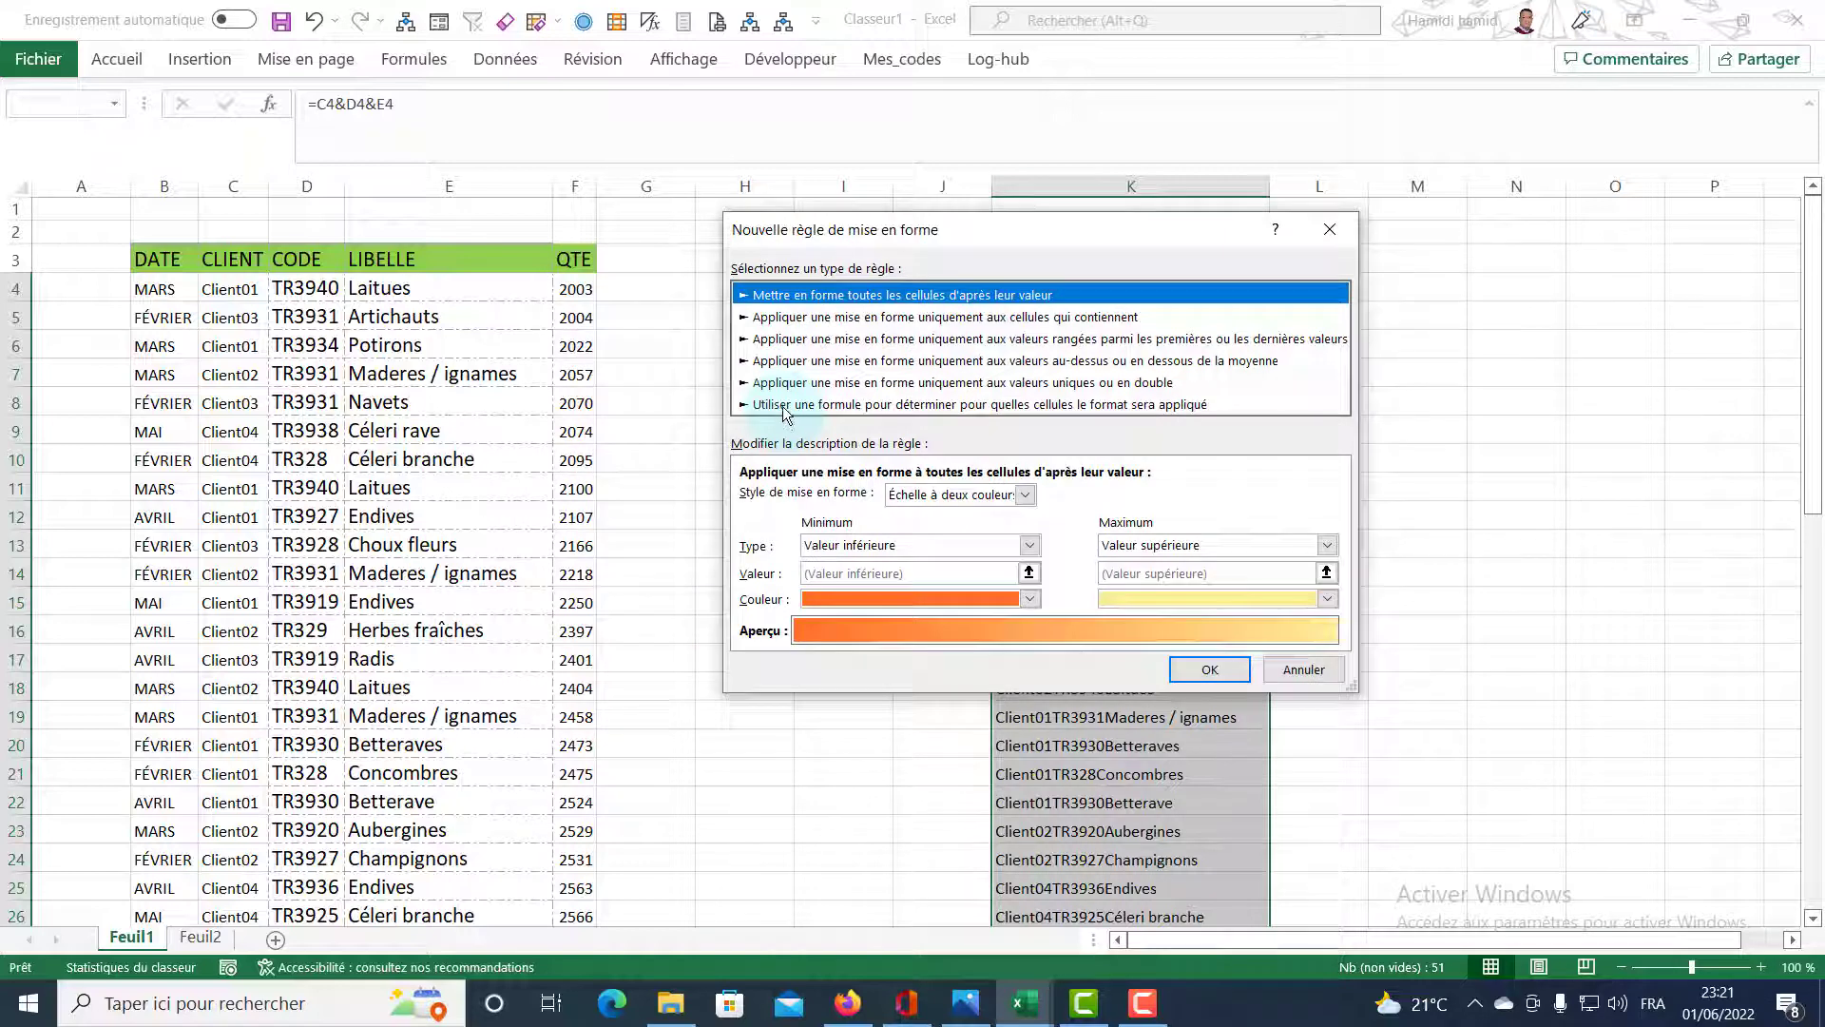
click(785, 408)
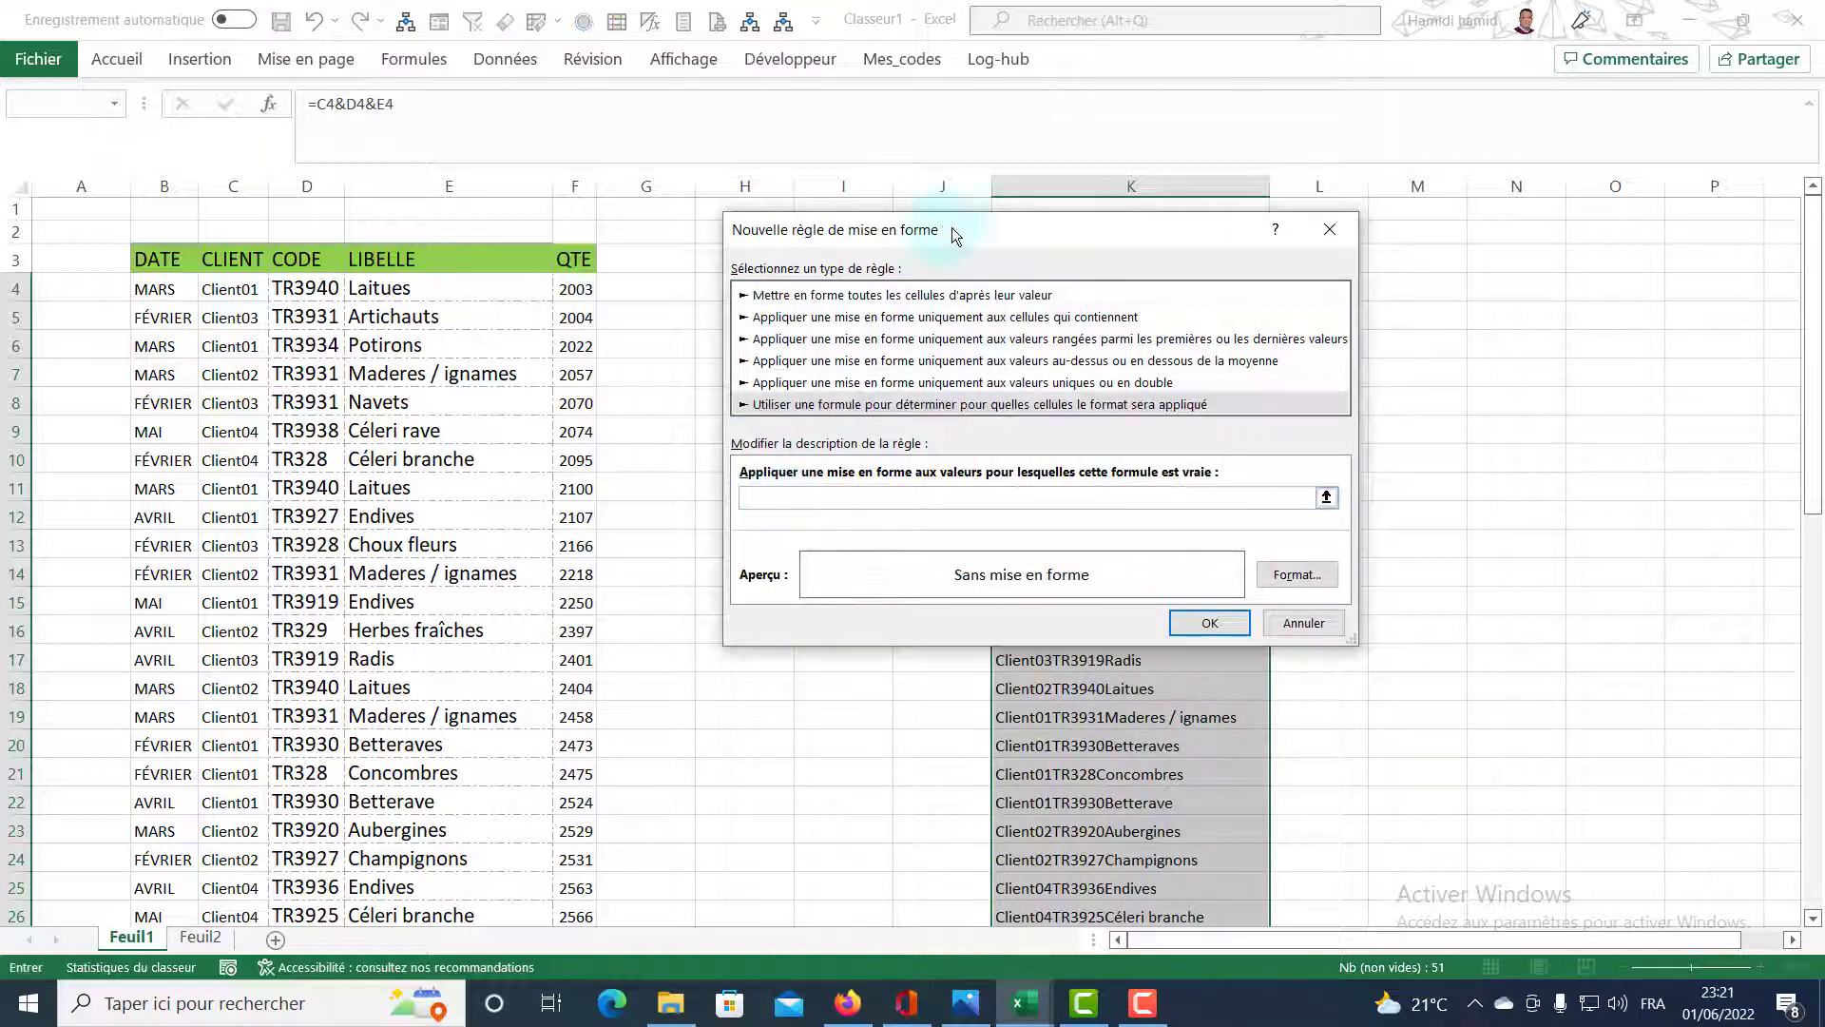
drag(952, 228, 1027, 406)
text(=nb.si)
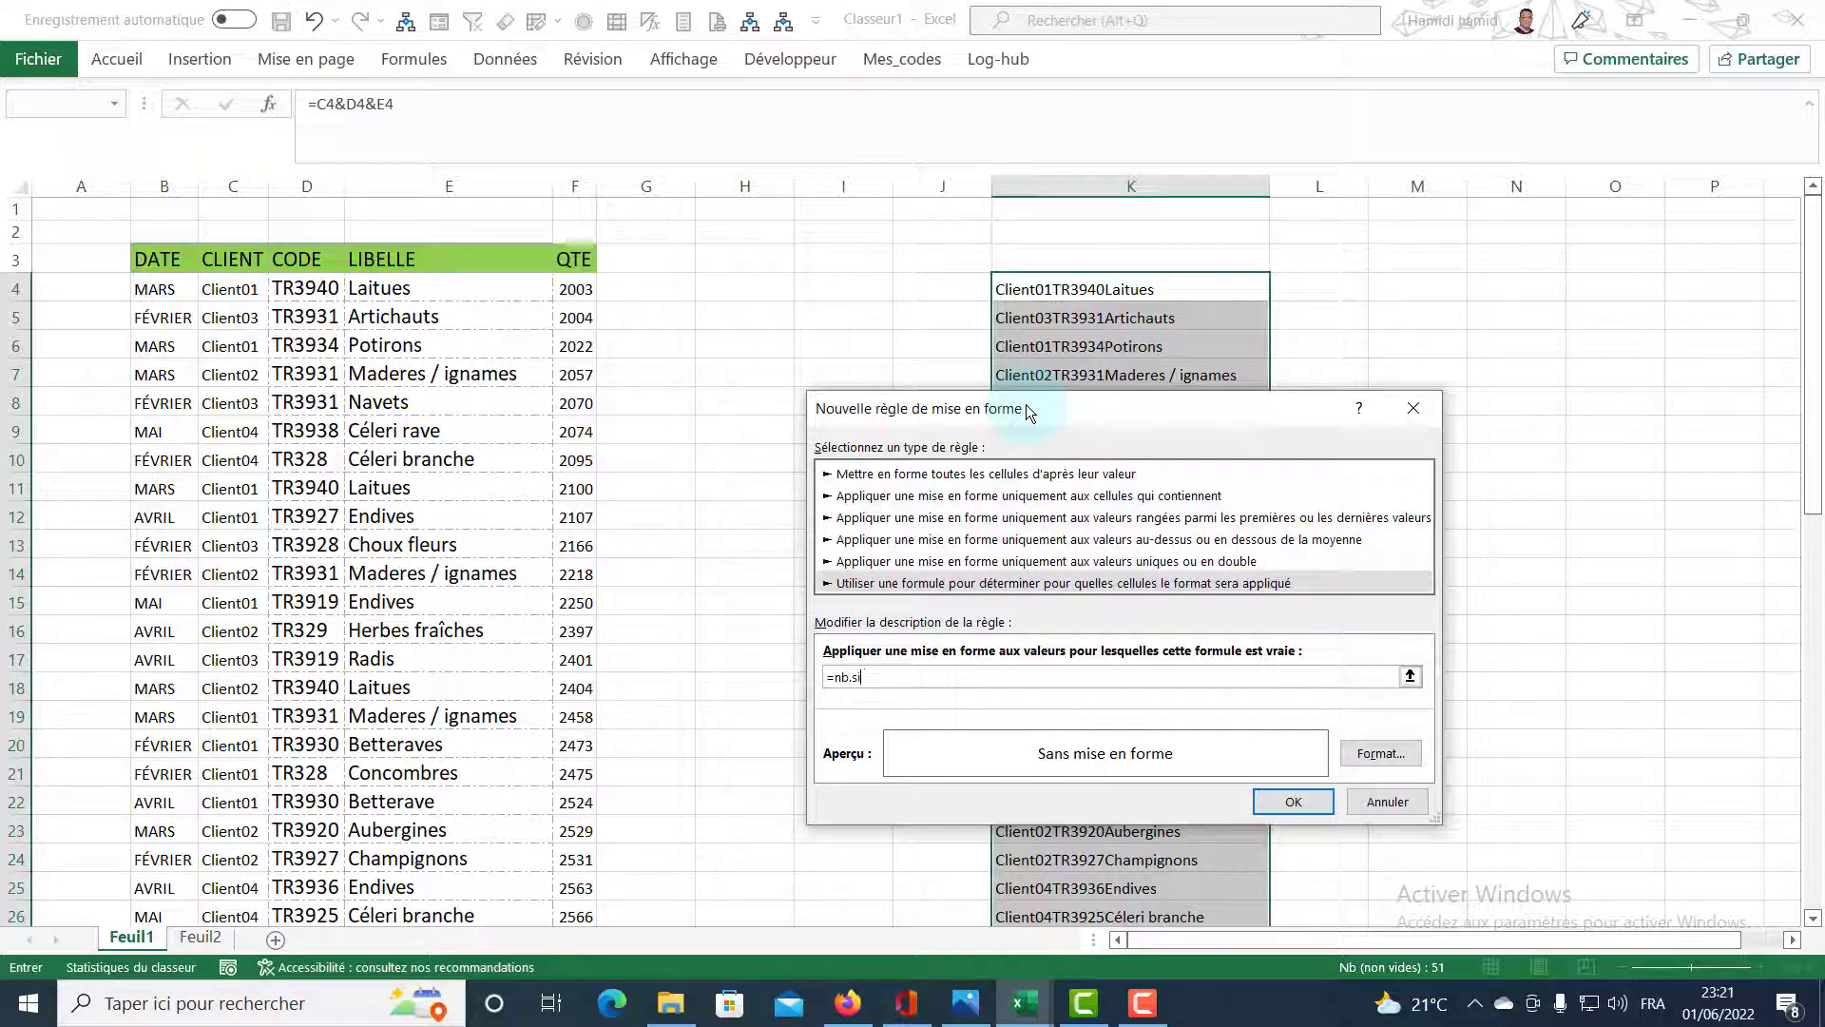
Enter the rule formula =NB.SI($K$4:$K$54;$K4)>1.
text(()
click(1060, 282)
scroll(1080, 550, down, 4)
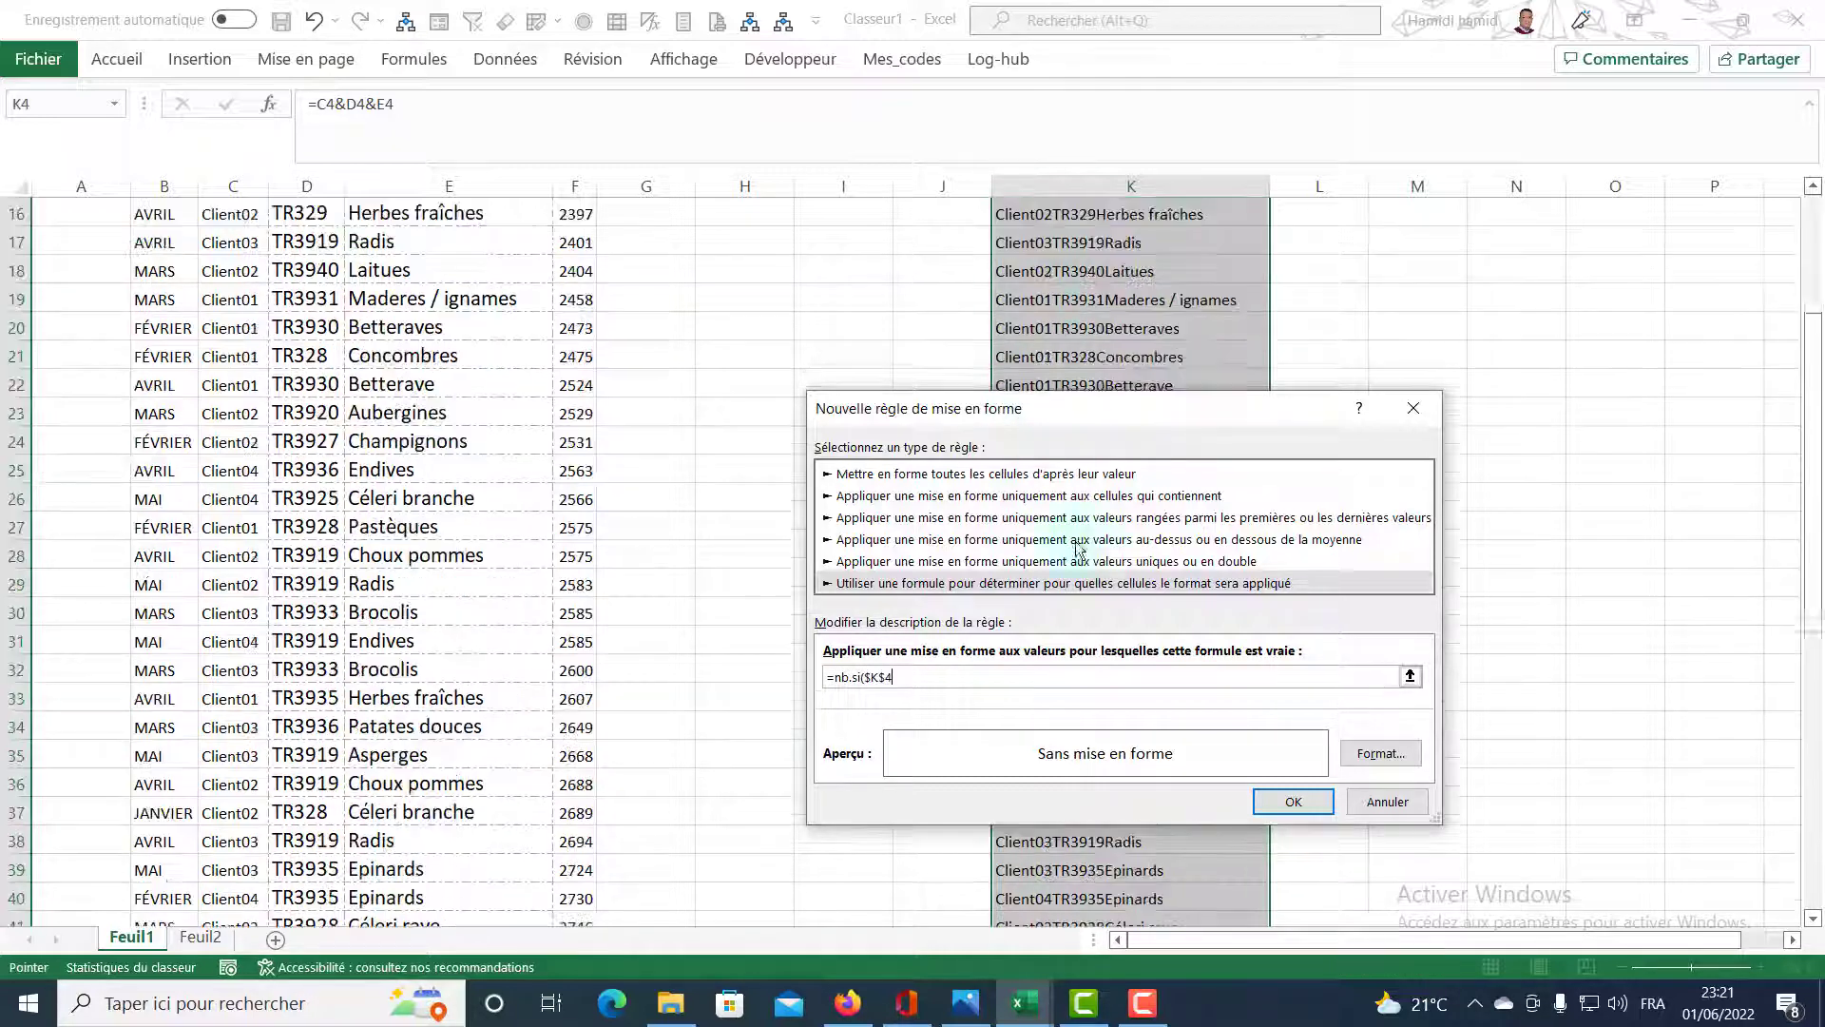
scroll(1080, 550, down, 4)
scroll(1094, 666, down, 4)
mouse_move(1183, 412)
mouse_down()
mouse_move(1296, 273)
mouse_move(1213, 171)
mouse_up()
shift+click(1093, 615)
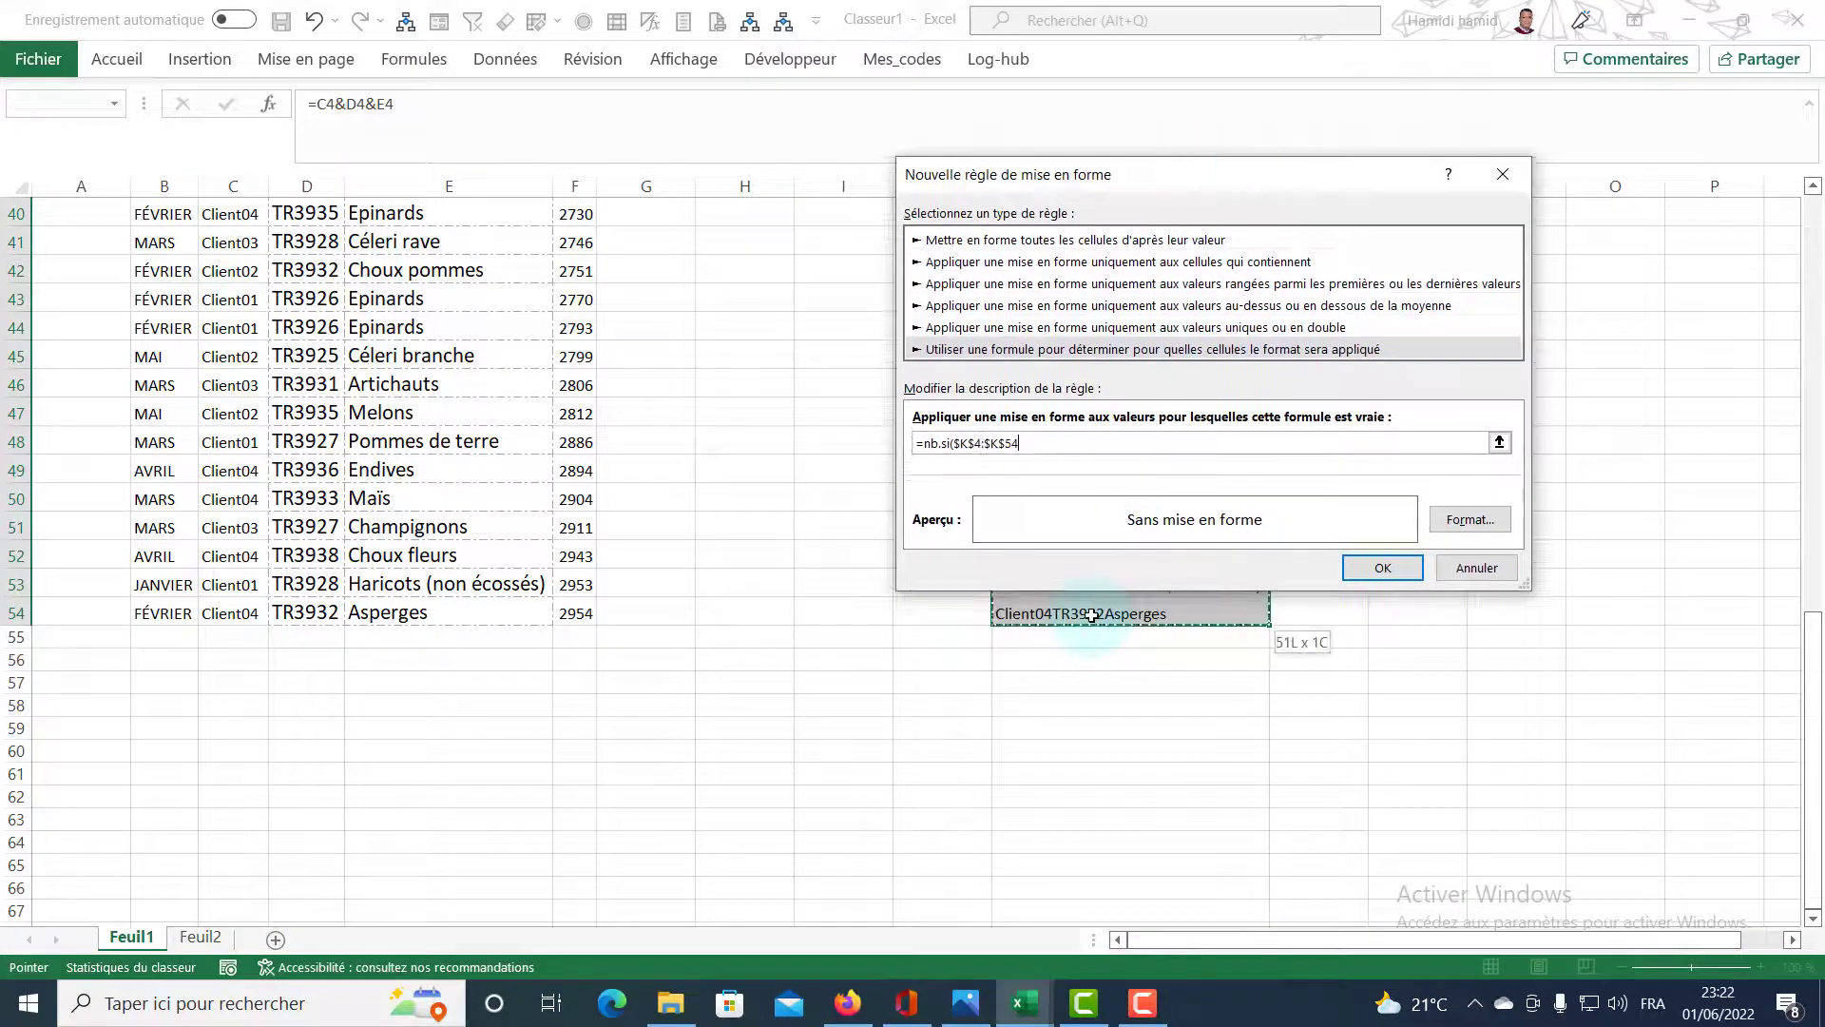
text(;)
scroll(1093, 615, up, 5)
scroll(1093, 615, up, 7)
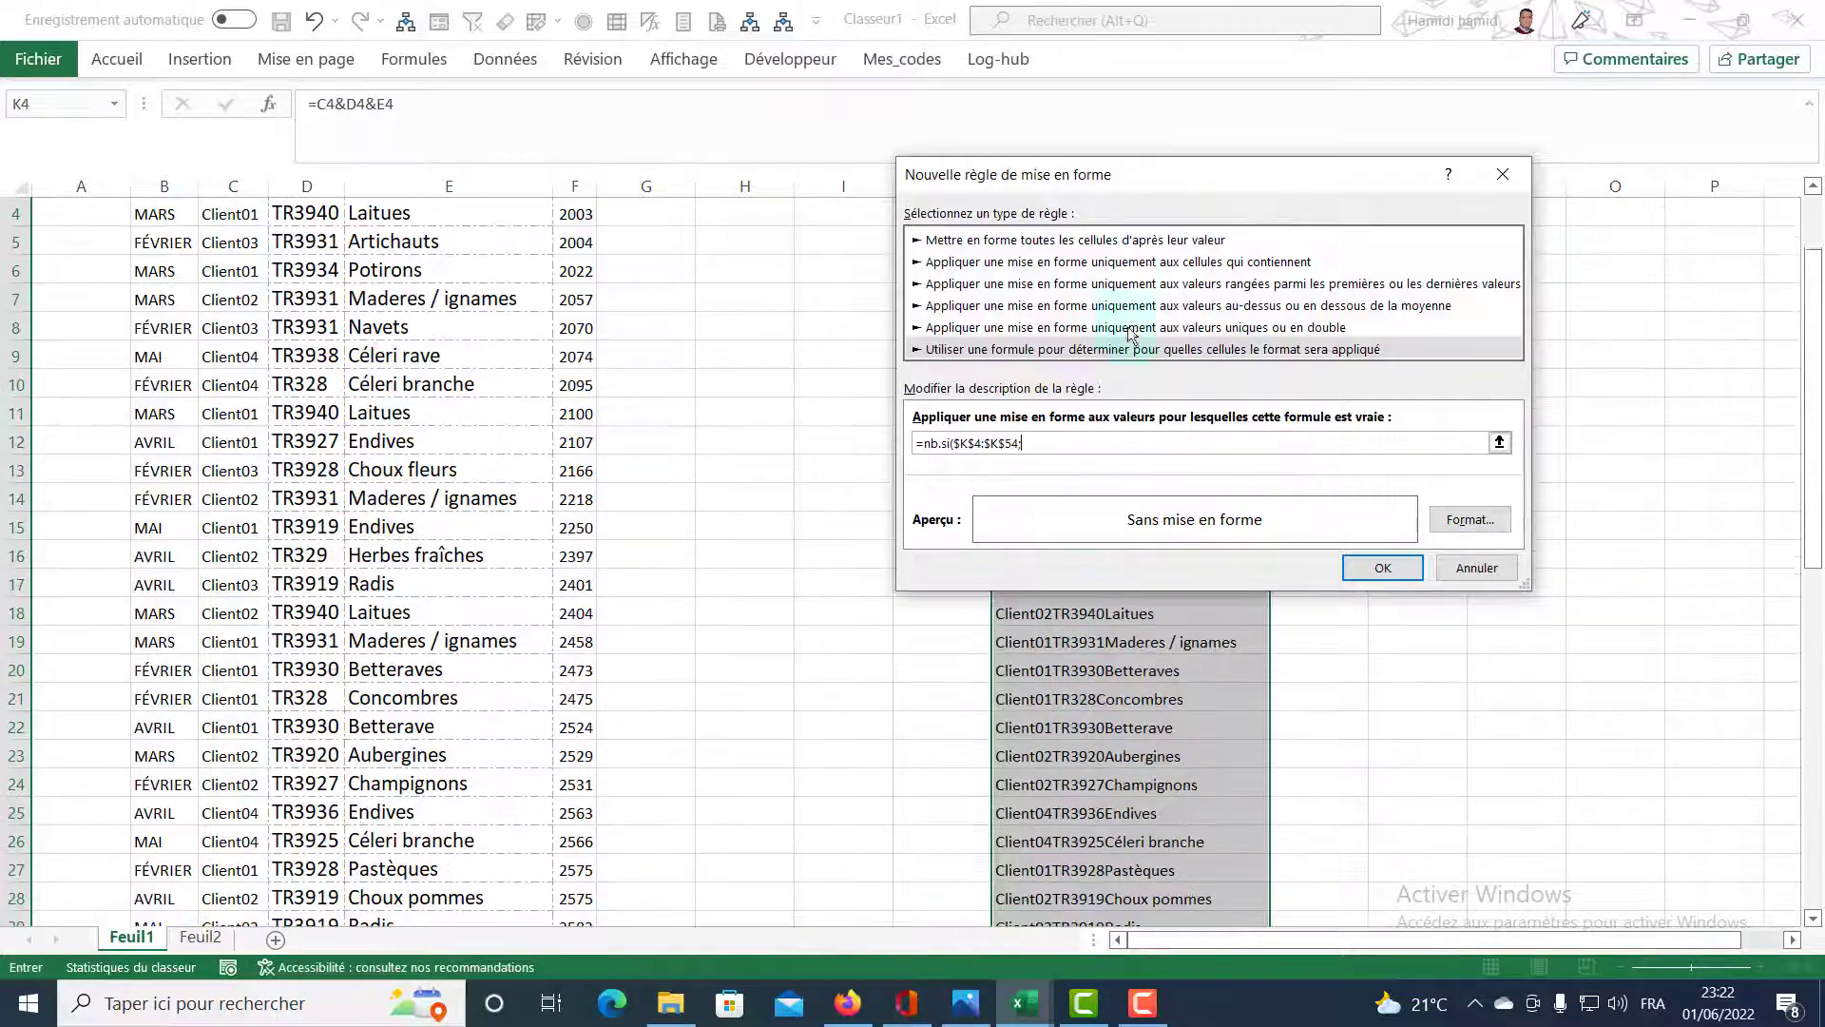
drag(1158, 190, 1007, 436)
scroll(1008, 436, up, 1)
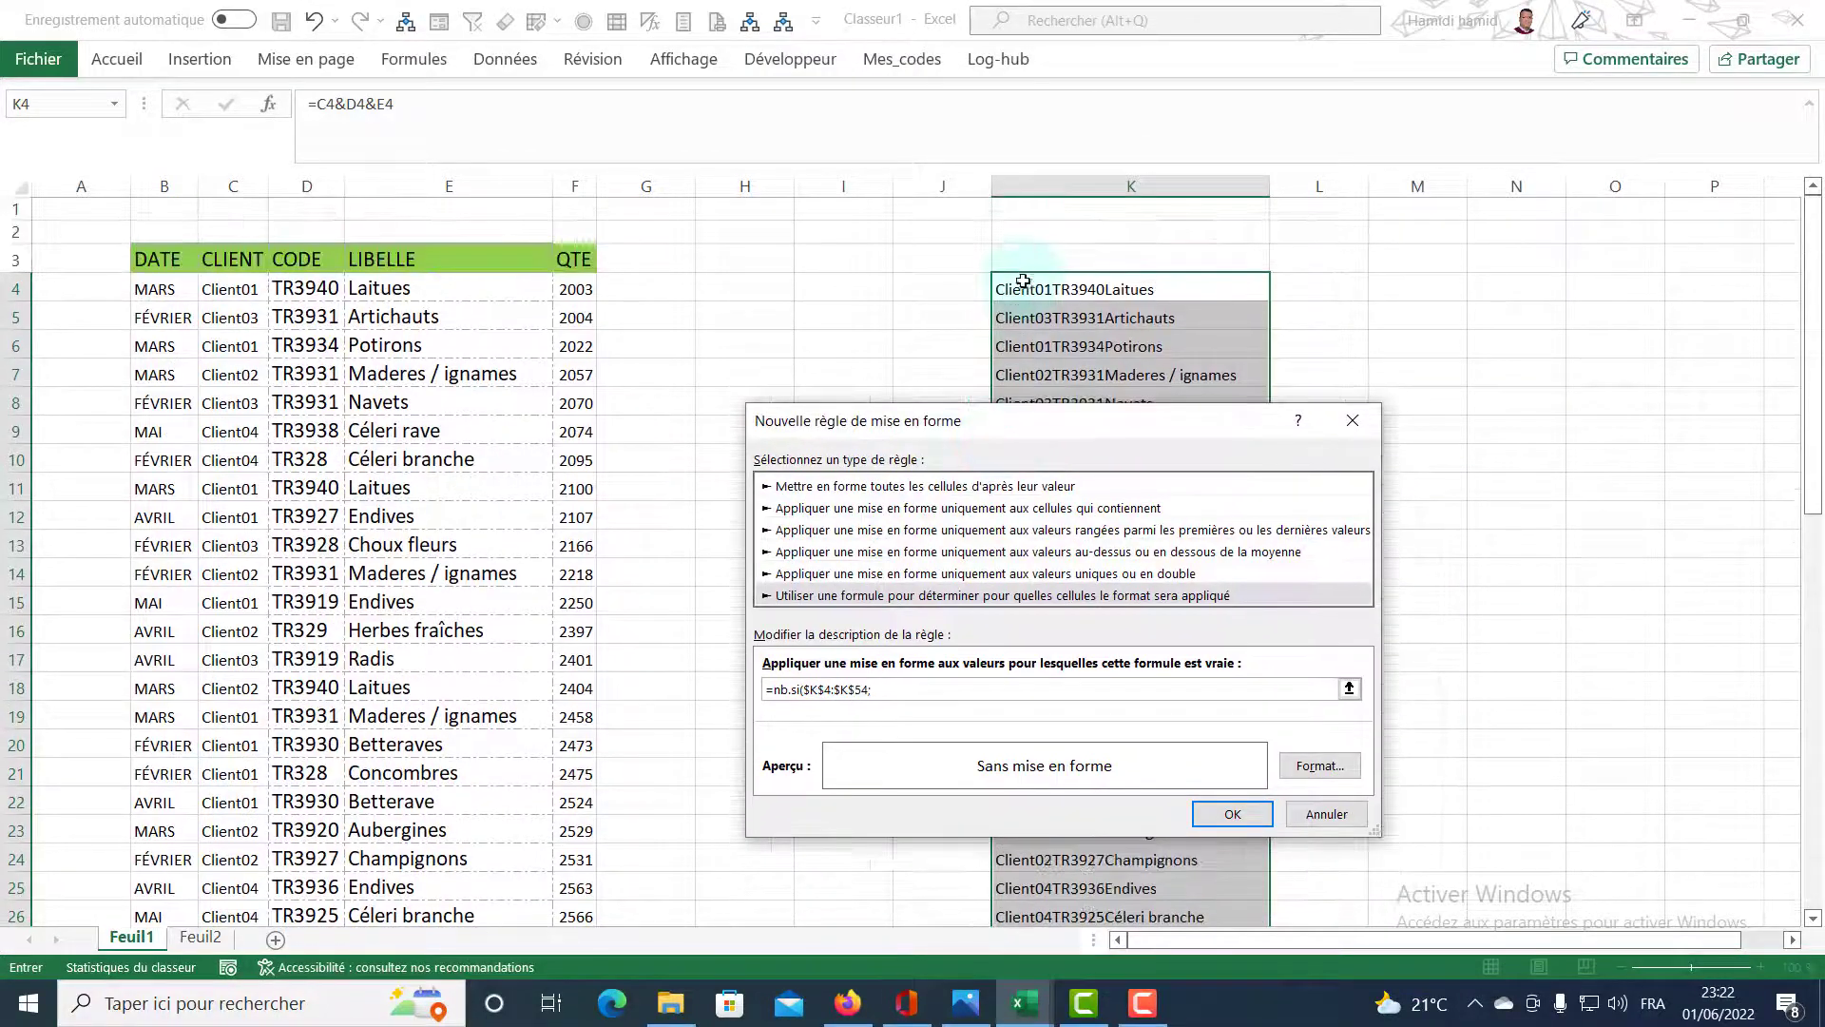
click(1022, 289)
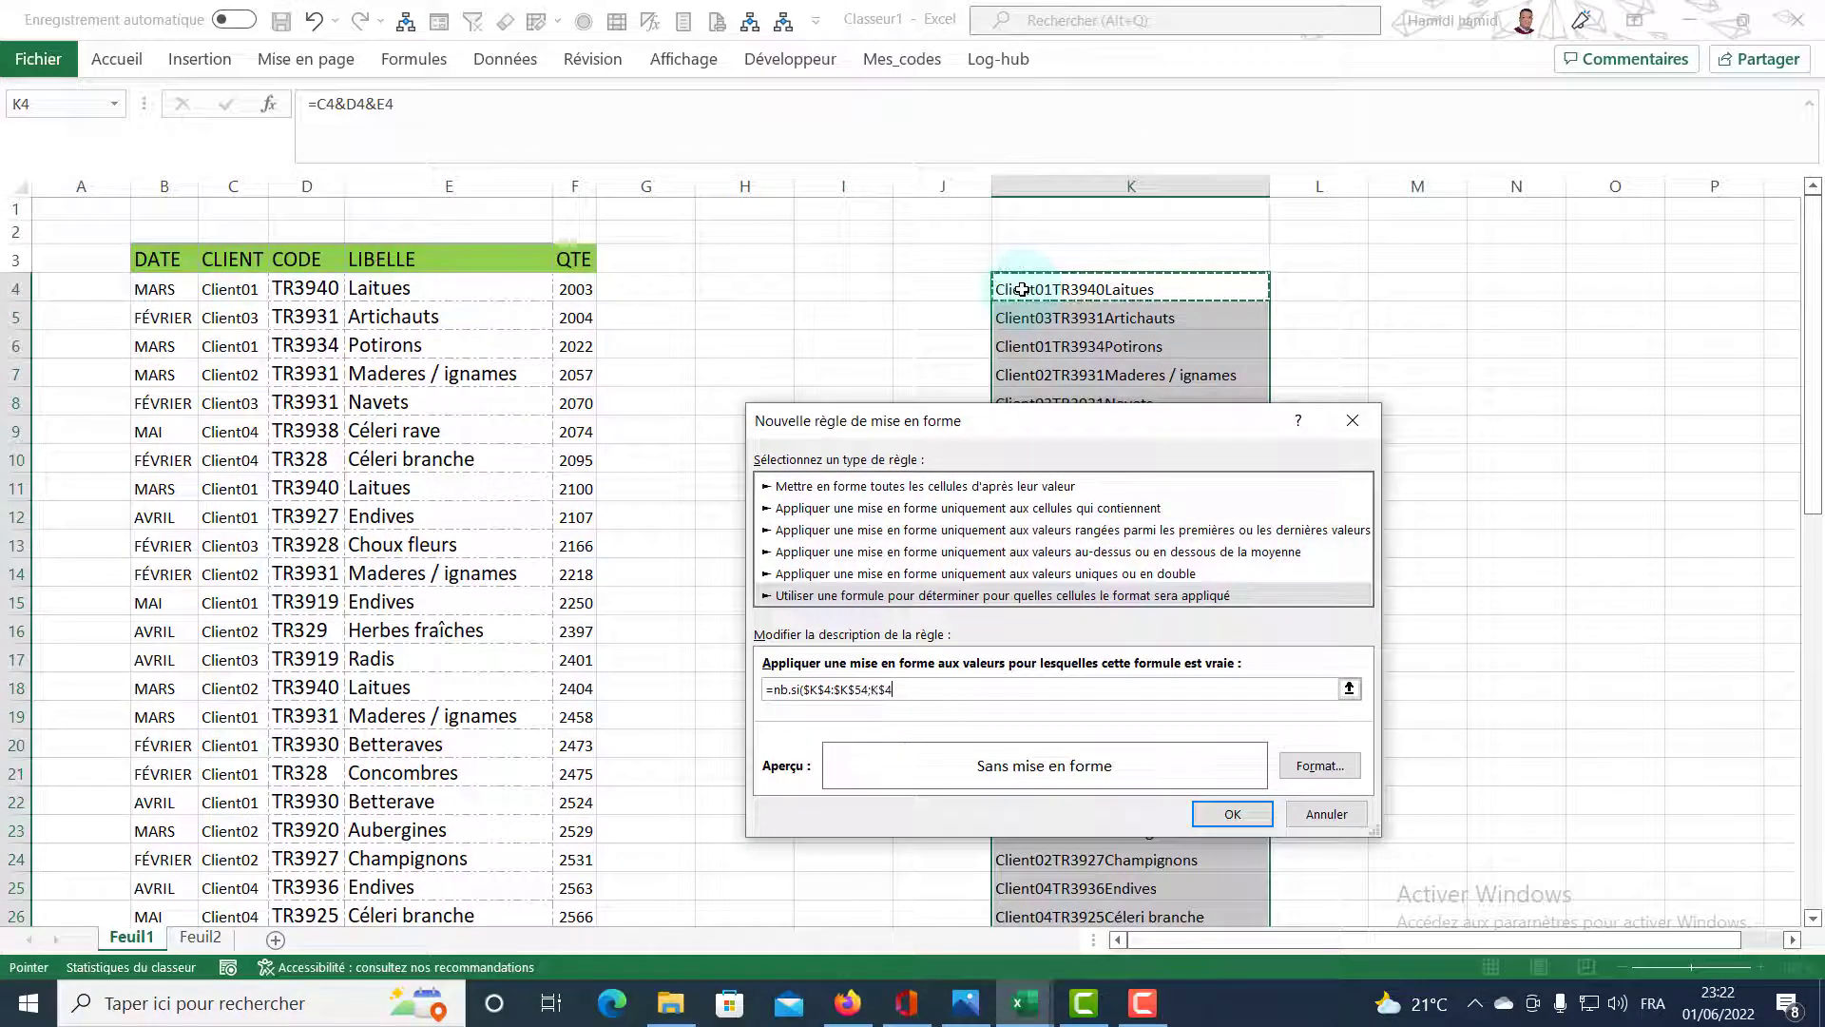
click(960, 682)
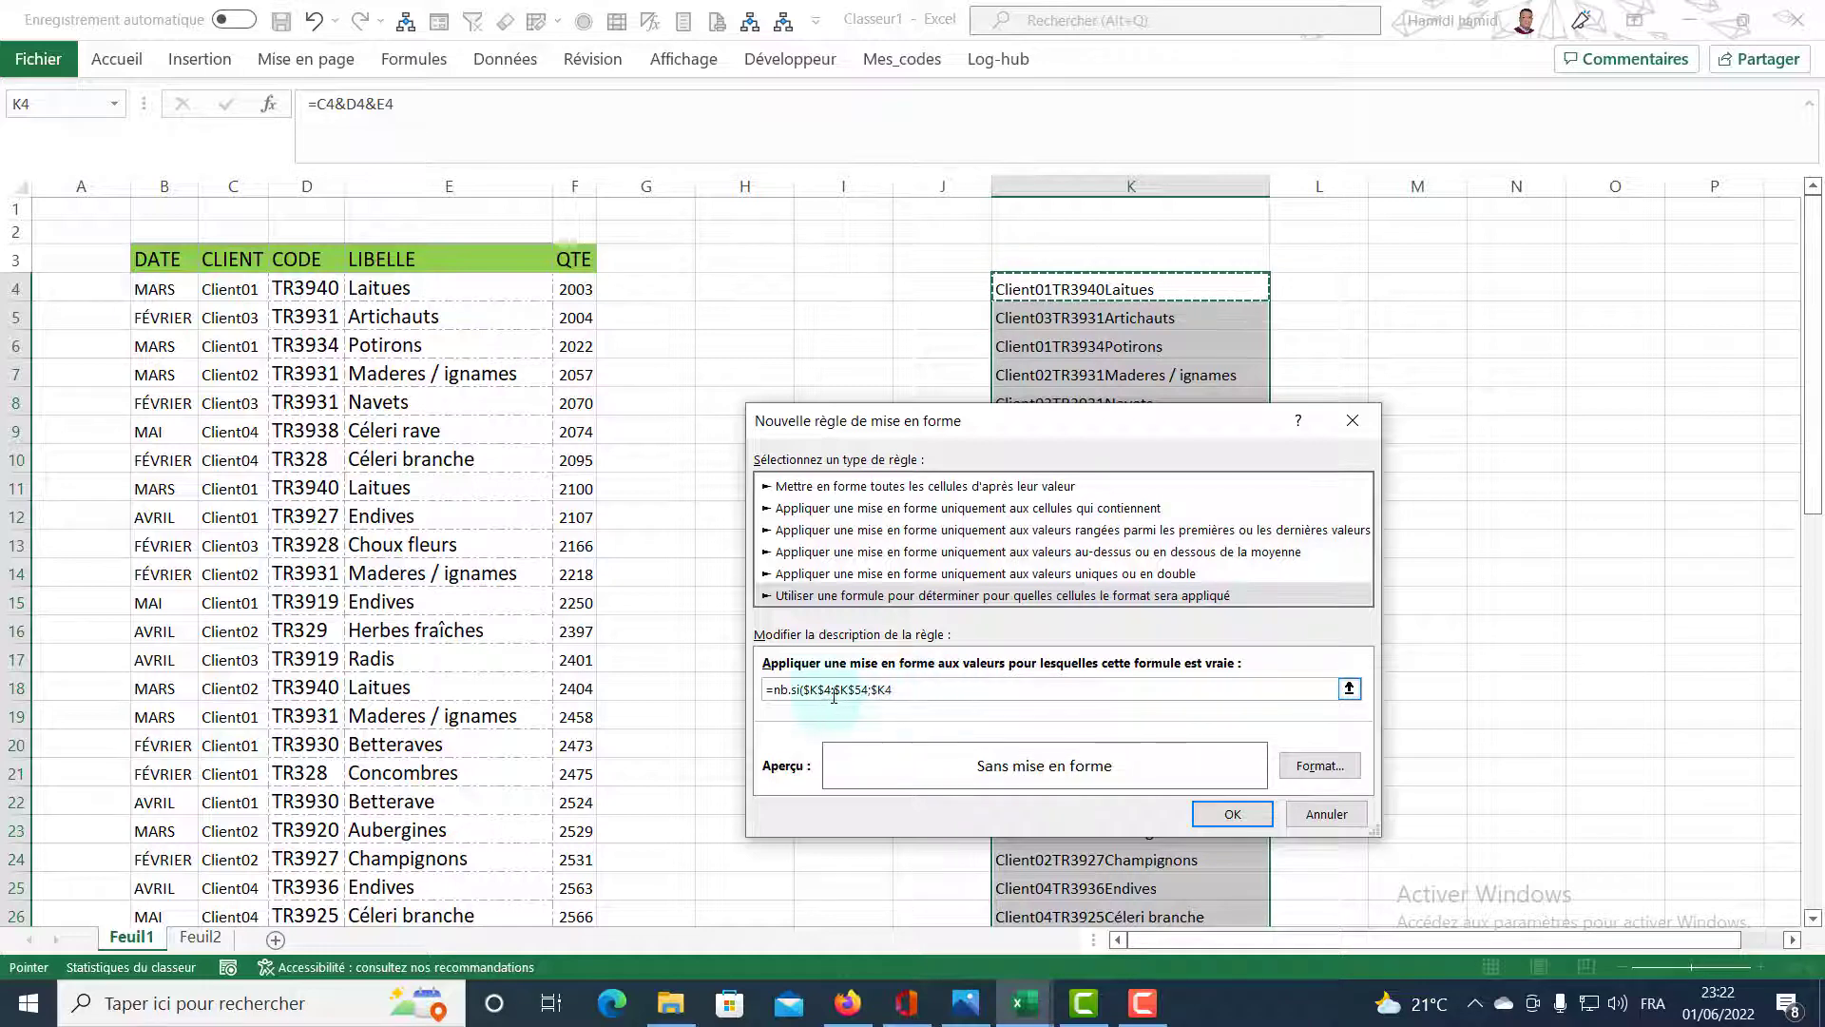
text()>)
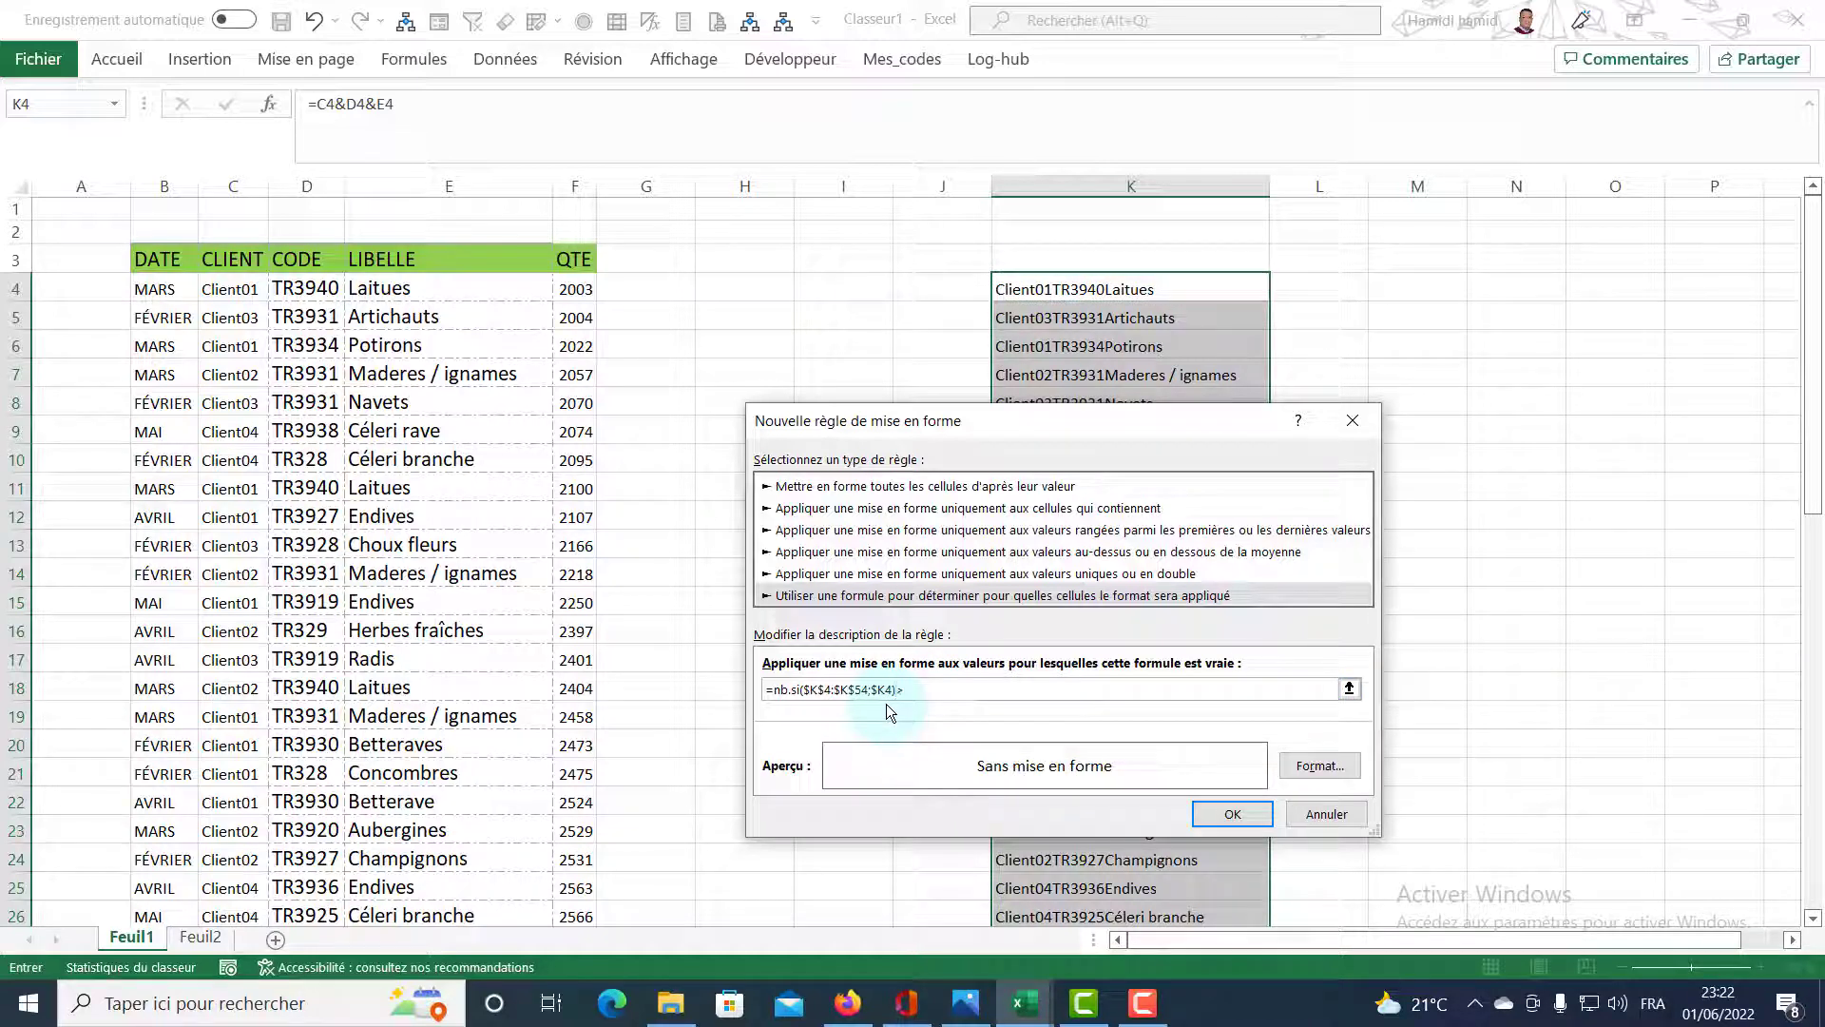
text(1)
Give the rule a gold background fill.
click(1295, 770)
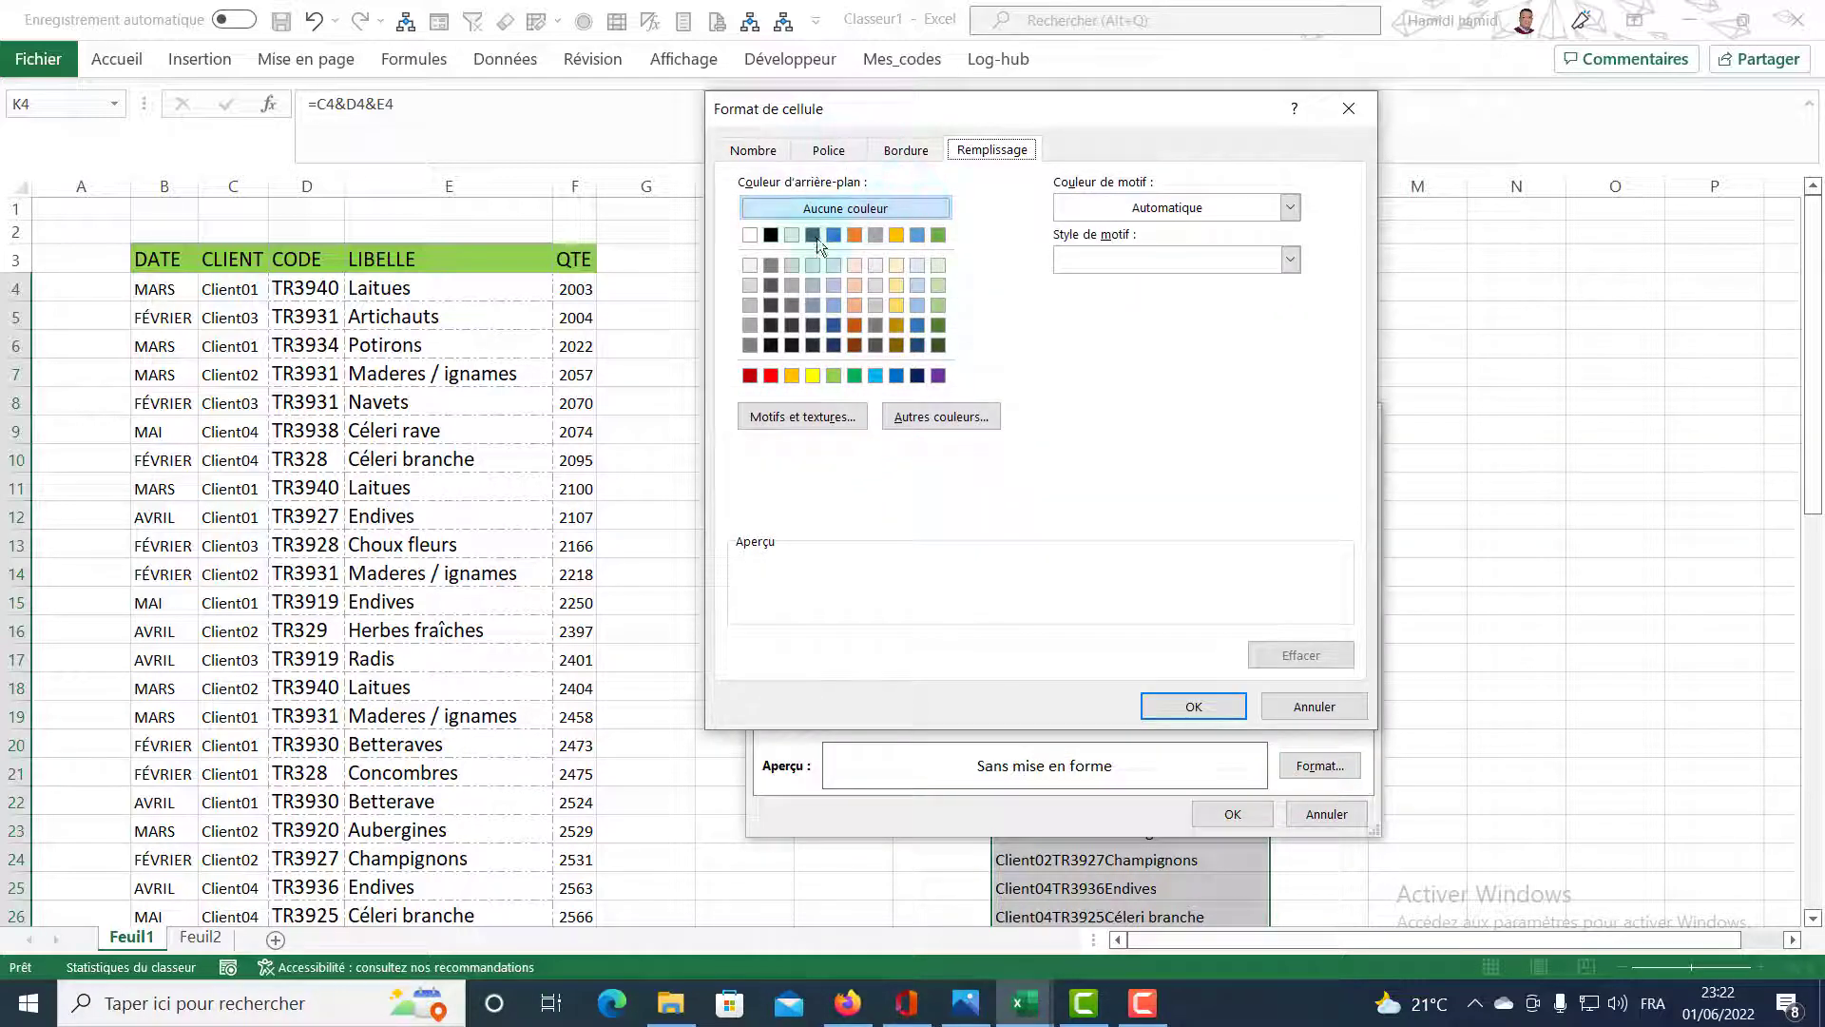
click(793, 377)
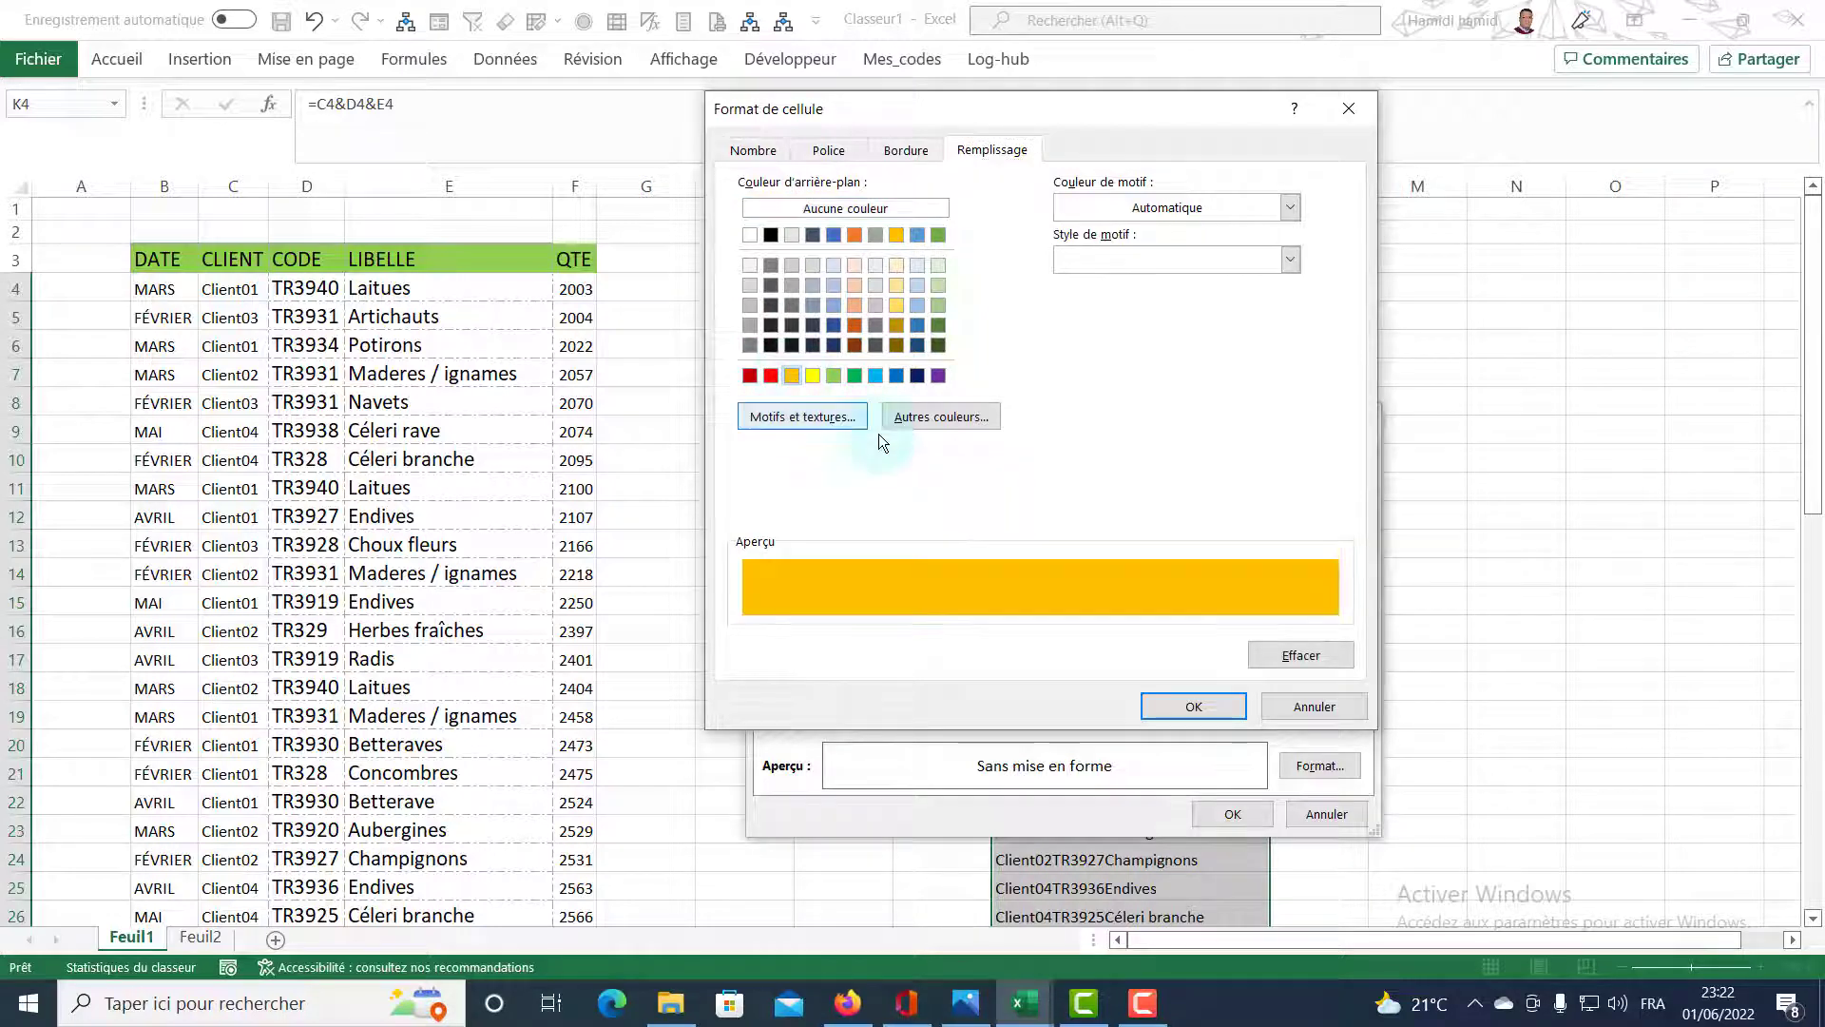
click(1194, 709)
Change the duplicate rule's Applies to range to $C$4:$E$54 and apply it.
click(1233, 813)
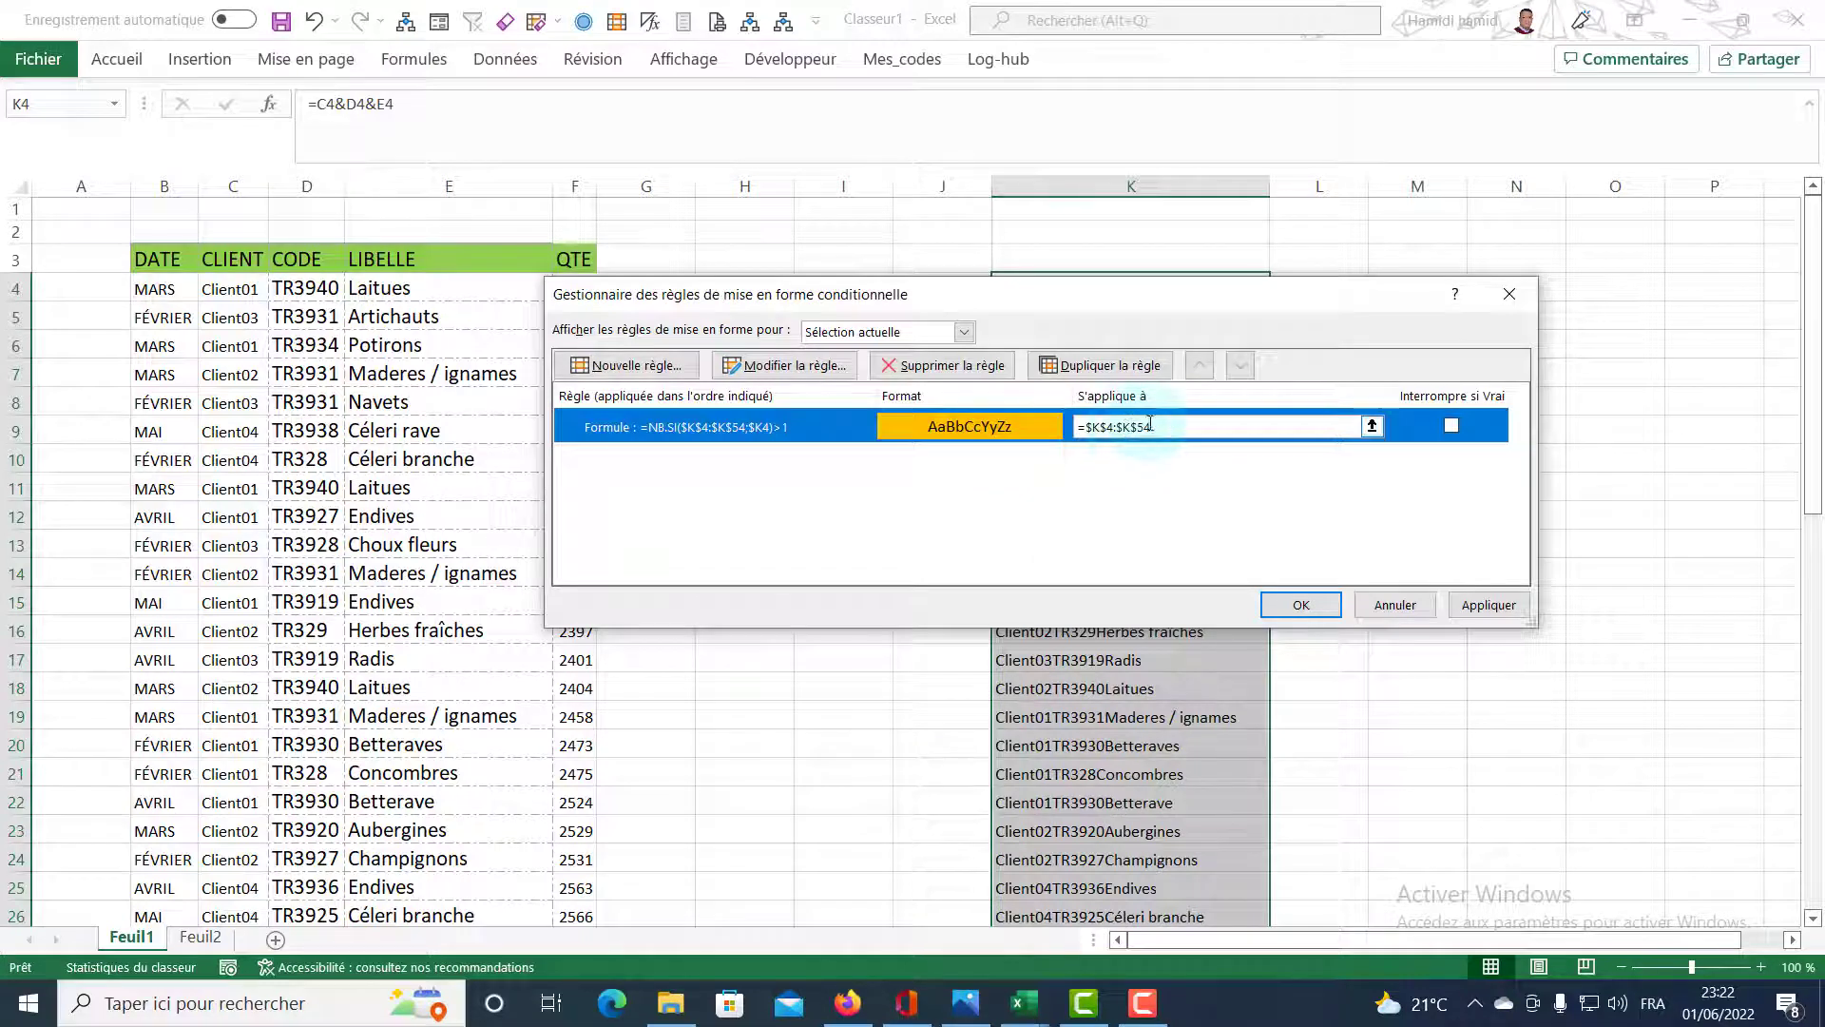
key(BackSpace)
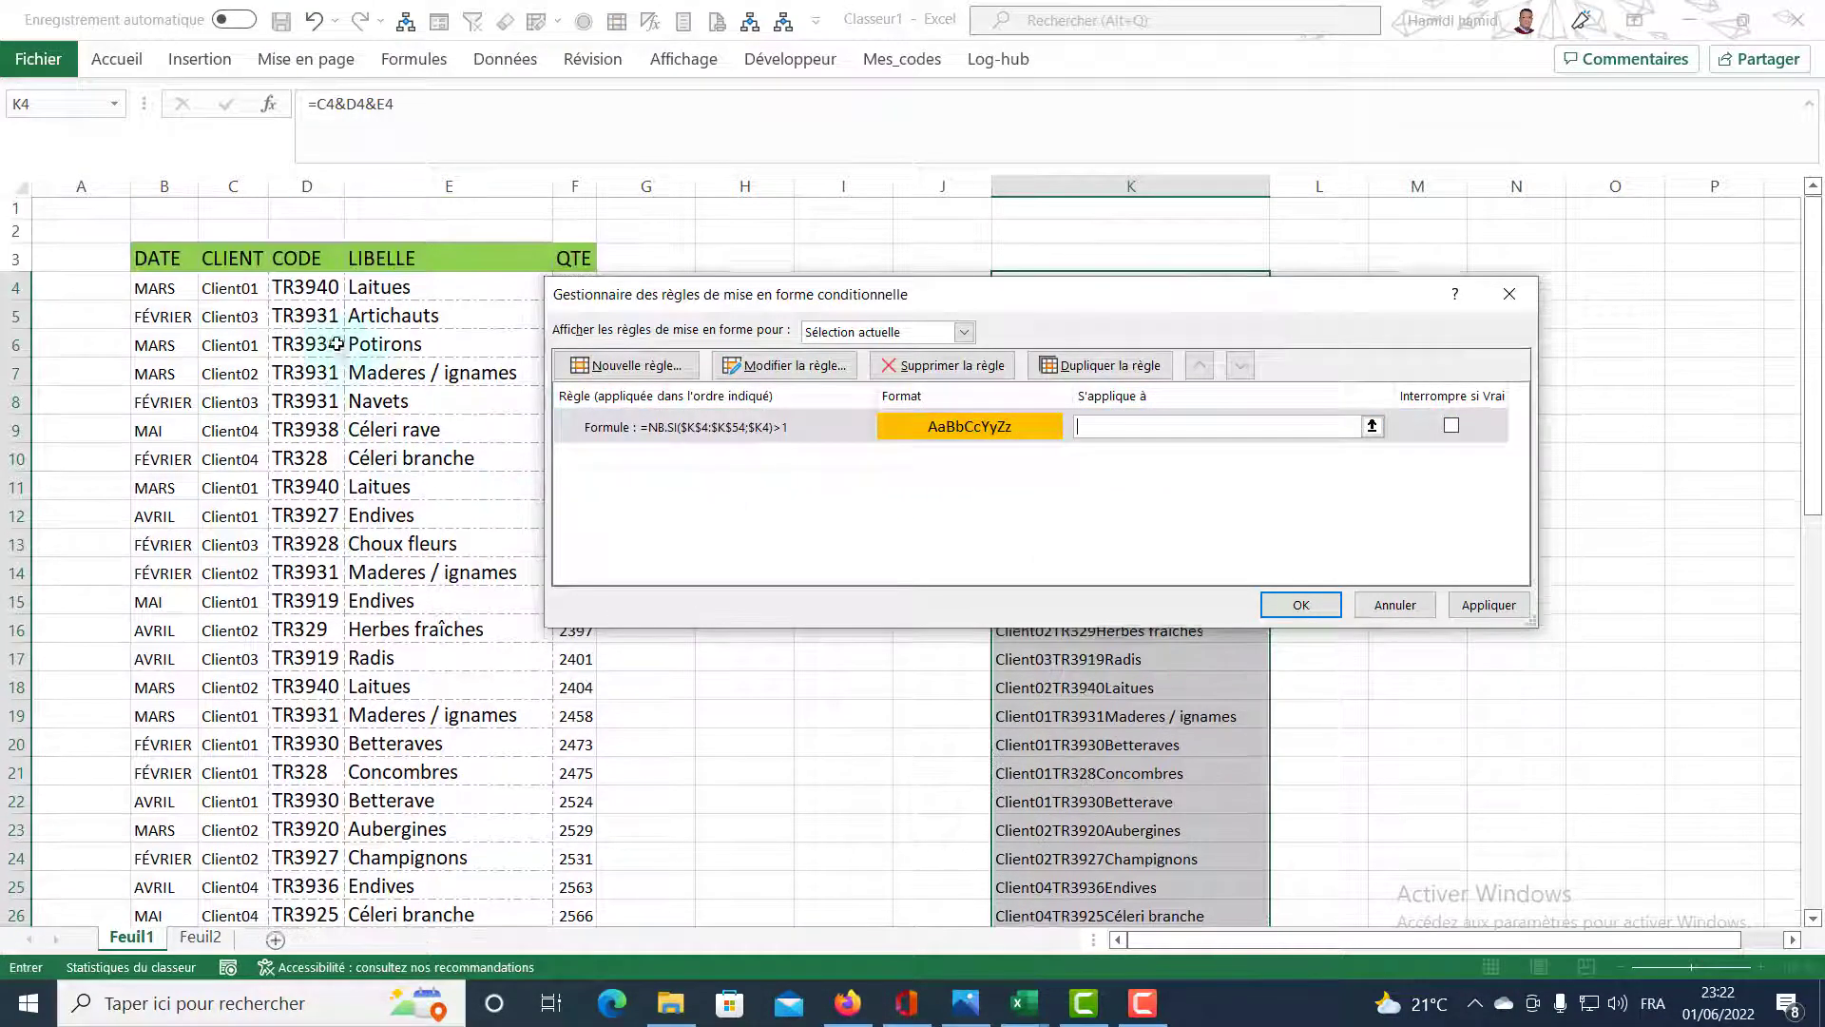
drag(247, 289, 390, 318)
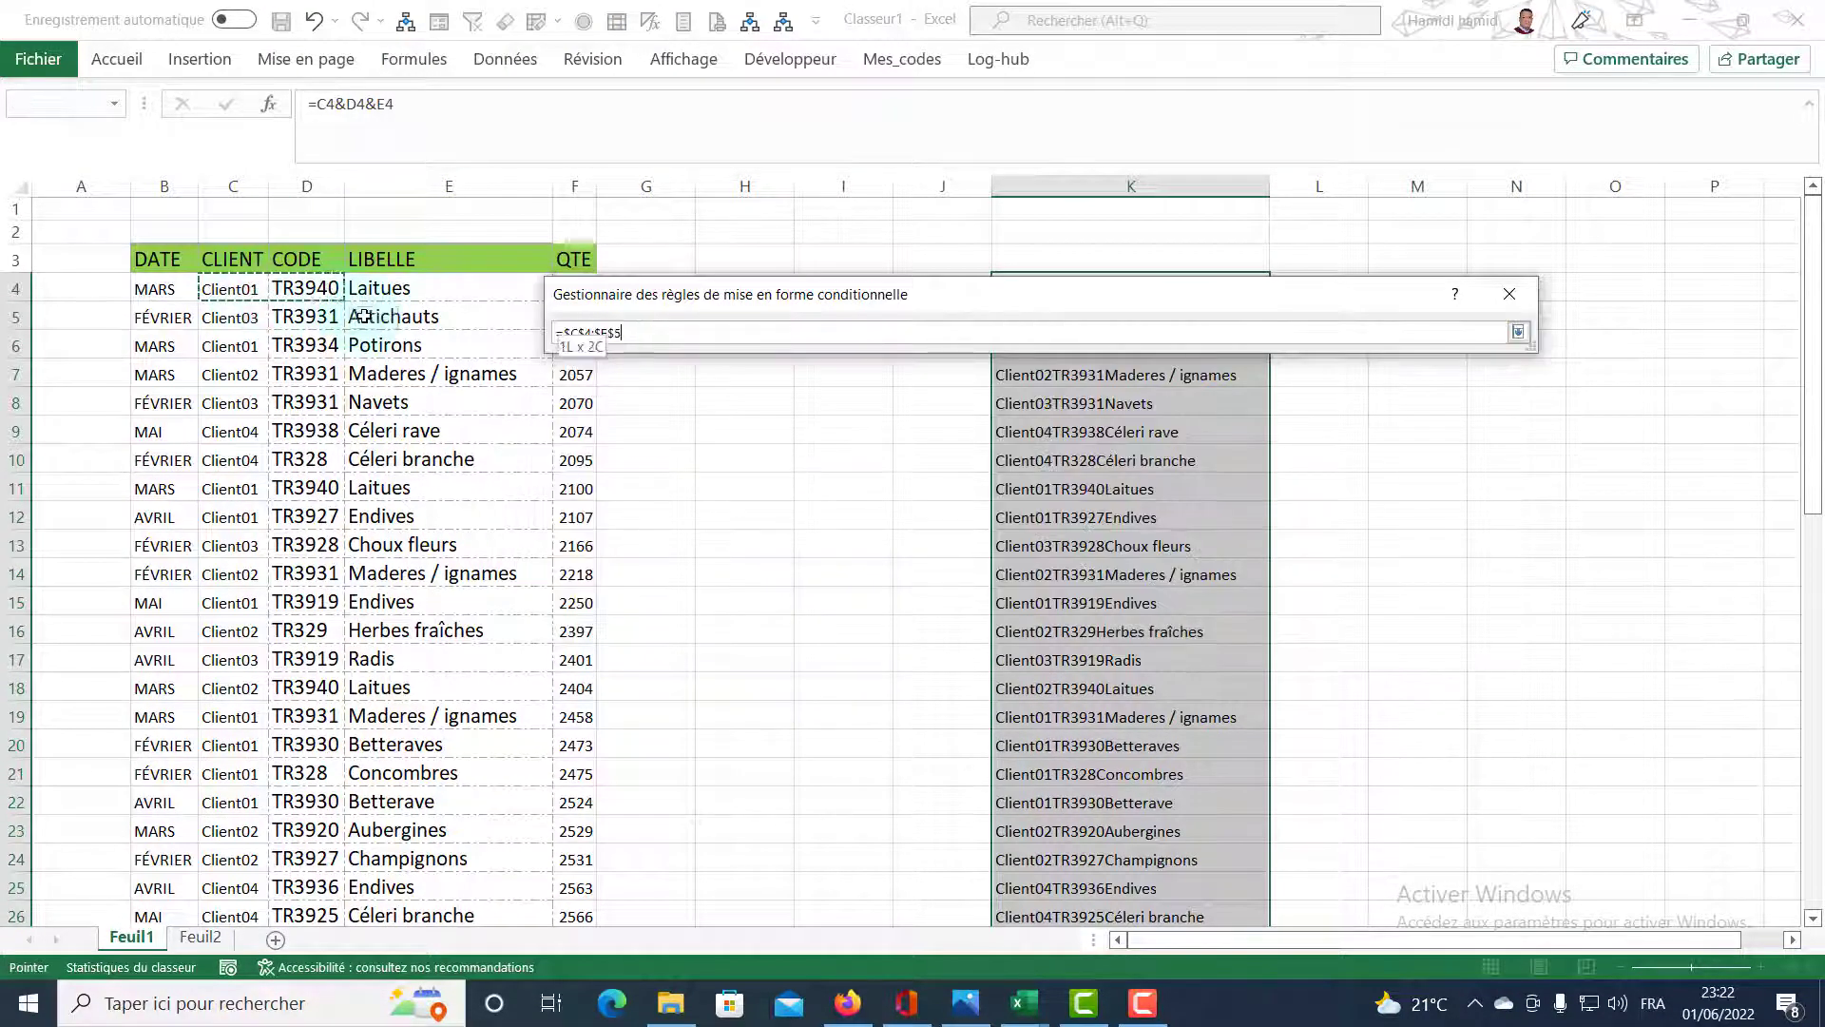
scroll(405, 597, down, 3)
scroll(407, 856, down, 7)
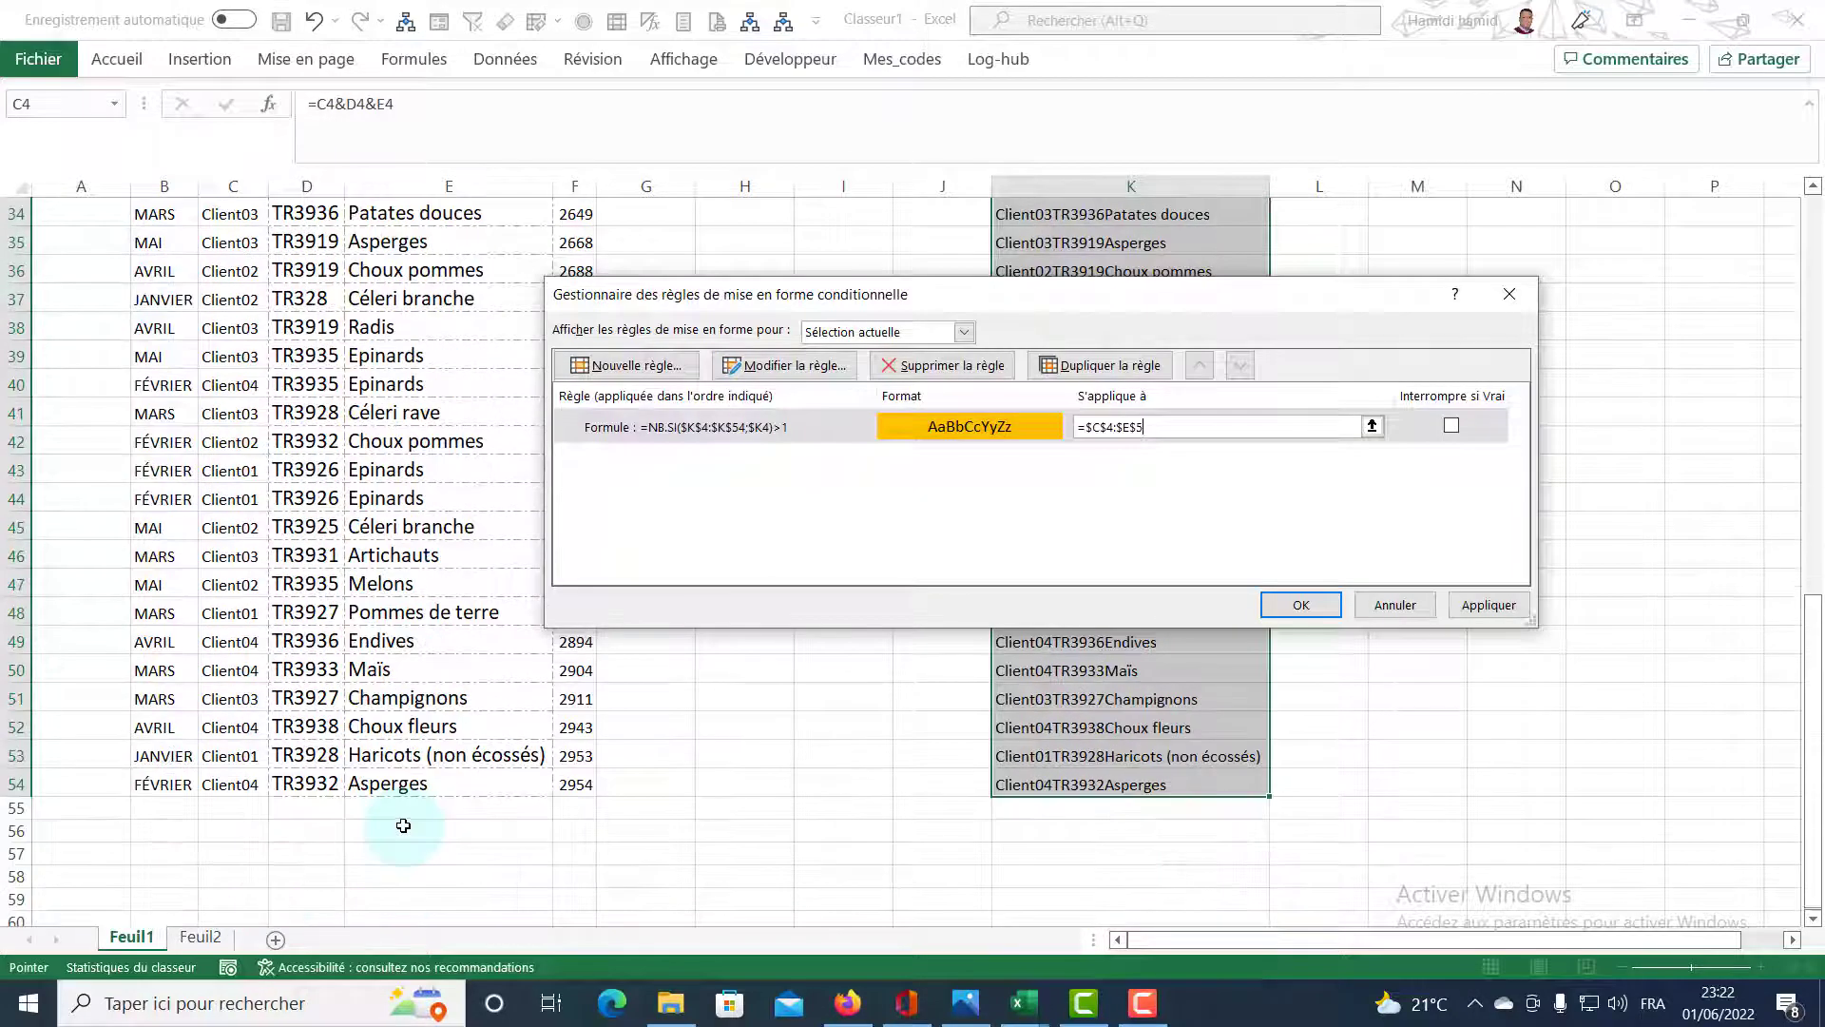
drag(405, 597, 396, 781)
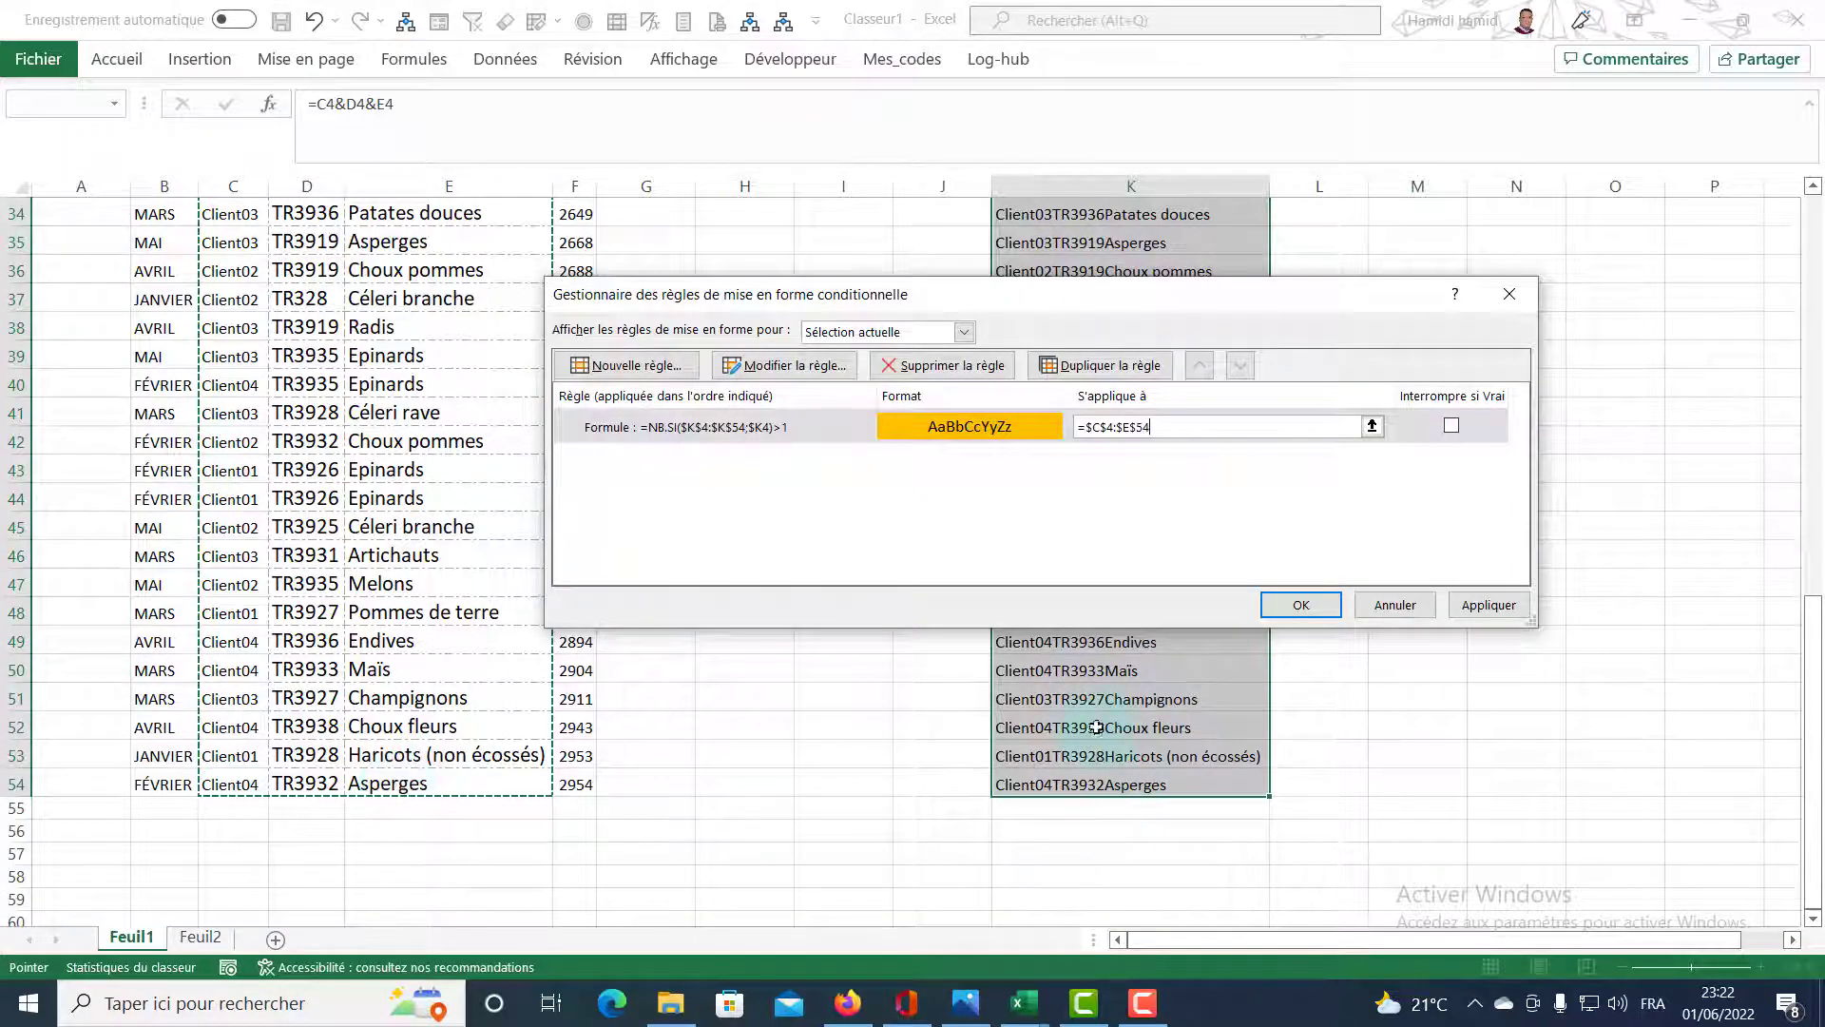
scroll(1114, 517, up, 8)
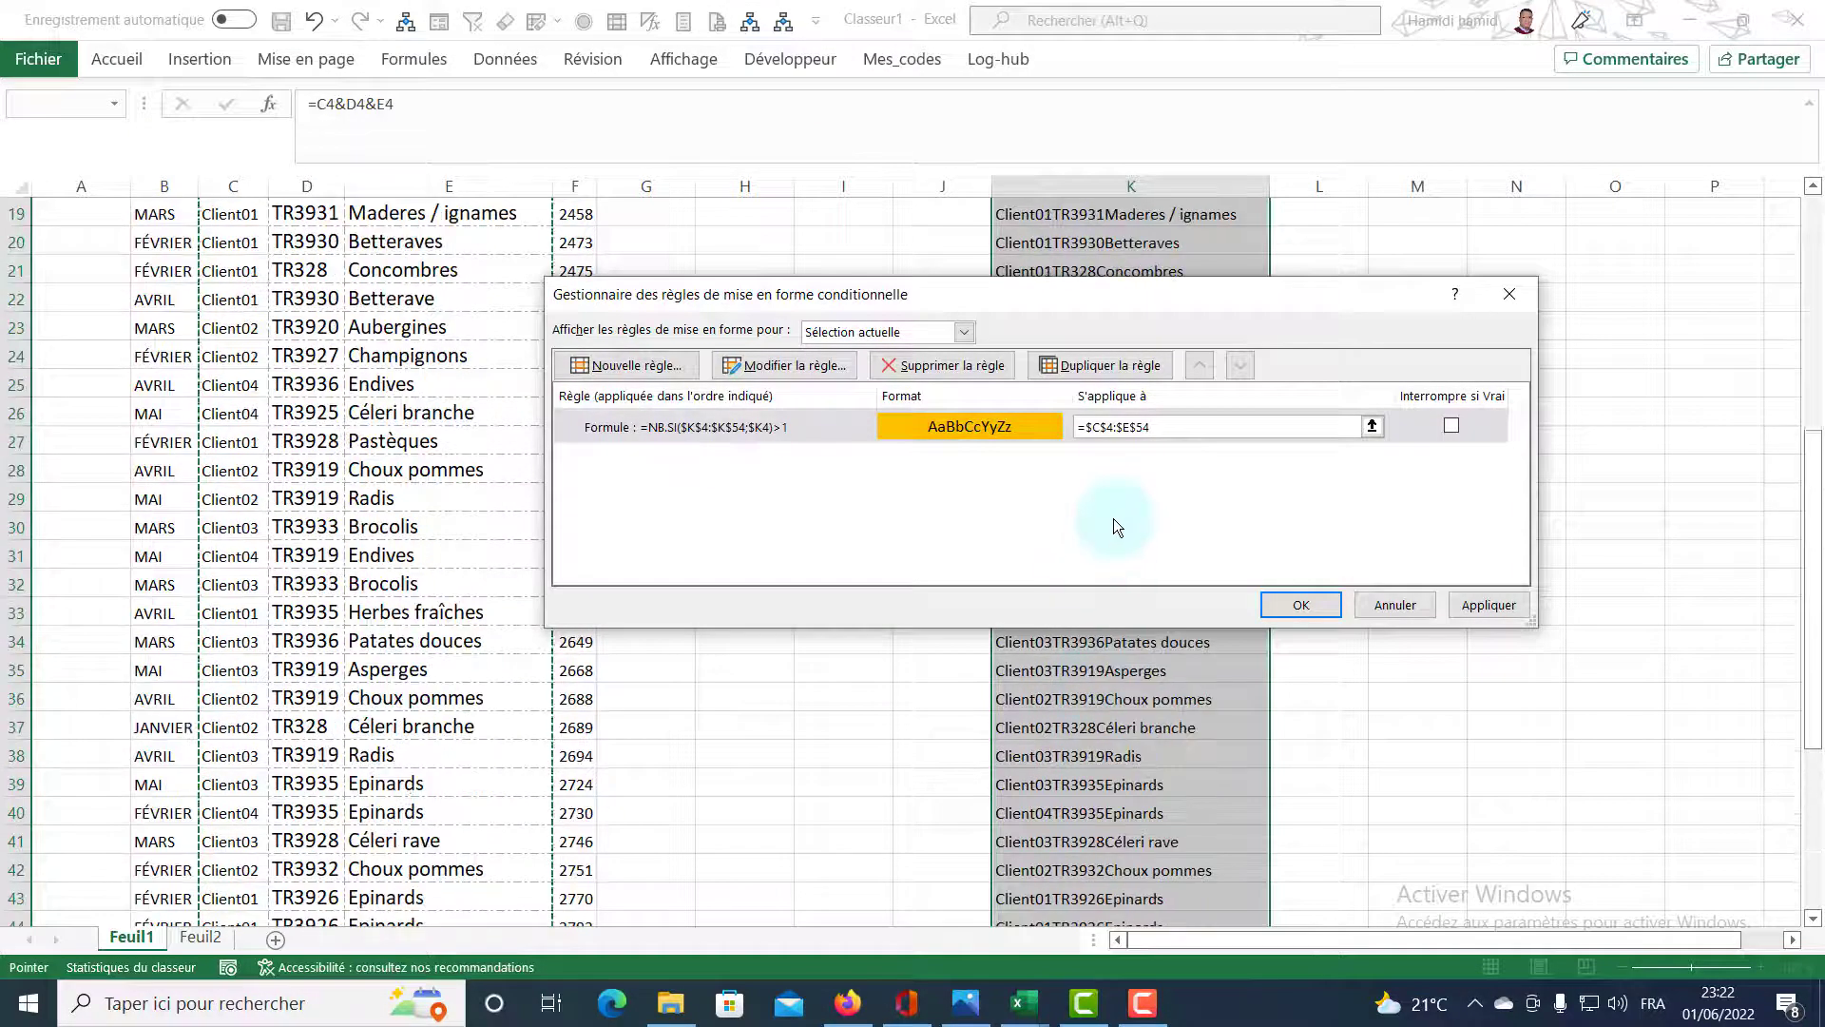
click(1481, 606)
click(1331, 607)
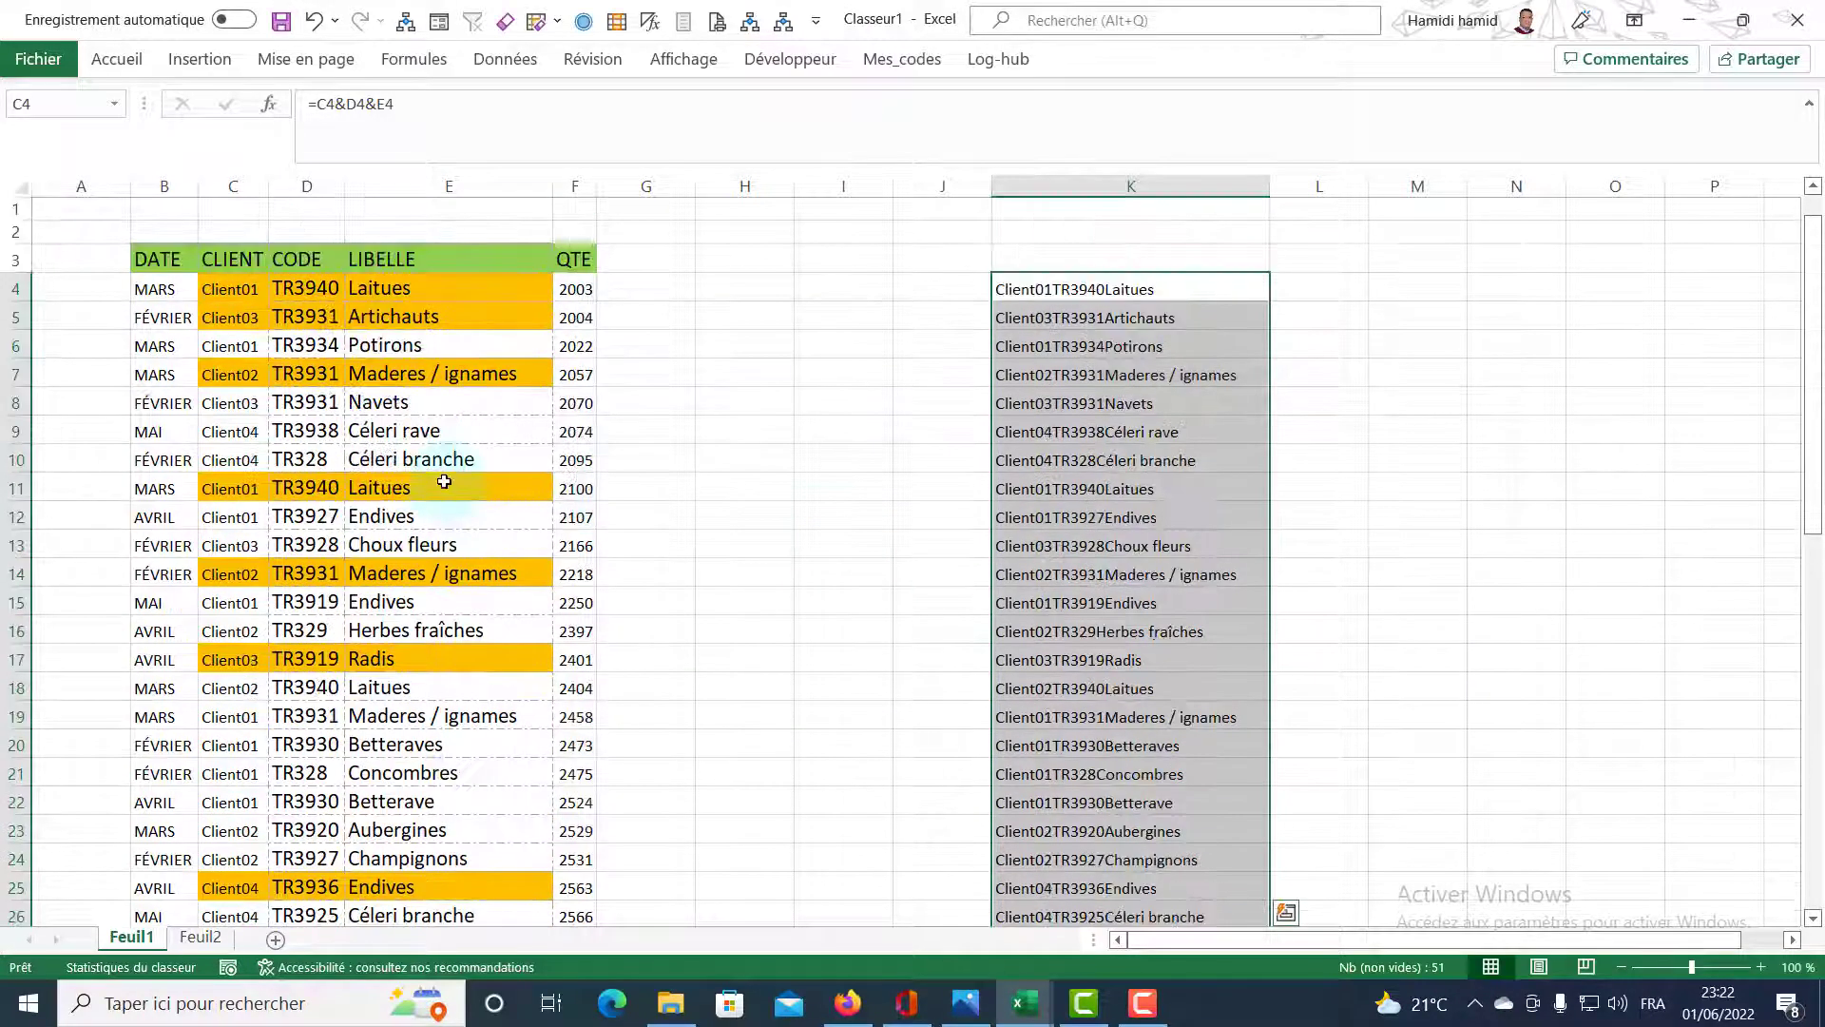
Inspect the highlighted duplicates in rows 4 and 11, then copy C9:E9 into row 21.
click(250, 289)
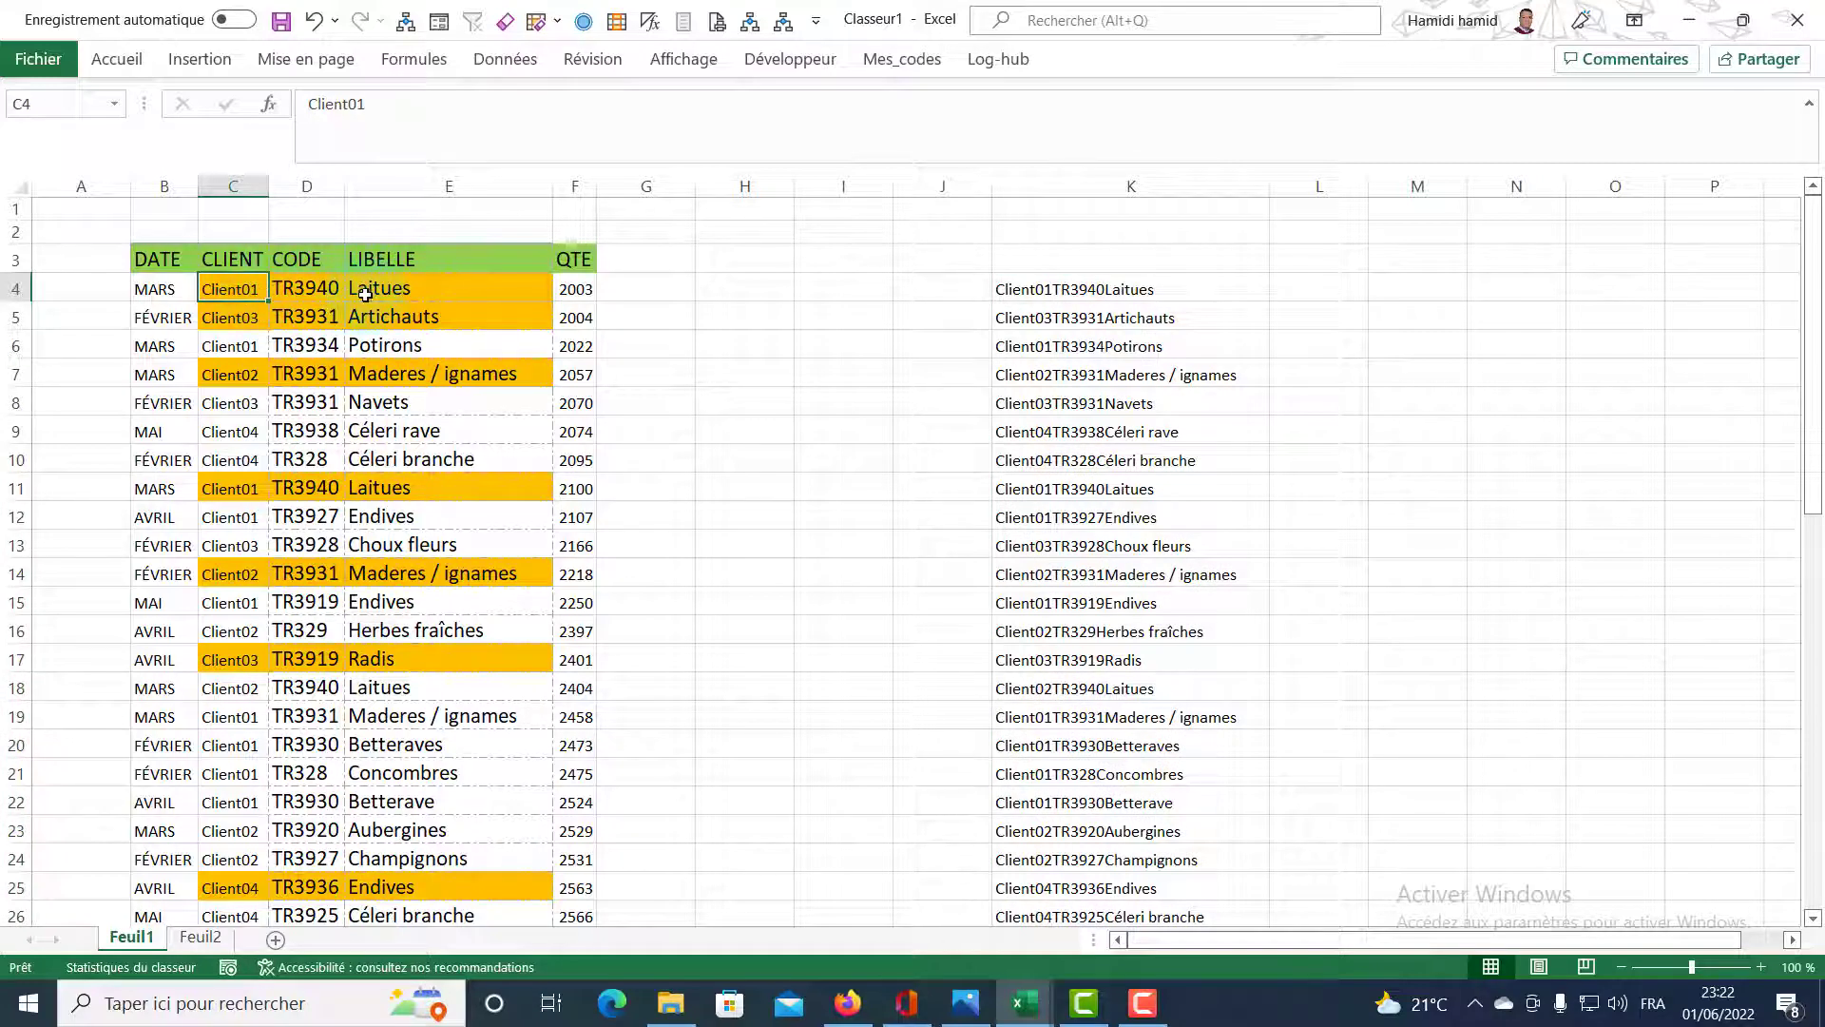
click(253, 492)
click(371, 488)
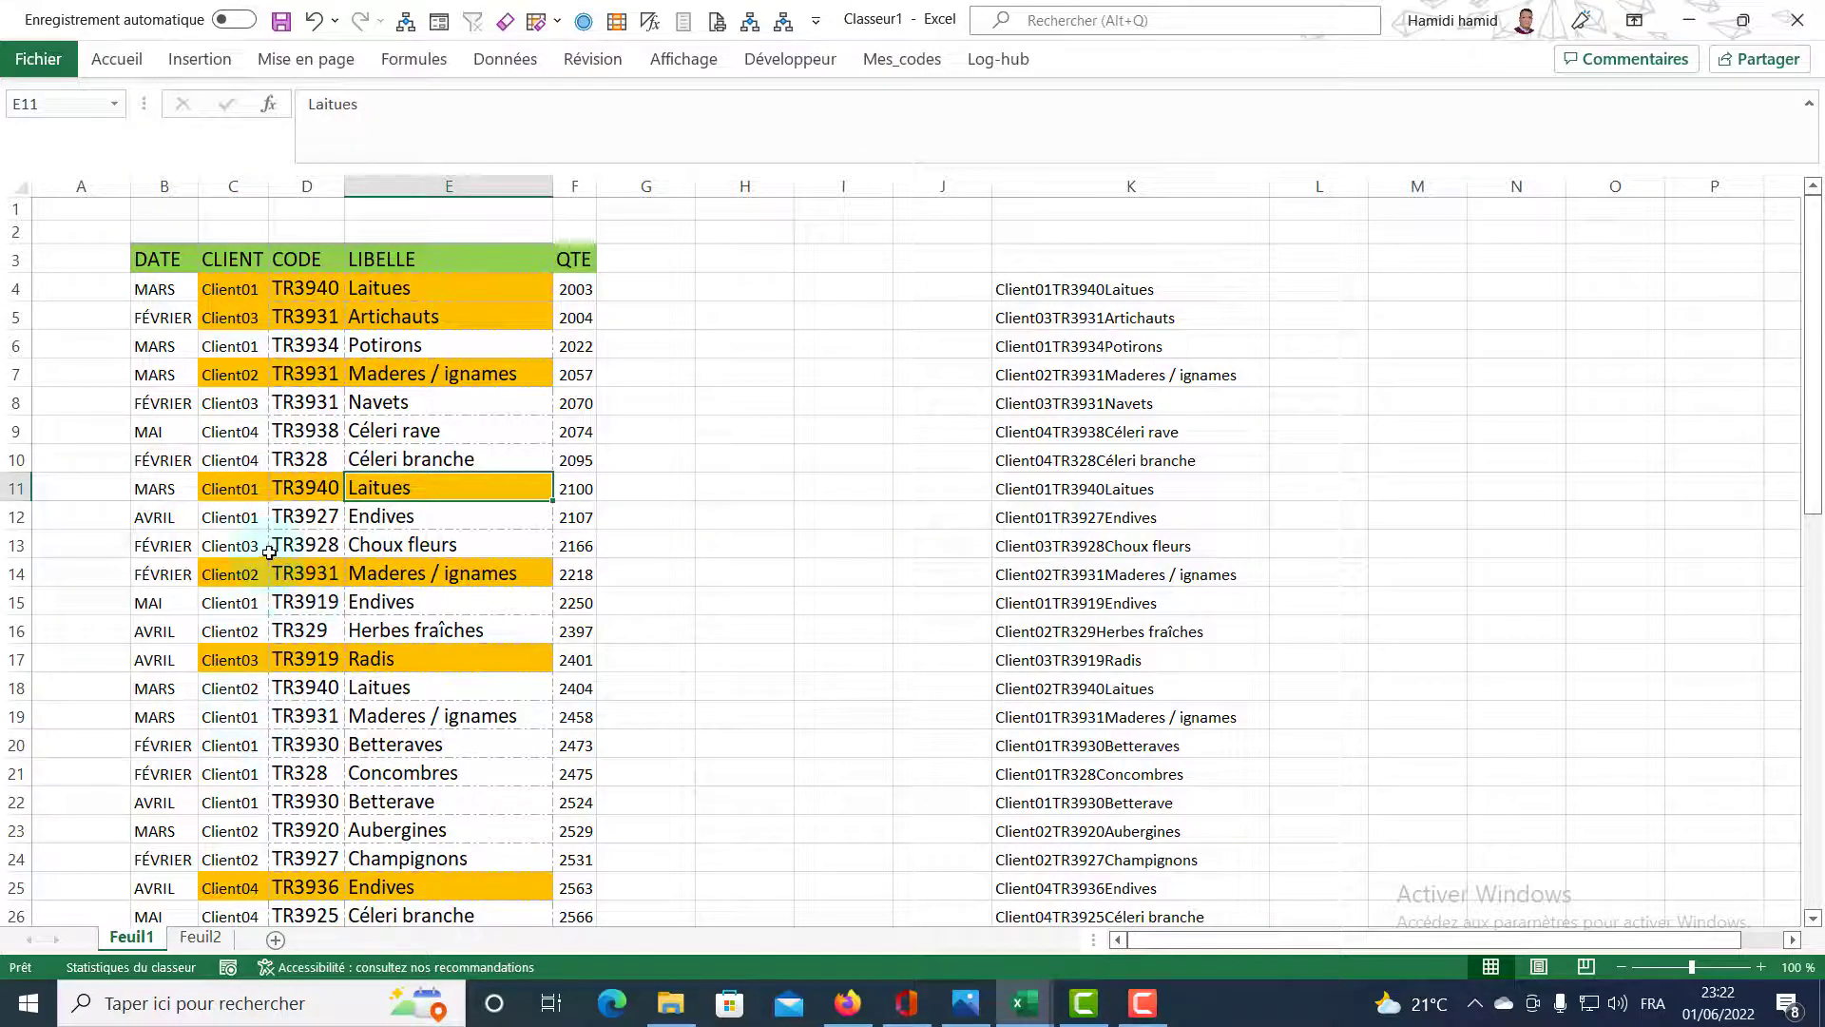
drag(233, 433, 409, 433)
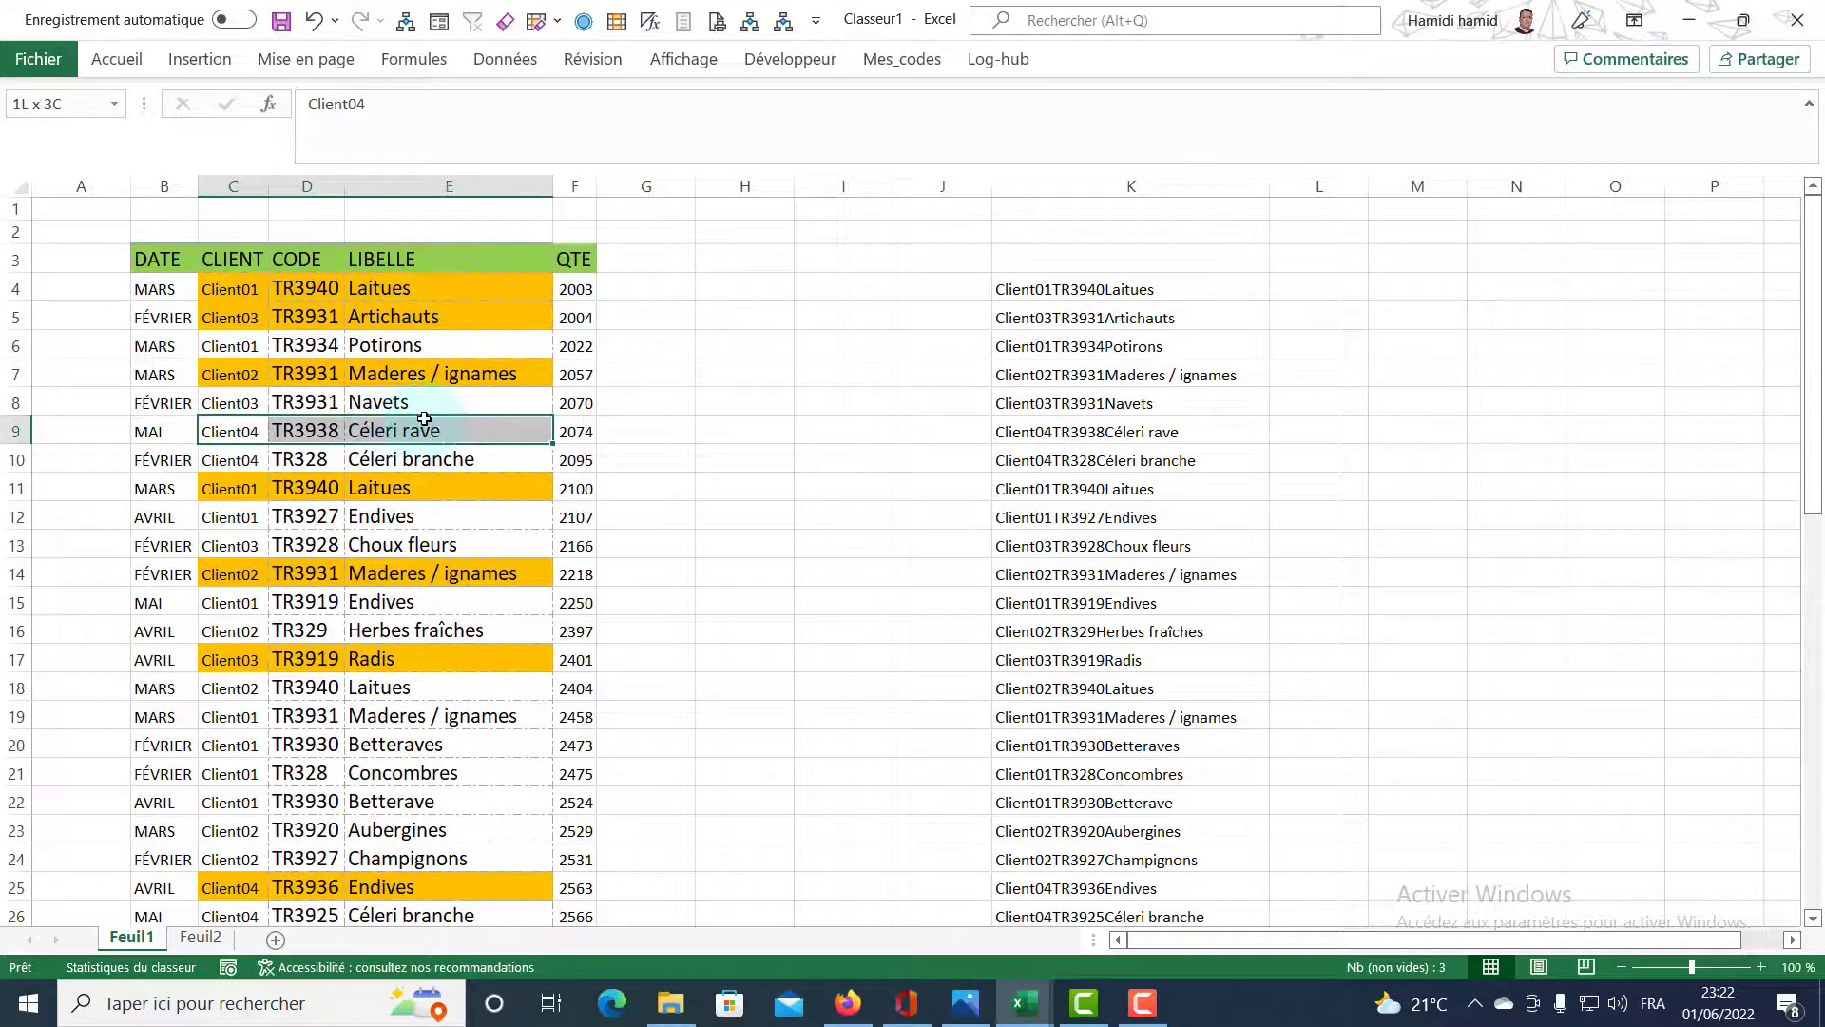
key(ctrl+c)
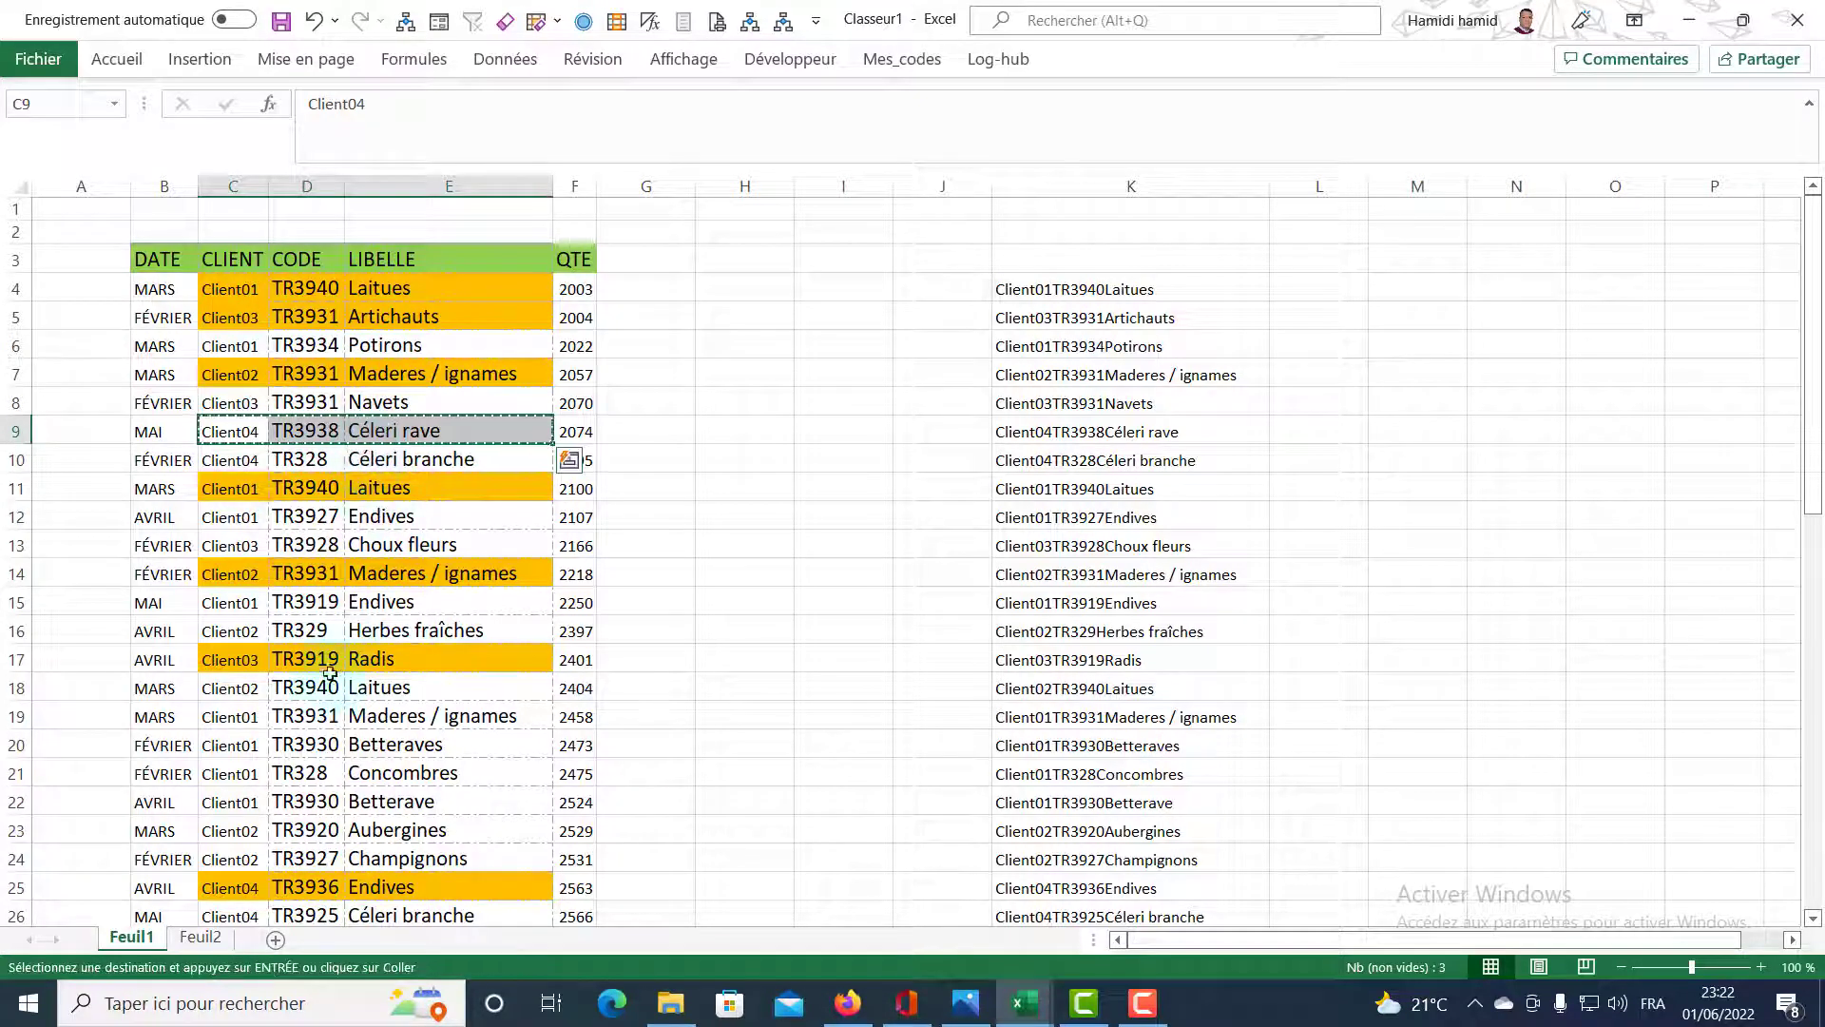
click(244, 773)
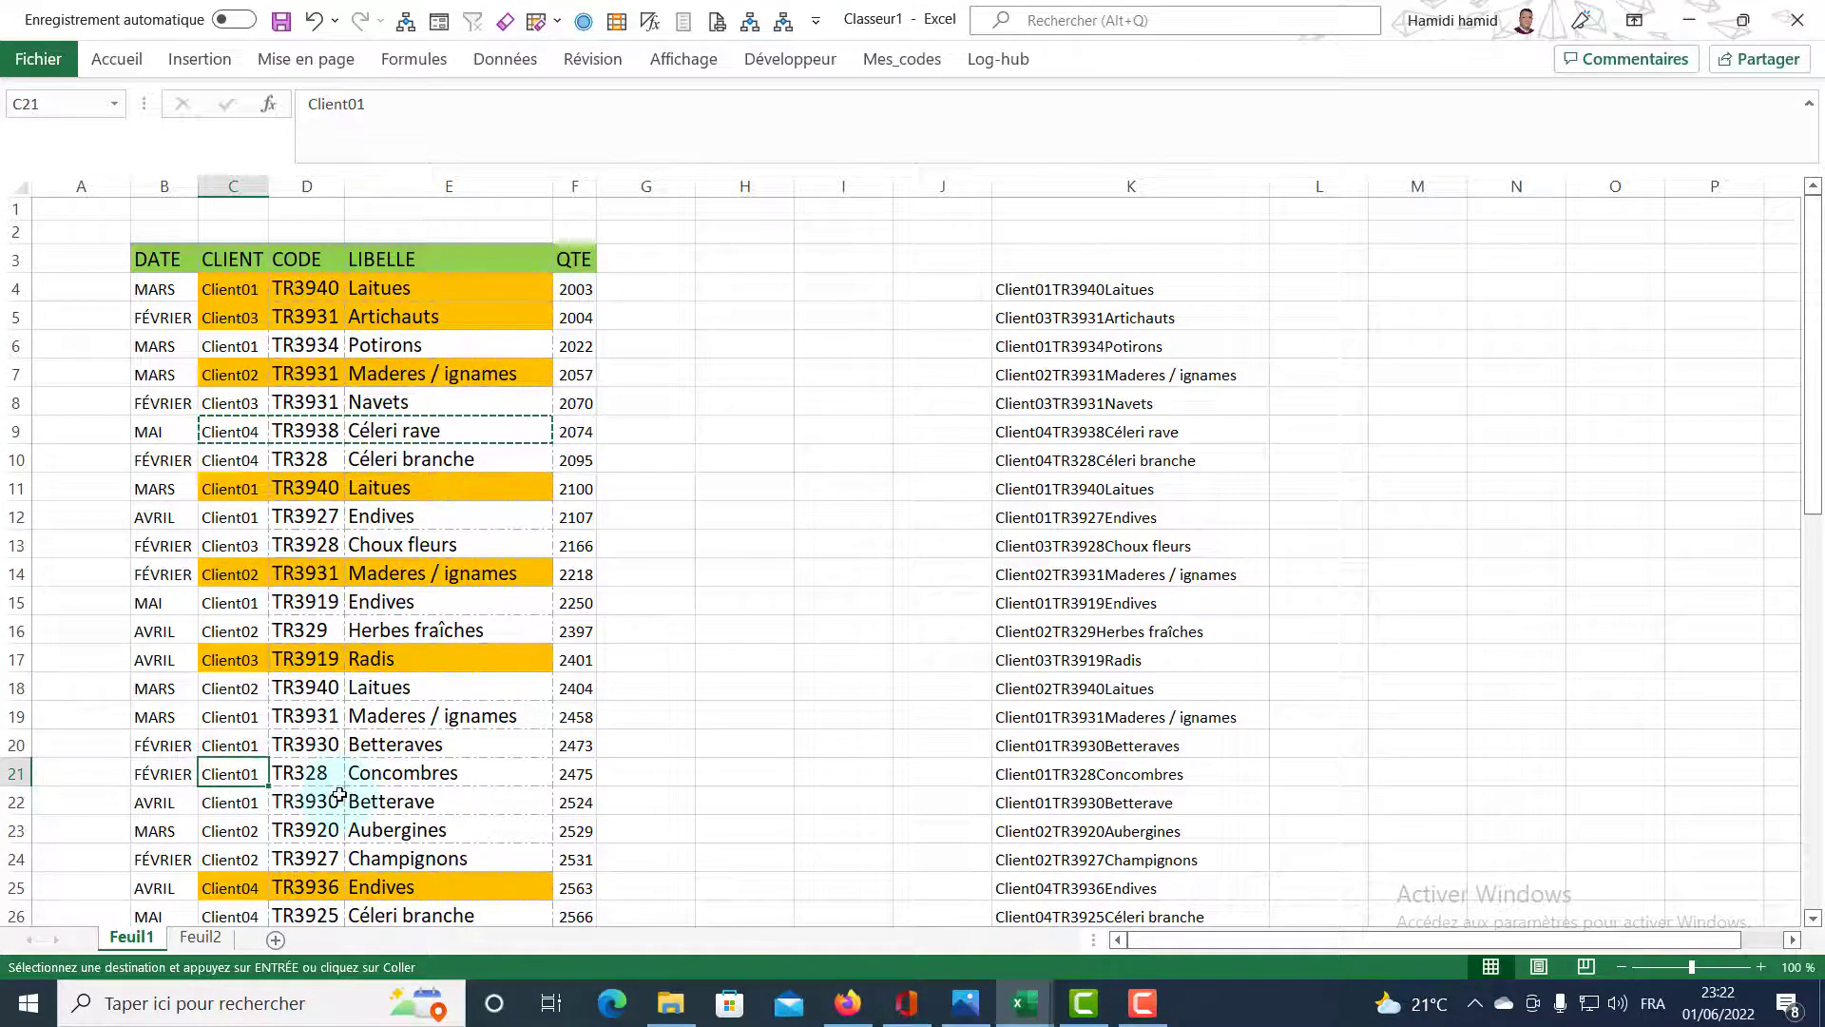
key(ctrl+v)
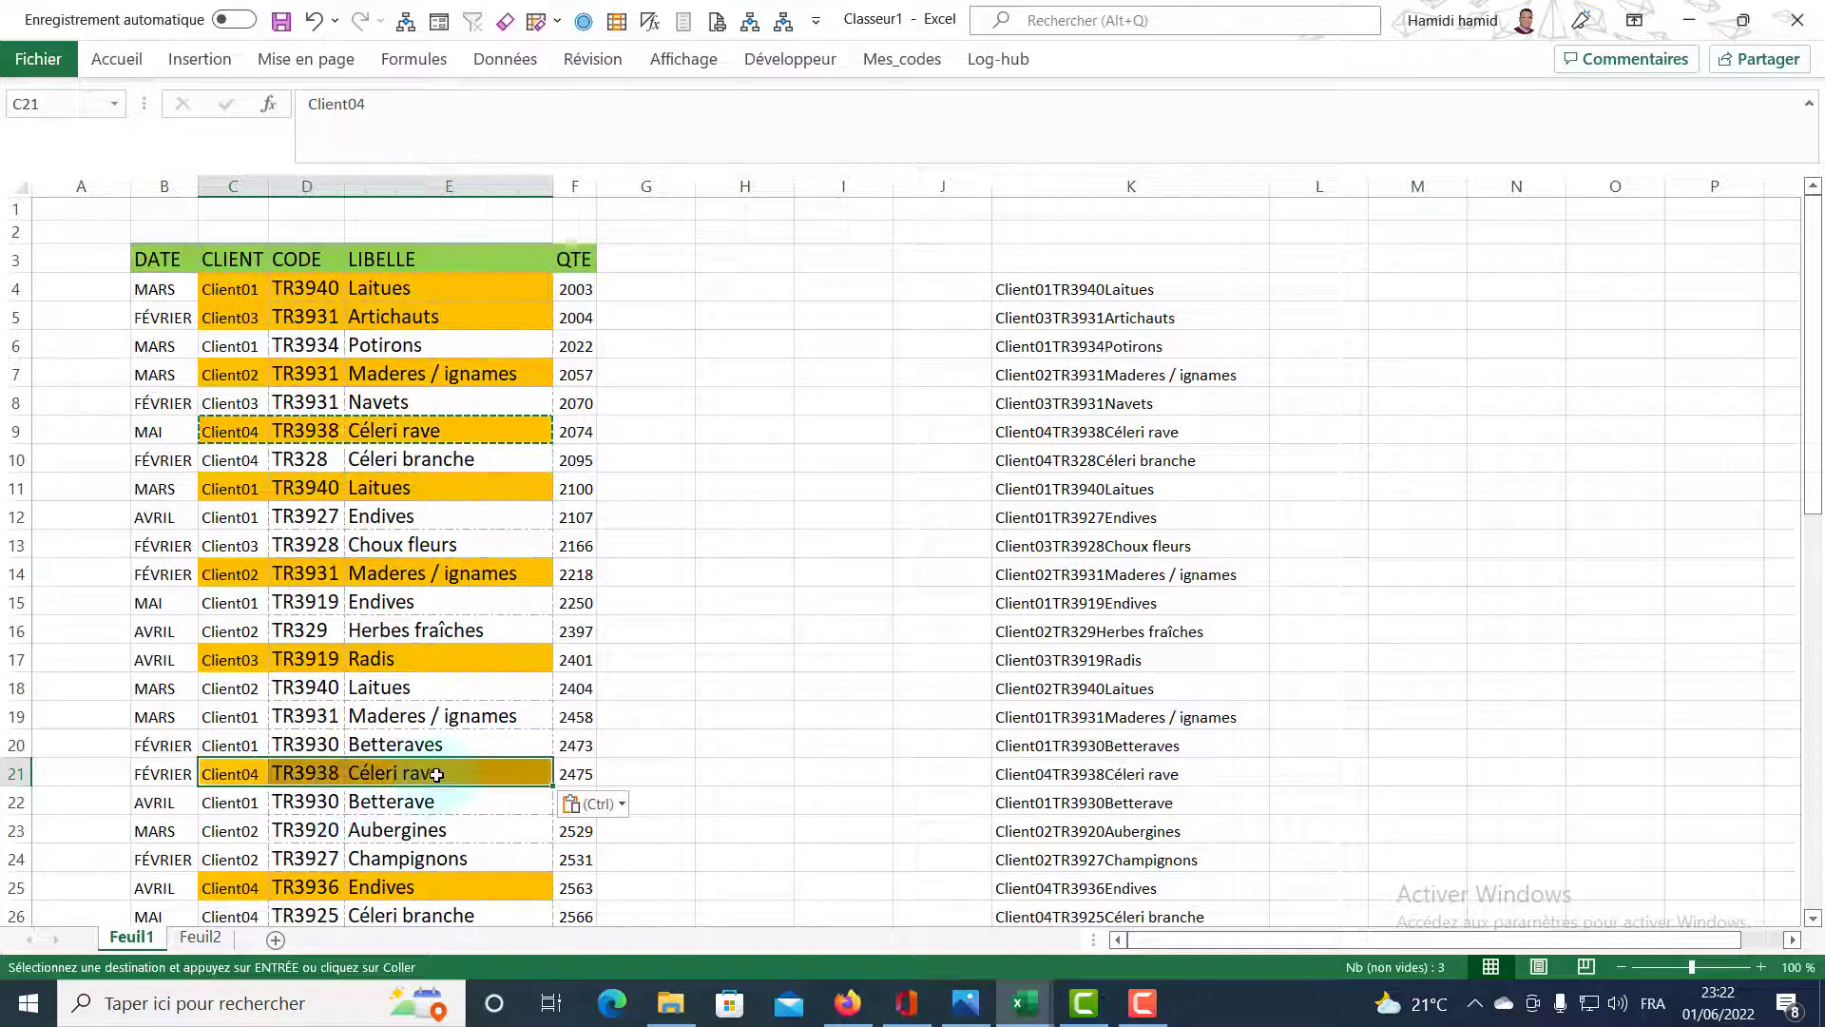
Change the E21 label to 'Céleri raves'.
click(407, 778)
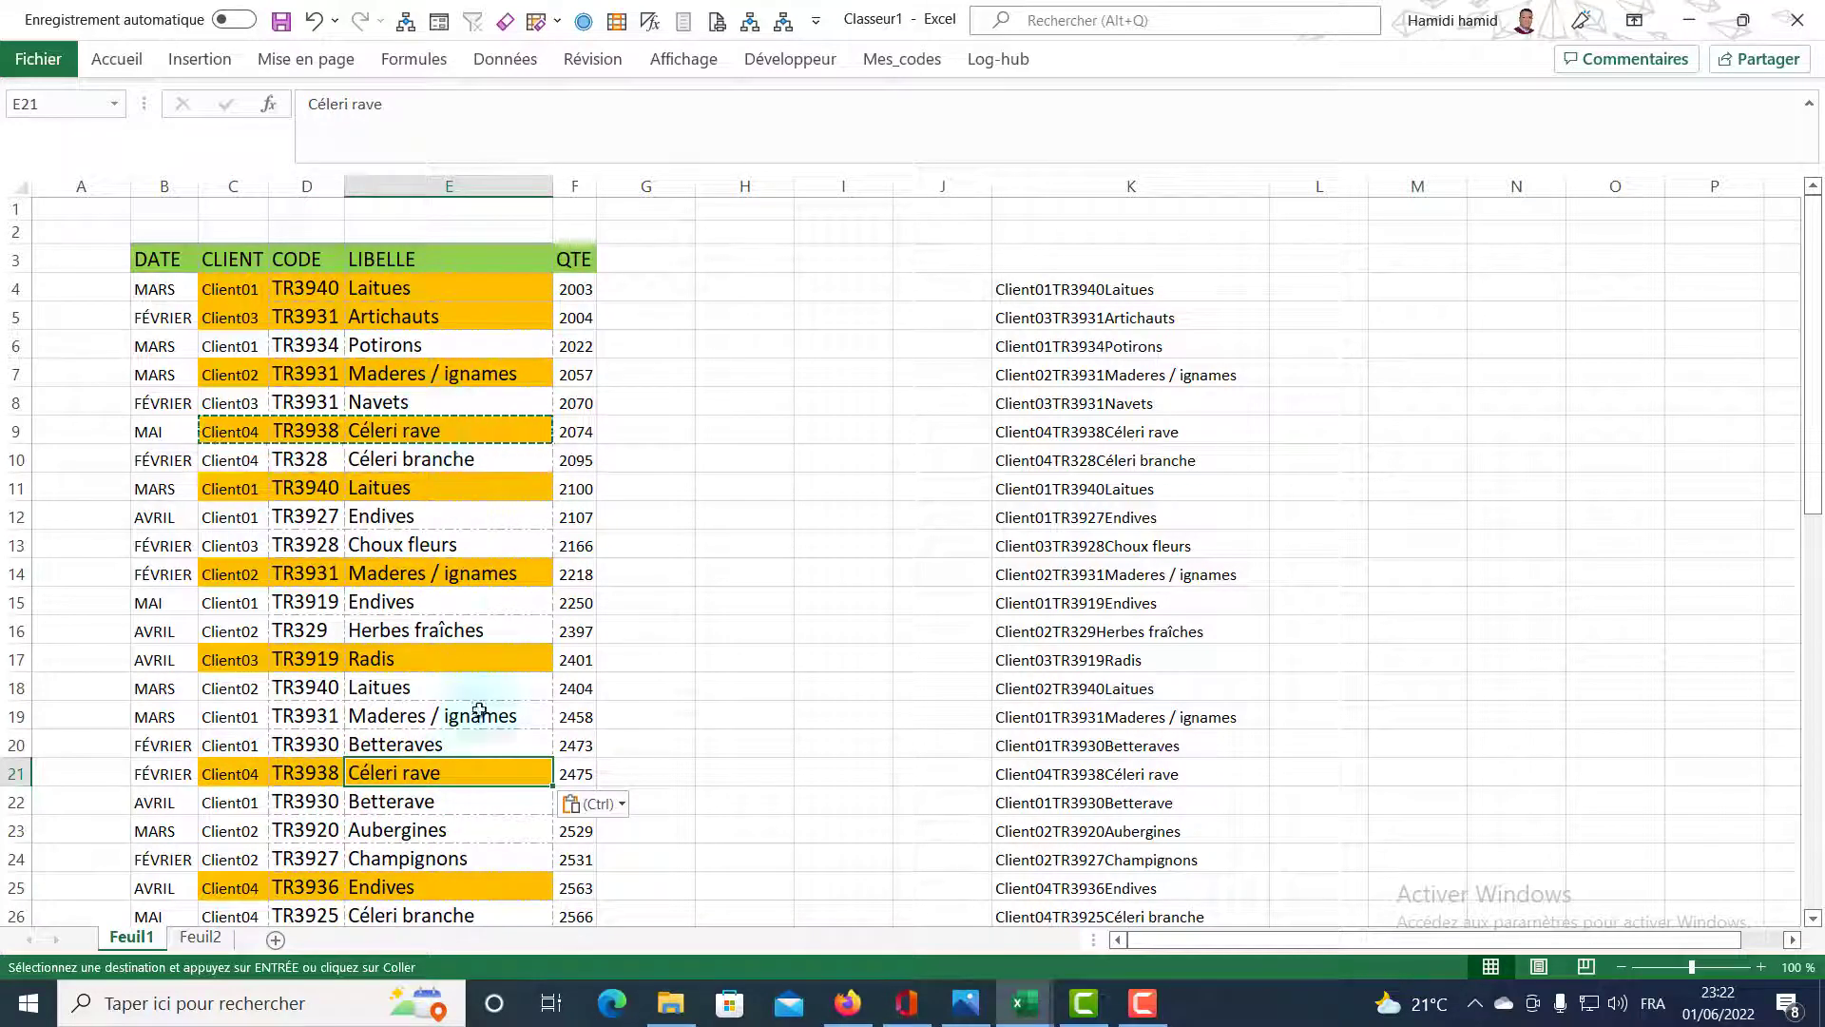
double_click(444, 775)
text(s)
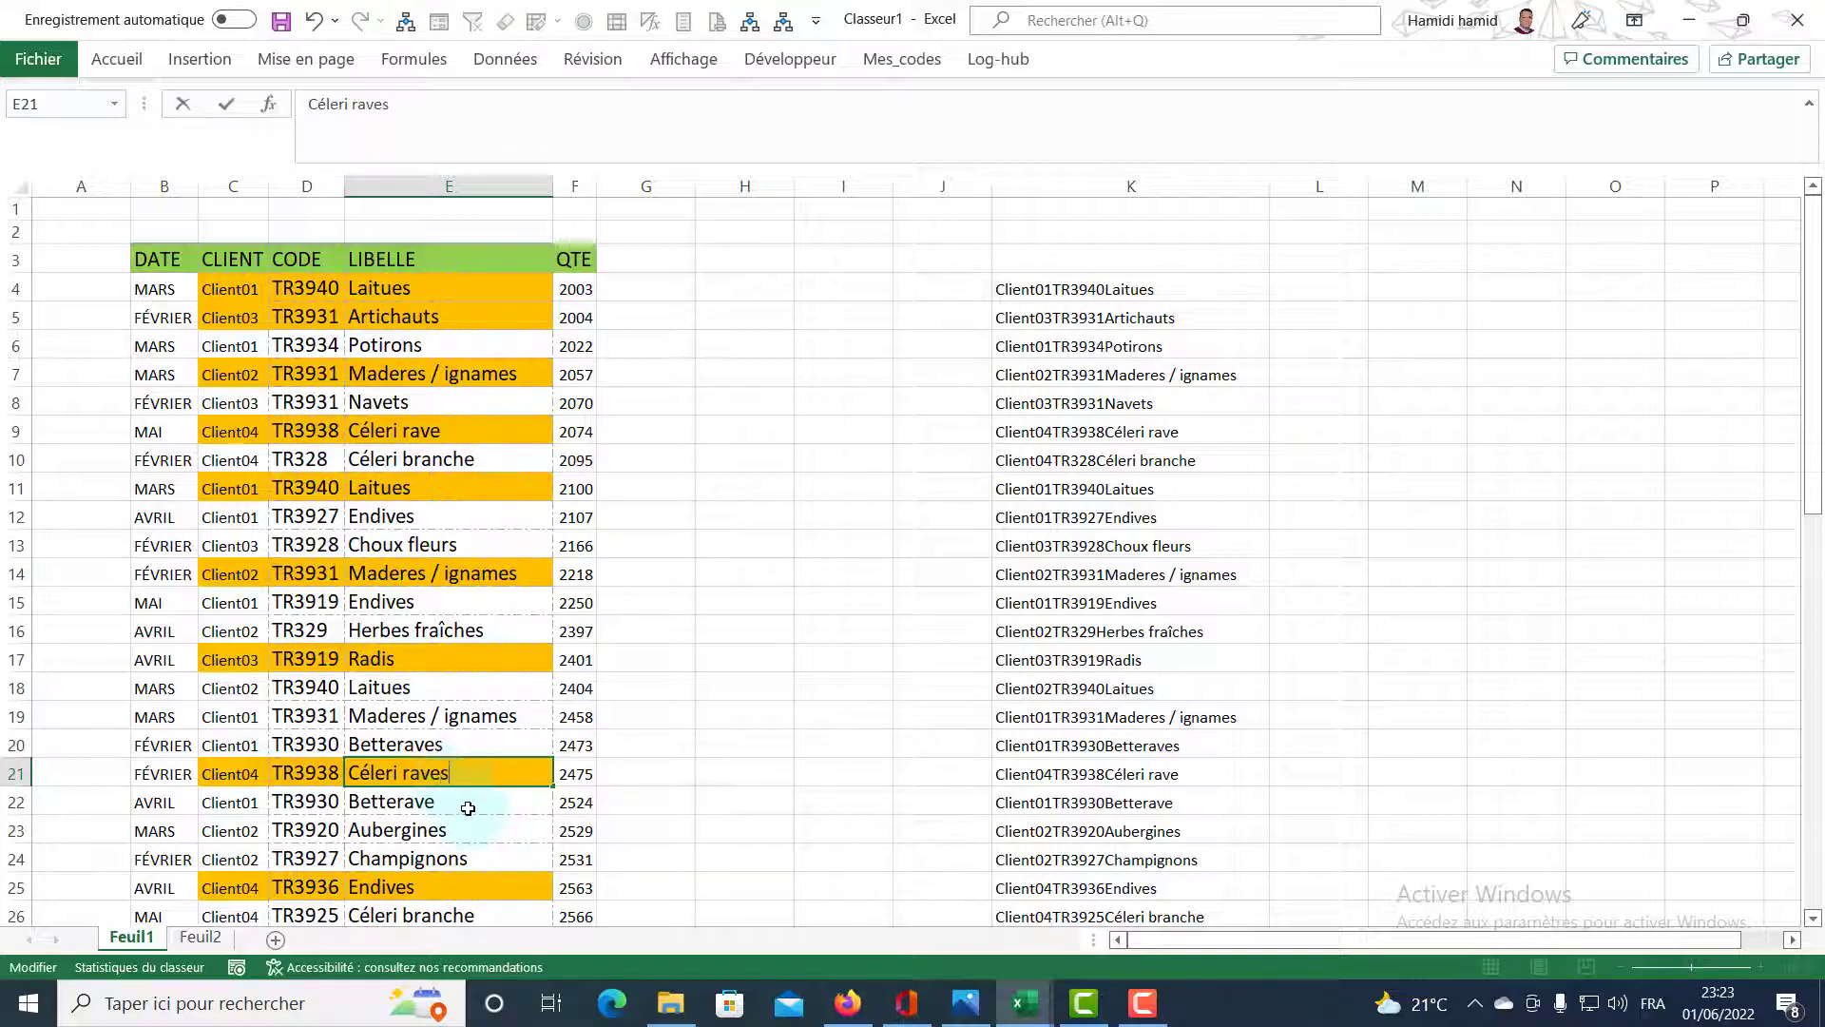
click(467, 804)
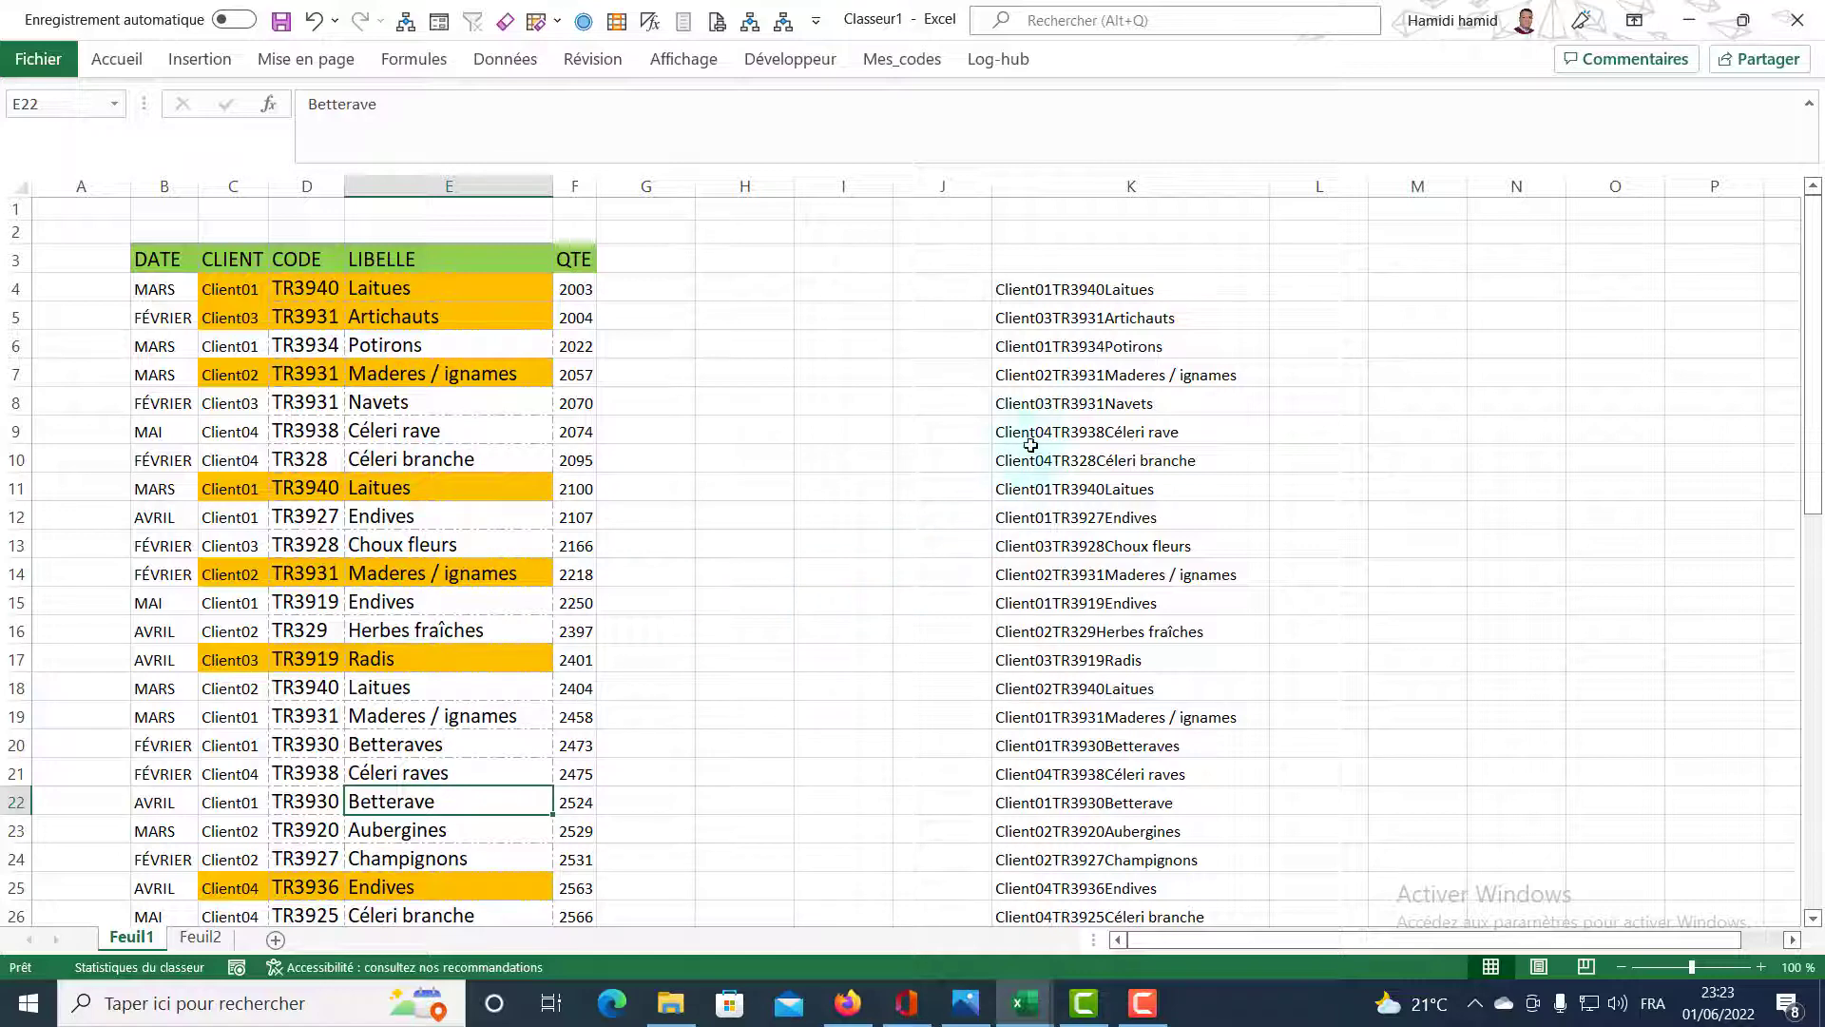
Hide helper column K with Ctrl+0.
click(1078, 189)
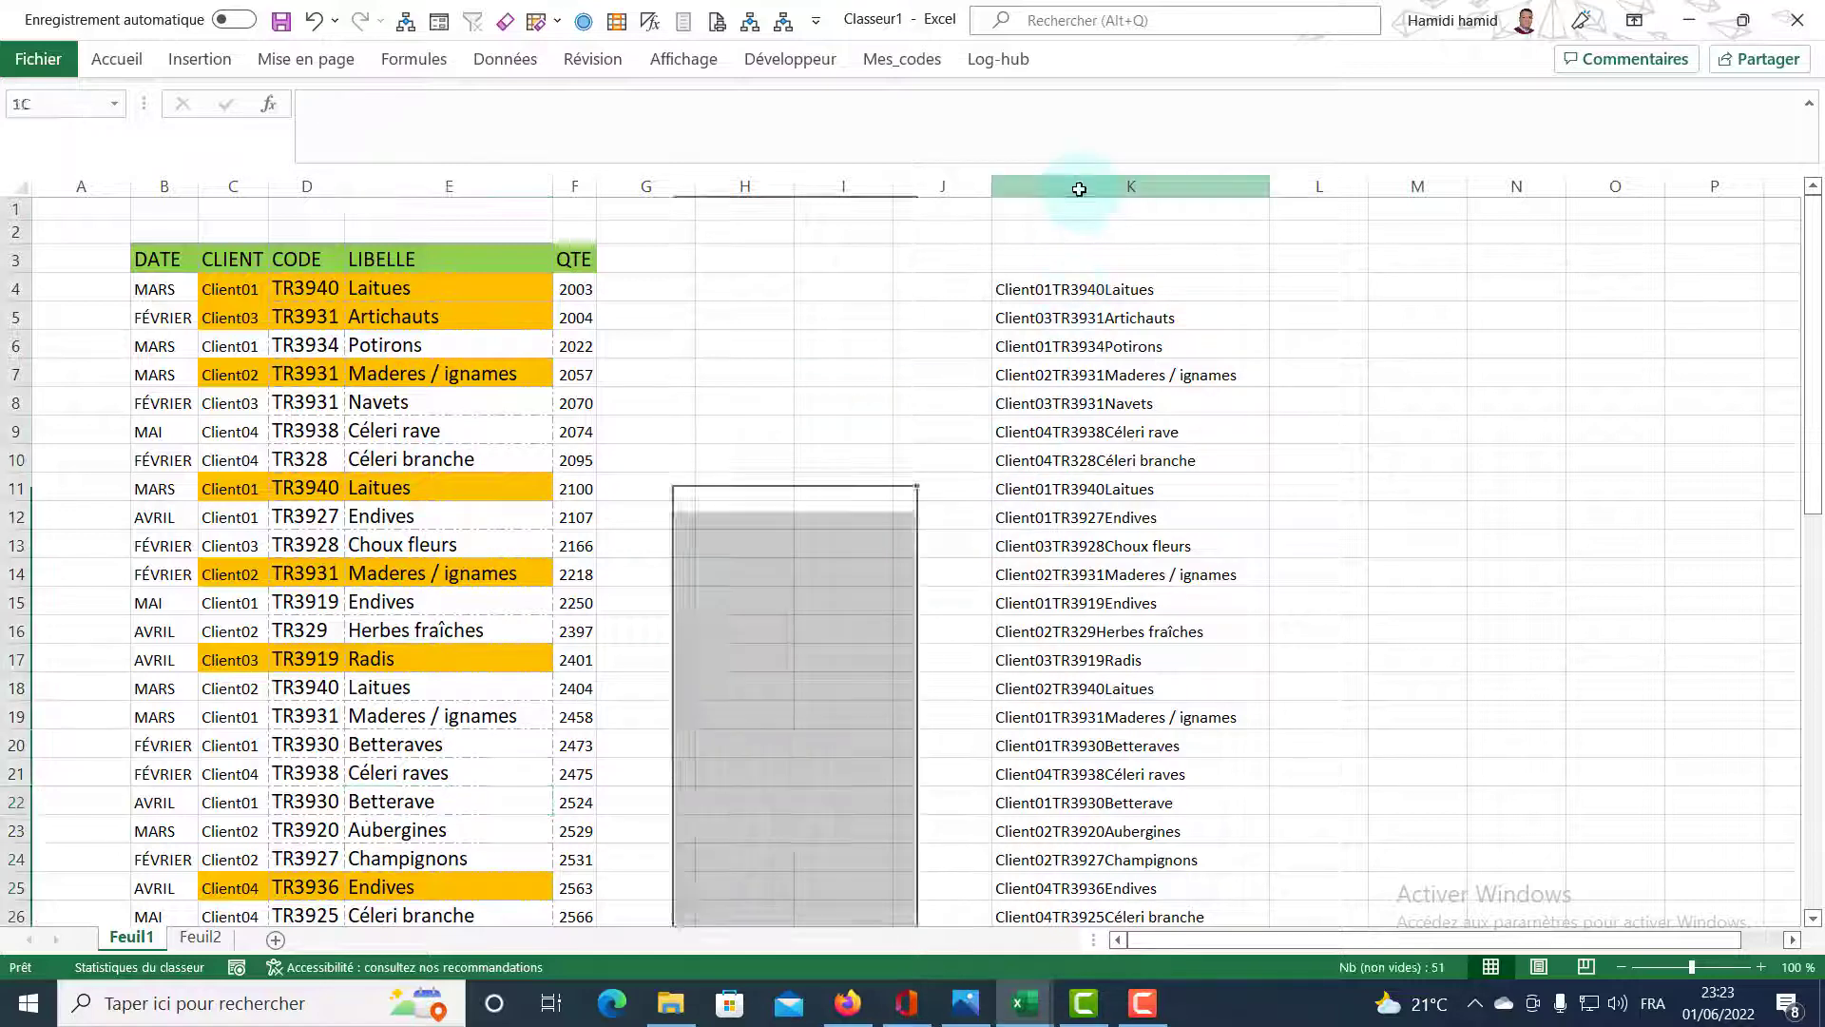
key(ctrl+0)
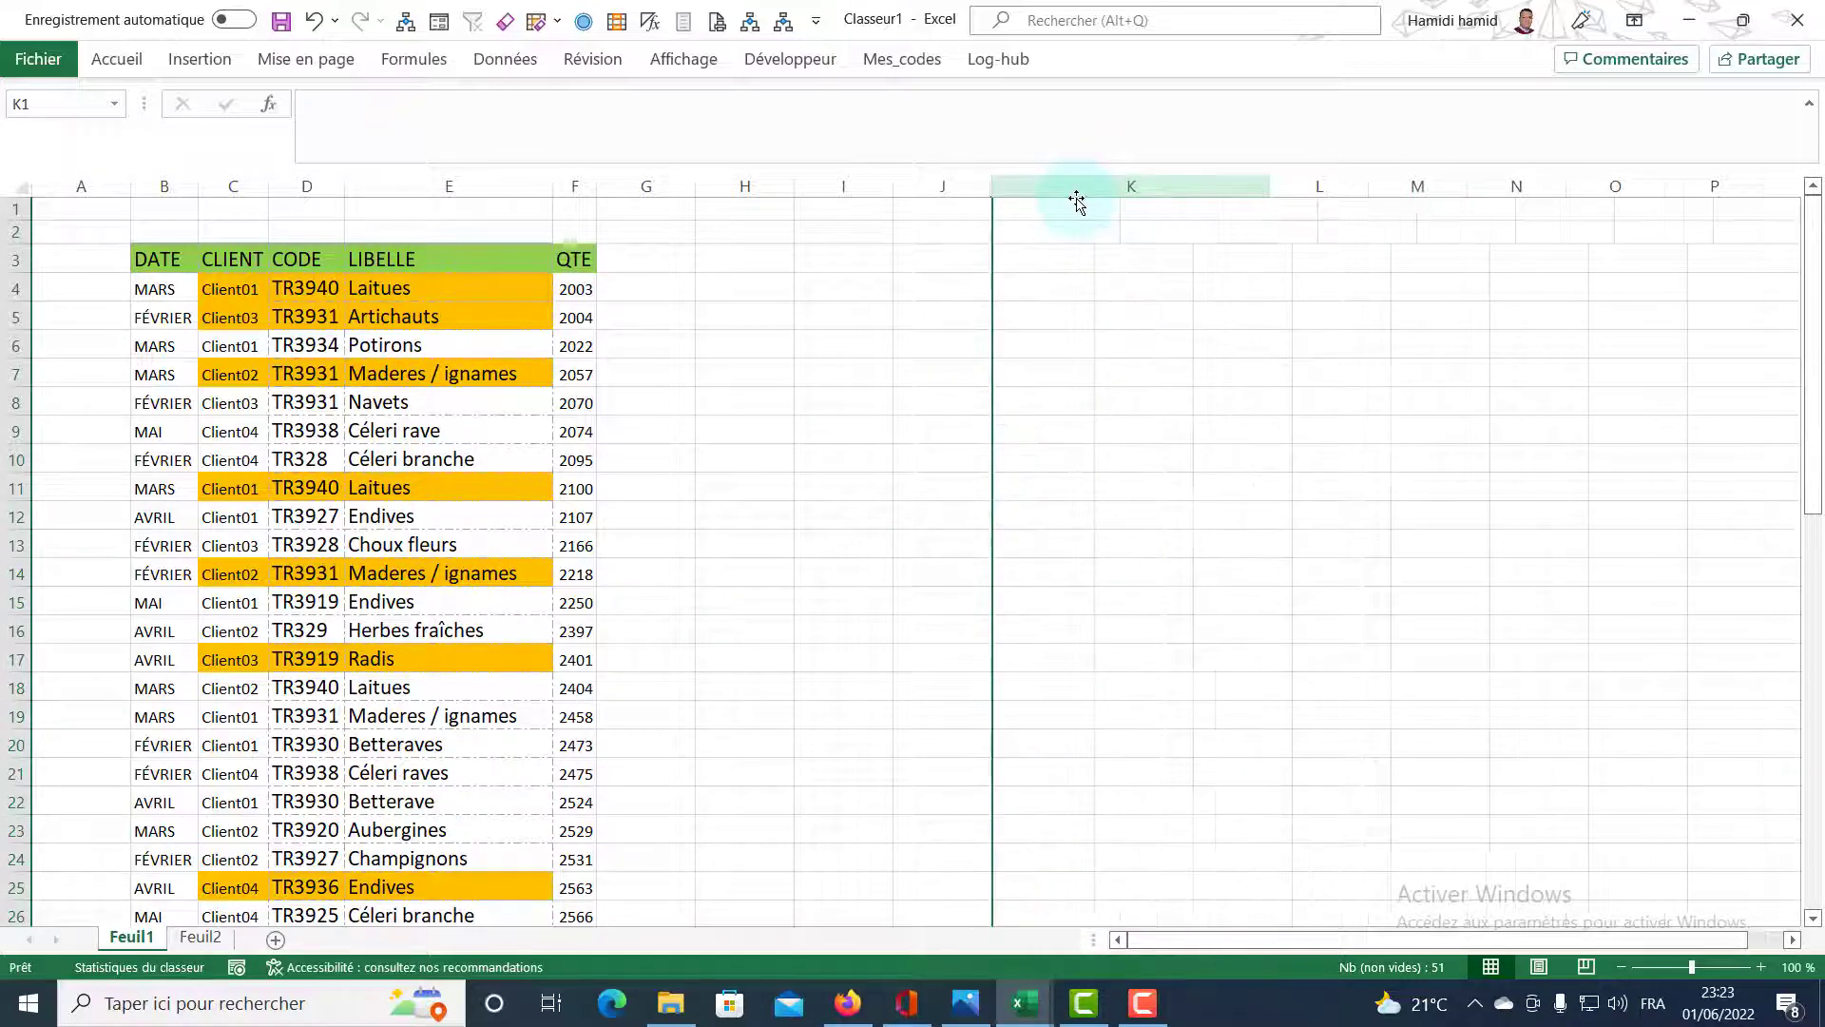
click(257, 320)
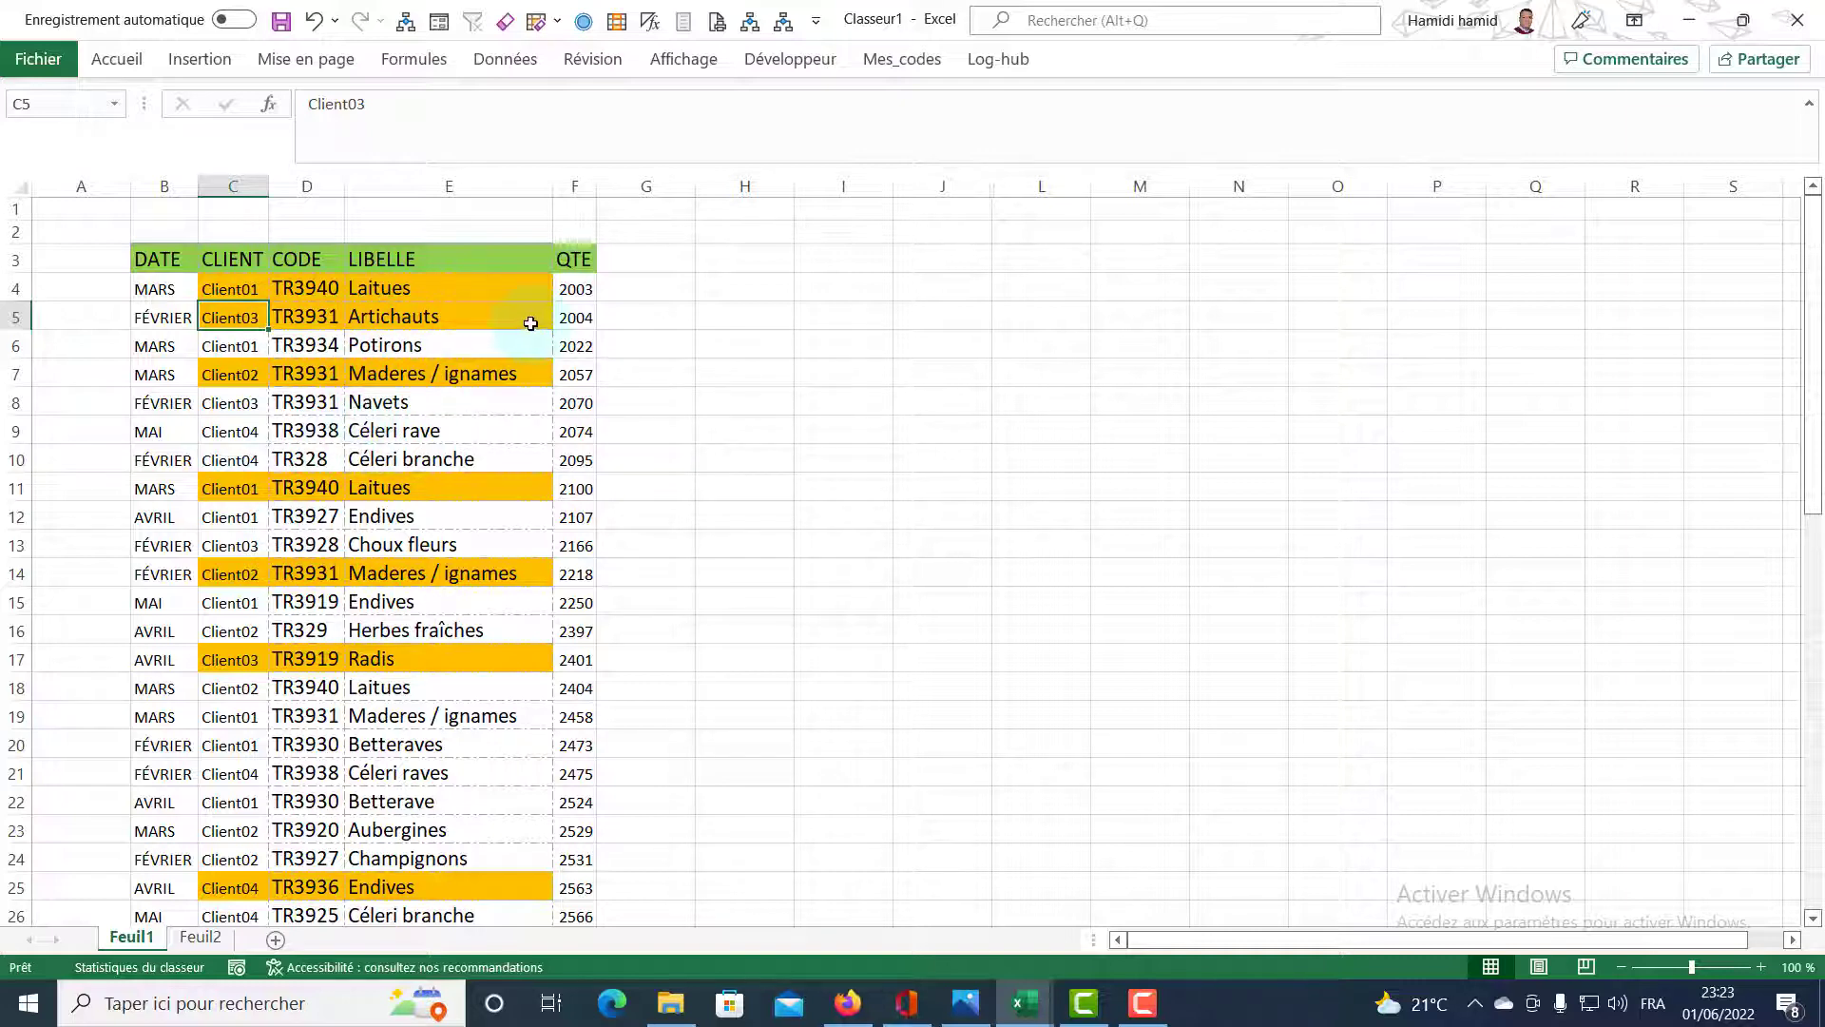
Widen the CODE column D slightly.
click(334, 284)
drag(363, 193, 367, 295)
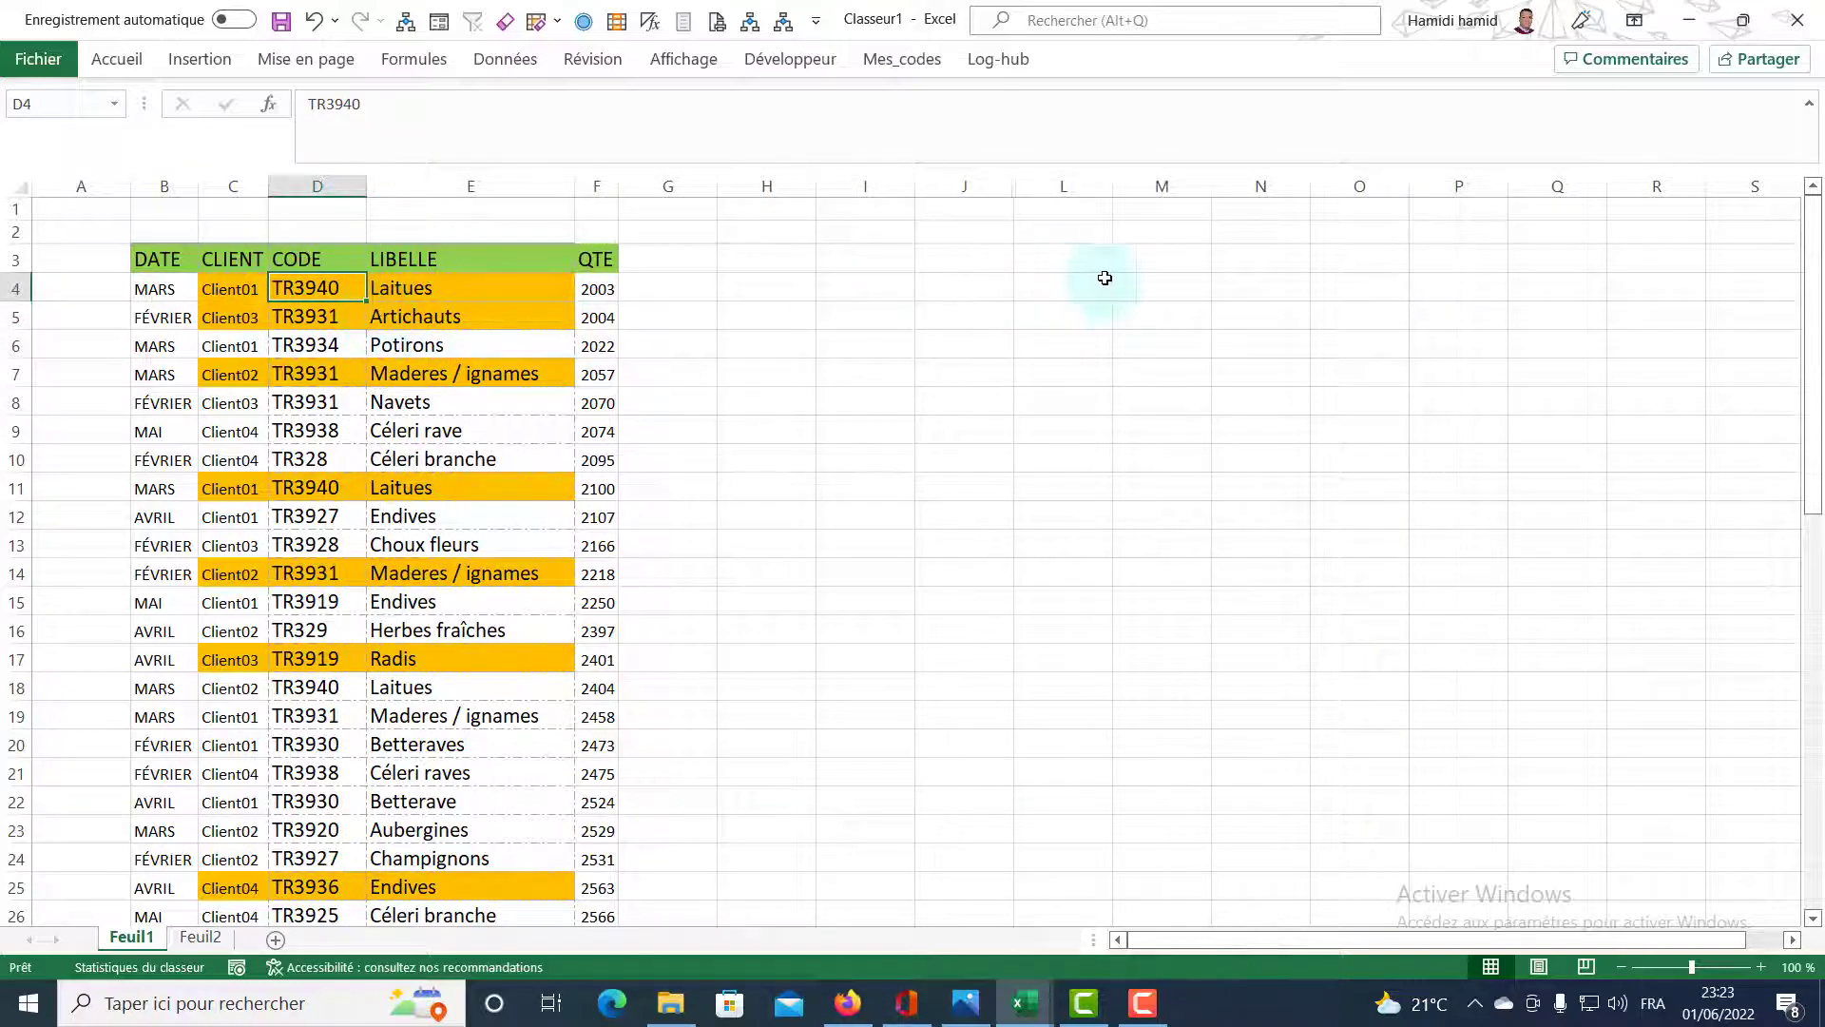
click(1134, 292)
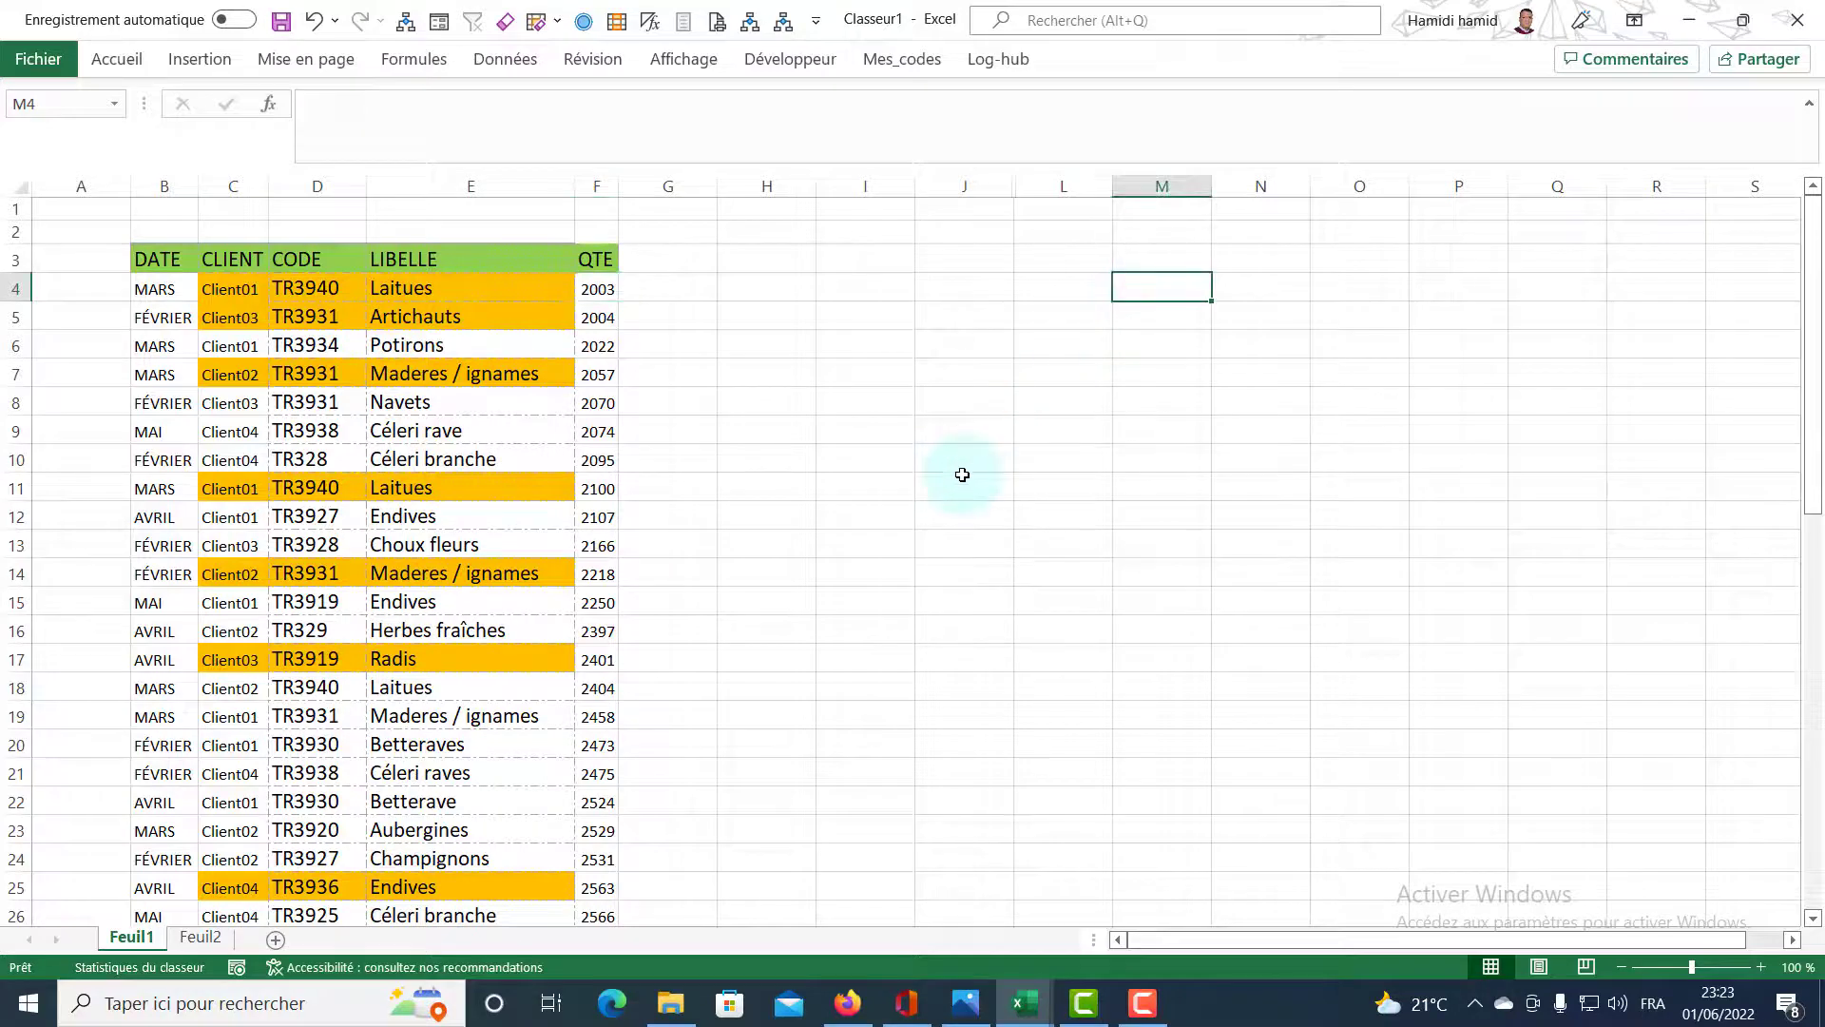
Enter =D4&" "&E4 in M4, removing a stray apostrophe, and autofit column M.
text(=)
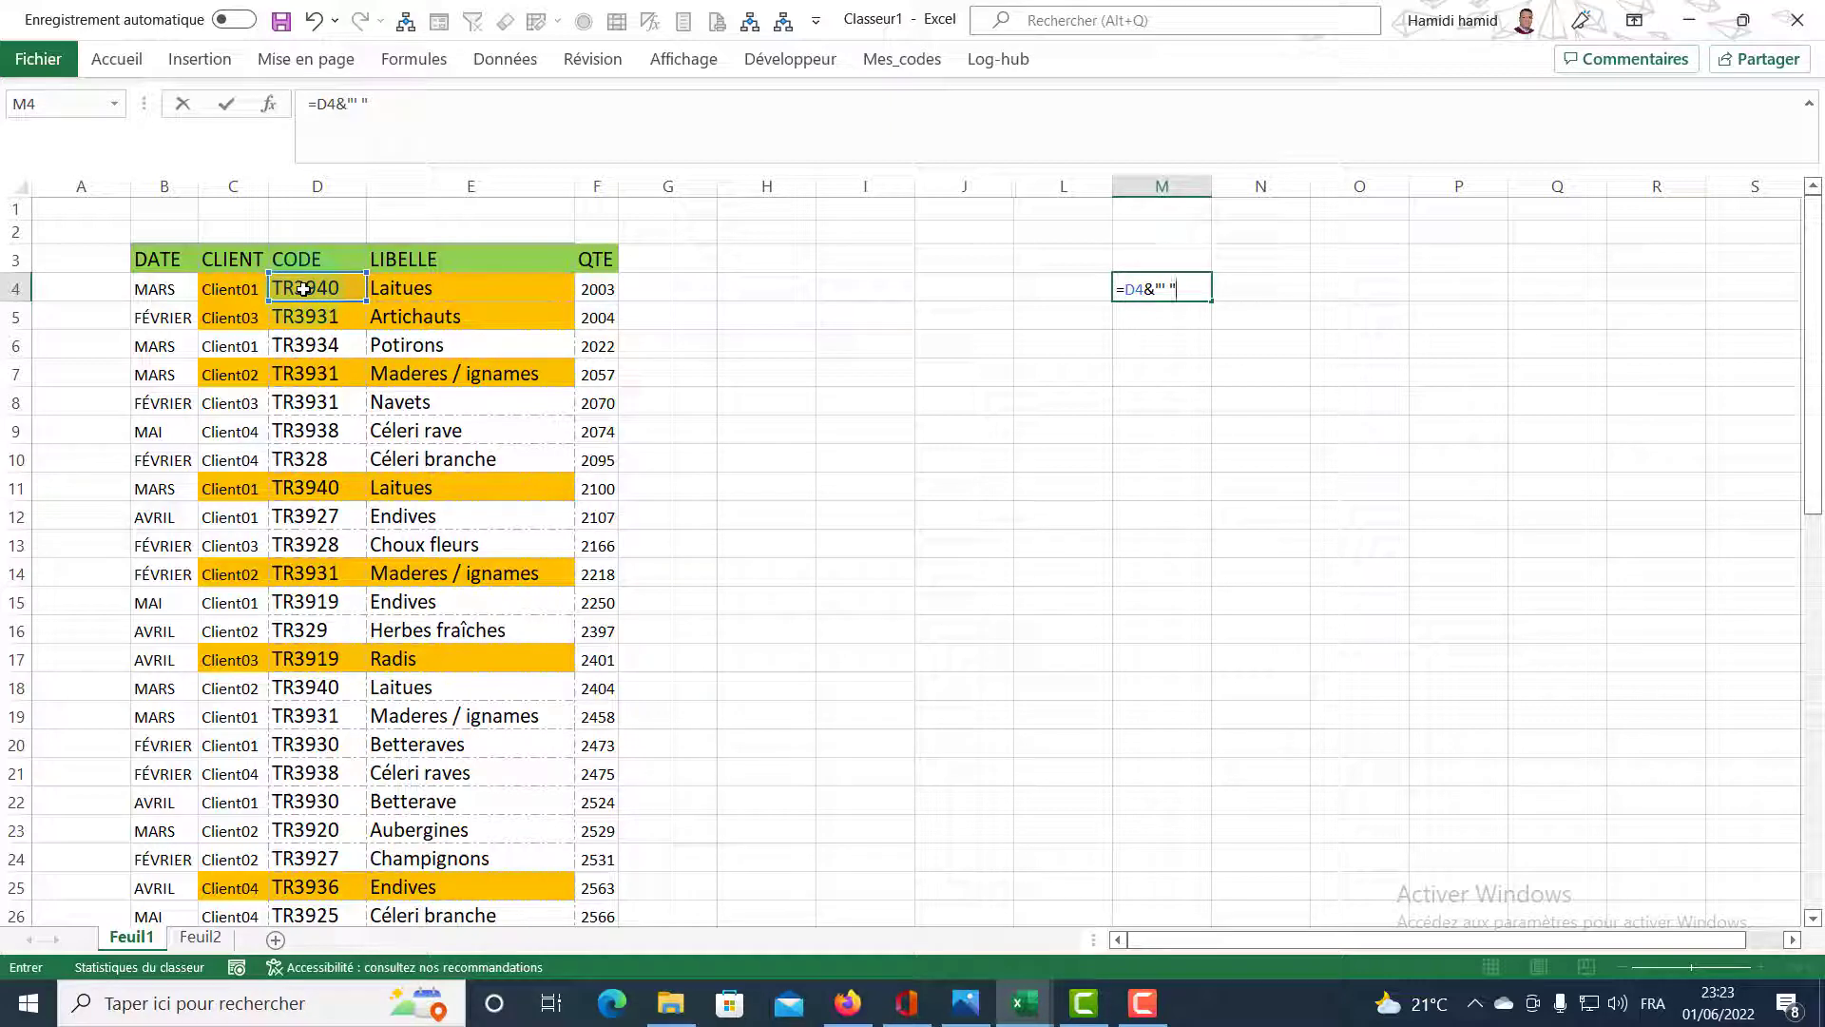
text(&E4)
key(Return)
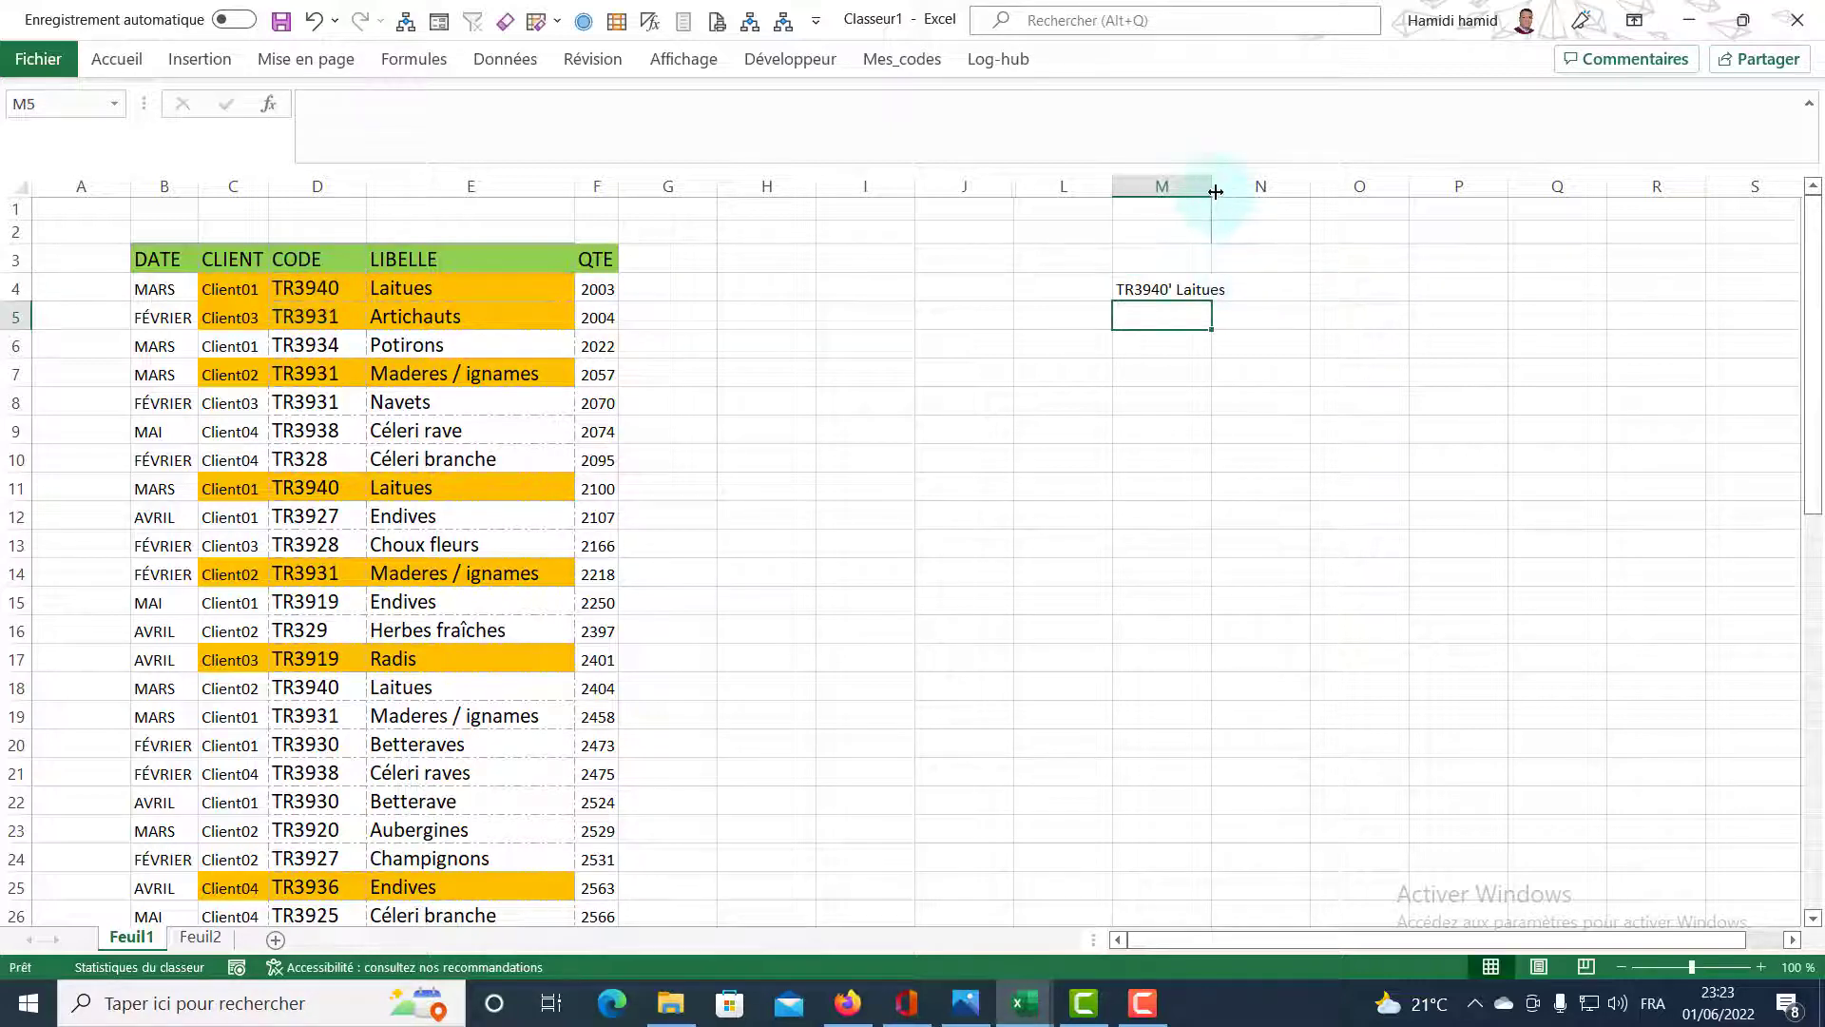
double_click(1212, 192)
click(1179, 287)
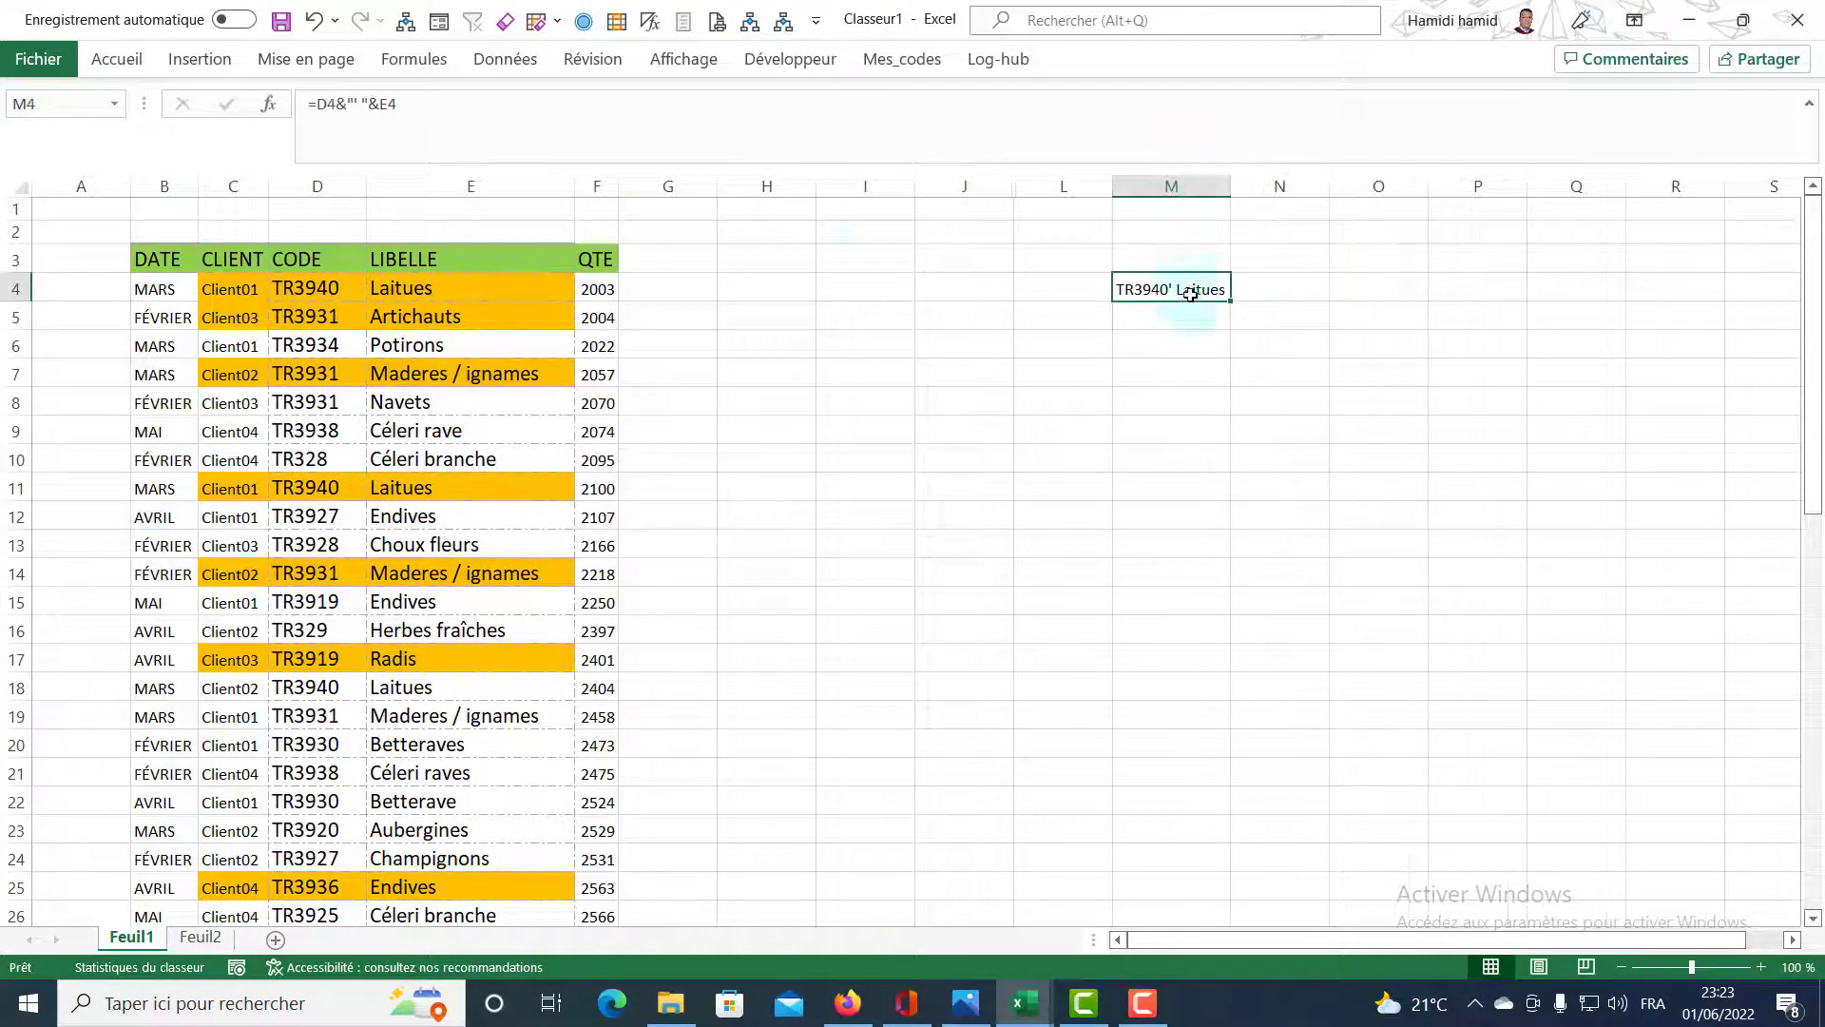
click(356, 101)
key(BackSpace)
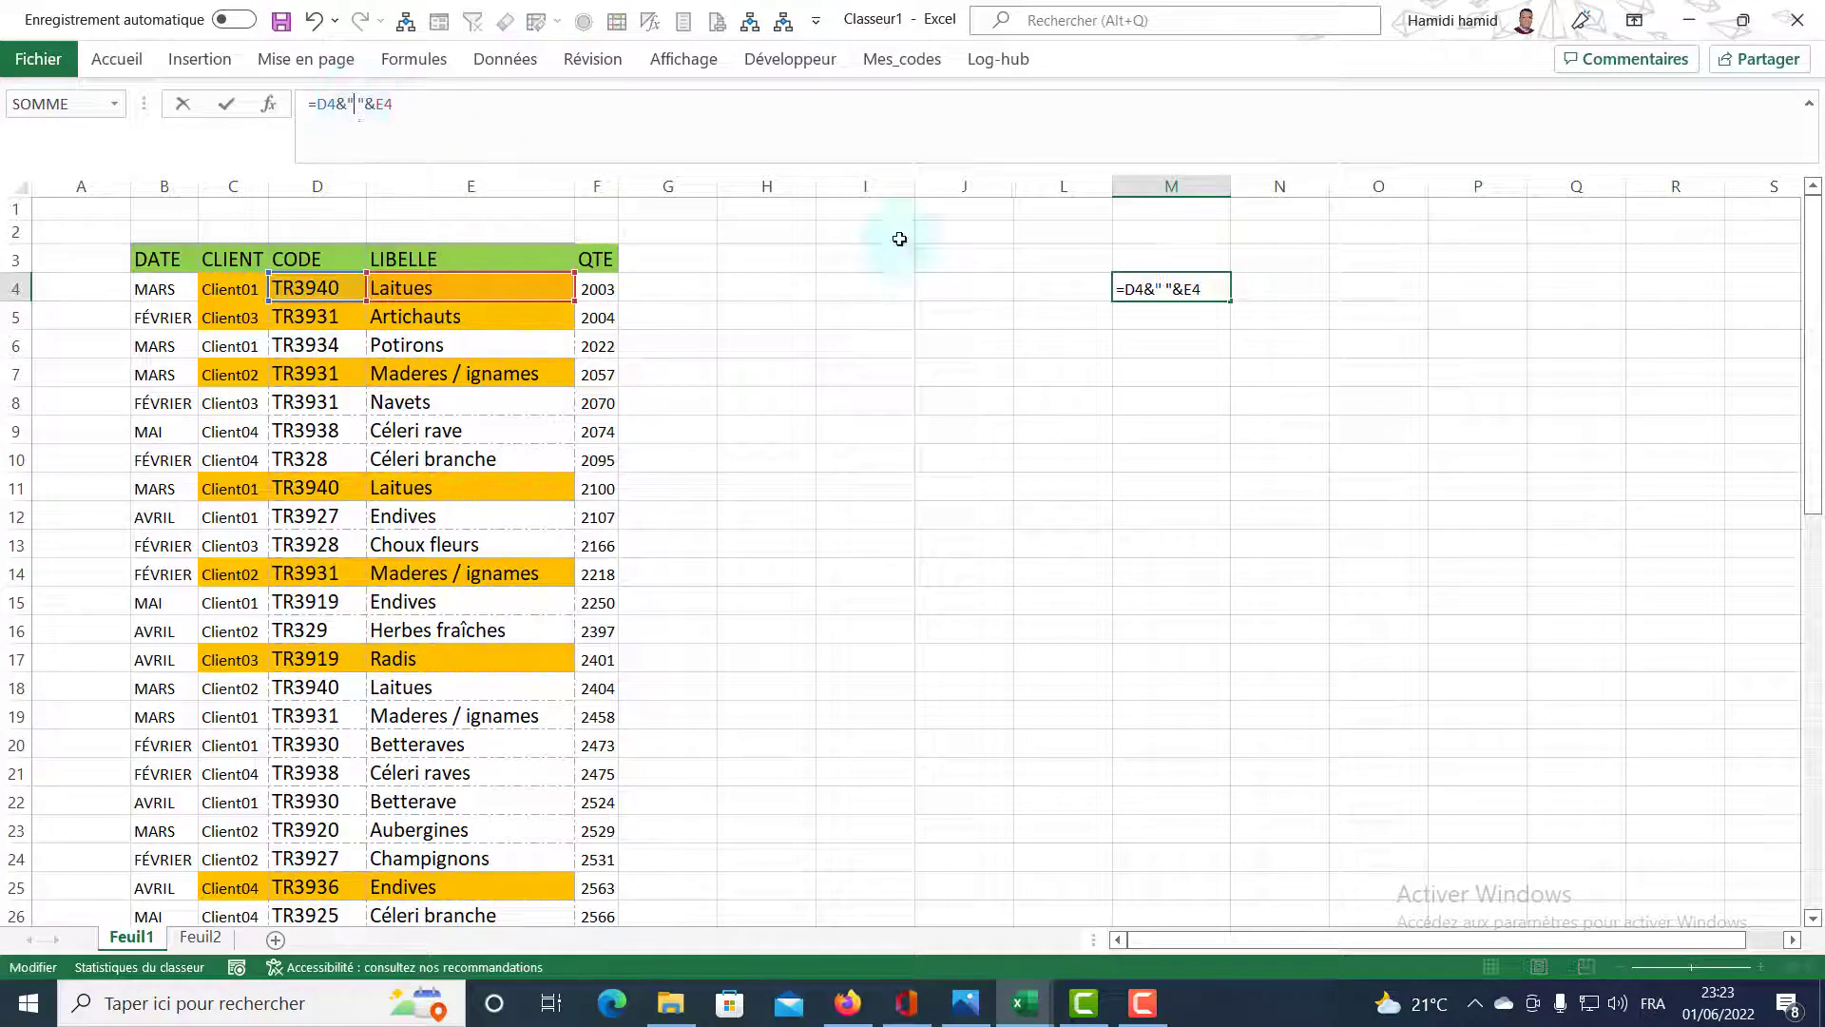
key(Return)
Fill the M4 code-and-label formula down through M54.
click(1167, 293)
scroll(1158, 677, down, 8)
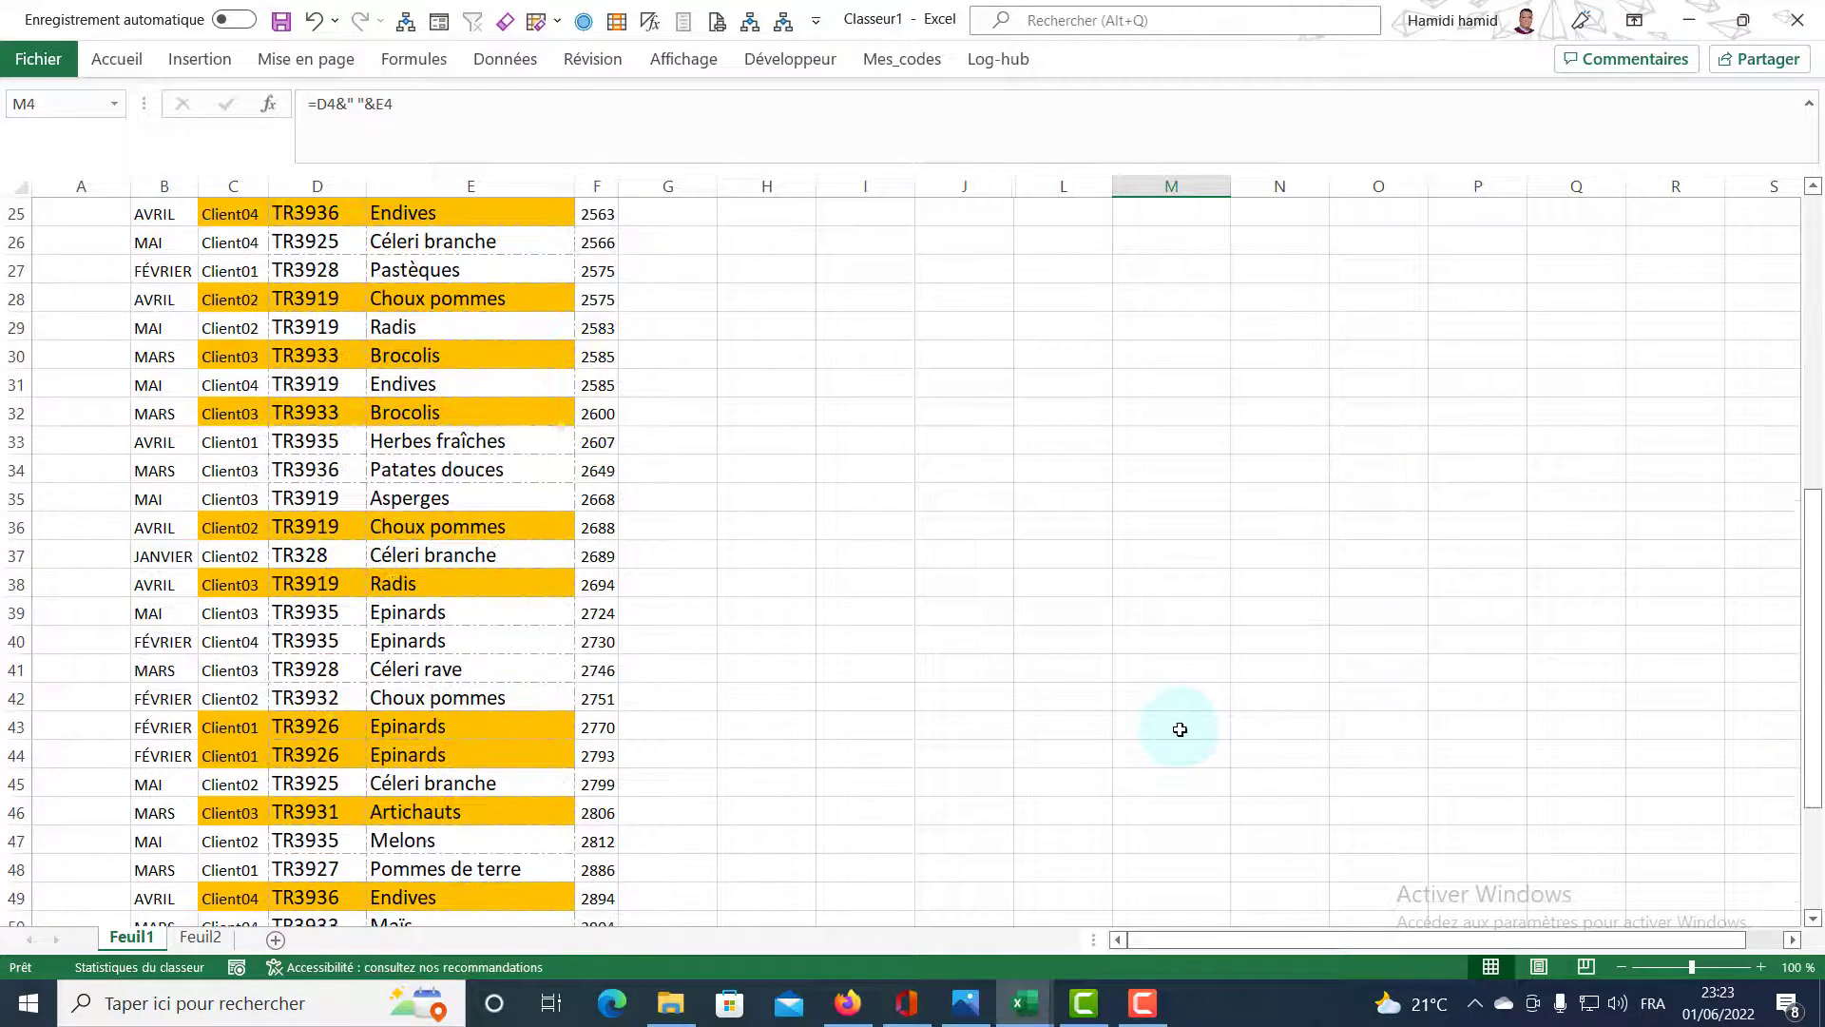
scroll(1158, 677, down, 4)
shift+click(1157, 681)
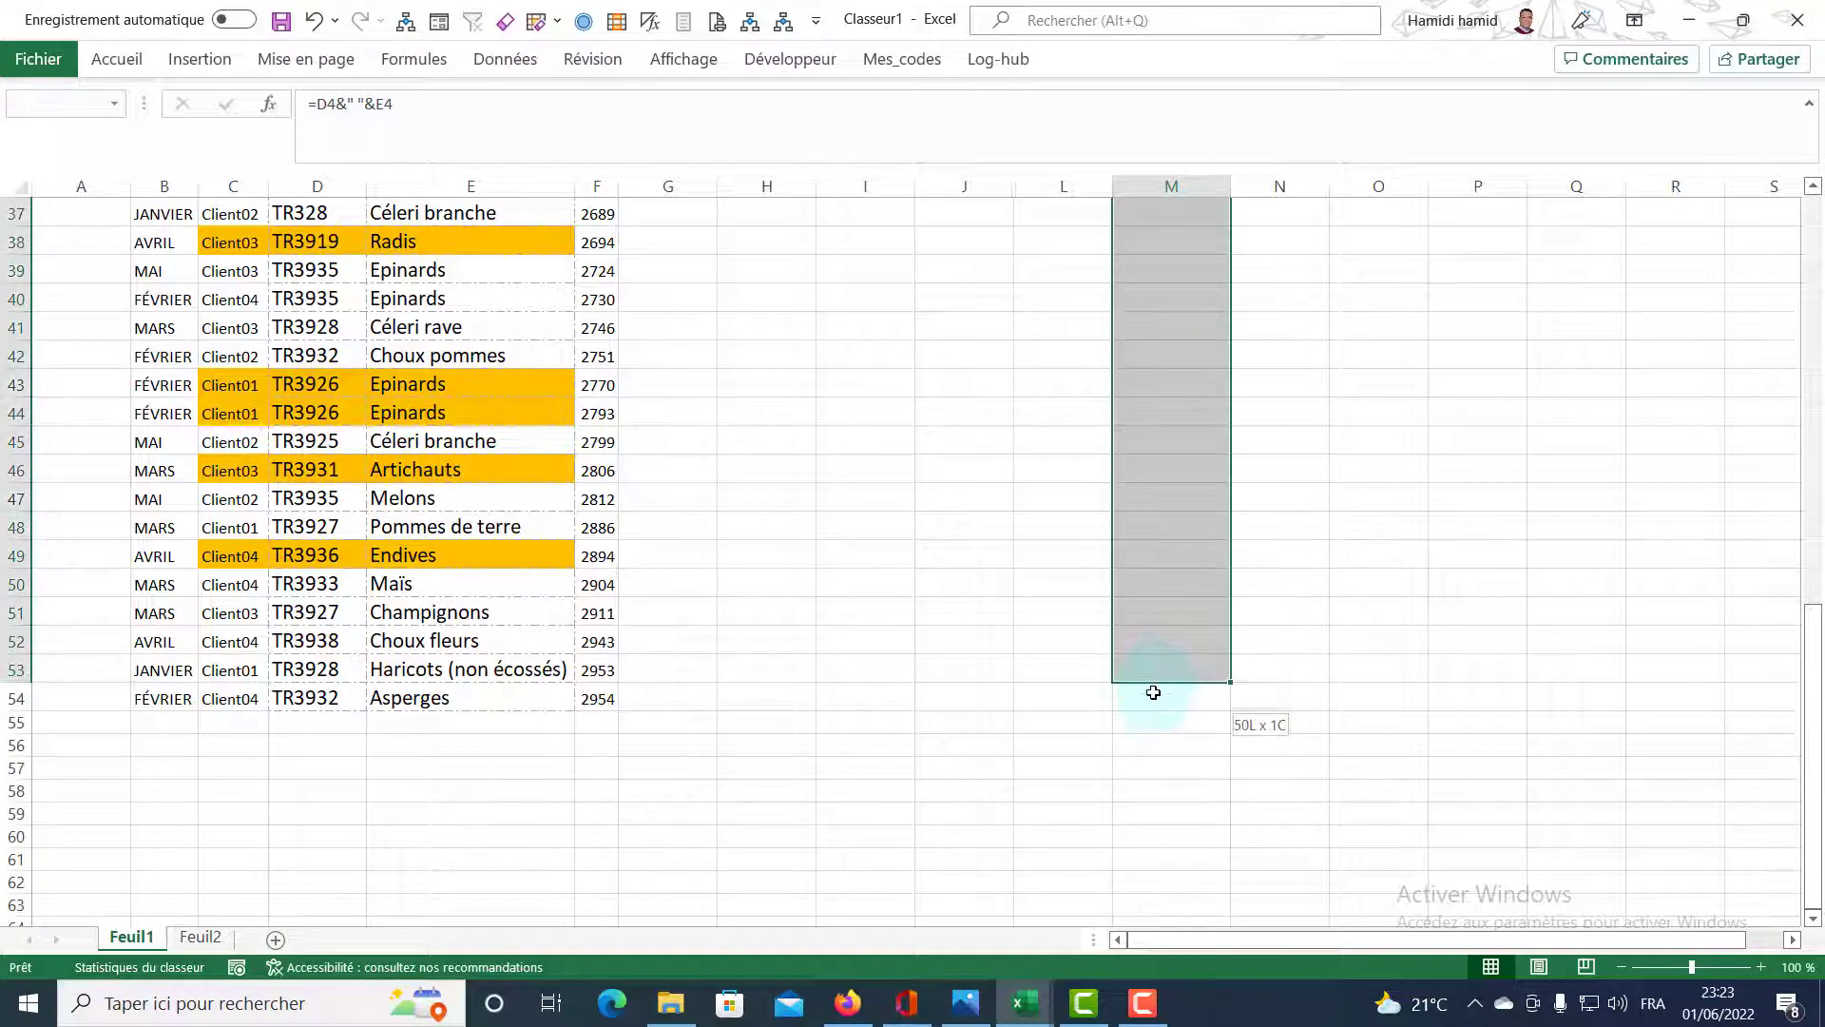
shift+click(1154, 693)
key(ctrl+d)
scroll(1153, 636, up, 9)
scroll(1155, 632, up, 3)
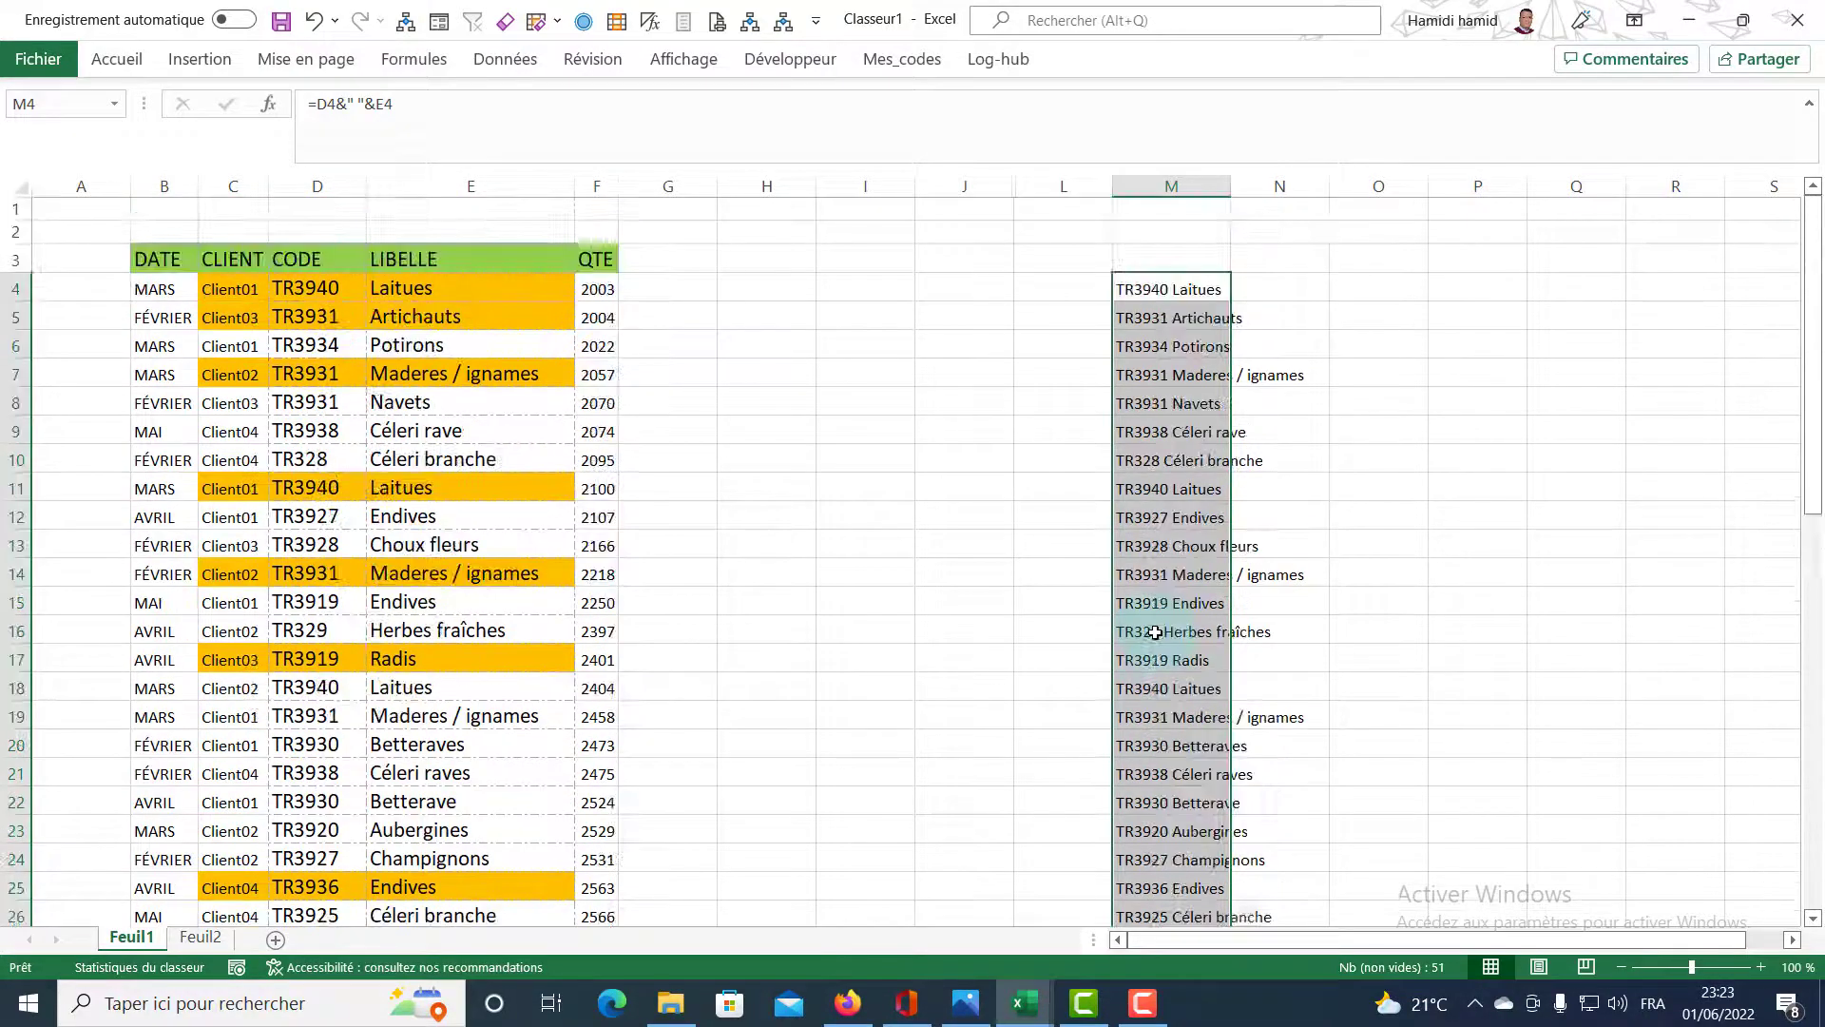
Convert M4:M54 to plain values and begin typing a heading in M3.
key(ctrl+c)
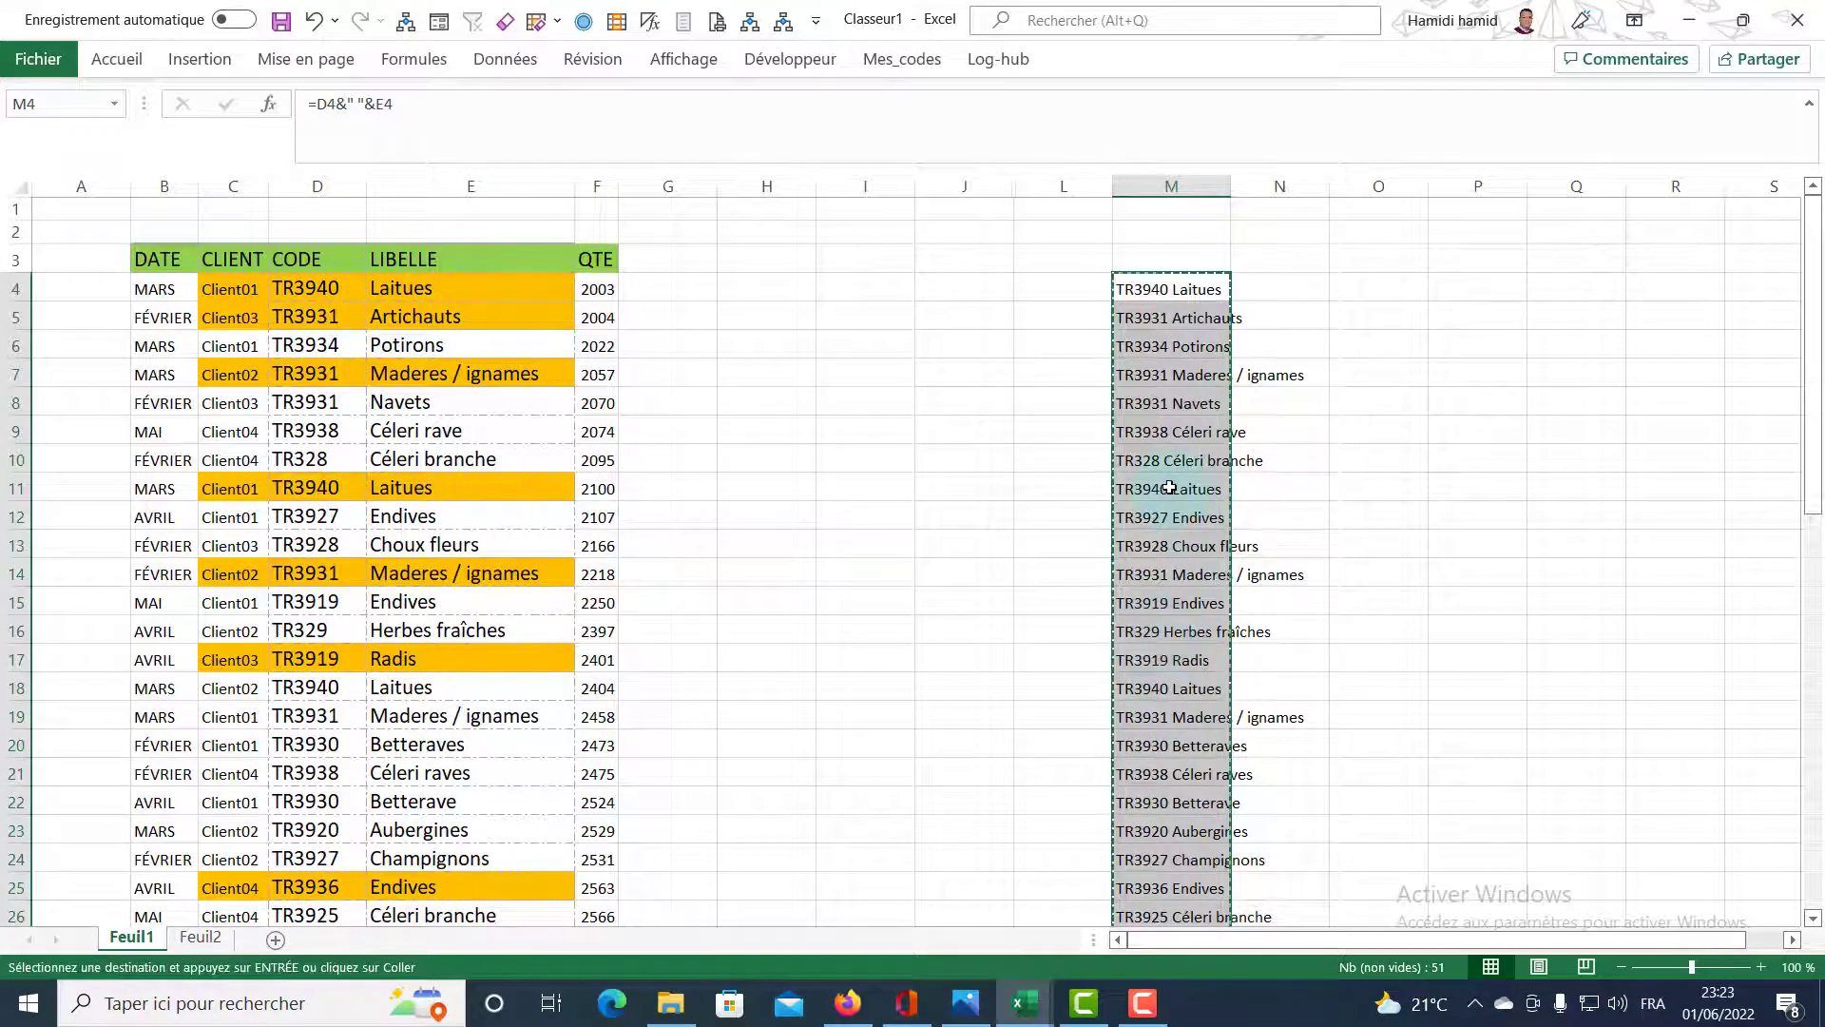
right_click(1172, 494)
click(1264, 424)
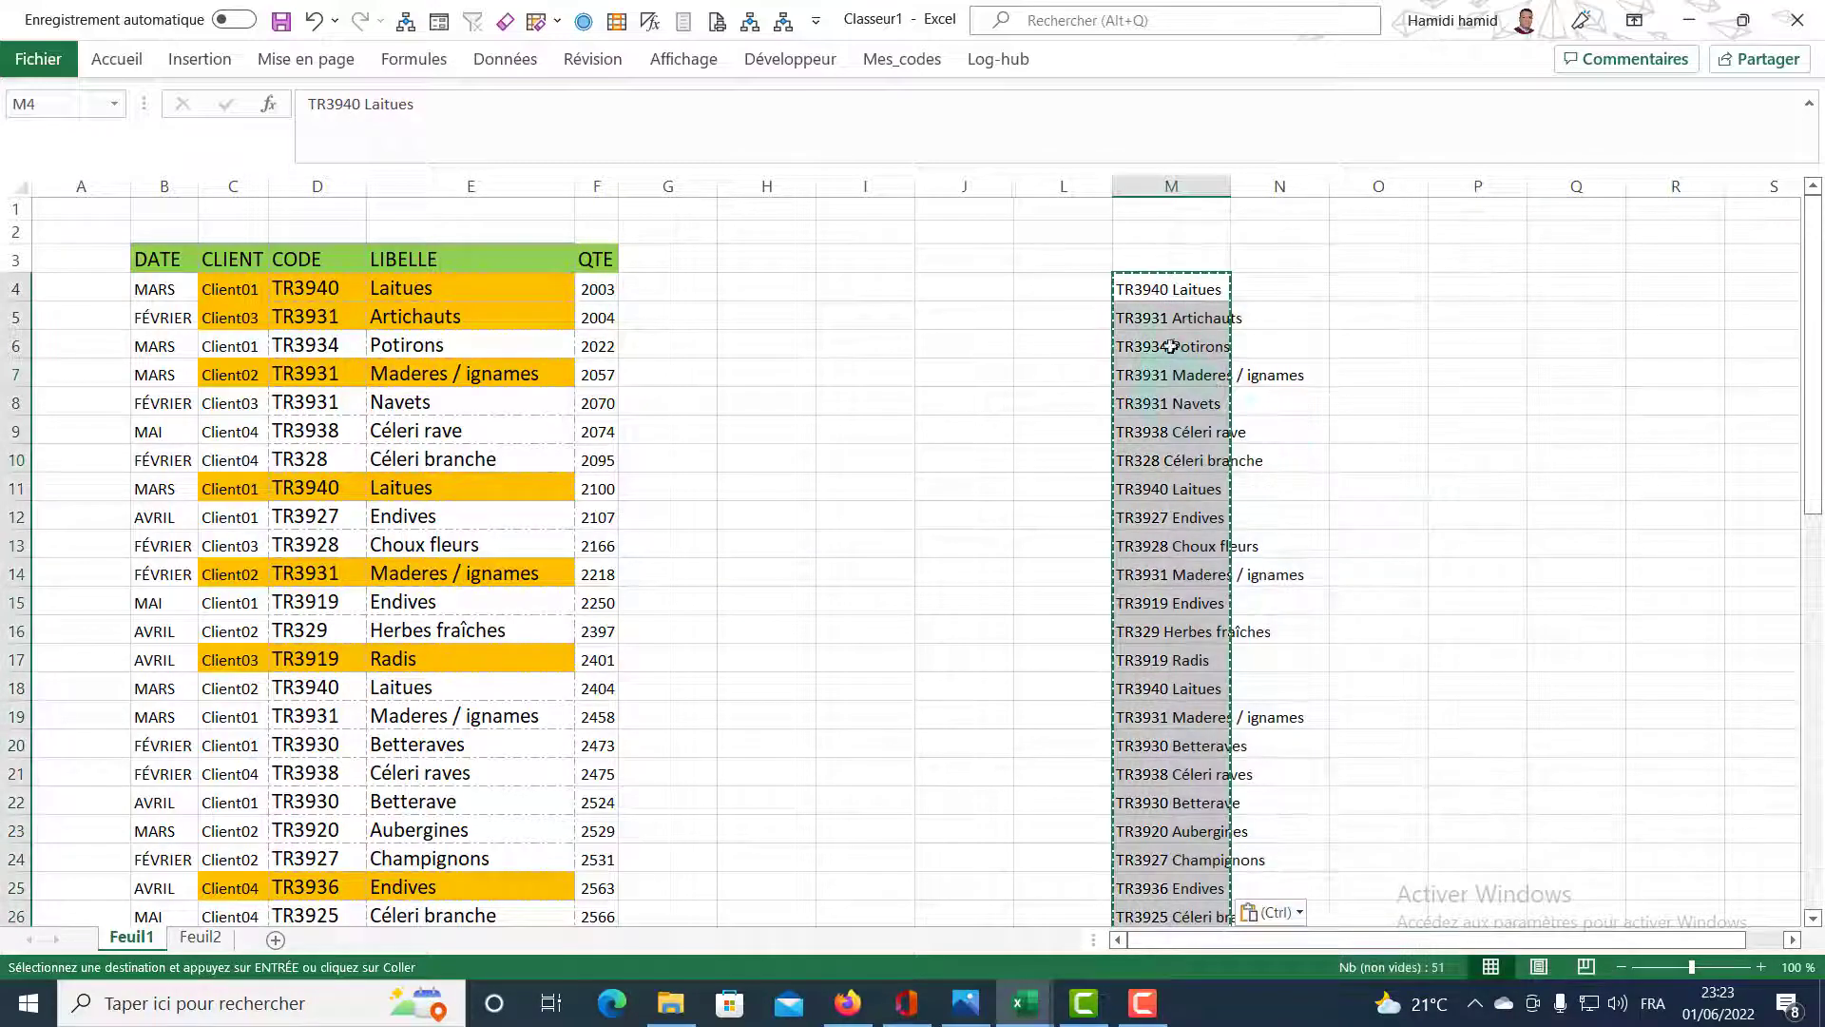
click(1172, 267)
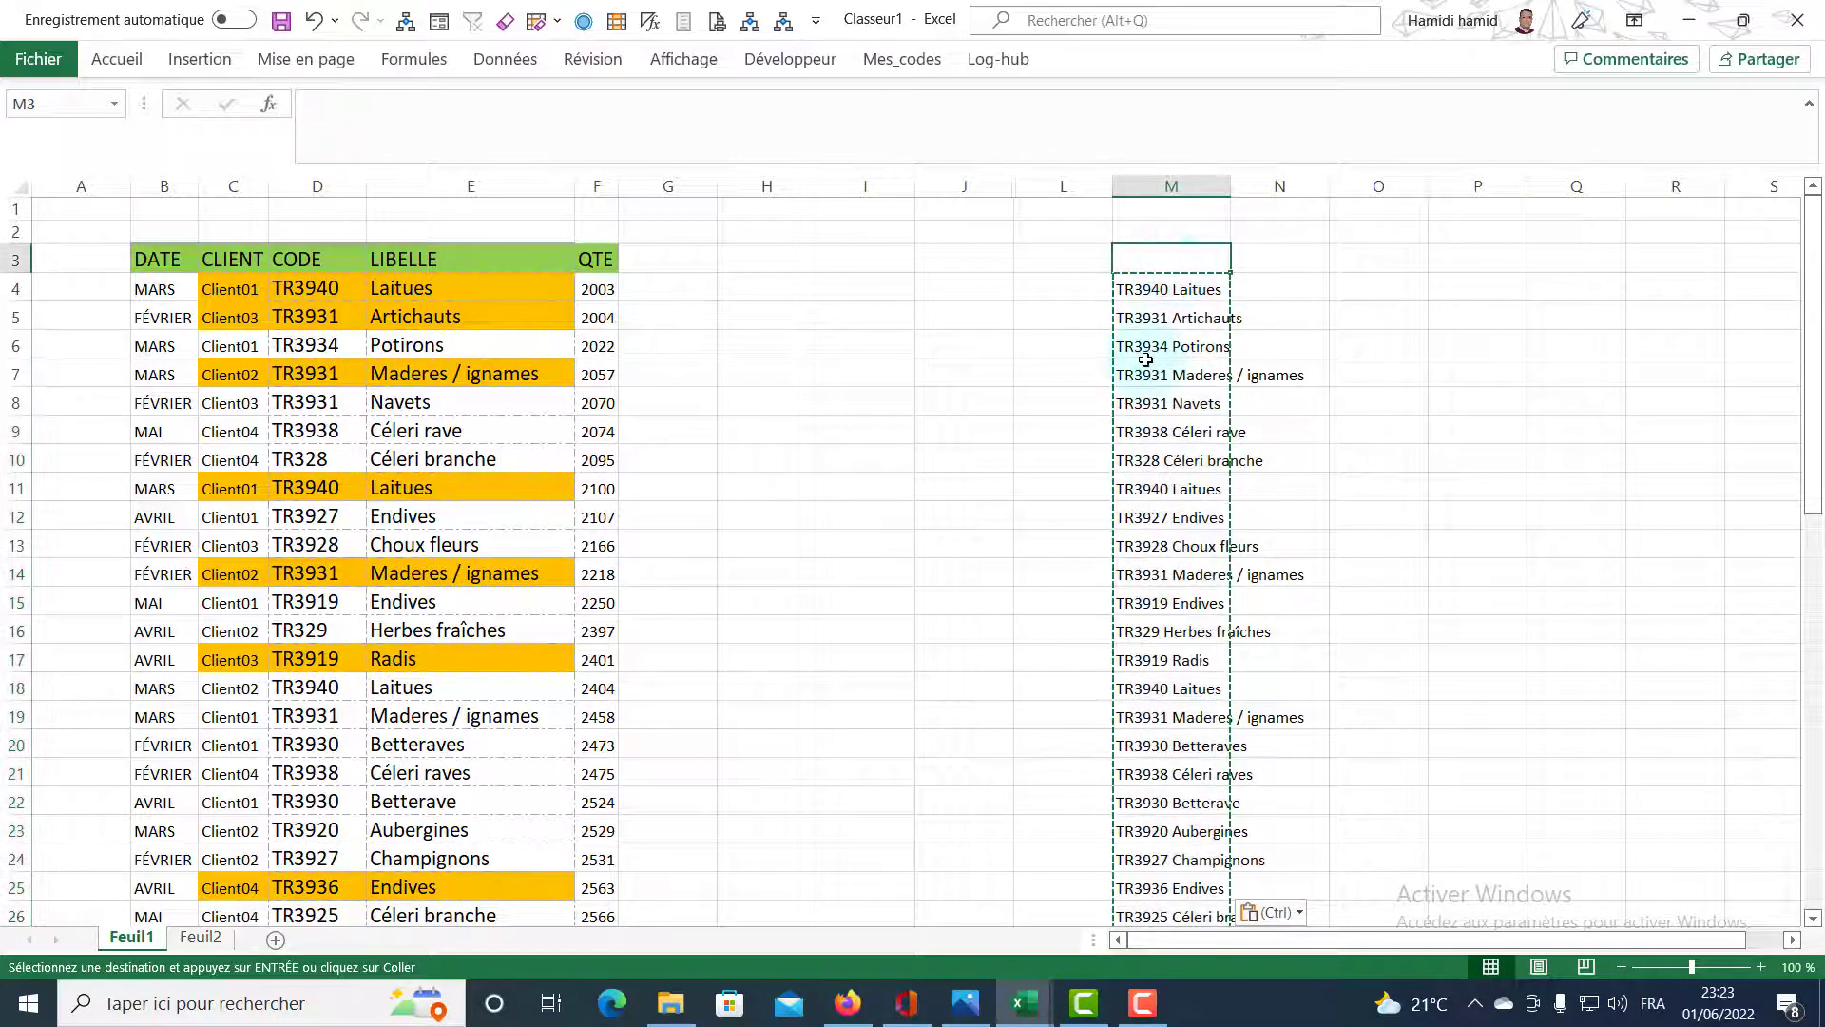
text(code01)
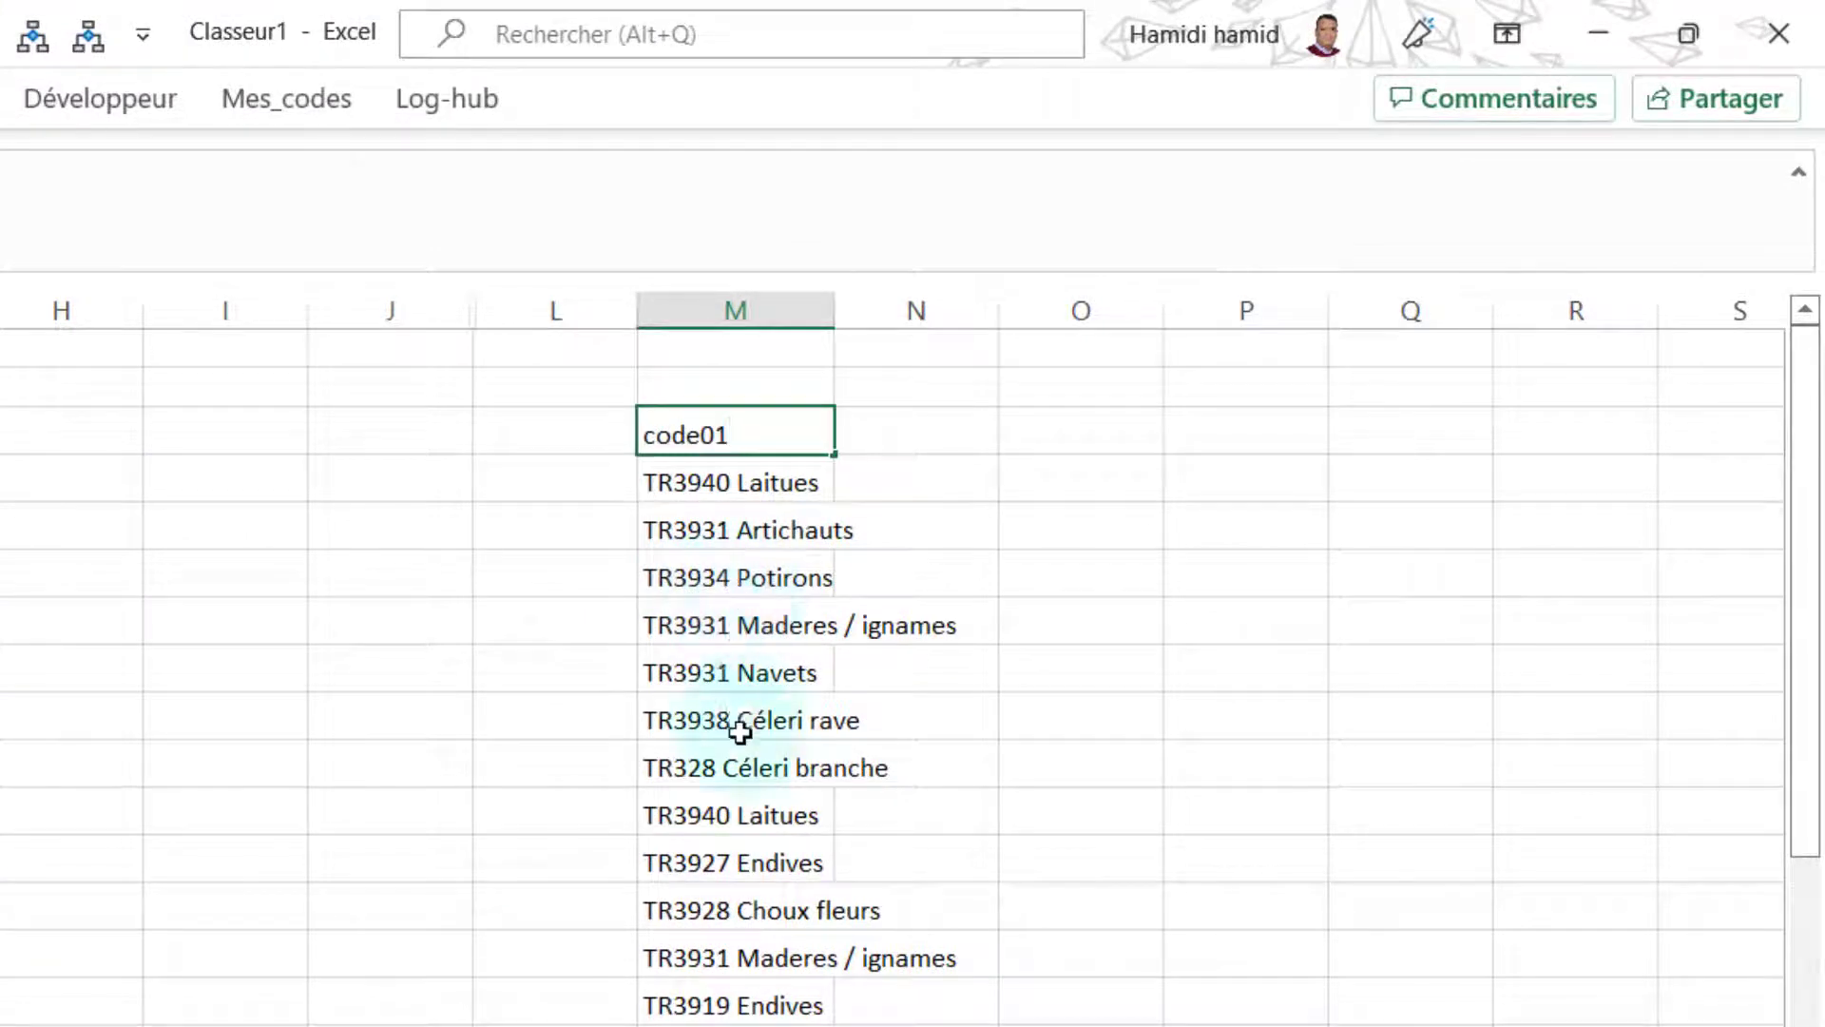
Commit the code01 heading and autofit column M to its longest entry.
click(741, 765)
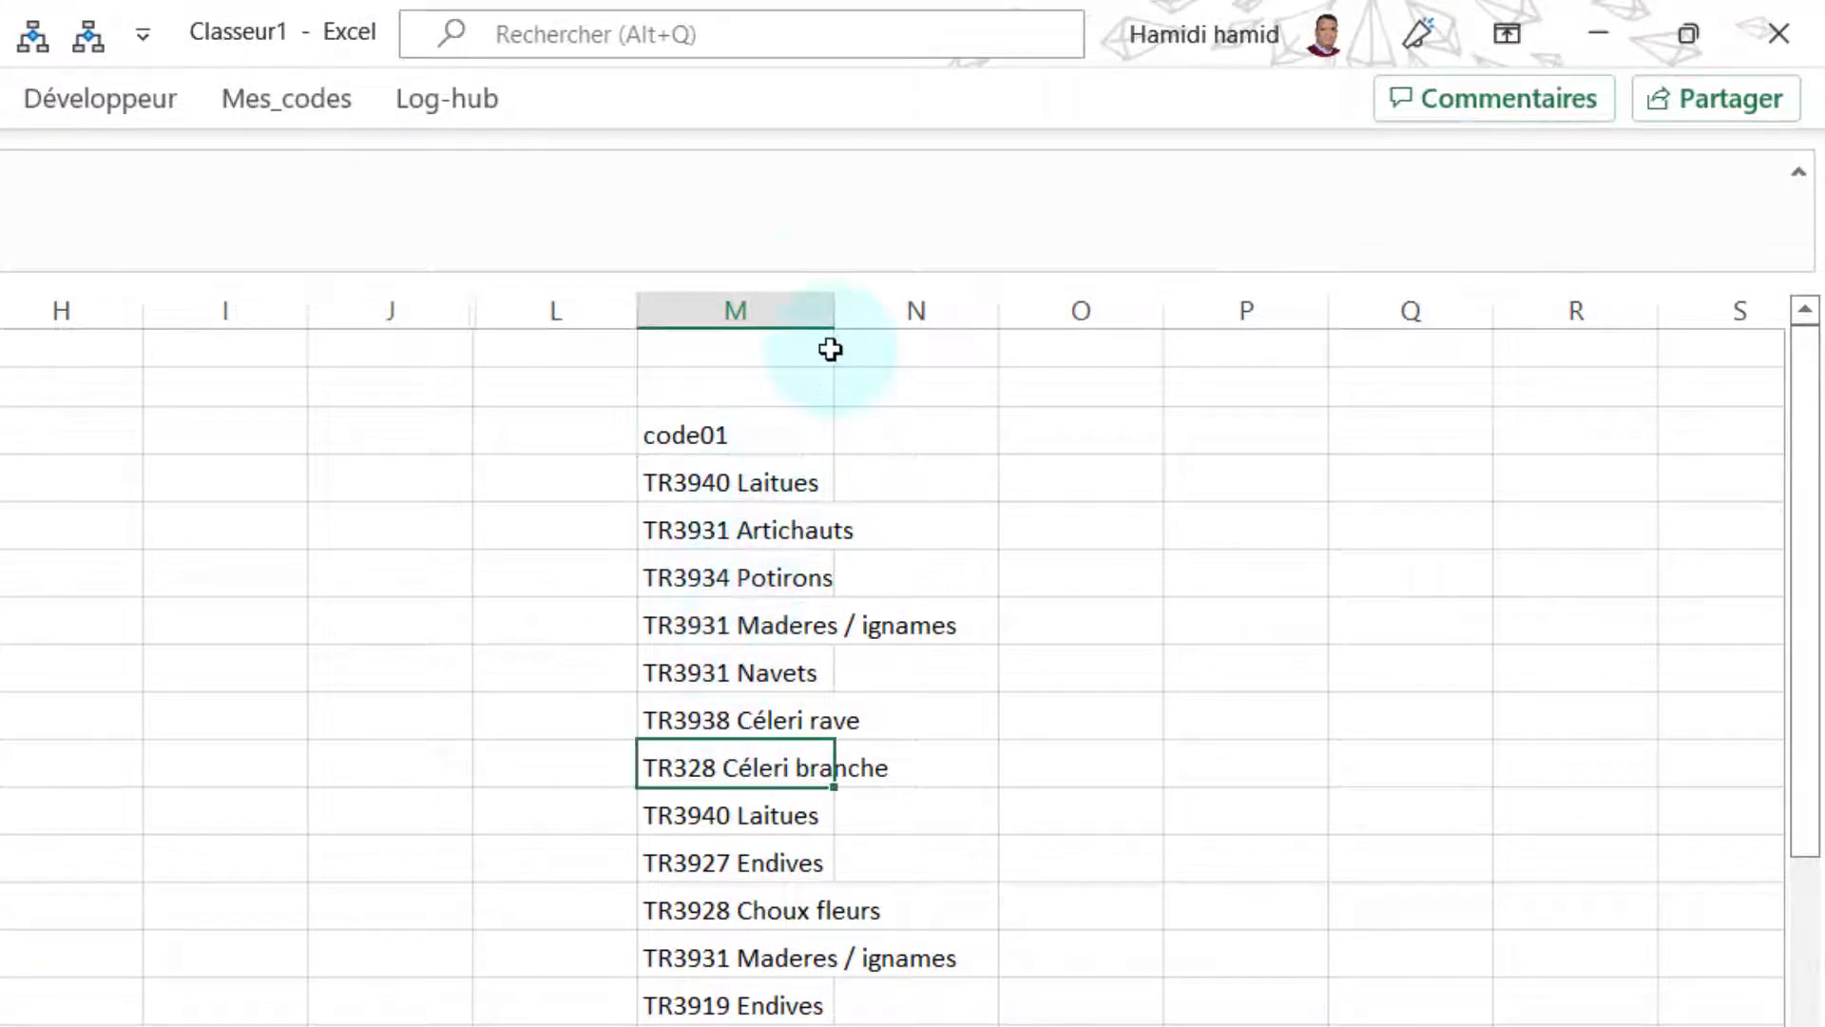
double_click(833, 311)
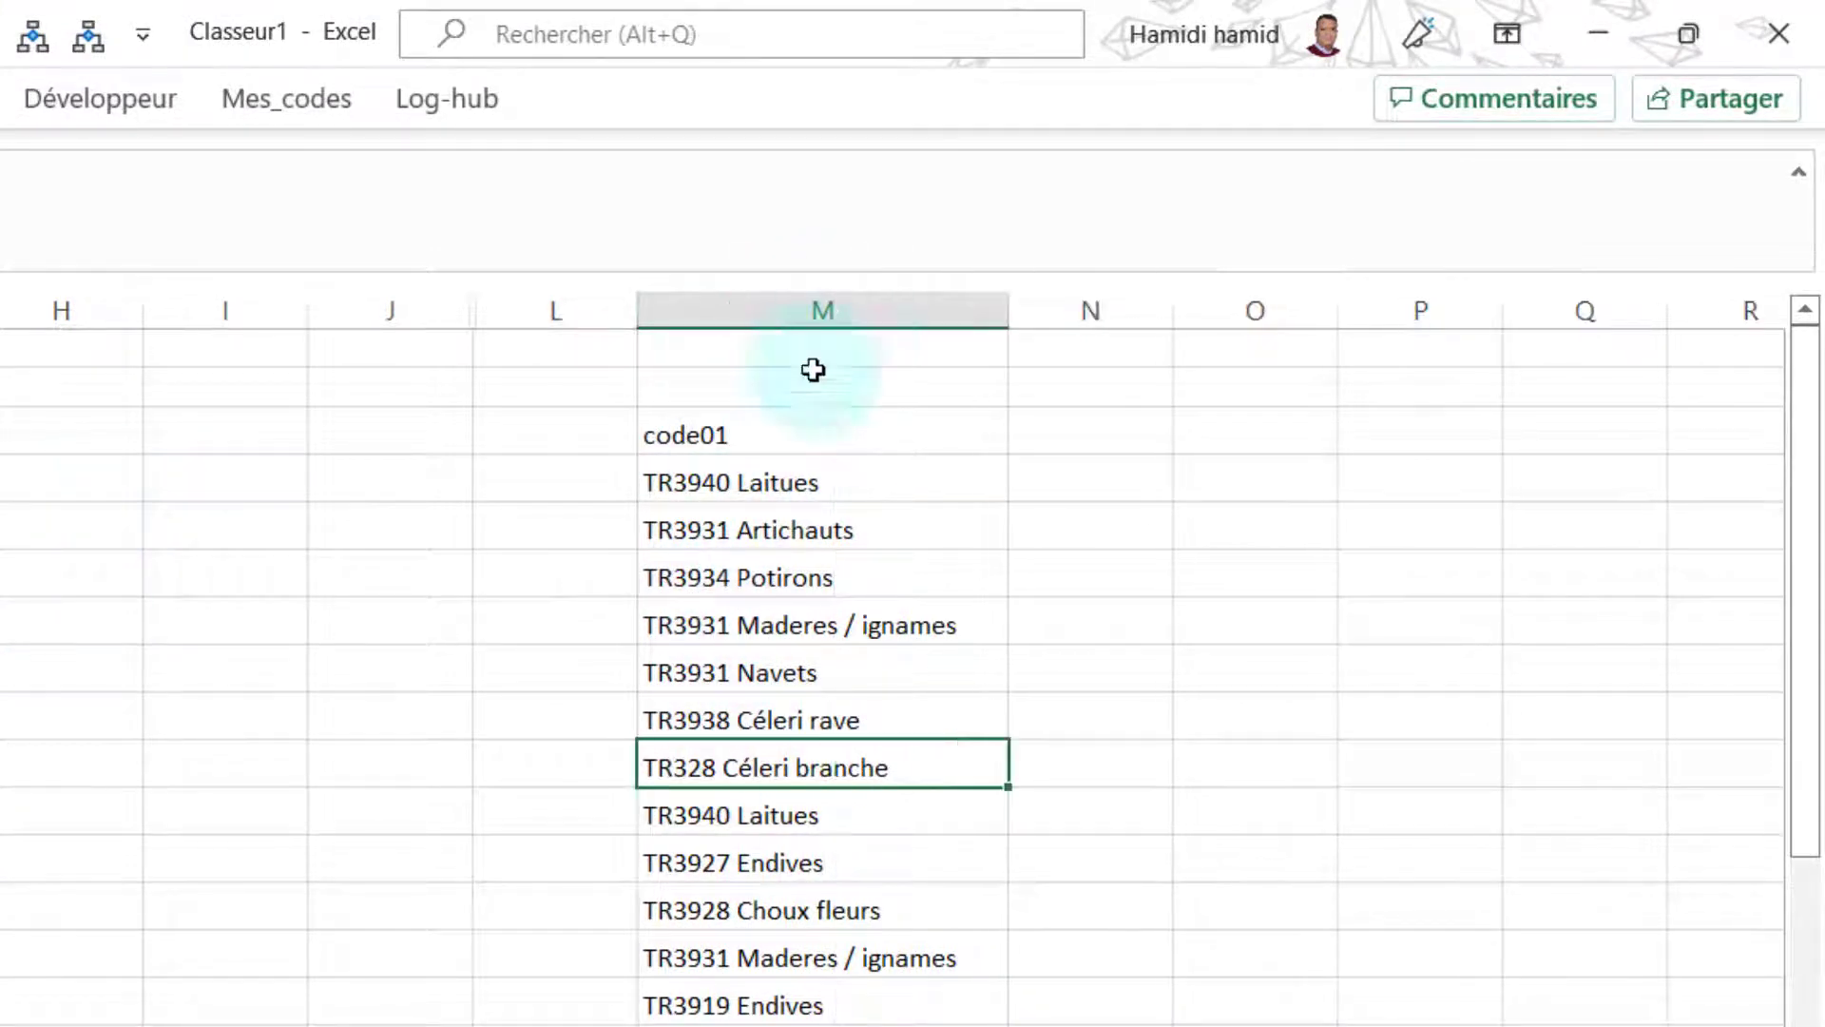
click(759, 443)
Select the code01 list to its end and remove its 16 duplicate entries.
scroll(759, 443, down, 10)
scroll(758, 443, down, 10)
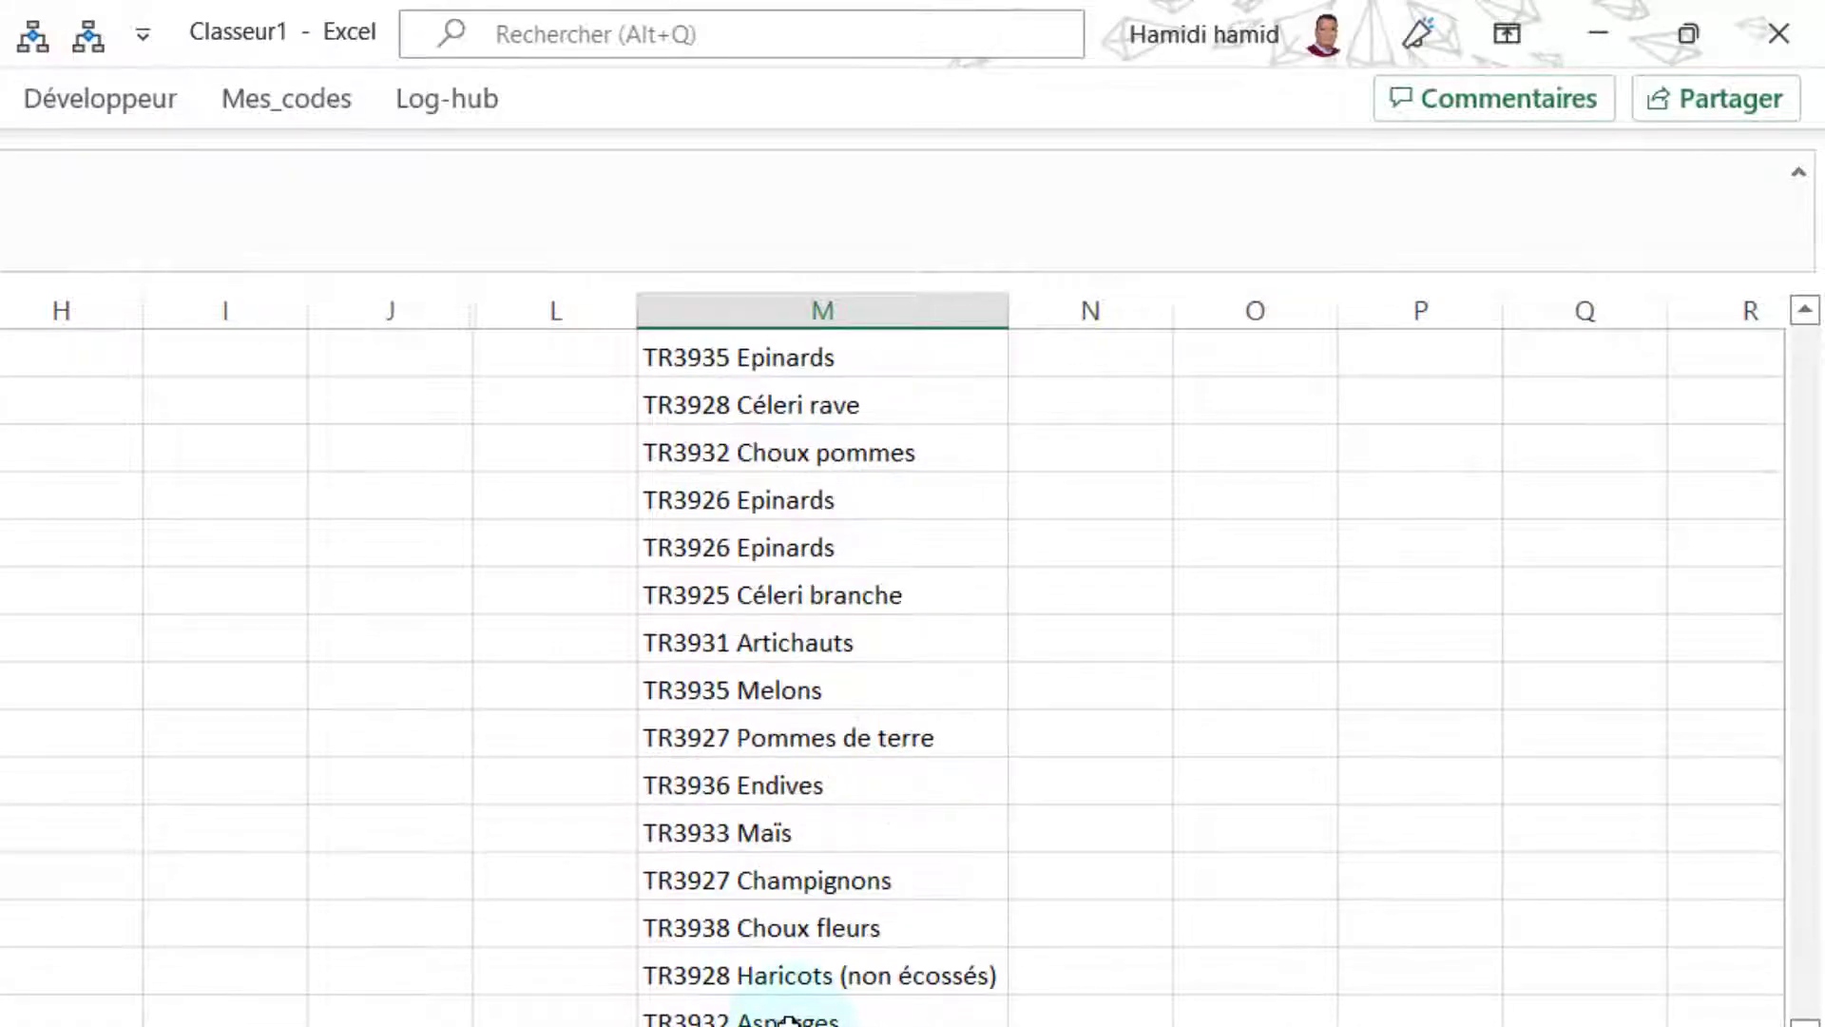
key(ctrl+shift+Down)
scroll(787, 1017, up, 4)
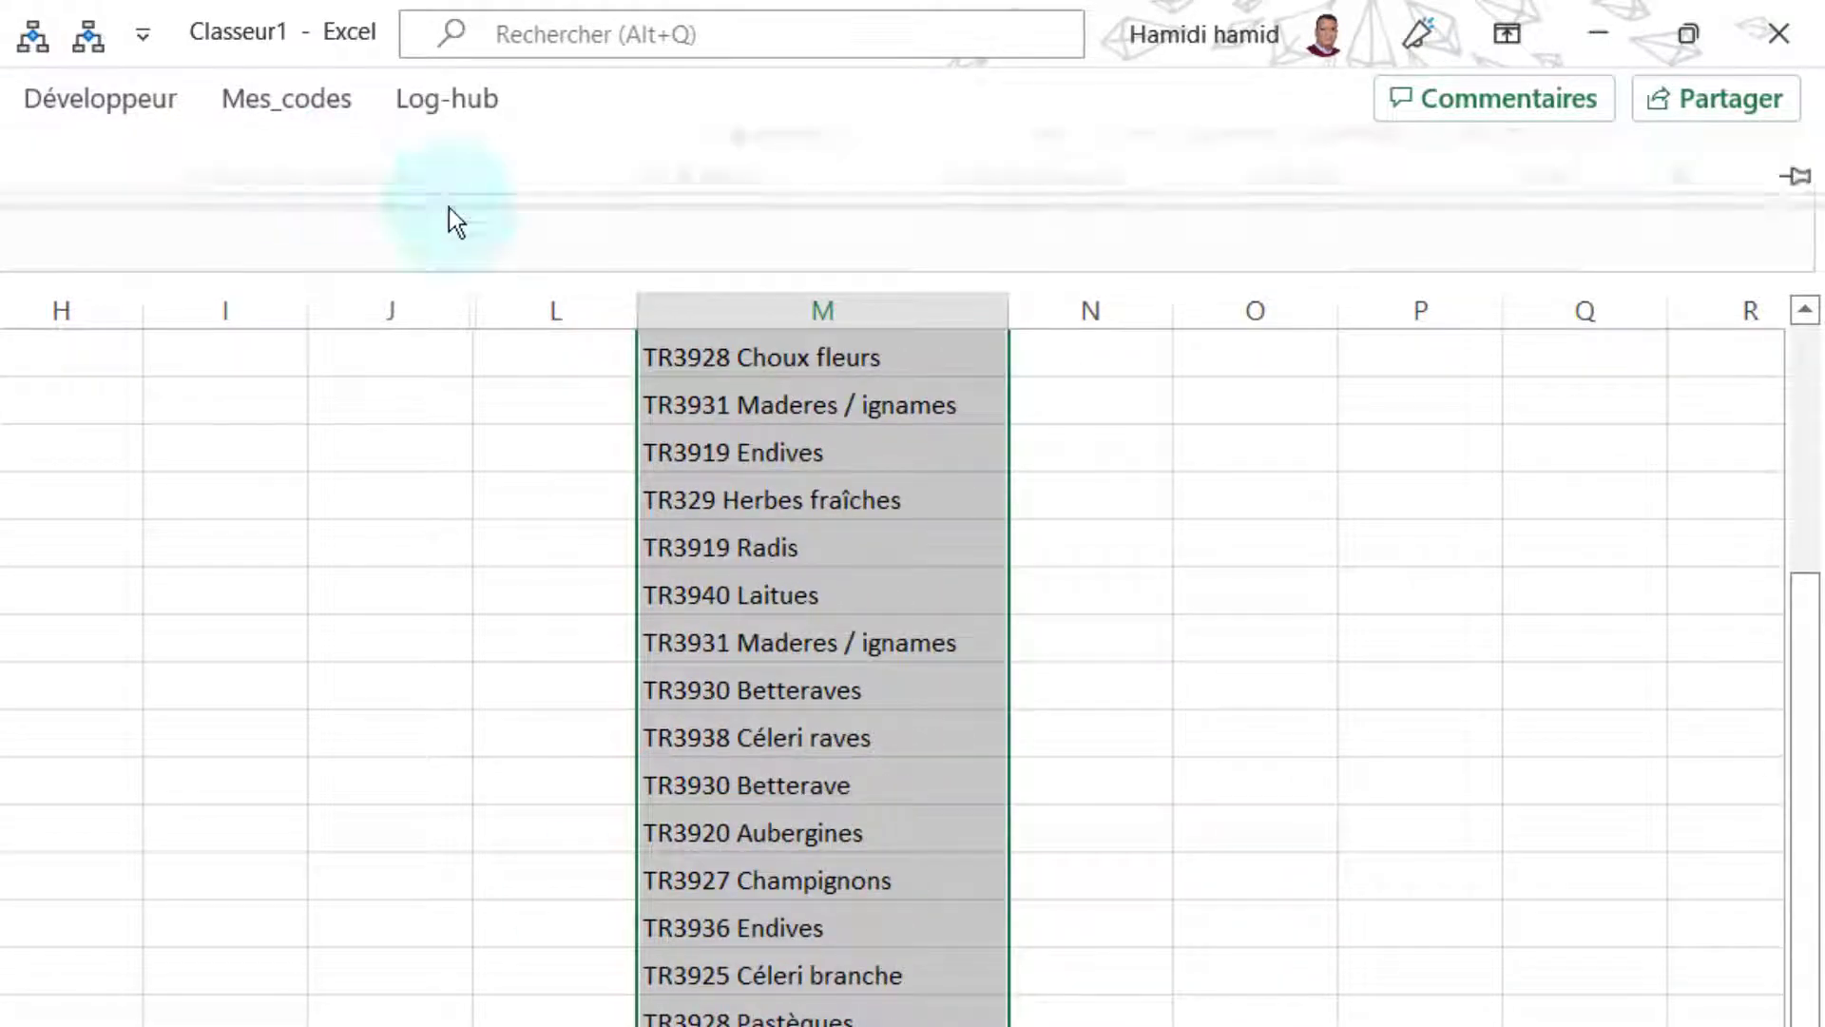
click(1075, 209)
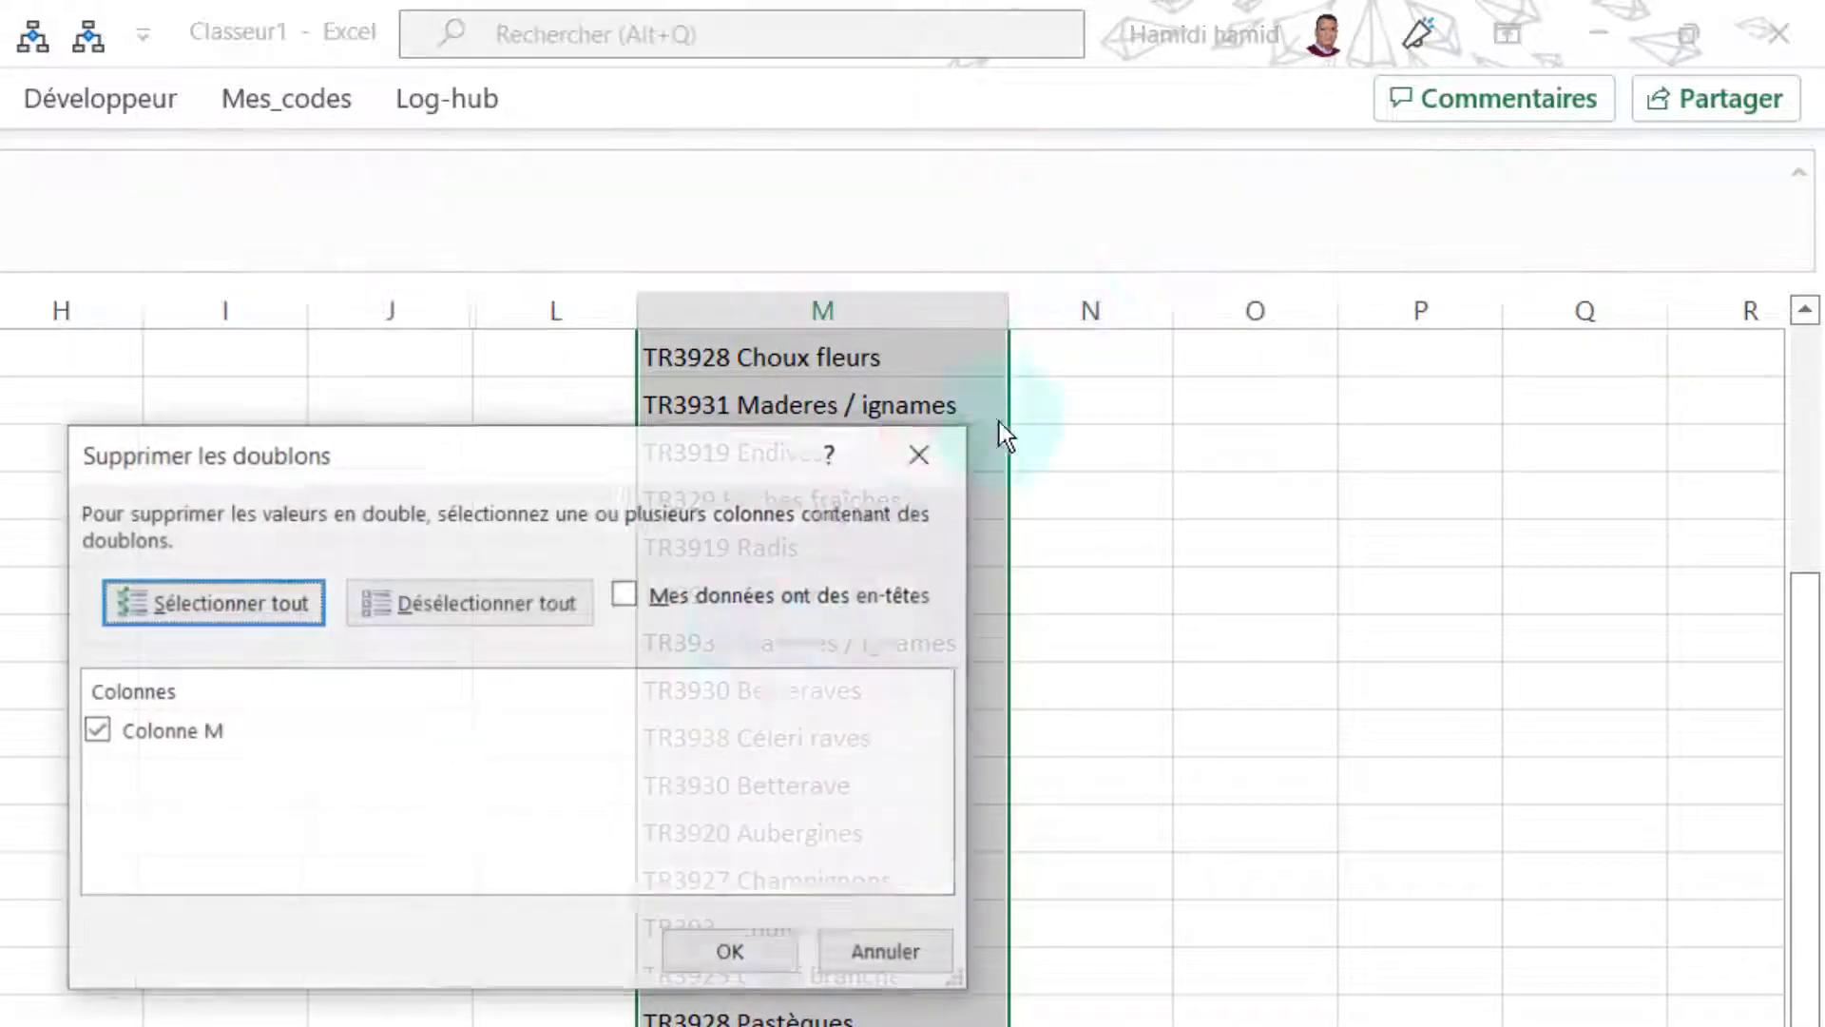
click(704, 950)
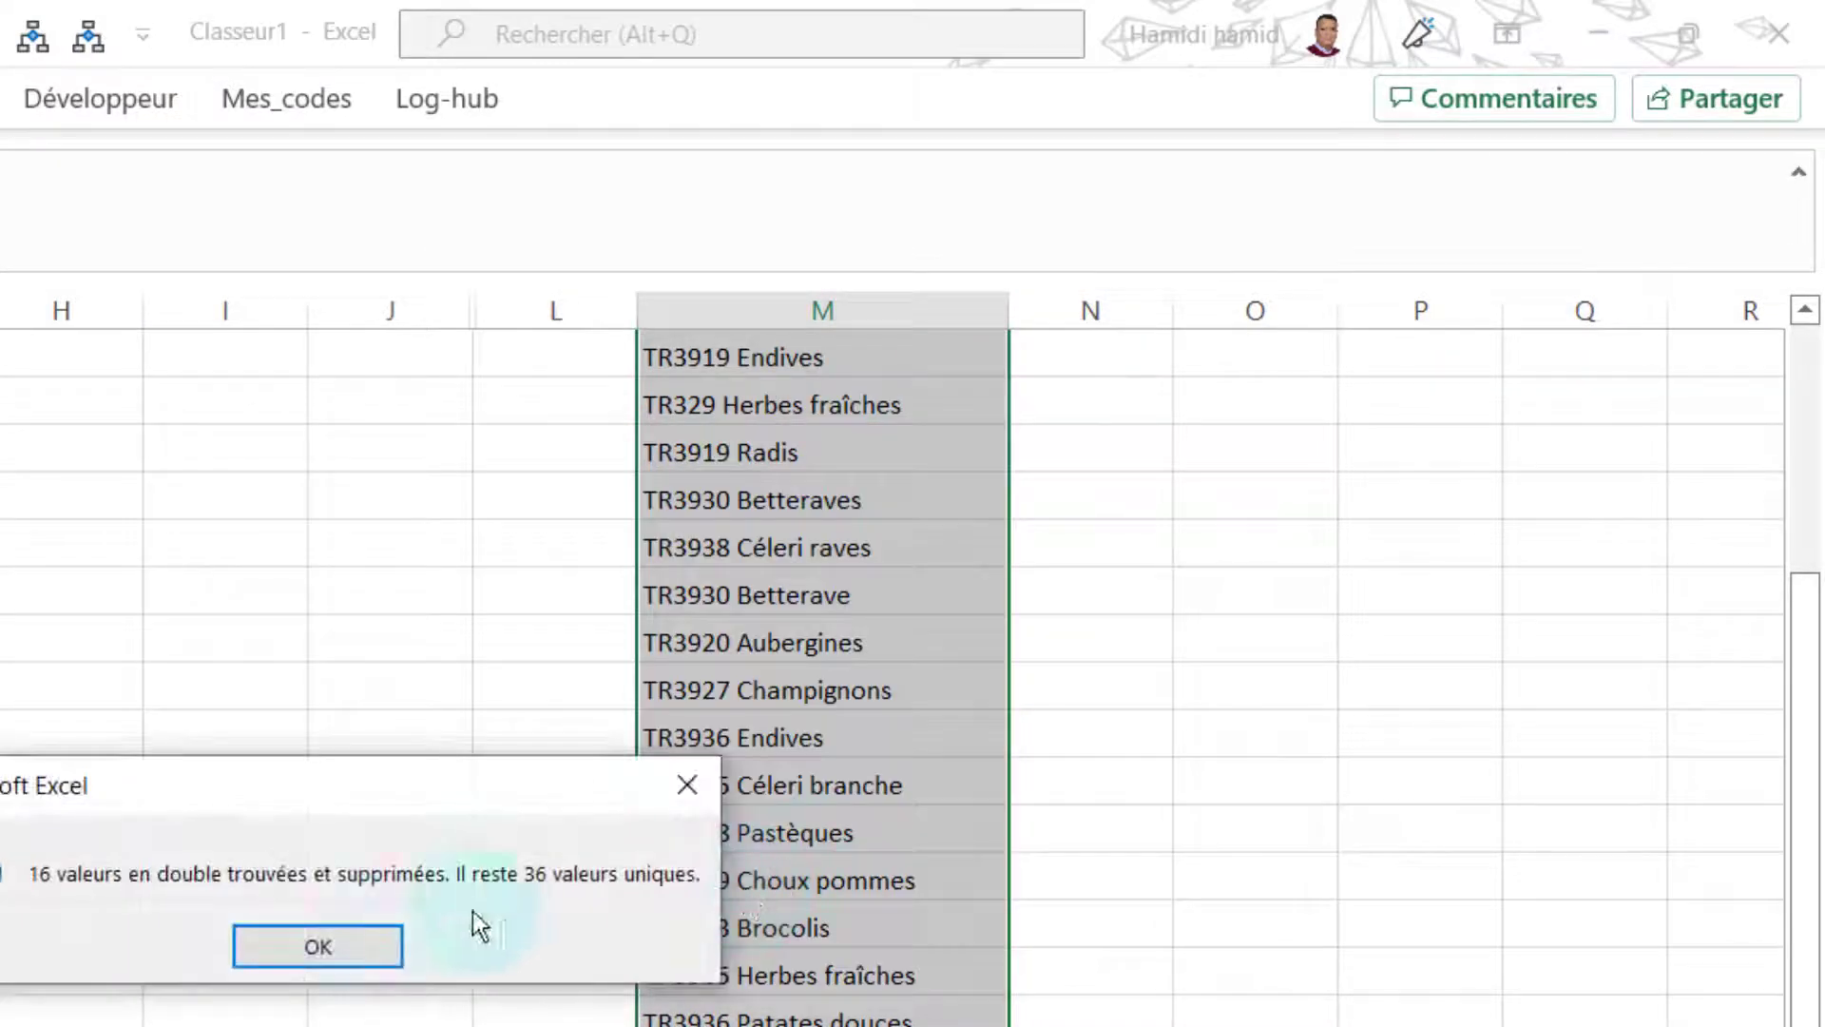
click(371, 951)
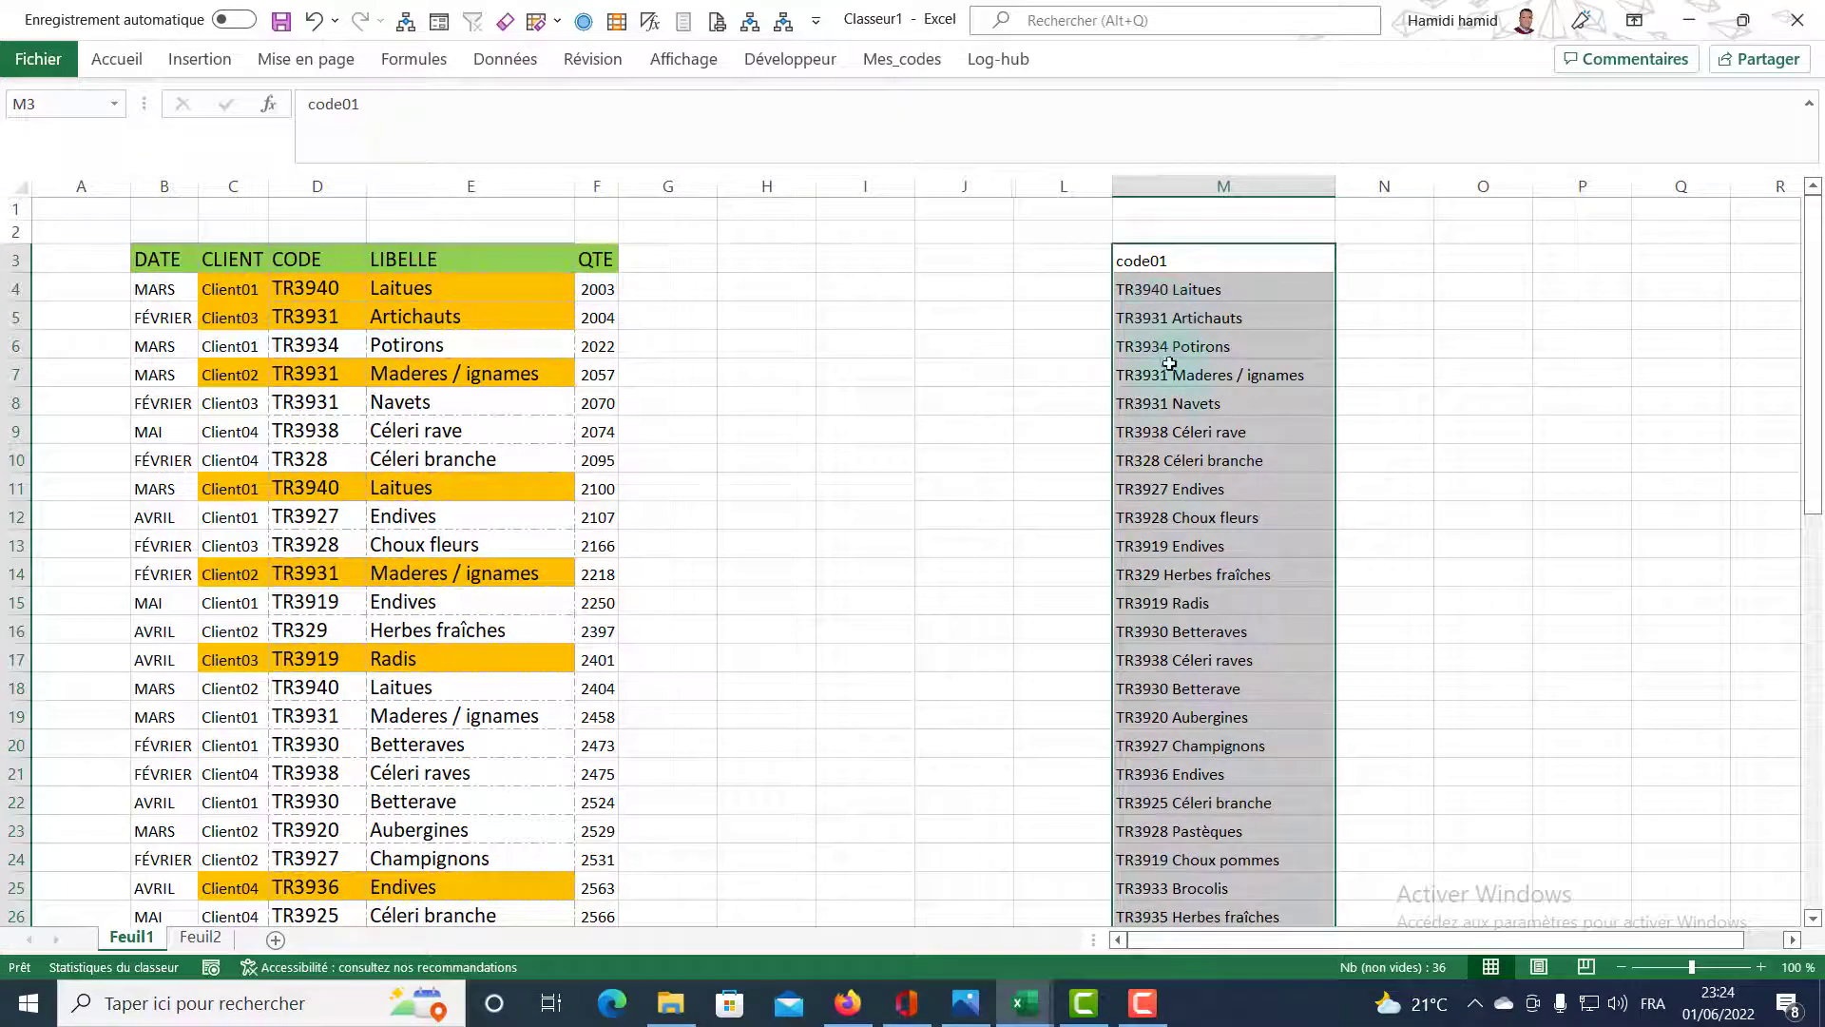
Sort the column M list A to Z, starting from TR328 Céleri branche.
right_click(1170, 398)
mouse_move(1229, 708)
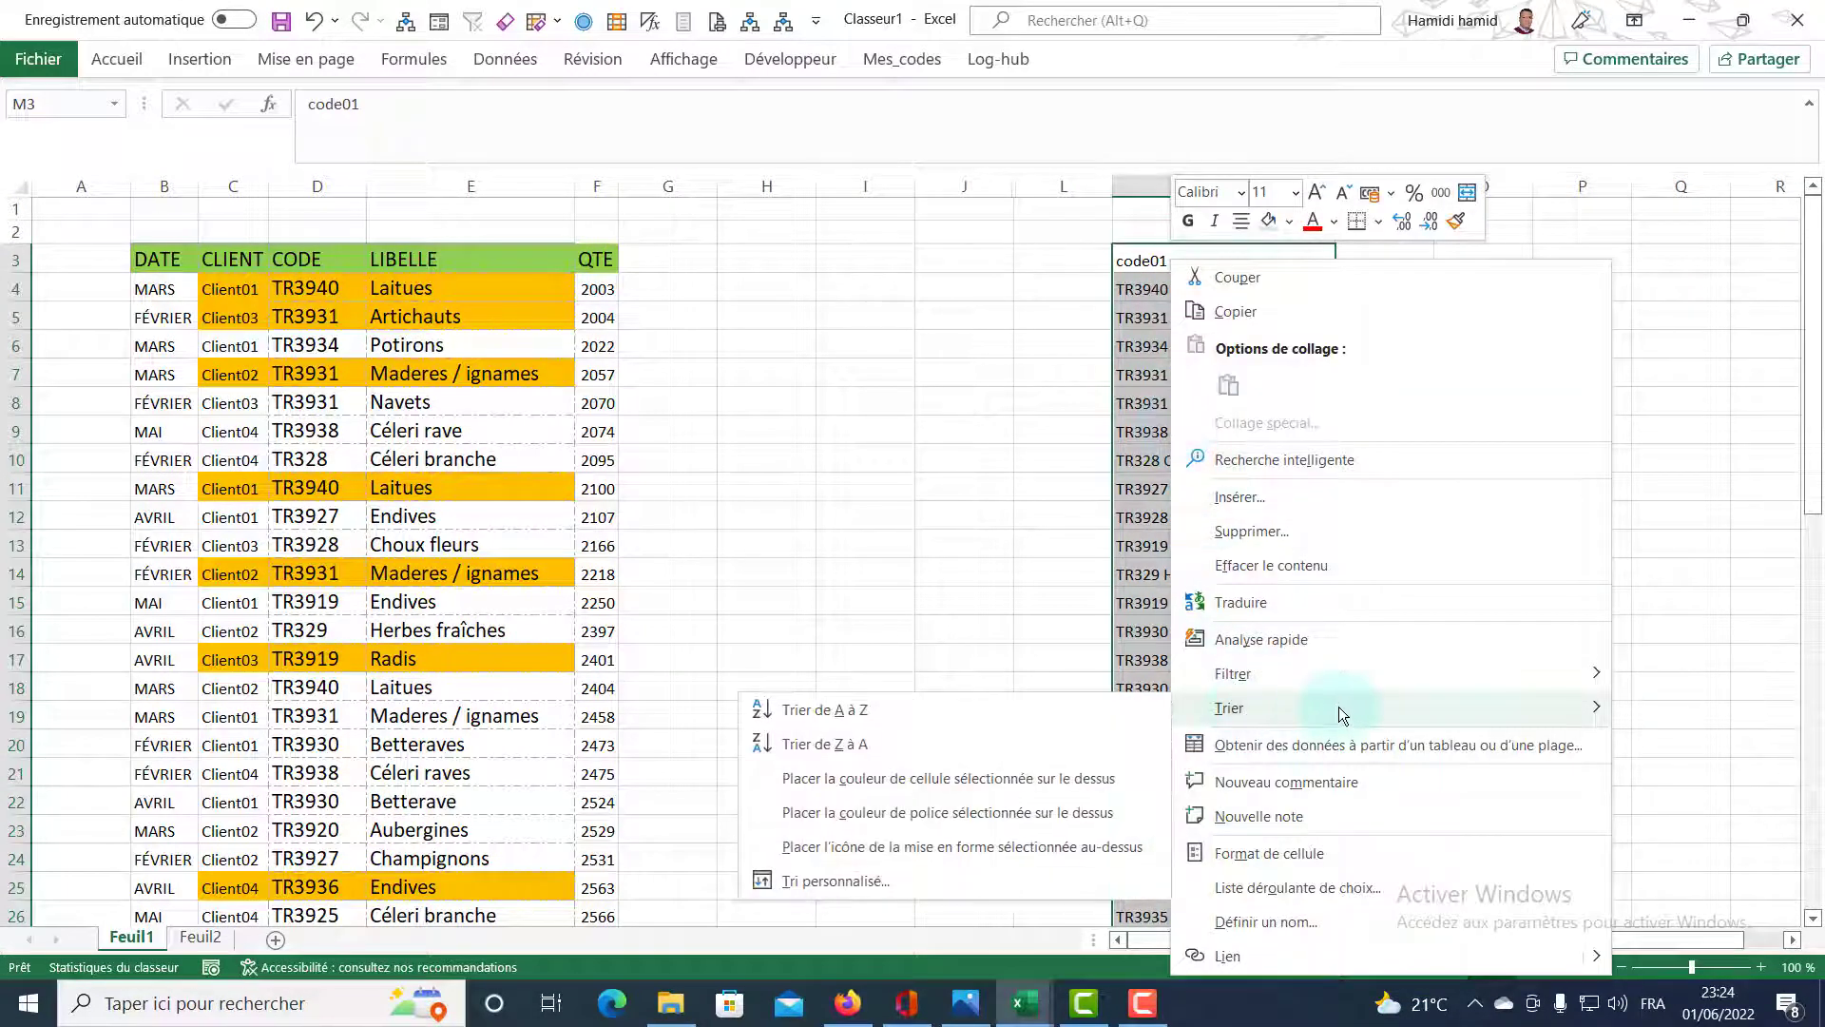
click(846, 713)
click(1167, 261)
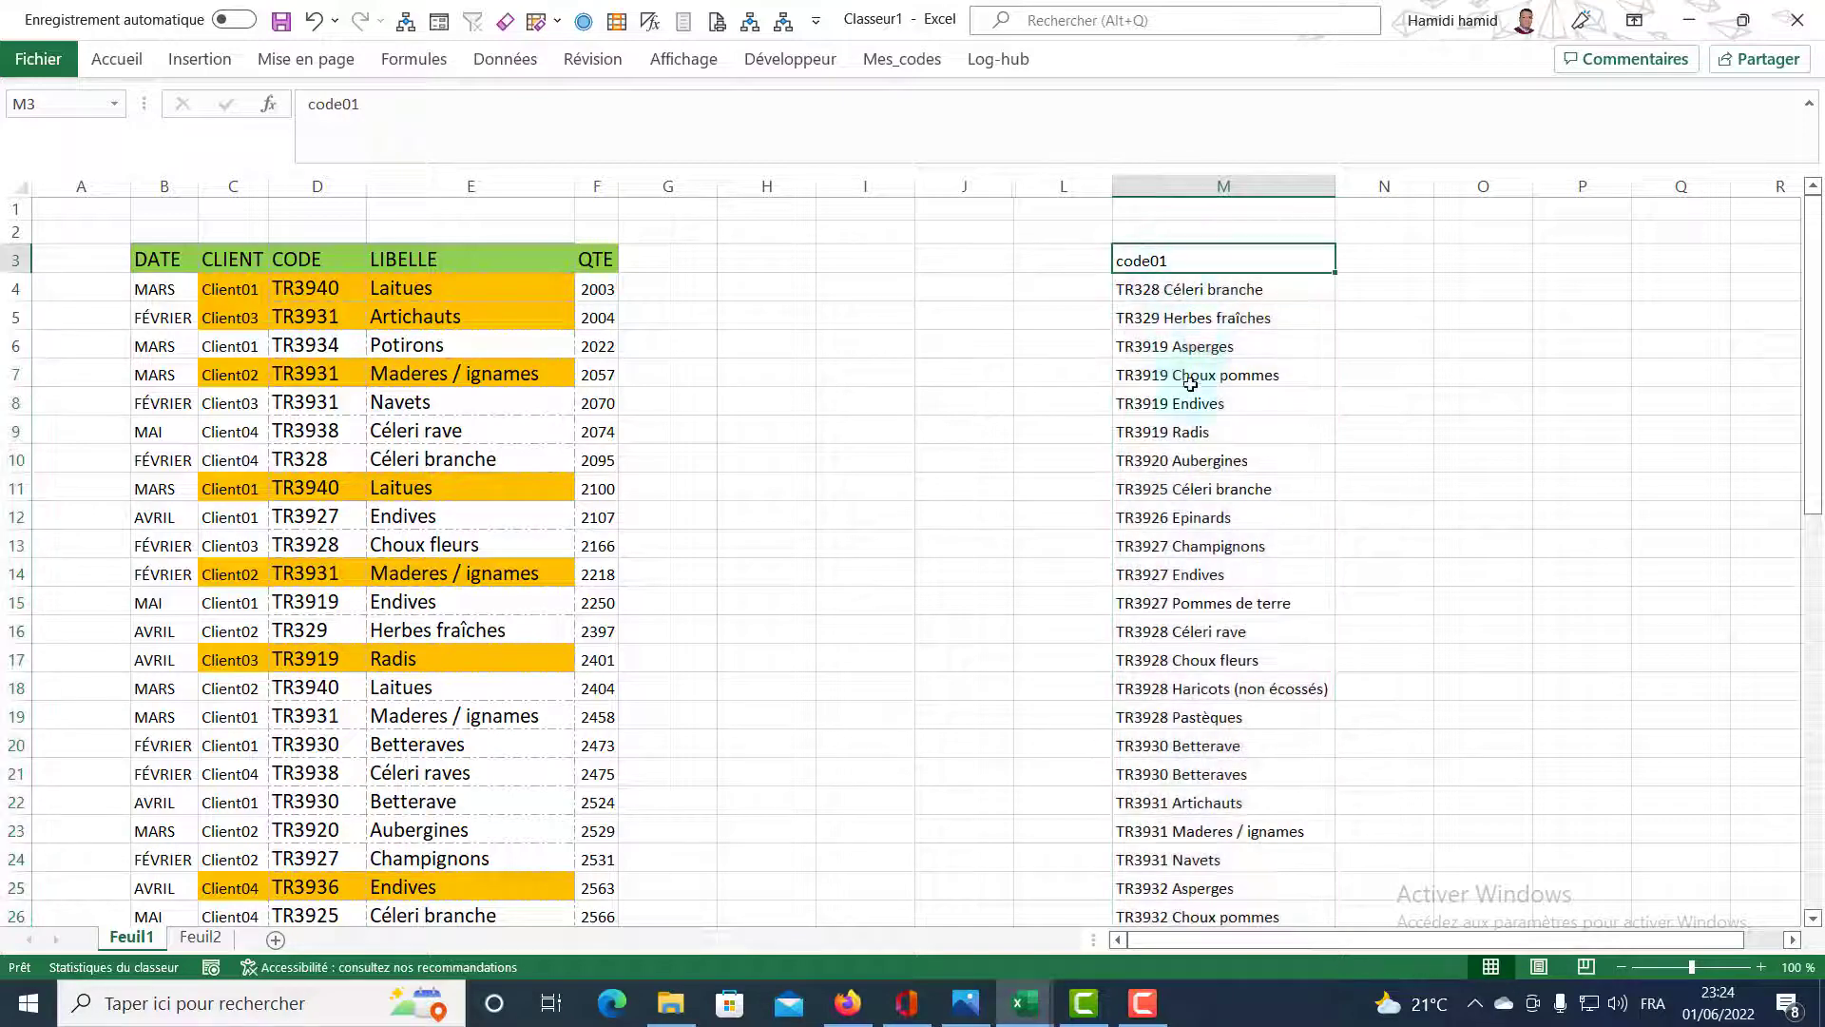
scroll(1177, 475, down, 8)
scroll(1179, 532, down, 3)
scroll(1183, 513, up, 3)
scroll(1183, 530, up, 6)
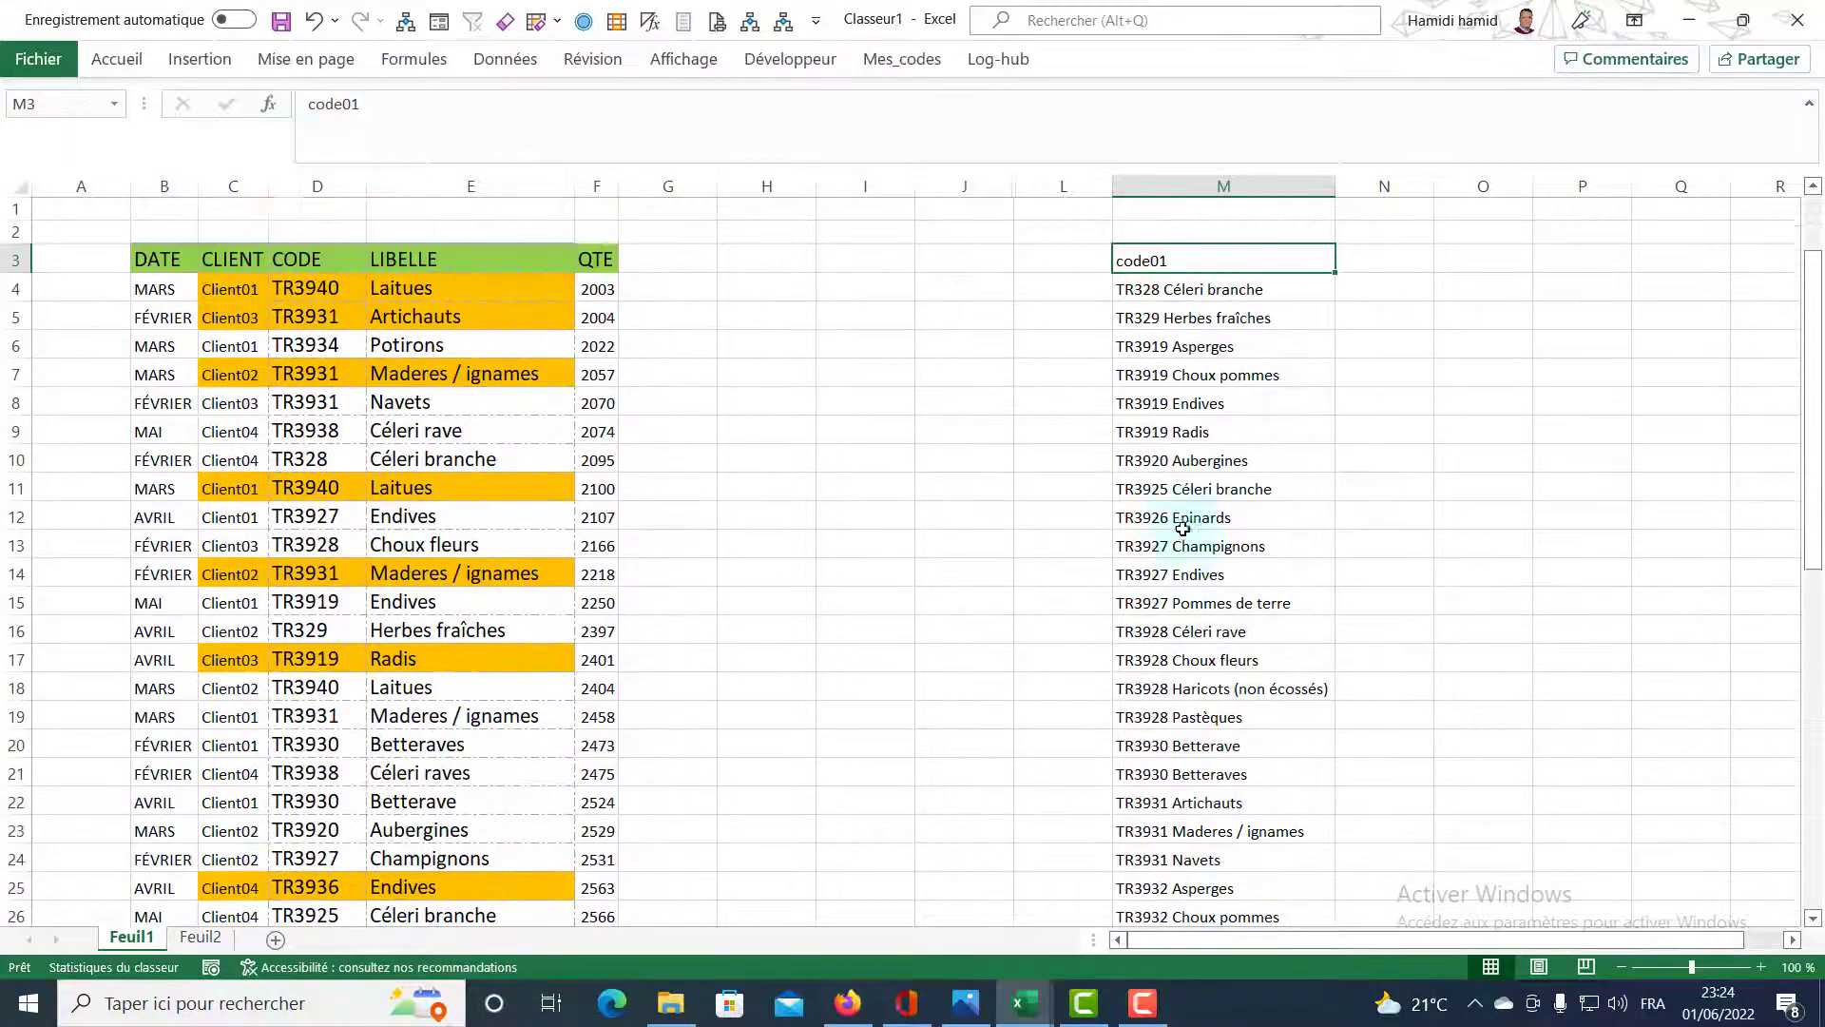
Open the custom lists editor from Excel's advanced options.
click(54, 61)
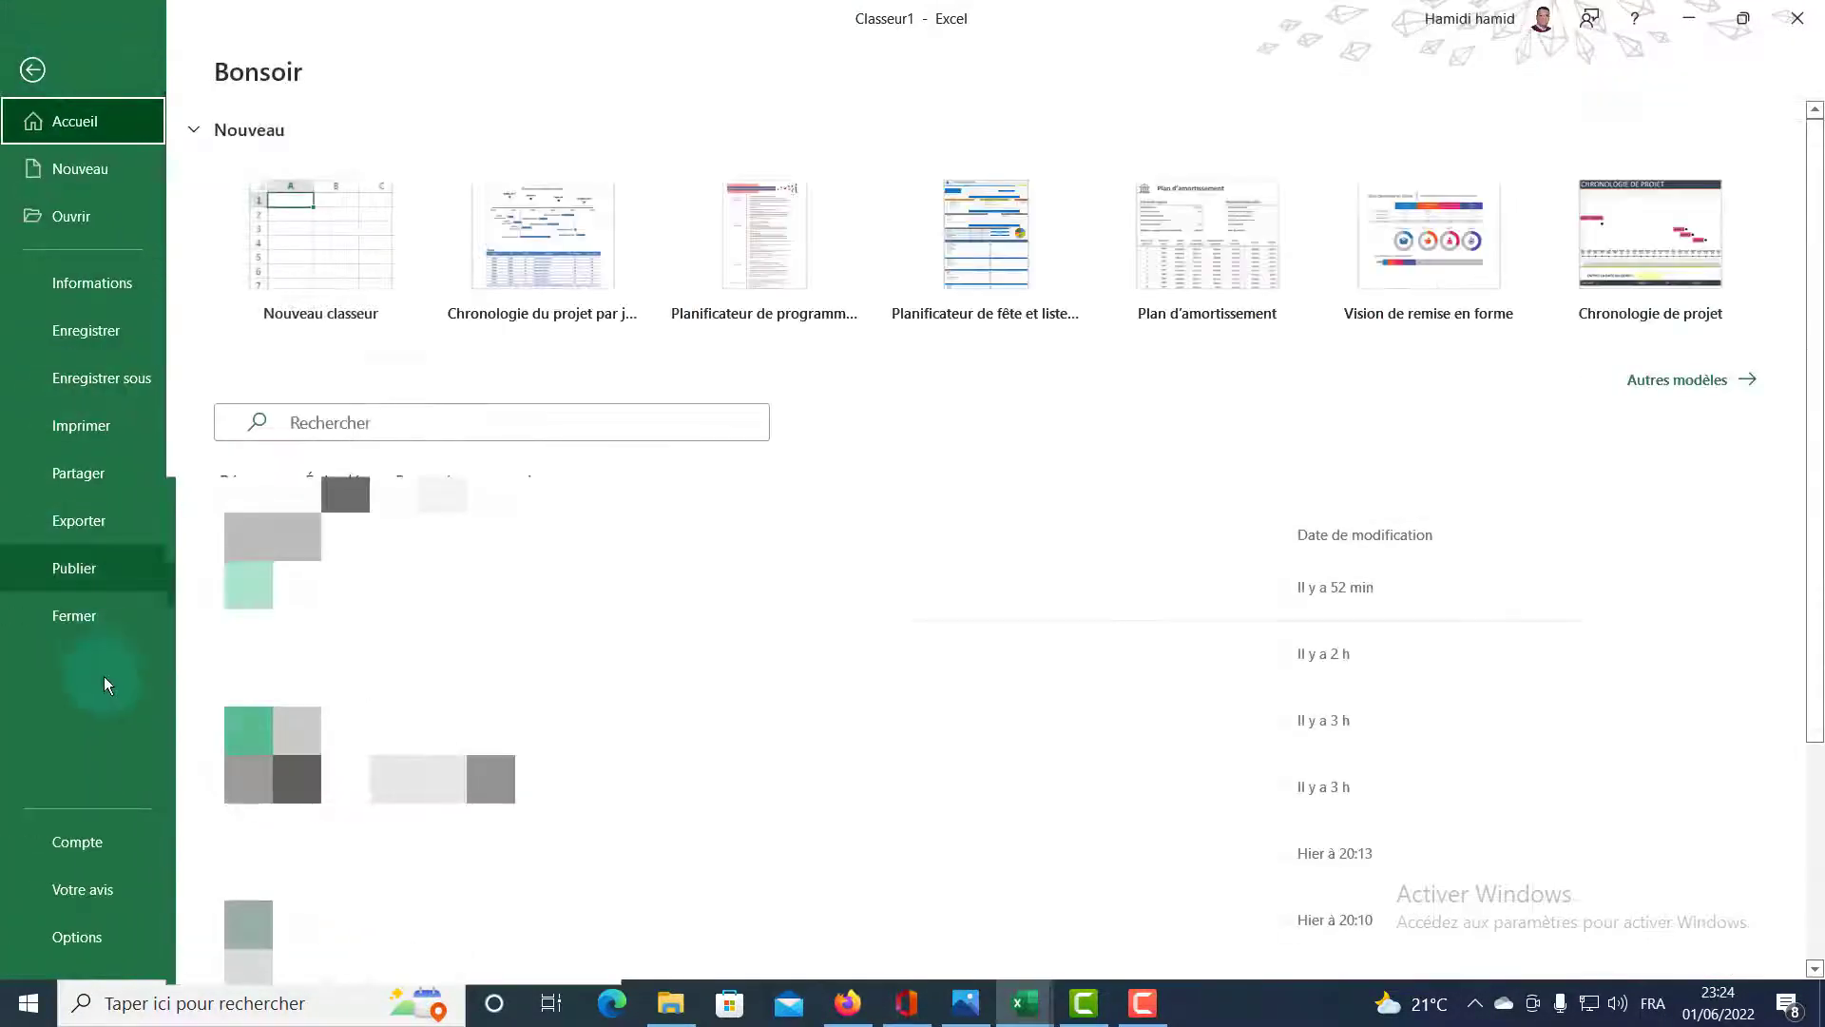
click(82, 942)
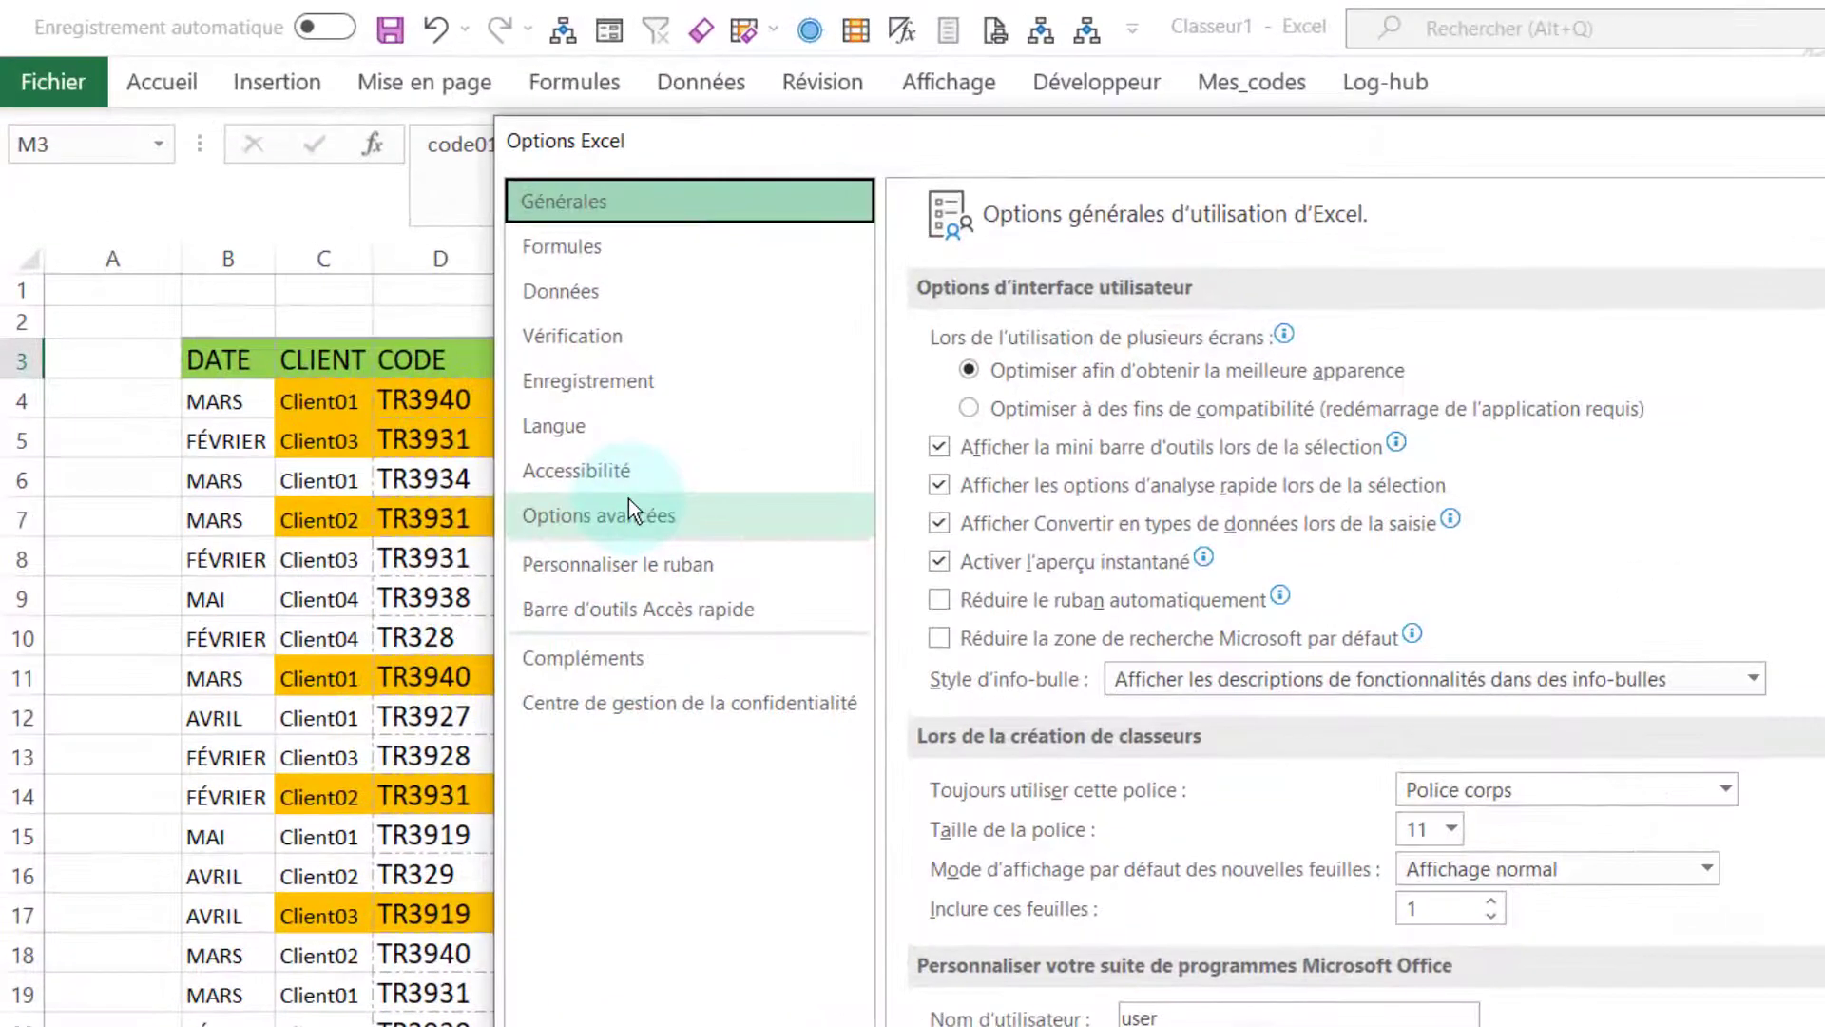
click(570, 453)
drag(1703, 298, 1703, 723)
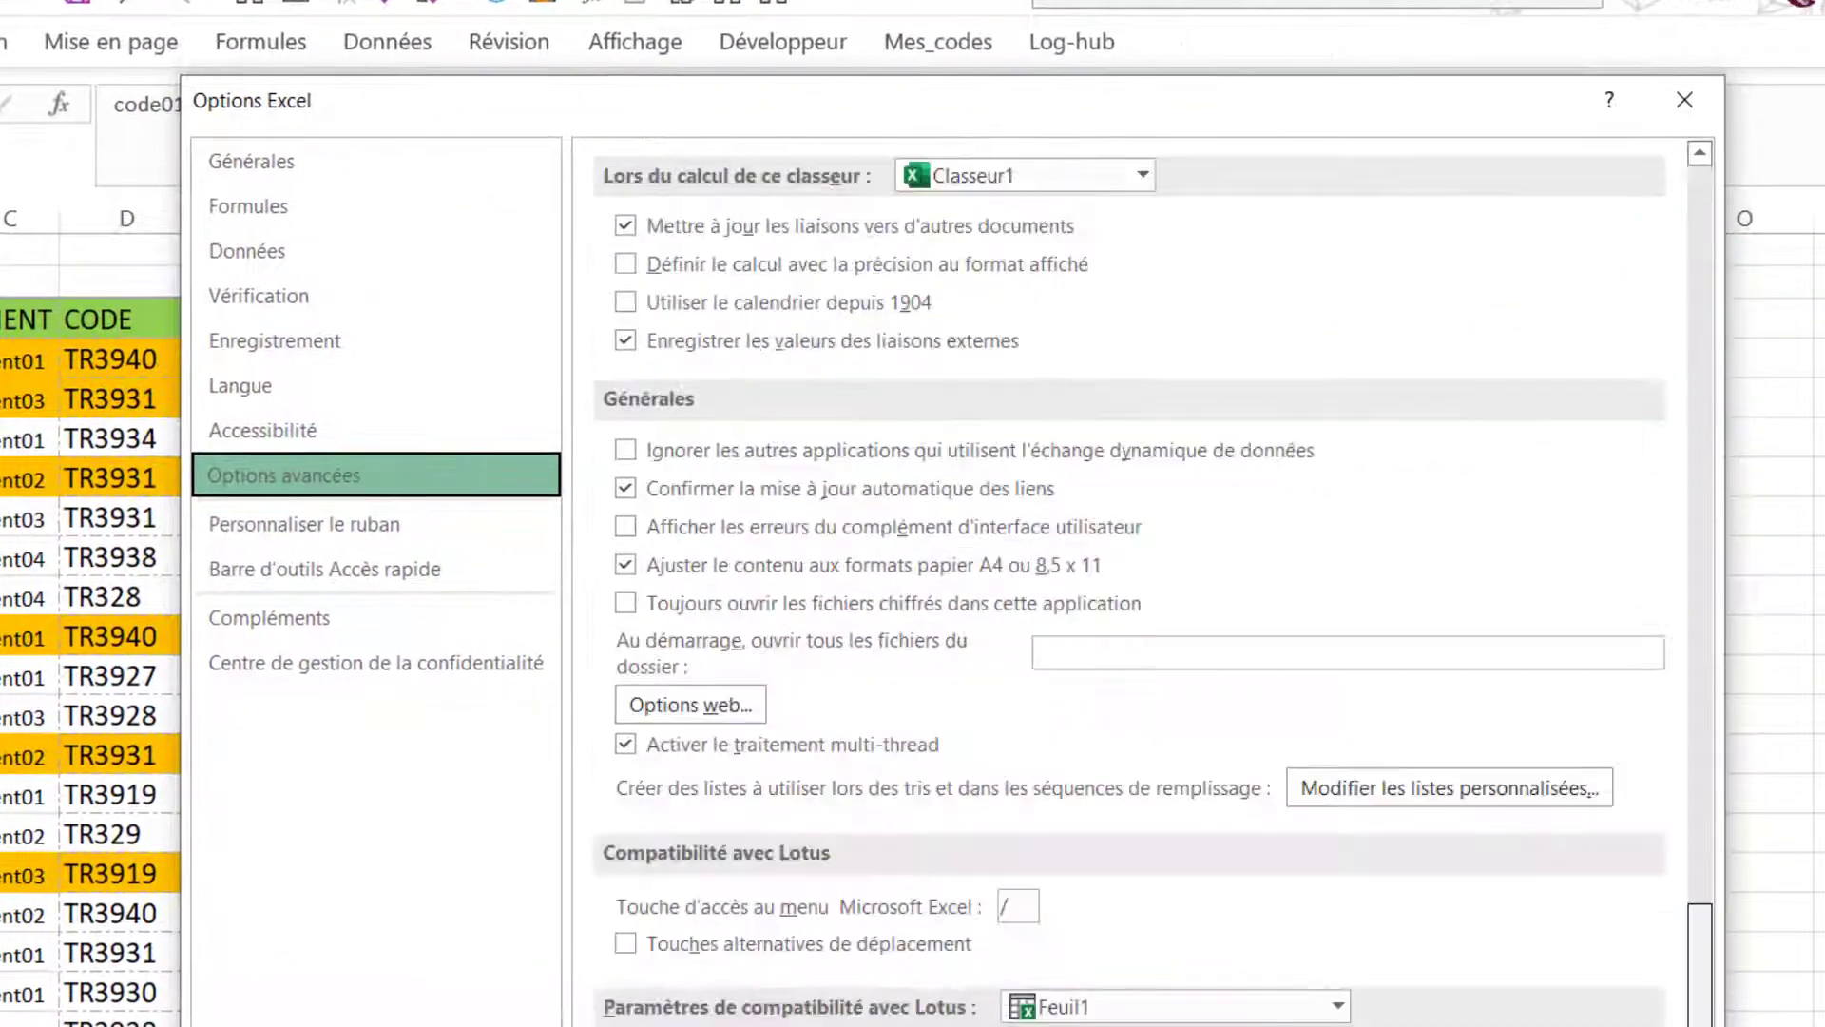
click(1388, 796)
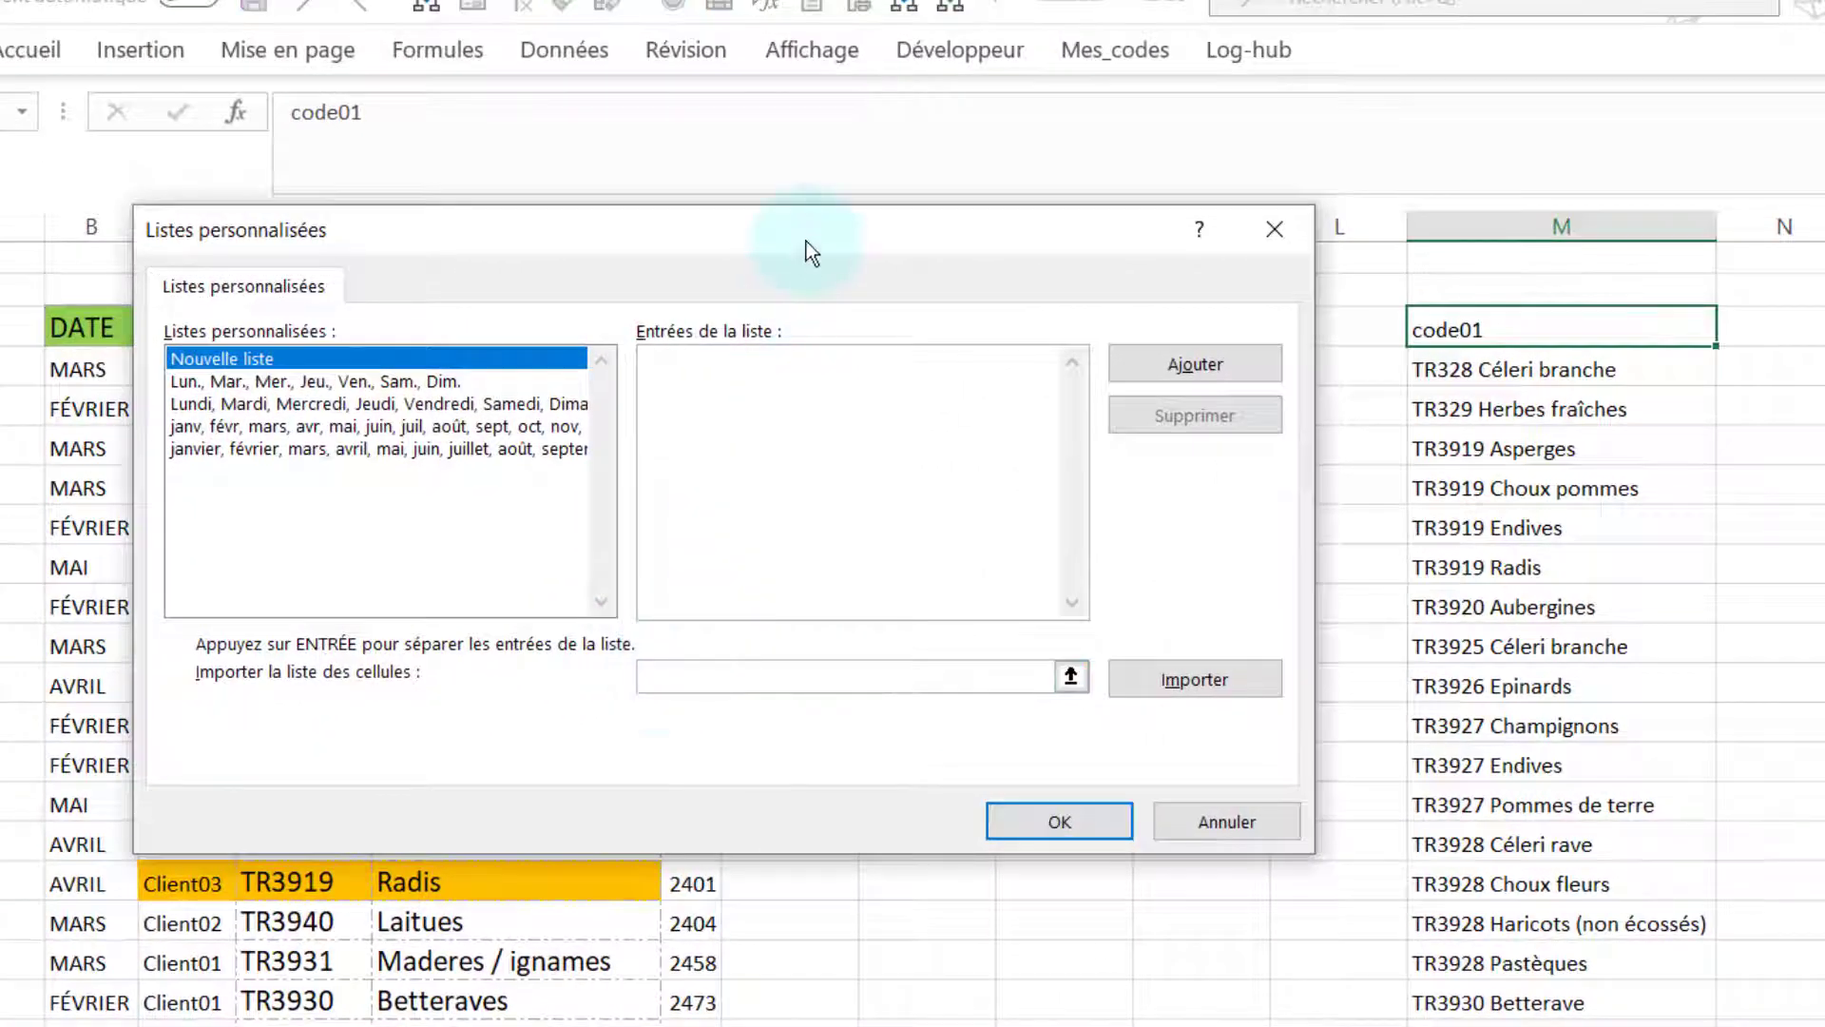
Import $M$3:$M$38 as a new custom list and save it.
drag(806, 252, 617, 221)
click(1446, 328)
scroll(1537, 929, down, 4)
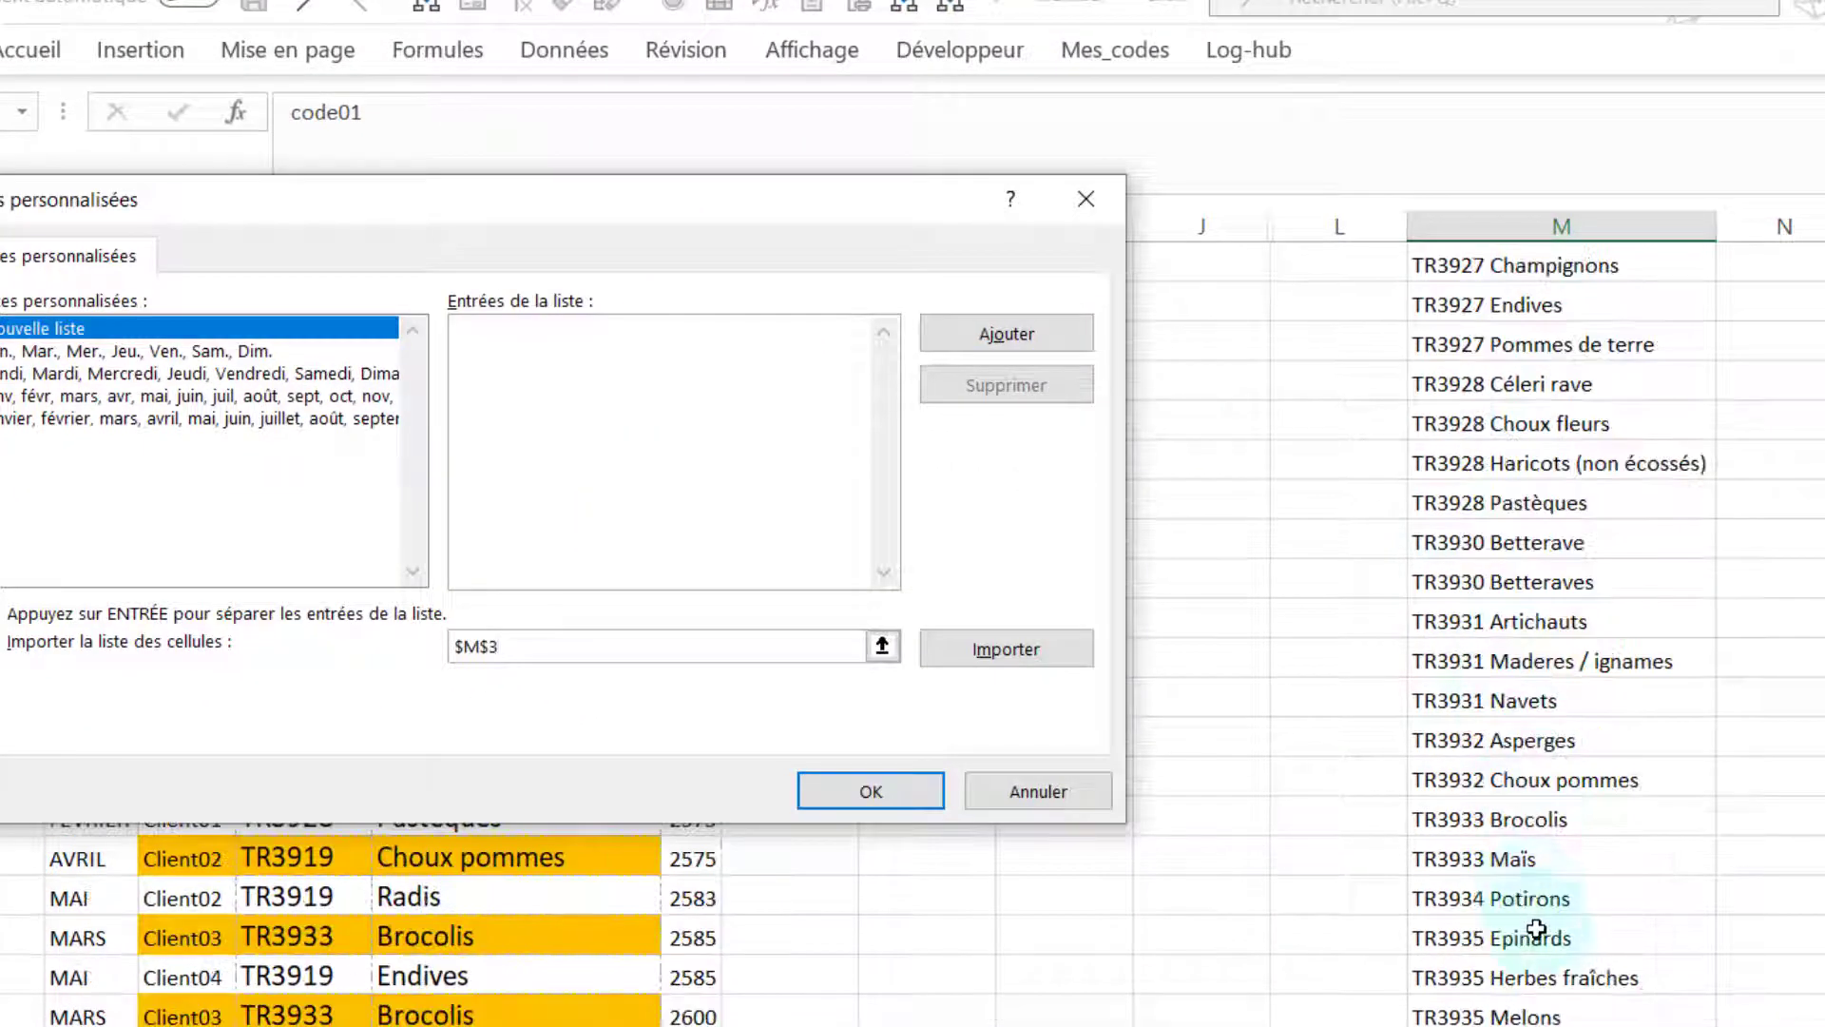
scroll(1521, 855, down, 4)
shift+click(1506, 776)
scroll(1350, 755, up, 5)
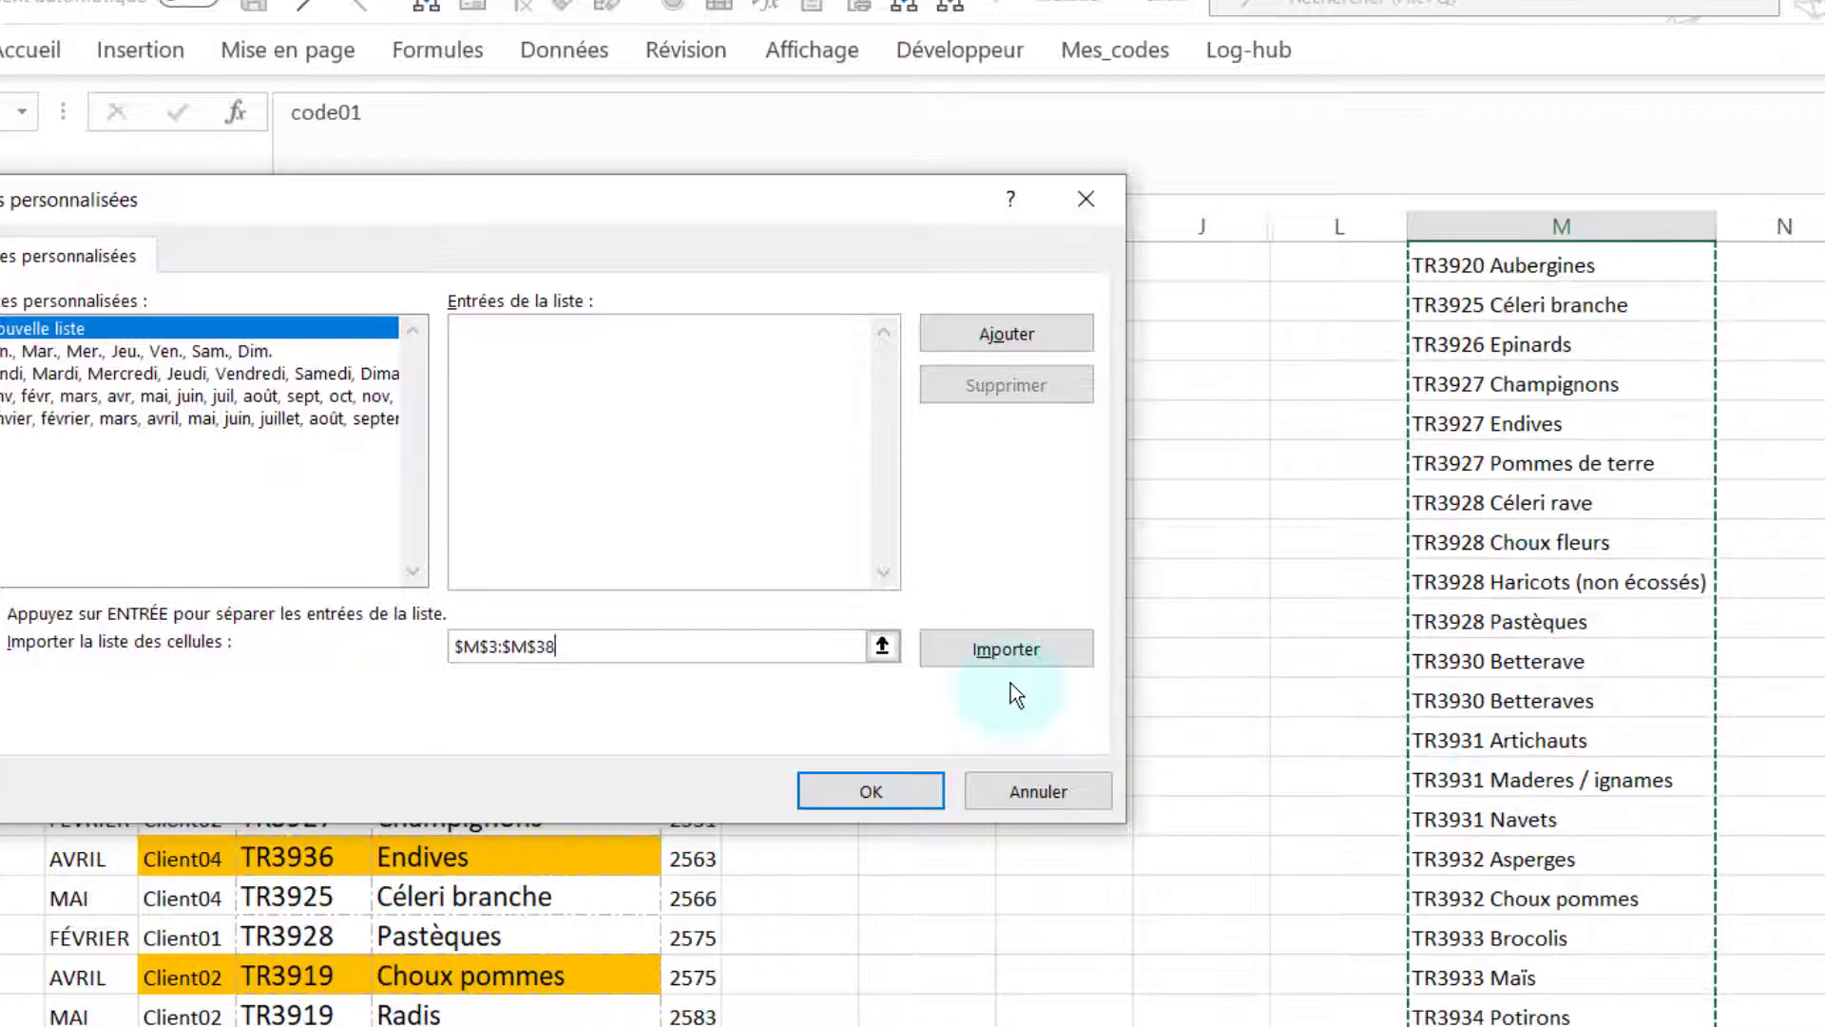
click(1006, 648)
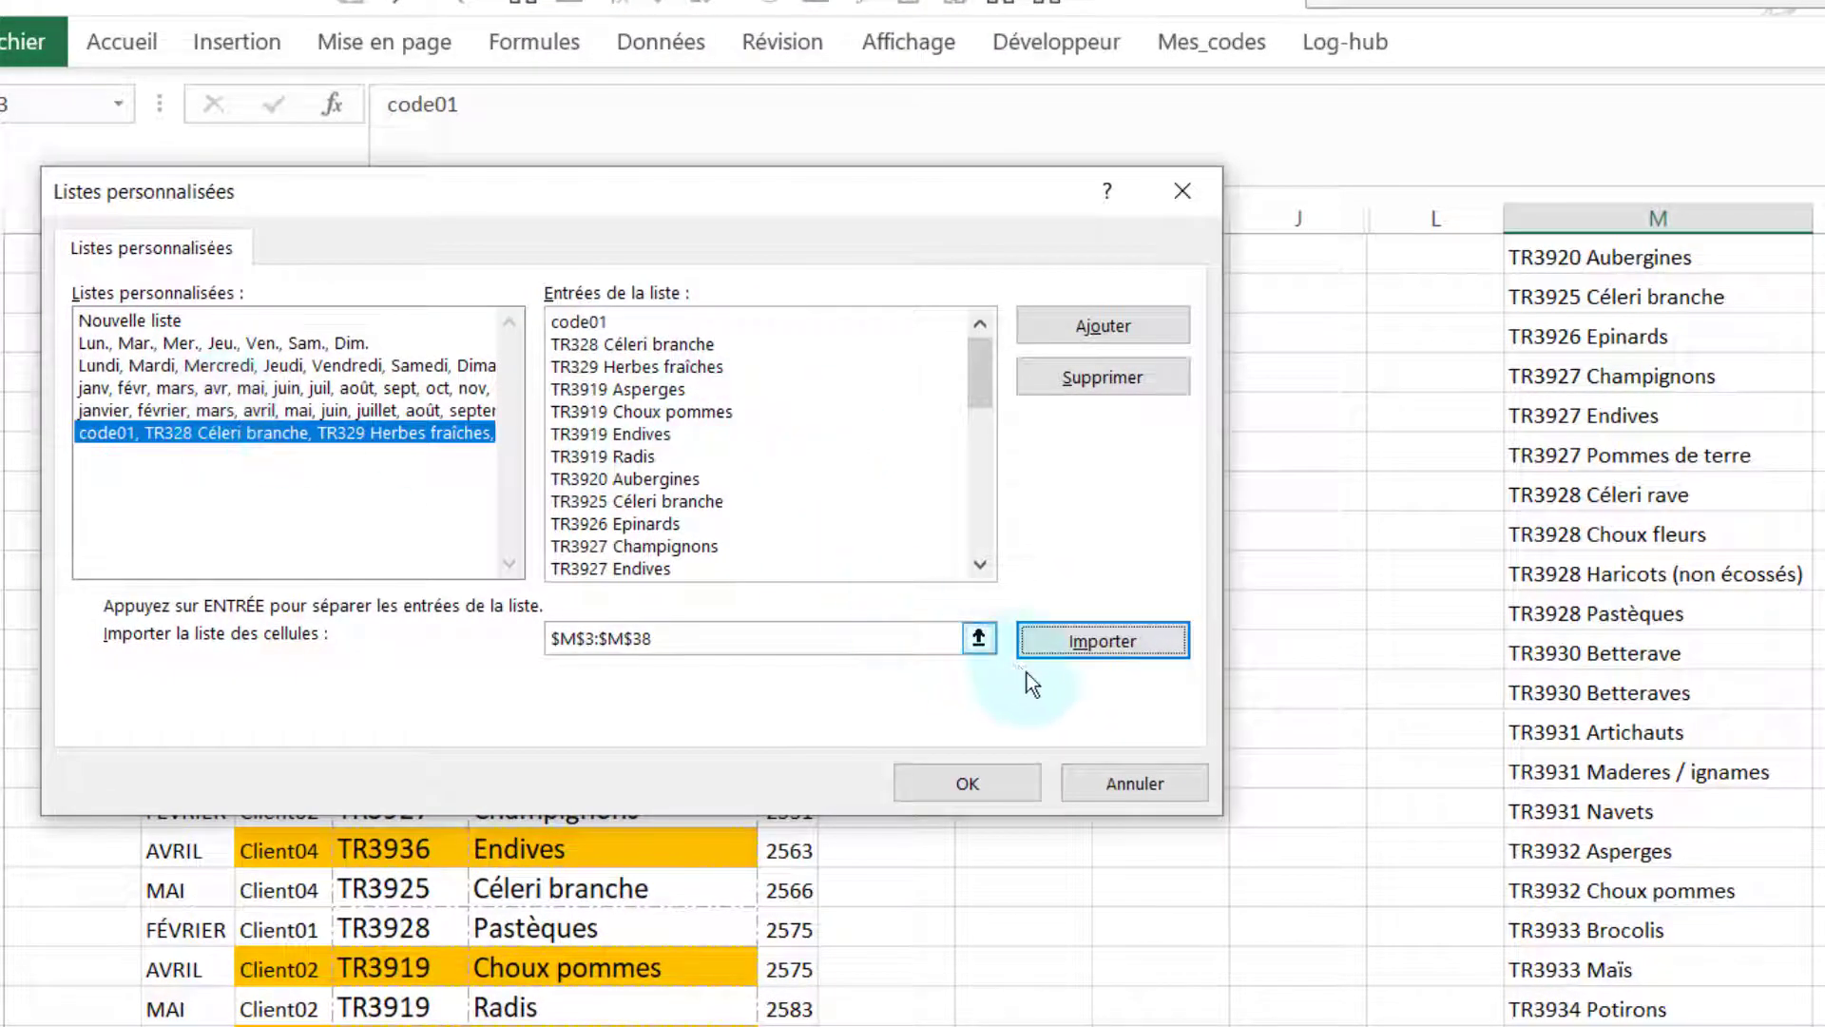
click(983, 783)
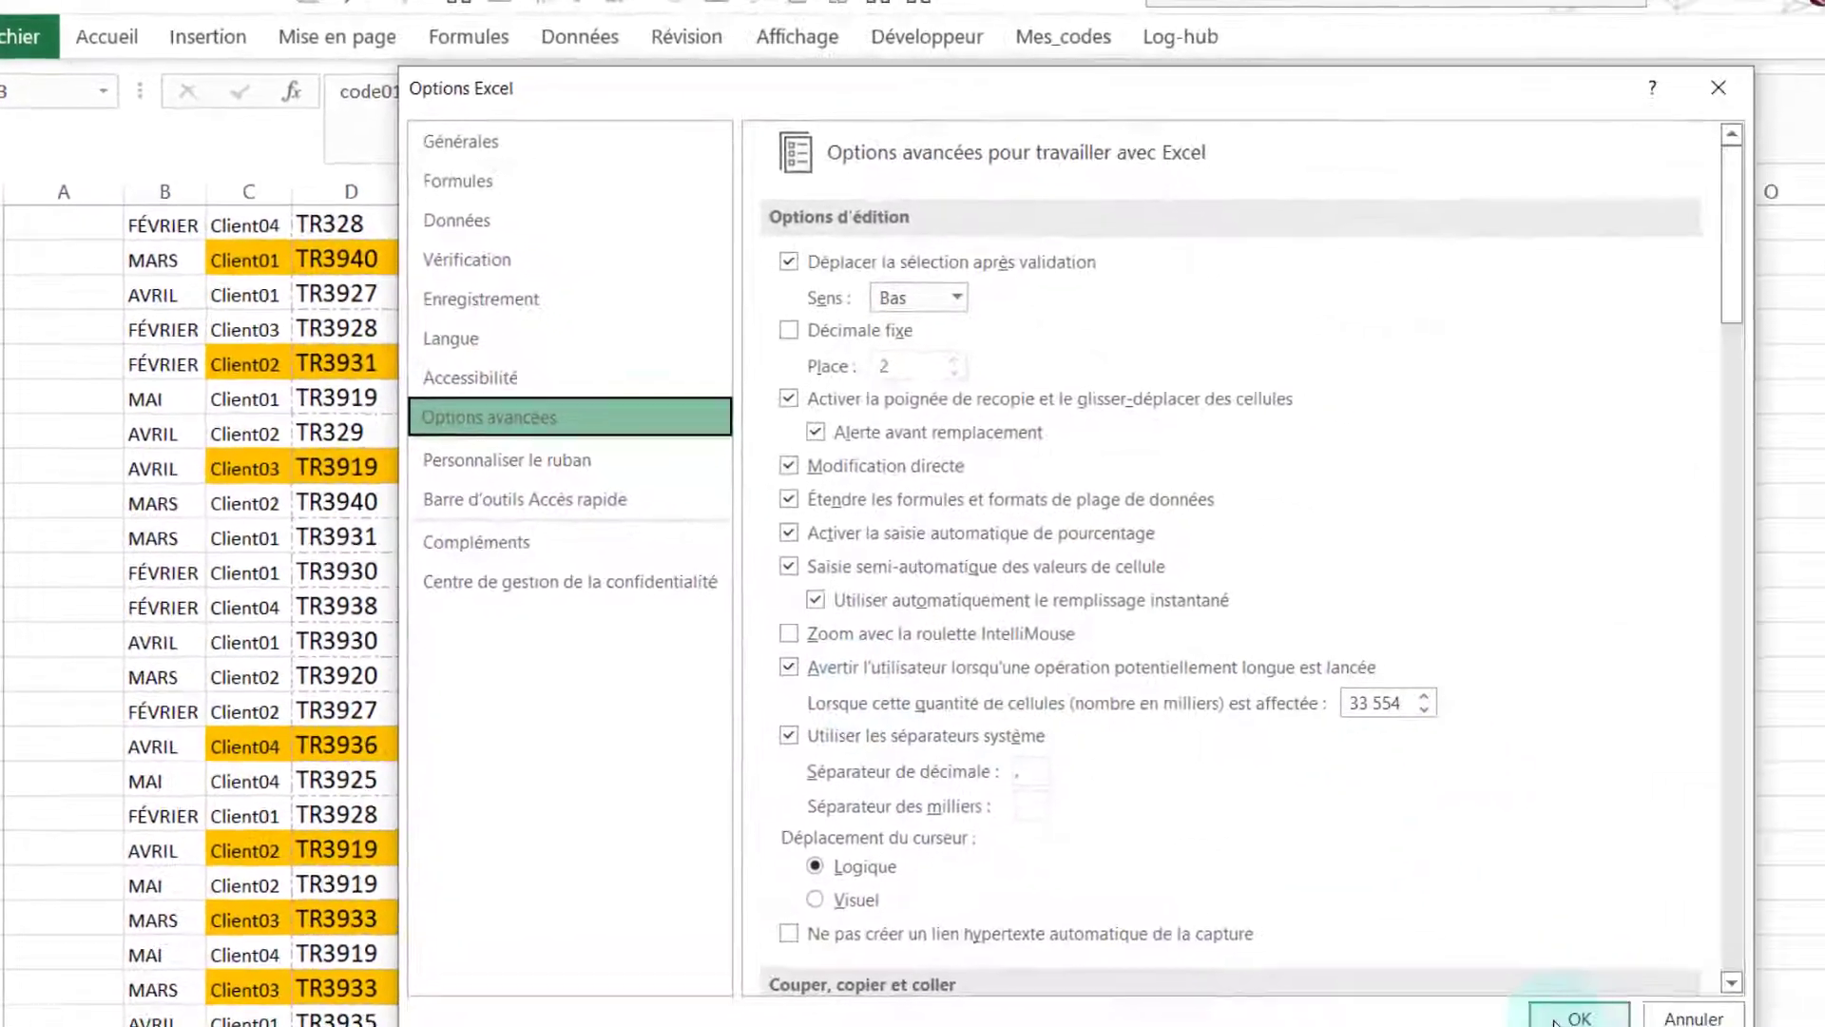
click(1556, 1019)
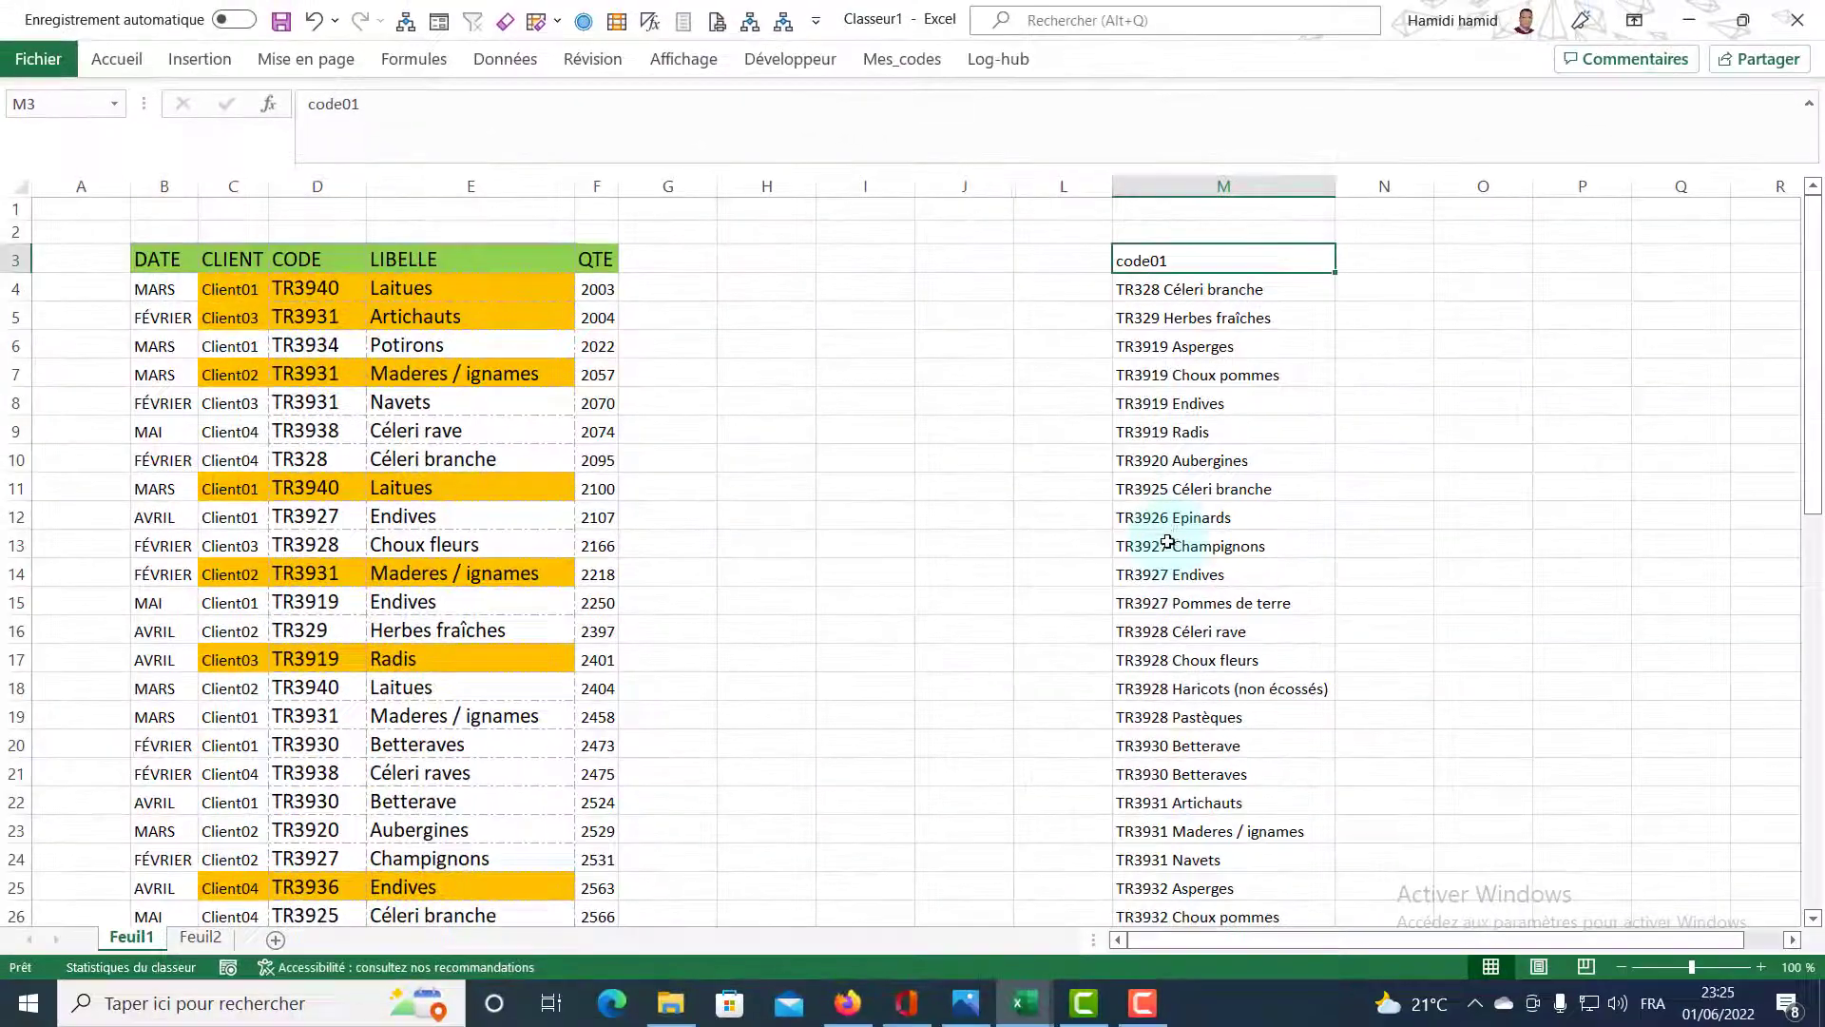
Add a new sheet and enter code01 in a column E cell.
click(274, 941)
click(415, 412)
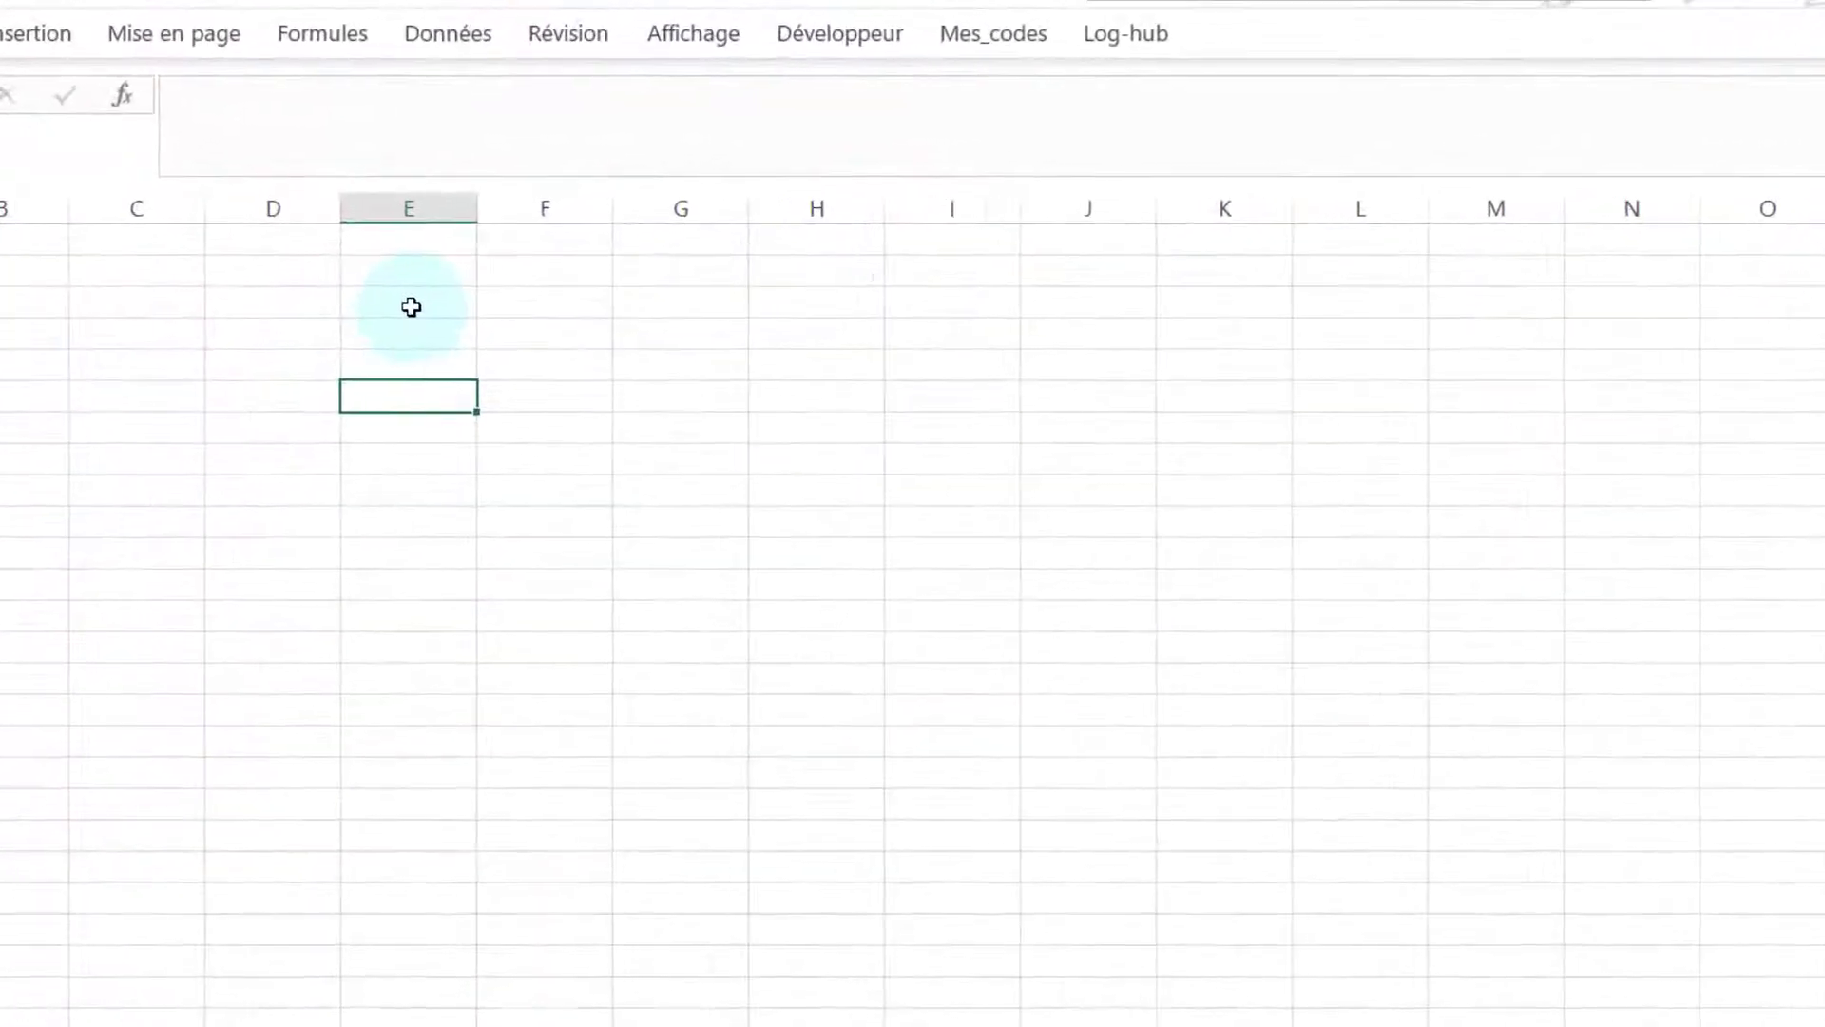
click(410, 306)
text(code01)
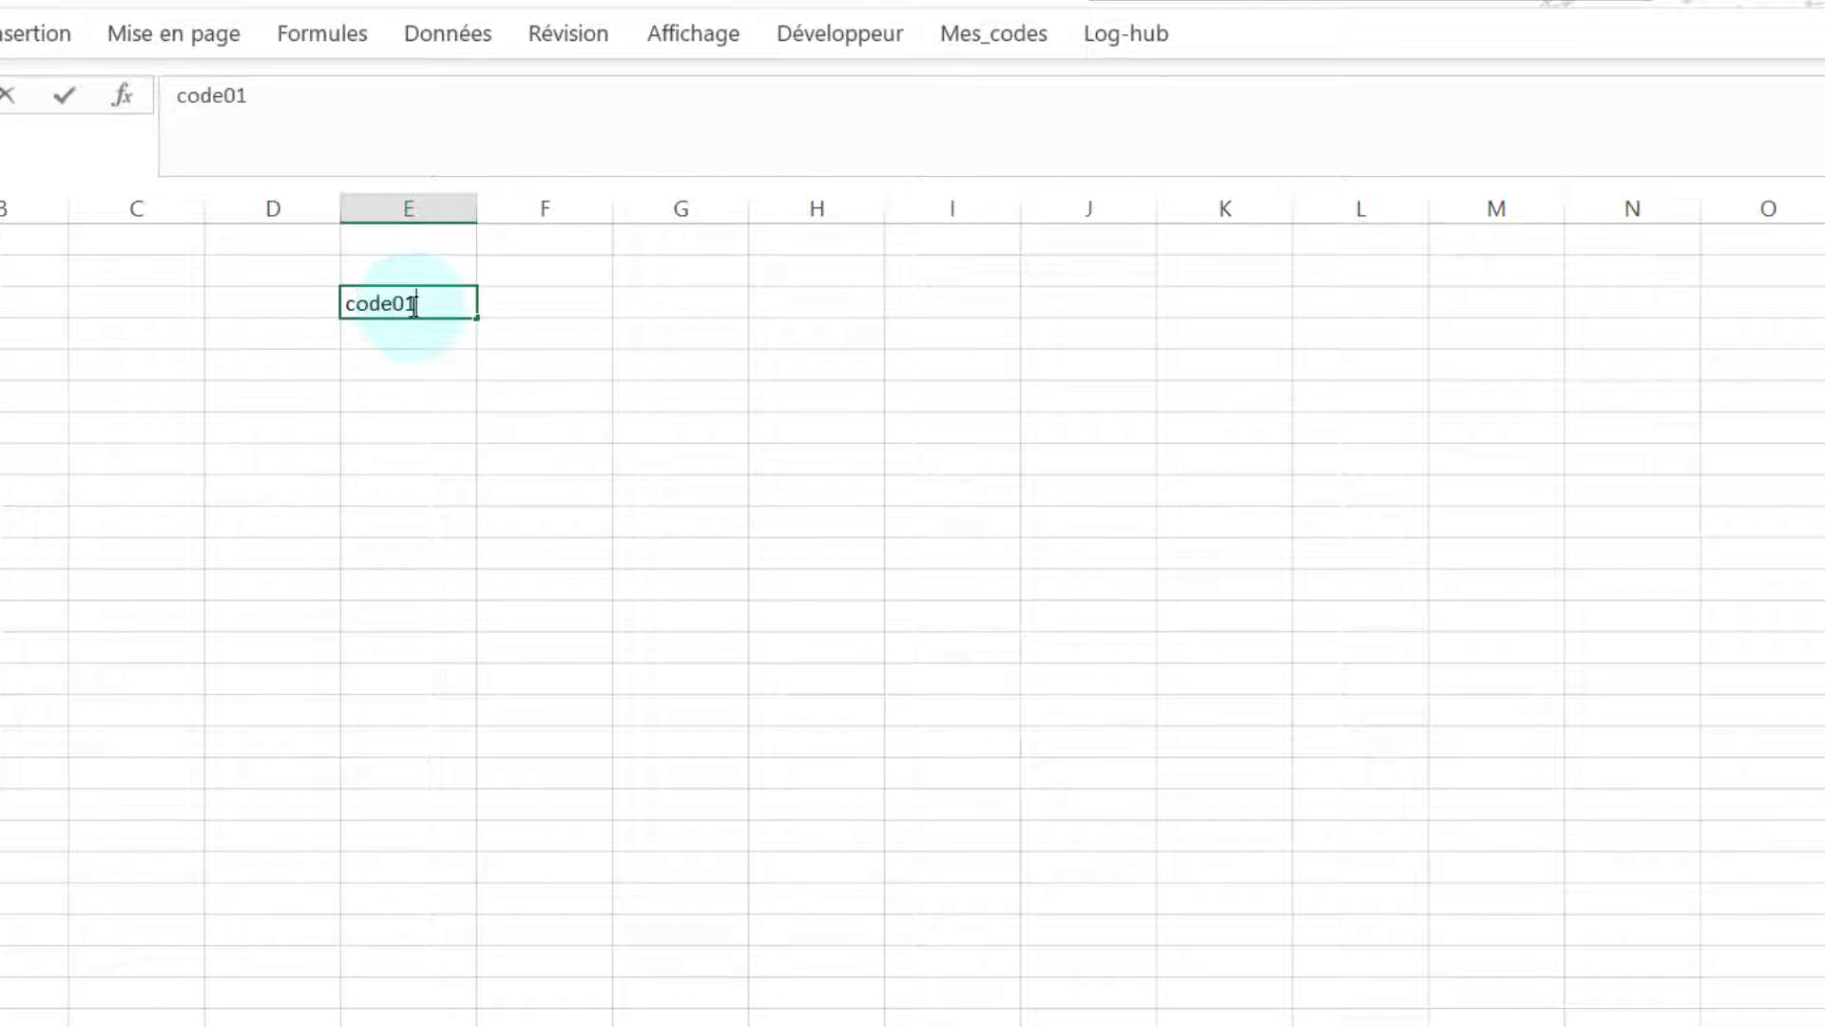
key(Return)
Autofill the custom list from code01 far down column E, repeating it several times.
click(413, 304)
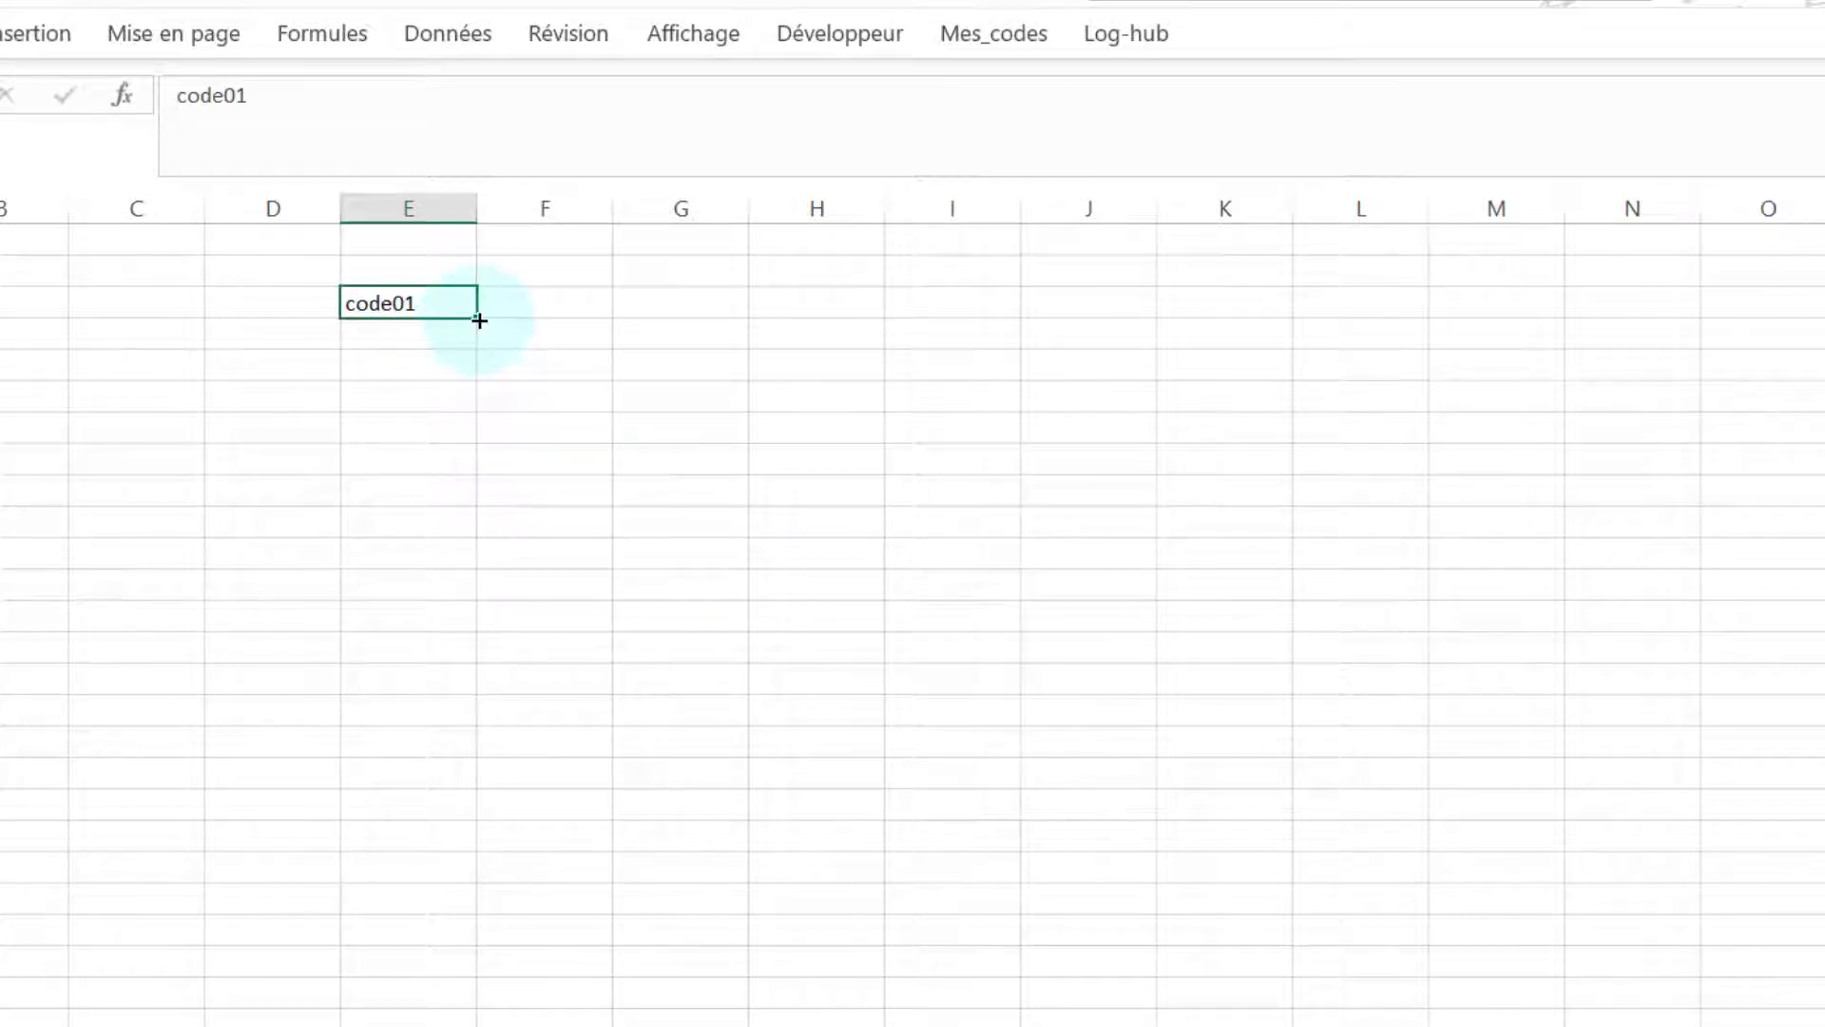
mouse_move(479, 321)
mouse_down()
mouse_move(476, 1022)
mouse_move(477, 789)
mouse_up()
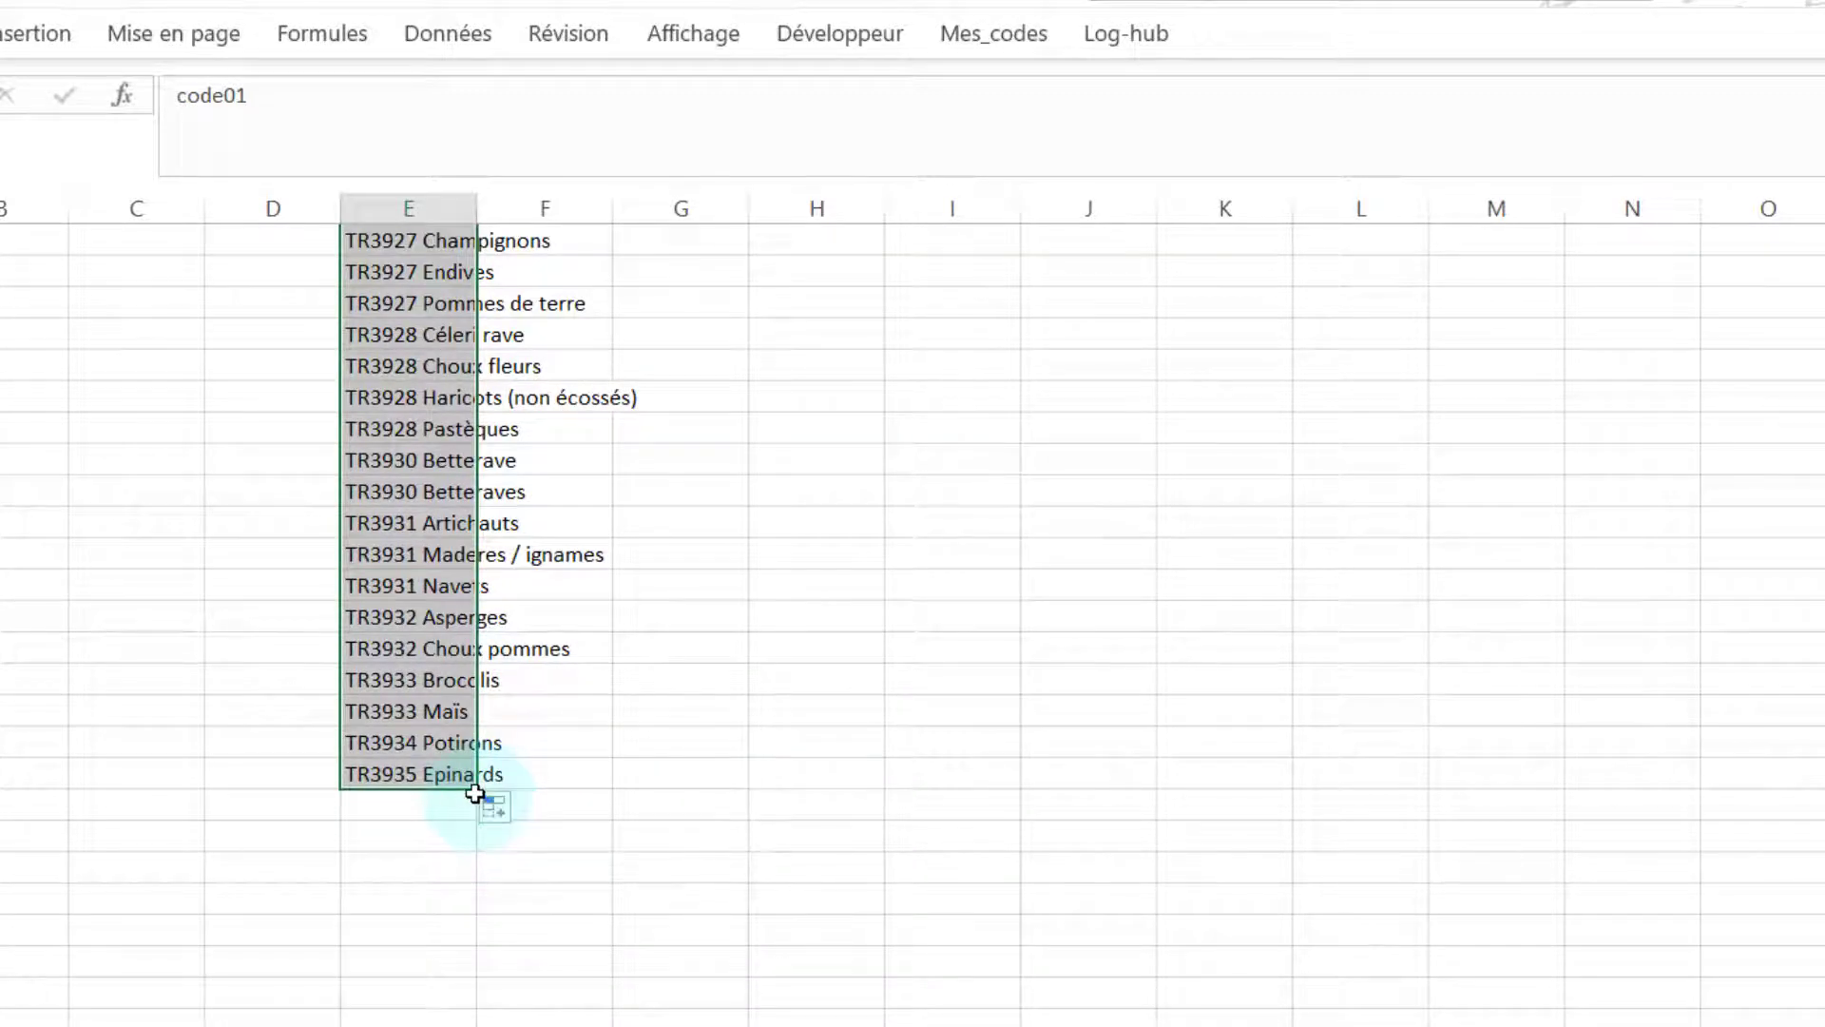
mouse_move(479, 793)
mouse_down()
mouse_move(493, 1010)
mouse_move(487, 778)
mouse_up()
scroll(445, 371, up, 4)
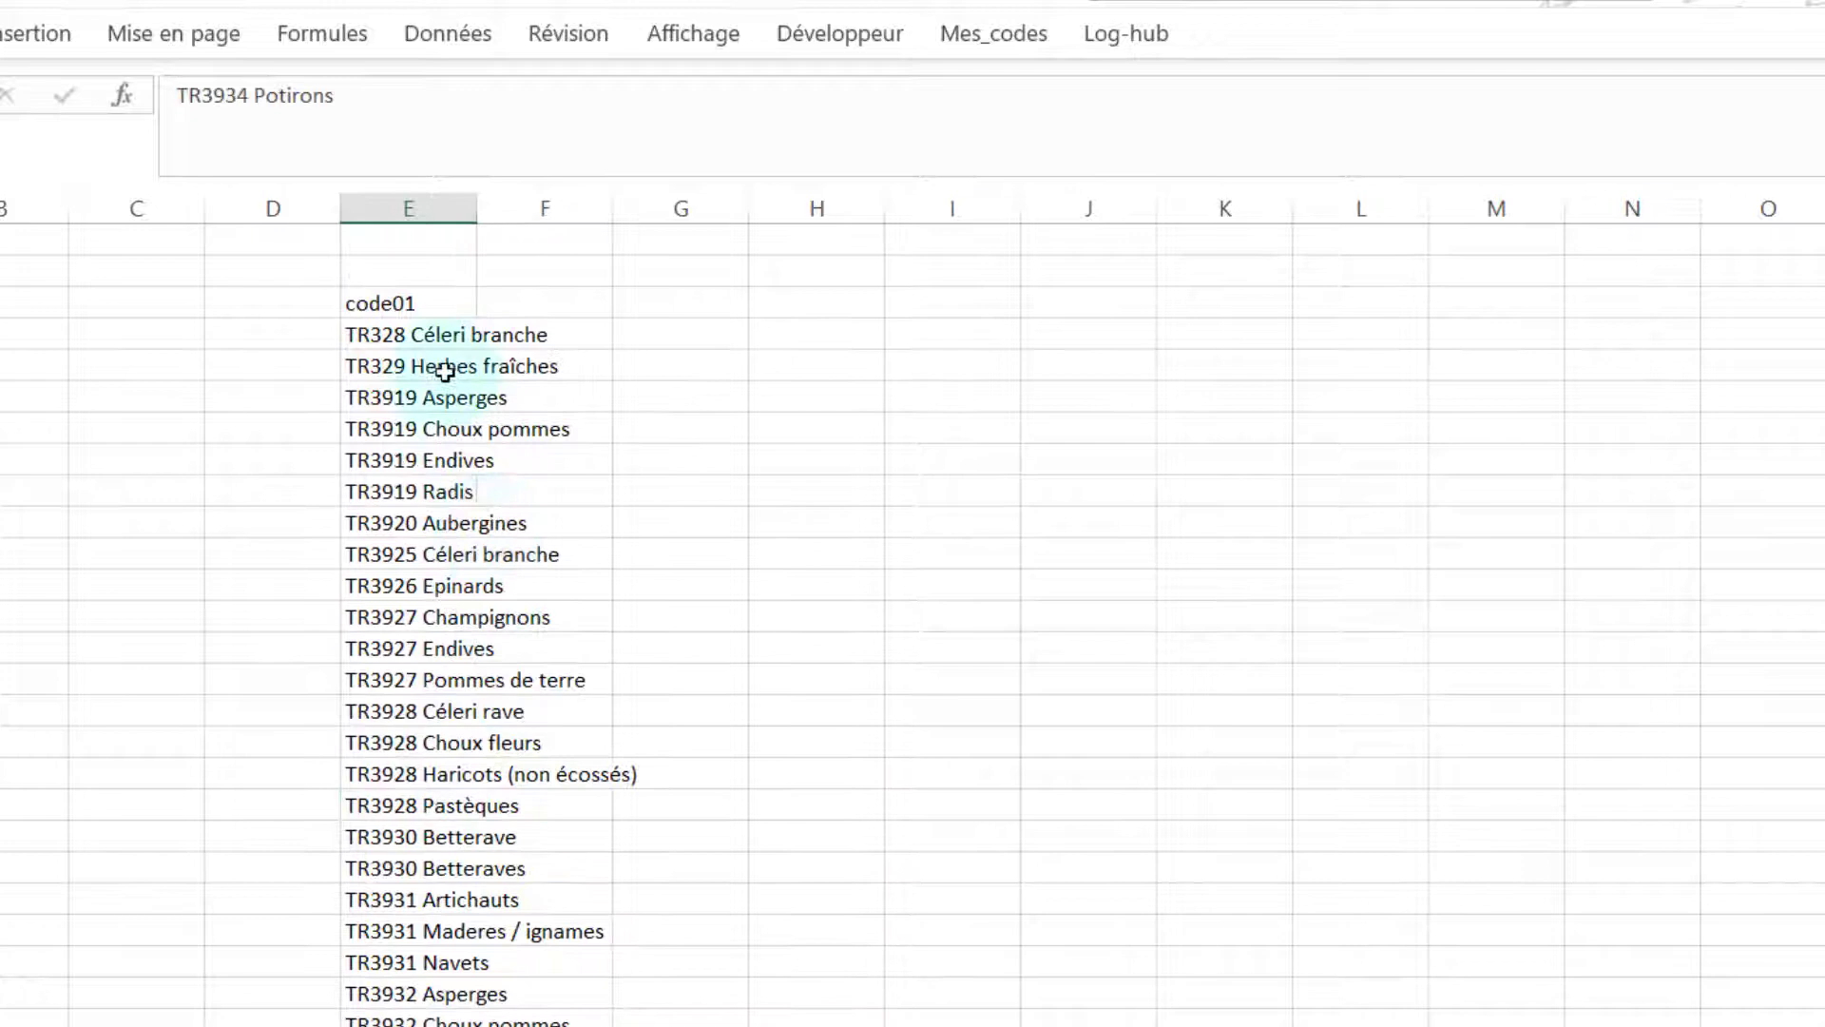
click(412, 307)
drag(474, 322, 475, 1008)
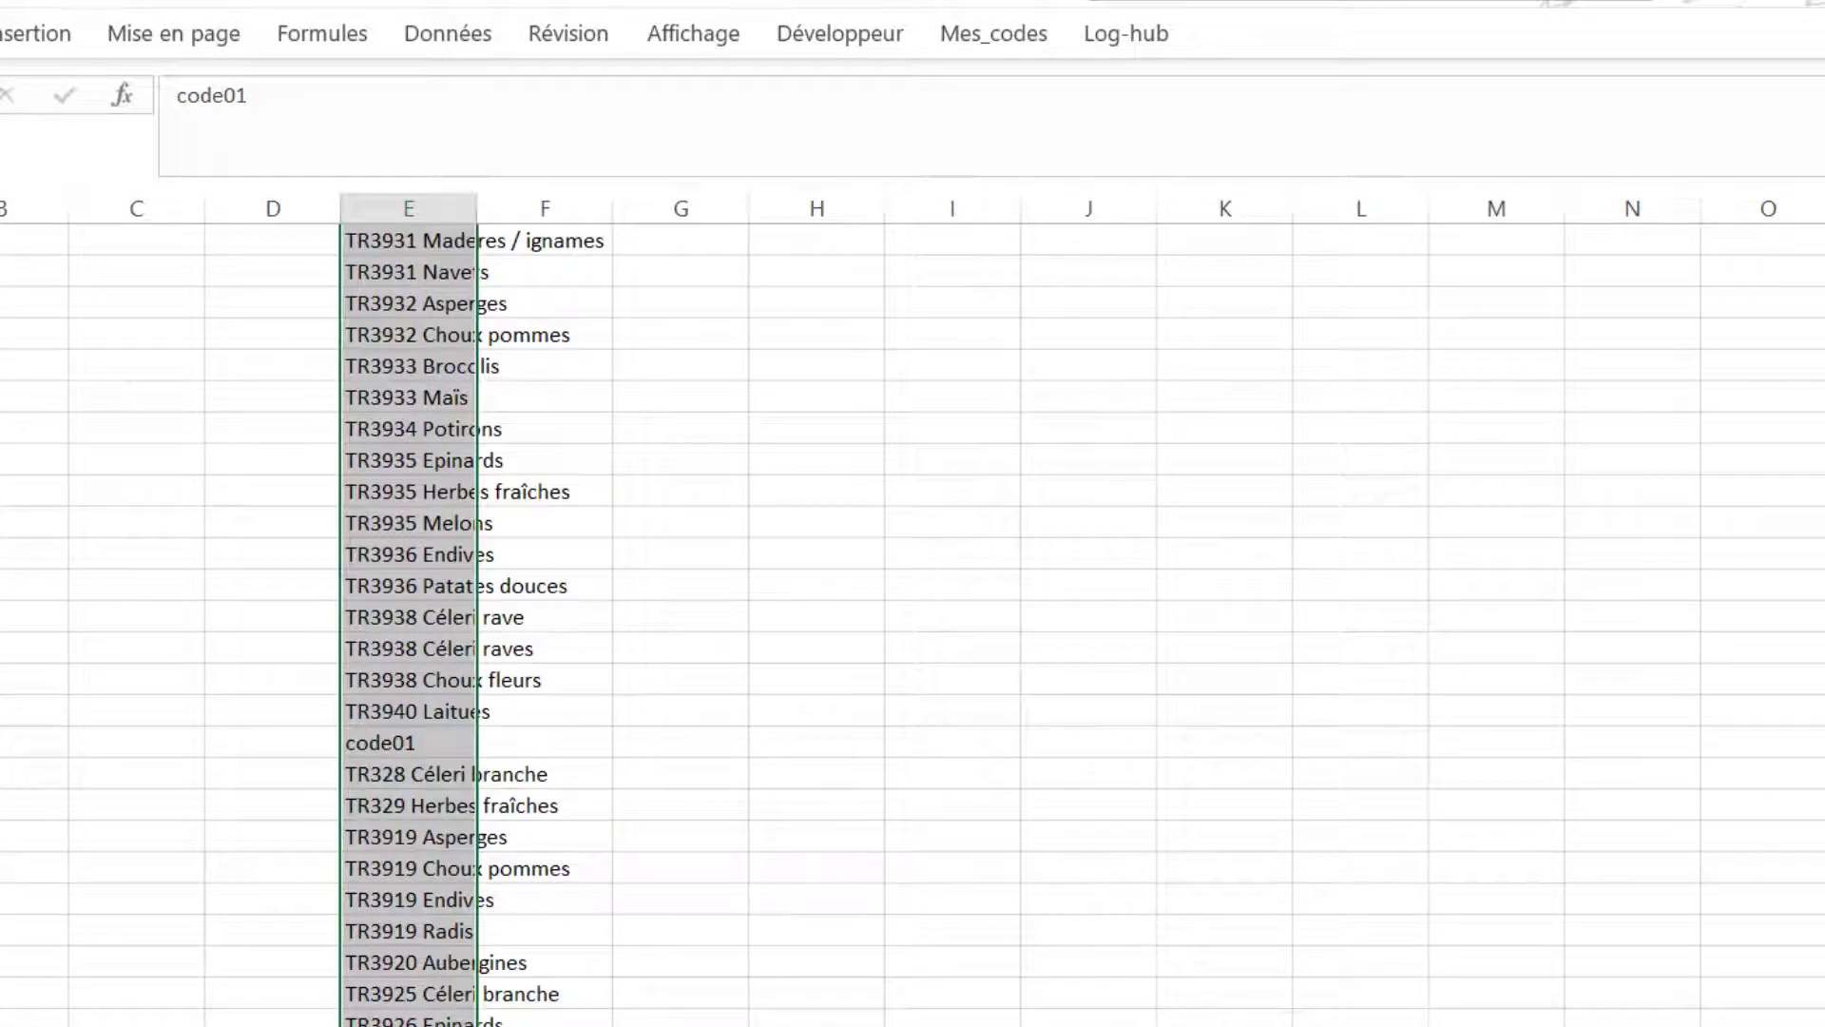
Check the filled column and select the list from code01 downward.
click(388, 297)
scroll(571, 692, down, 4)
scroll(481, 530, down, 6)
scroll(464, 461, down, 4)
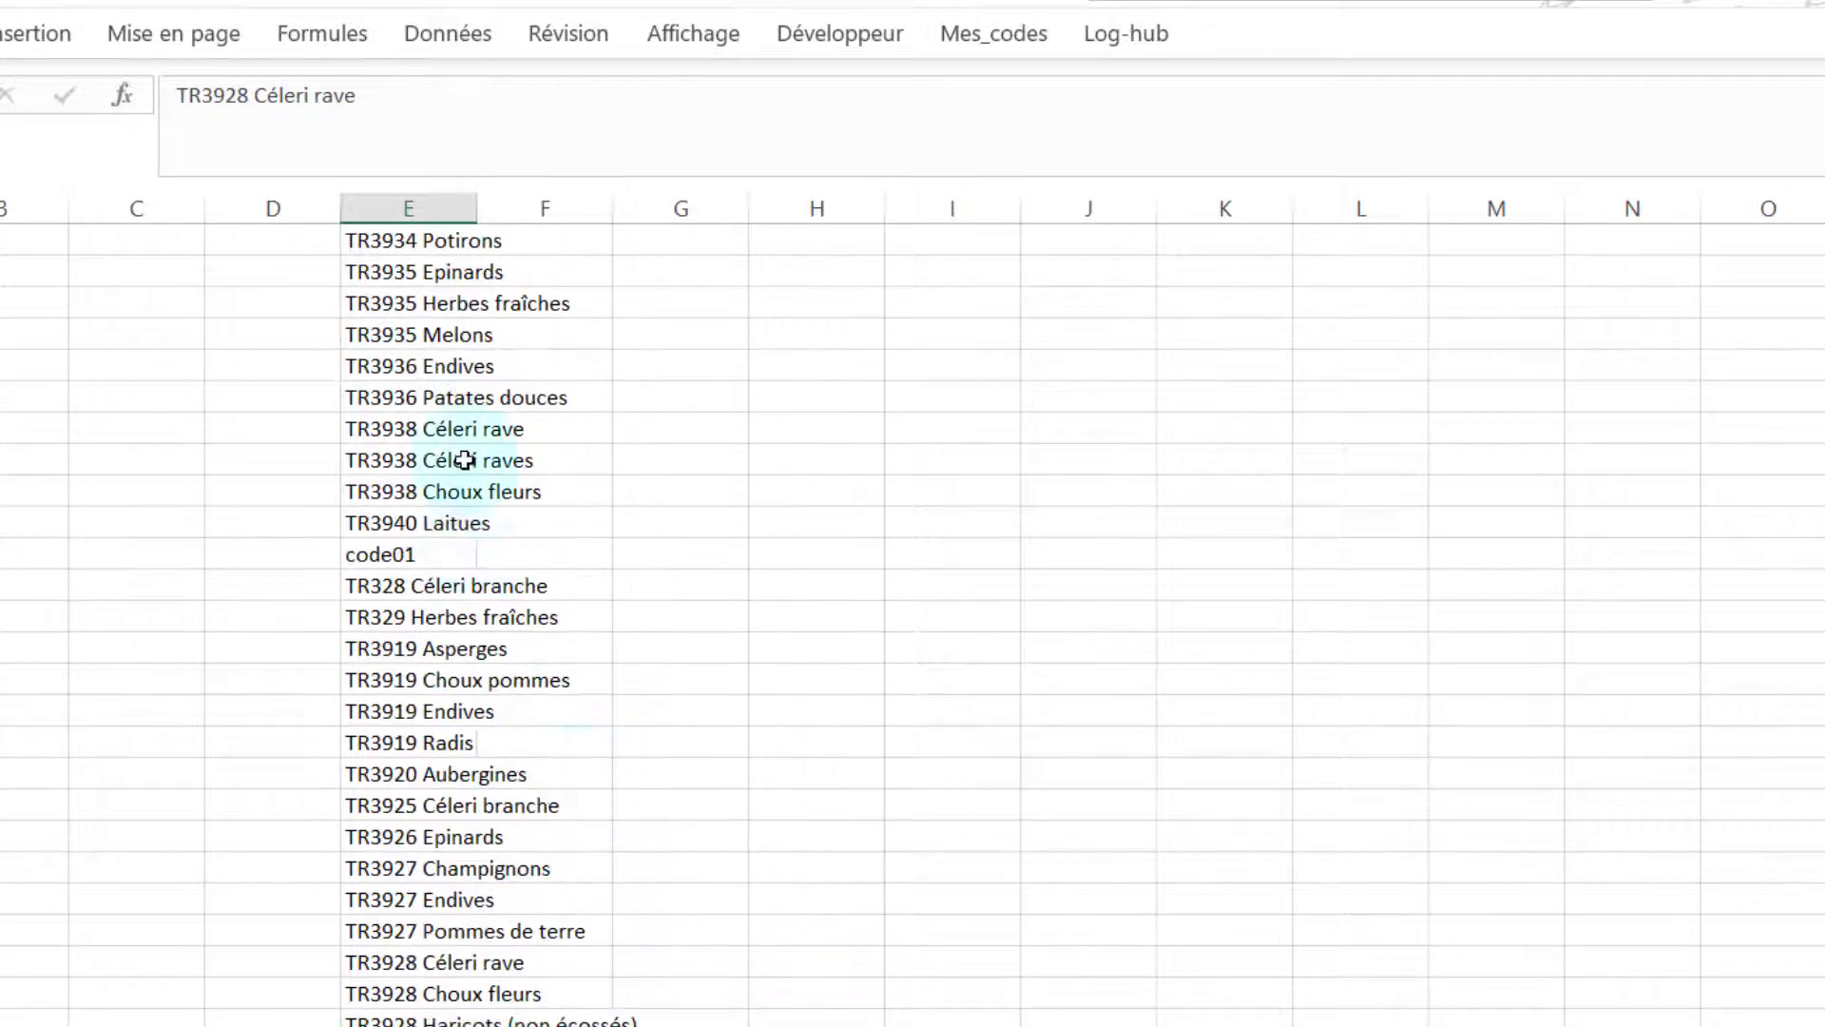
scroll(464, 460, down, 3)
scroll(464, 460, down, 3)
scroll(464, 460, down, 6)
scroll(462, 459, down, 4)
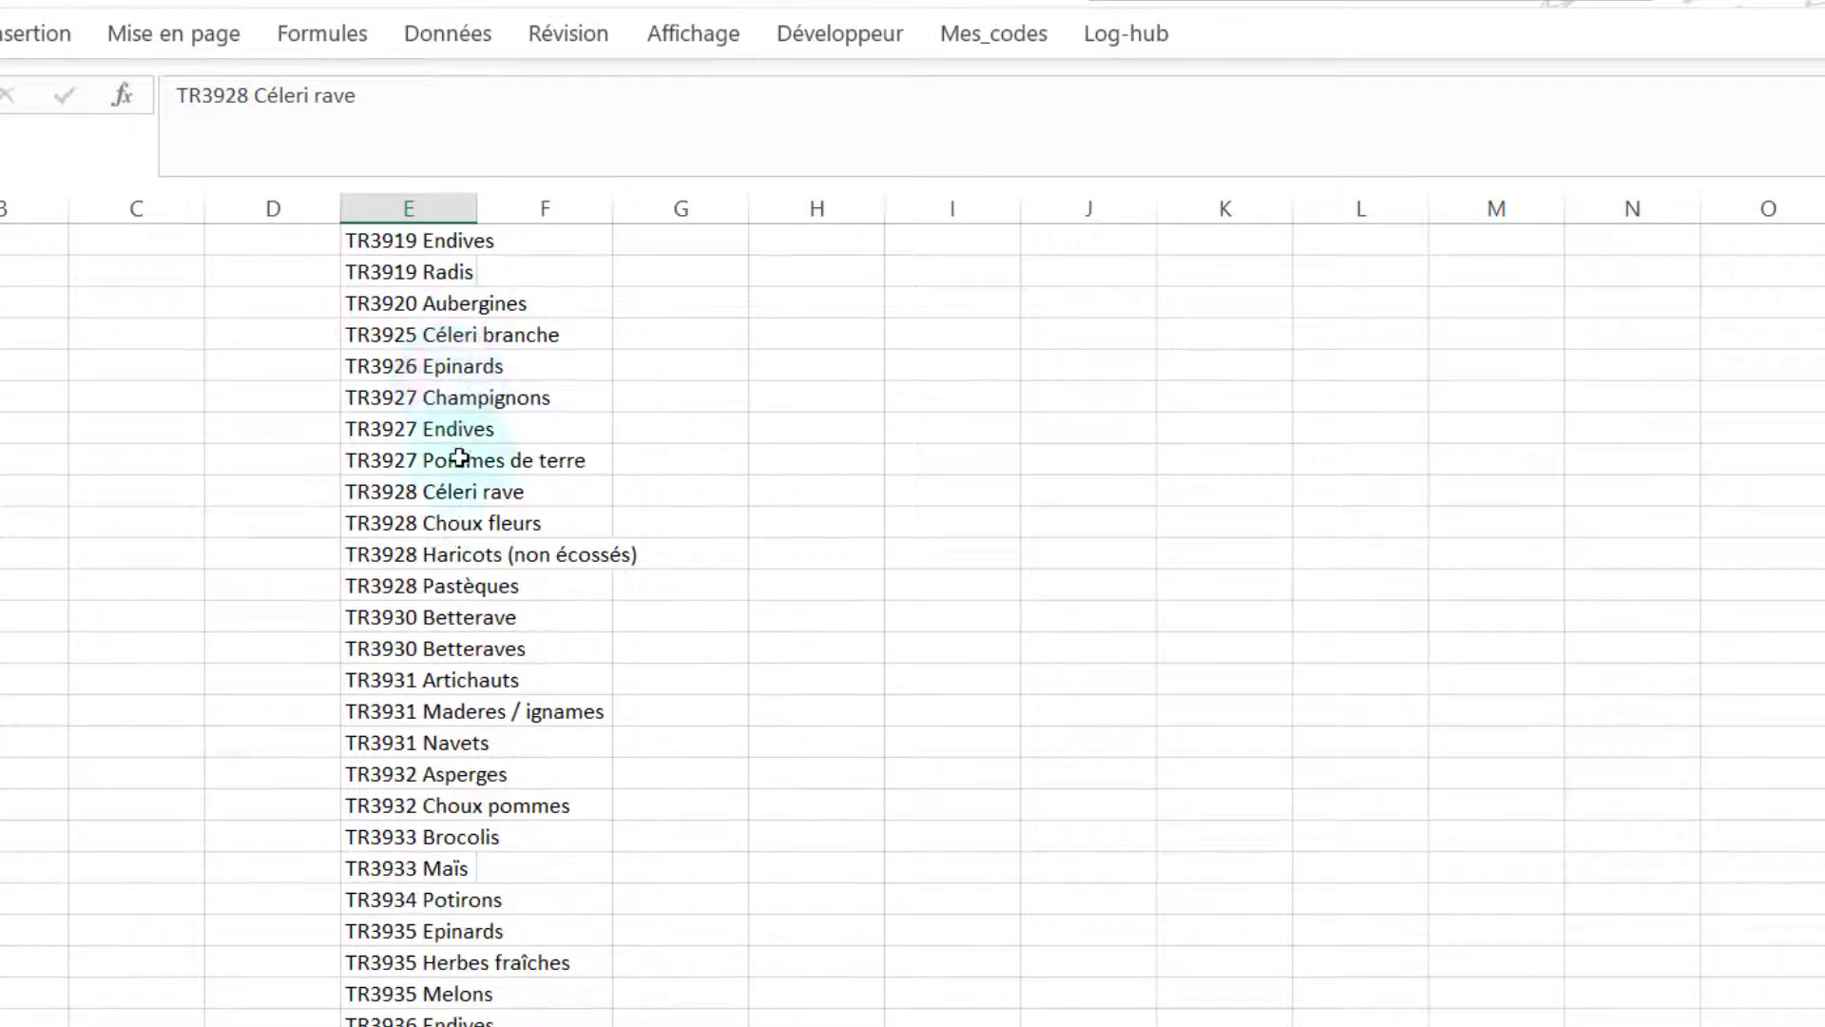
scroll(460, 466, down, 2)
scroll(460, 478, down, 2)
scroll(460, 478, down, 1)
scroll(460, 478, down, 5)
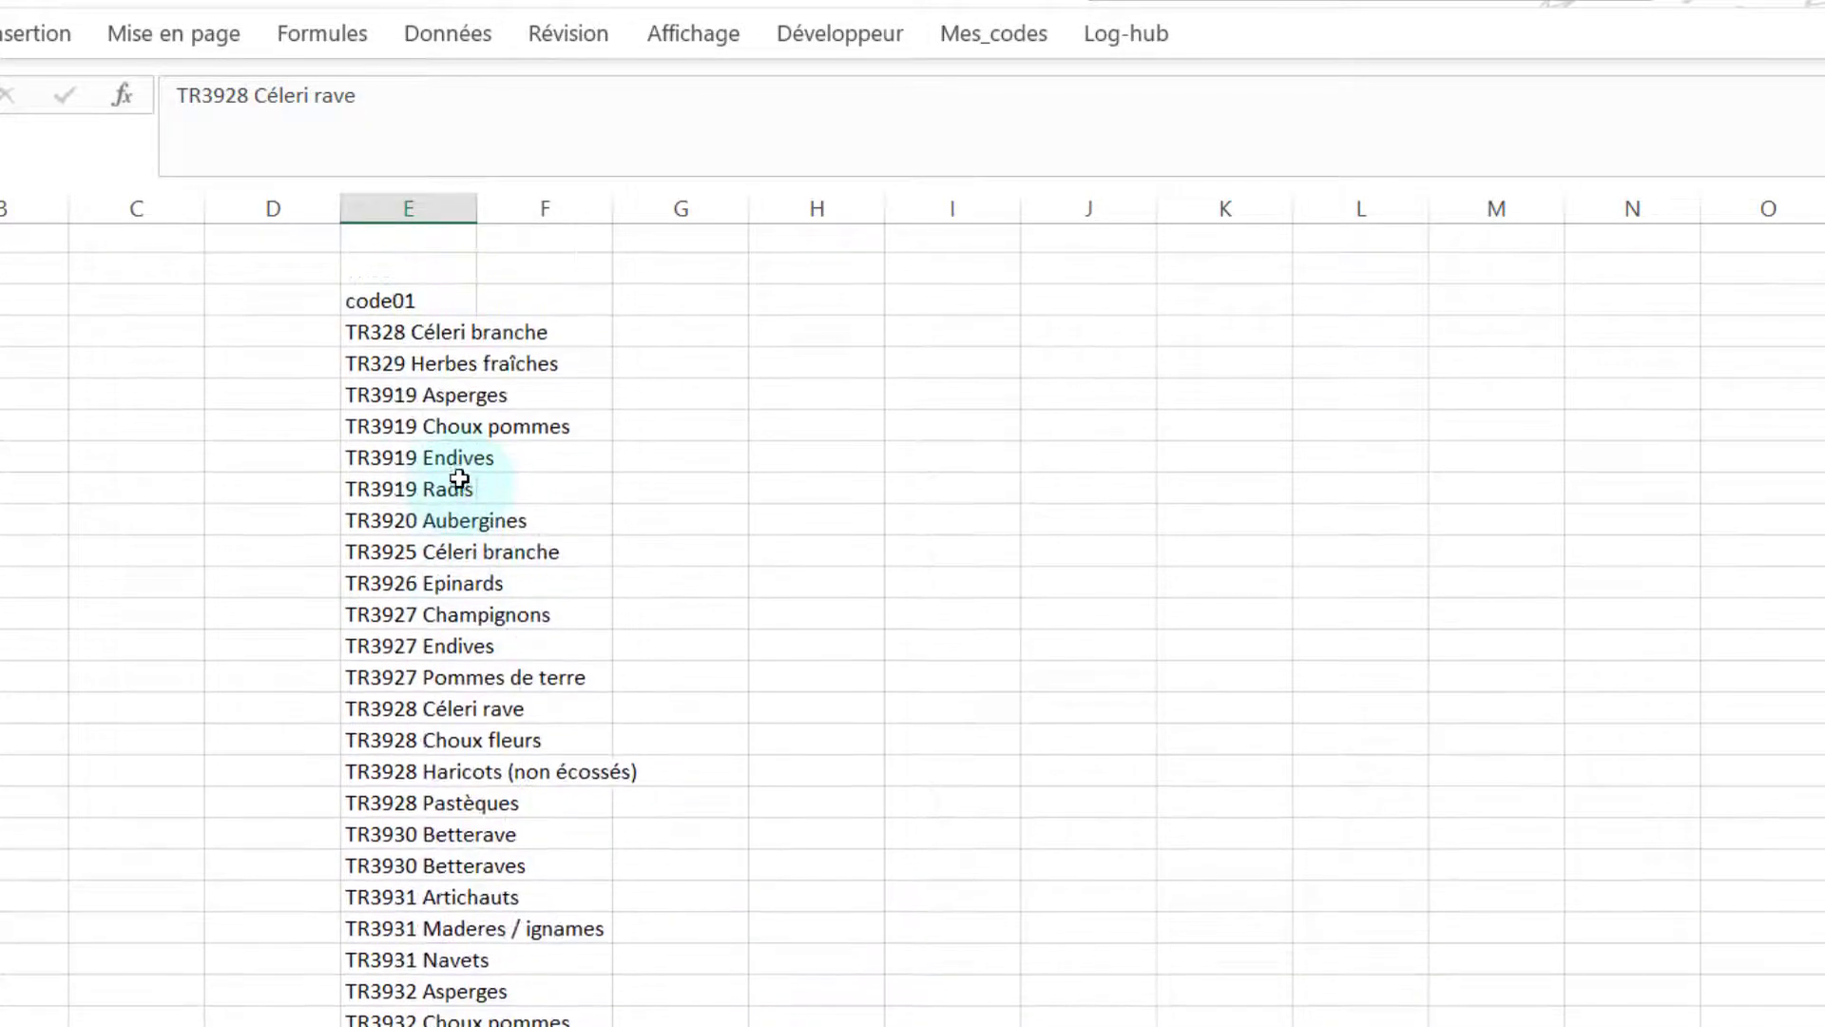
shift+click(409, 303)
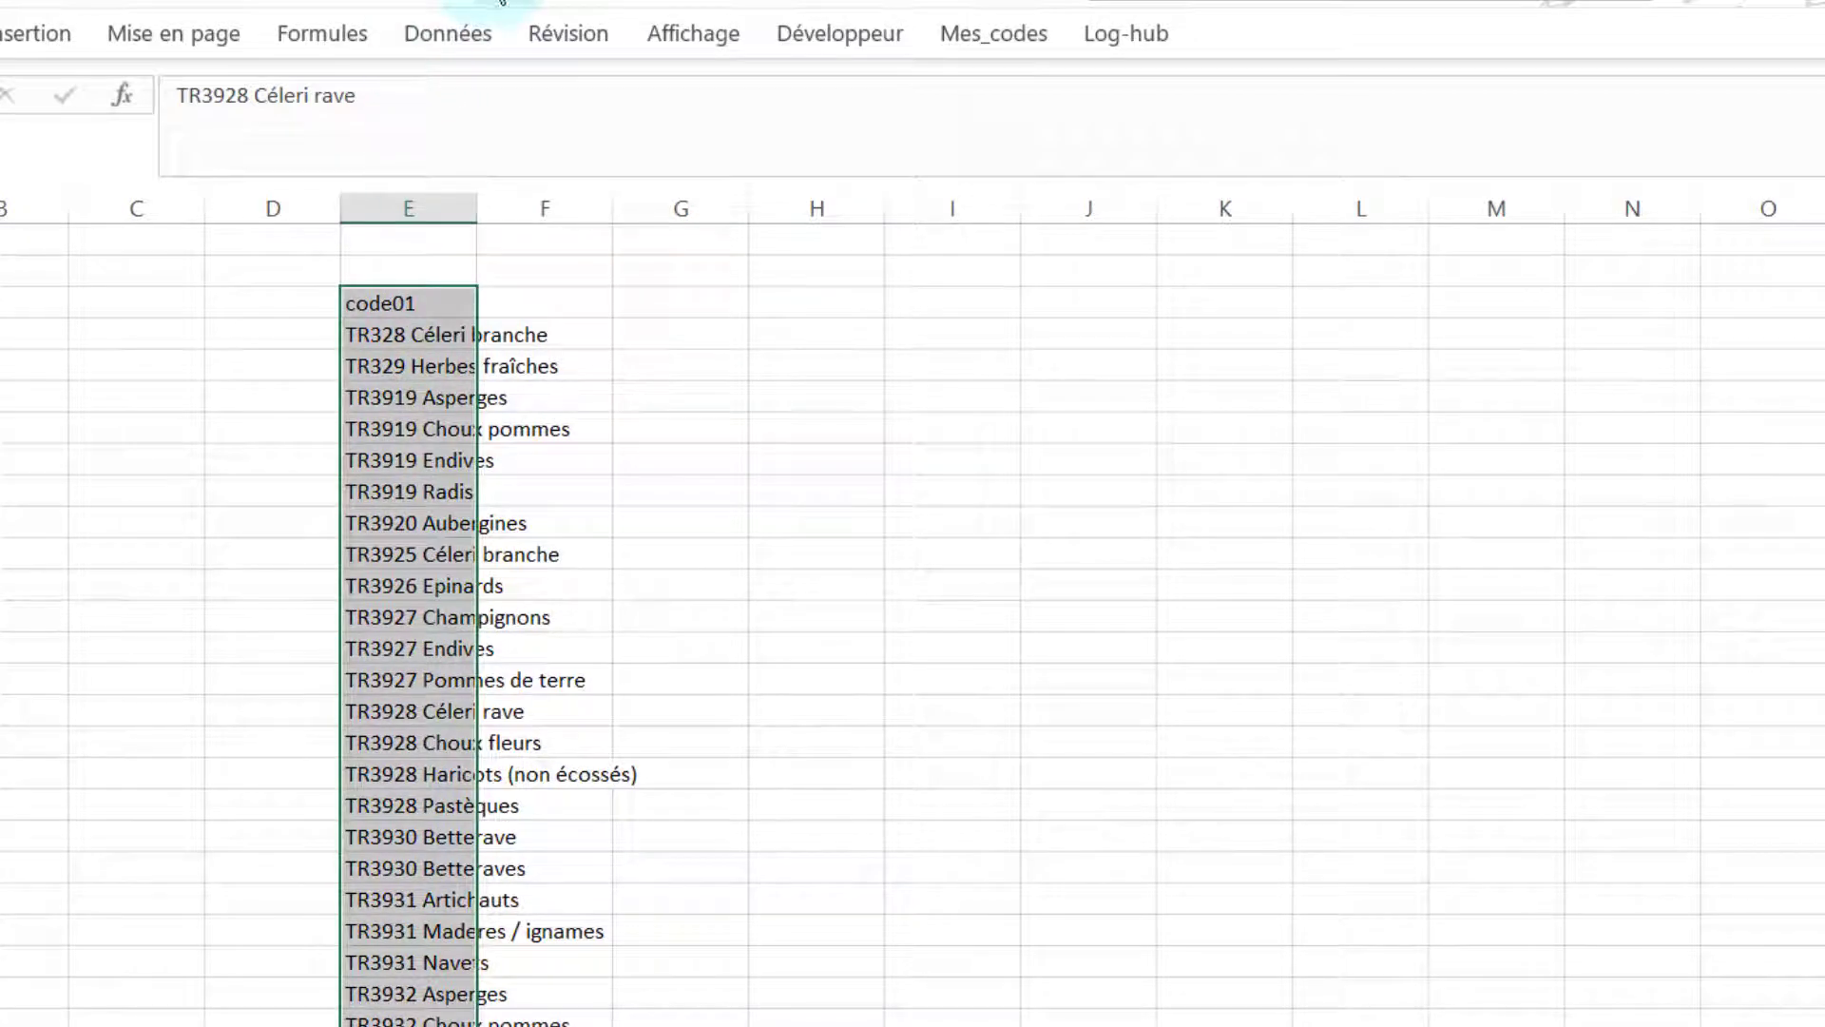
Highlight column E duplicates in red, remove them leaving 36 unique entries, and autofit column E.
click(561, 12)
click(537, 572)
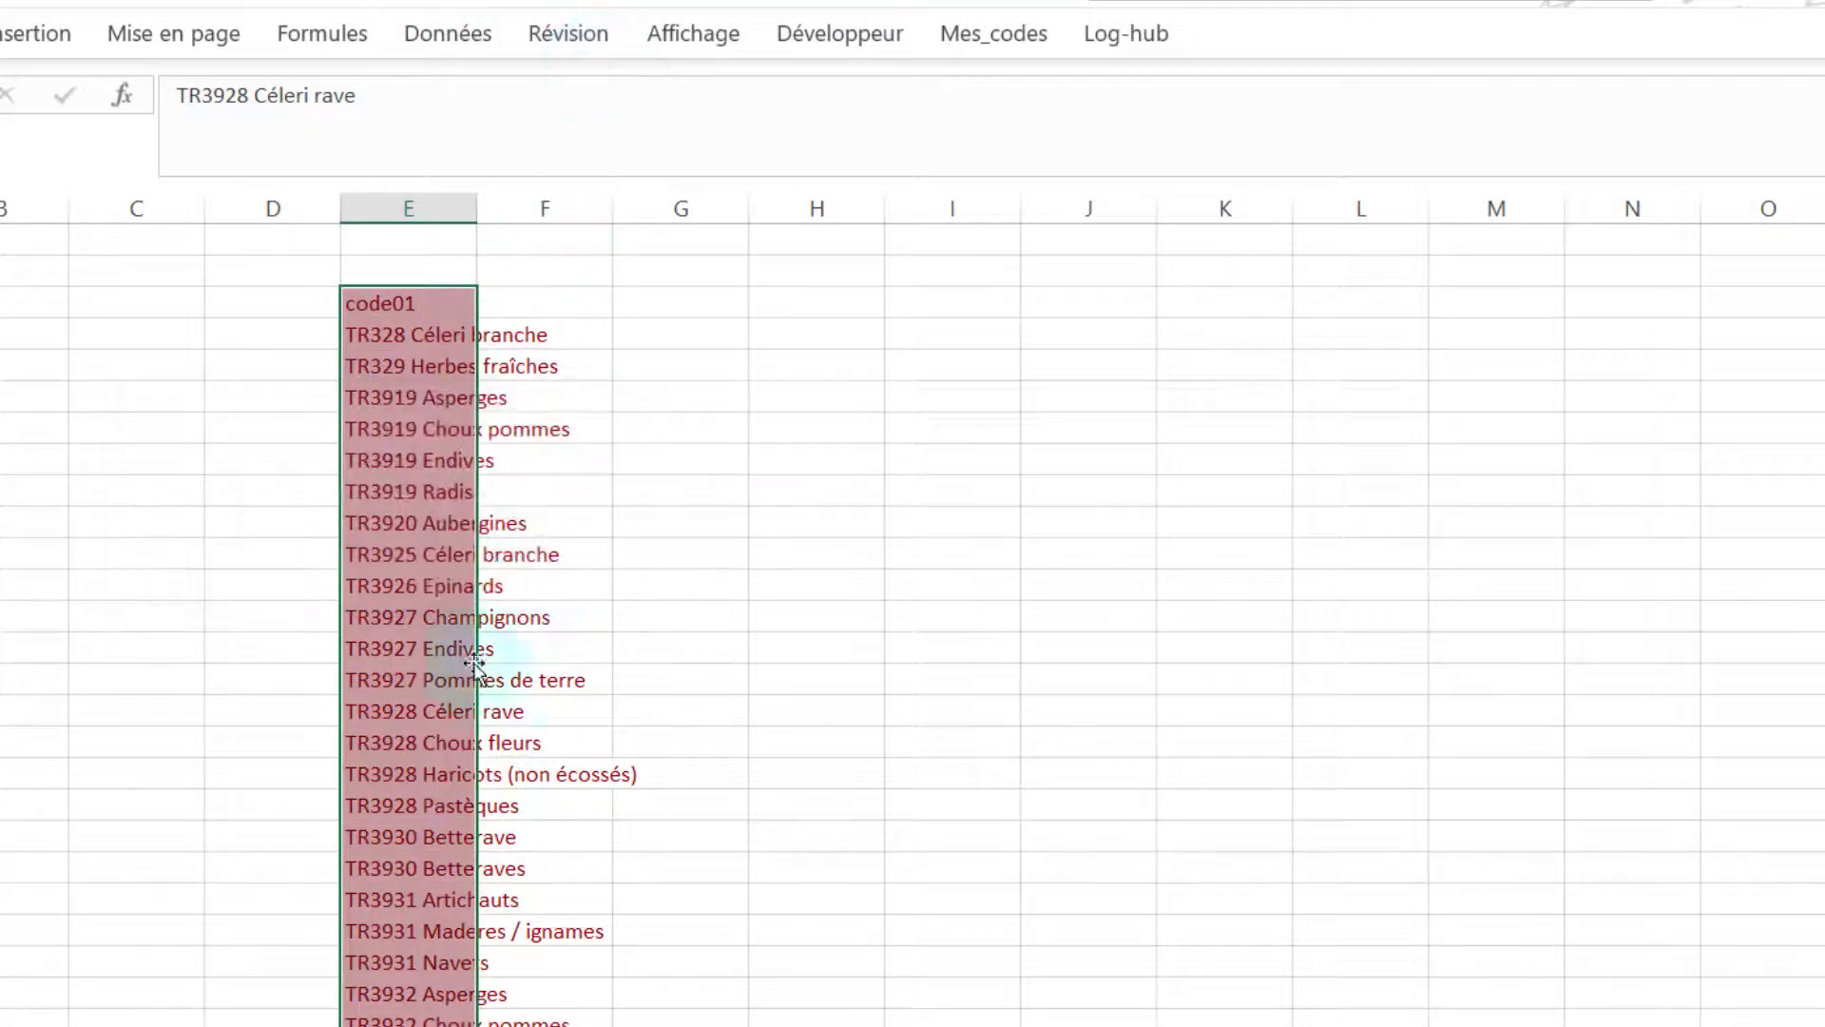
click(475, 42)
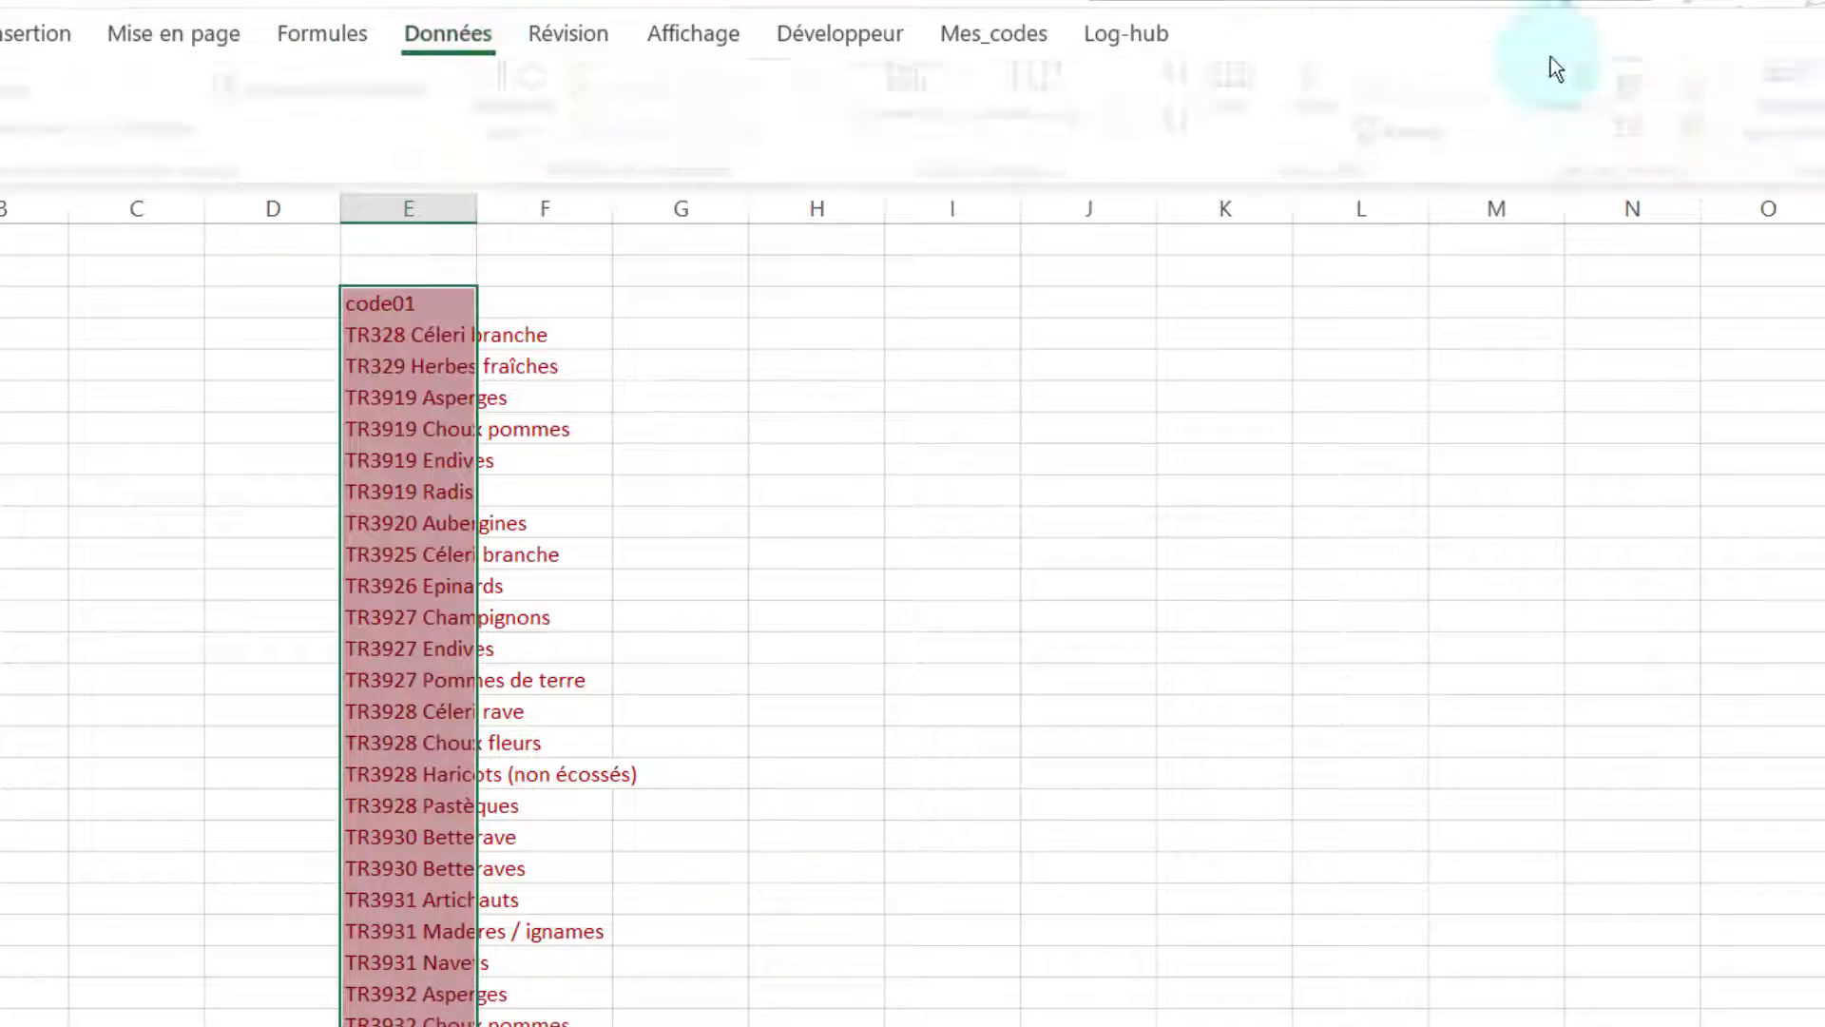
click(1639, 126)
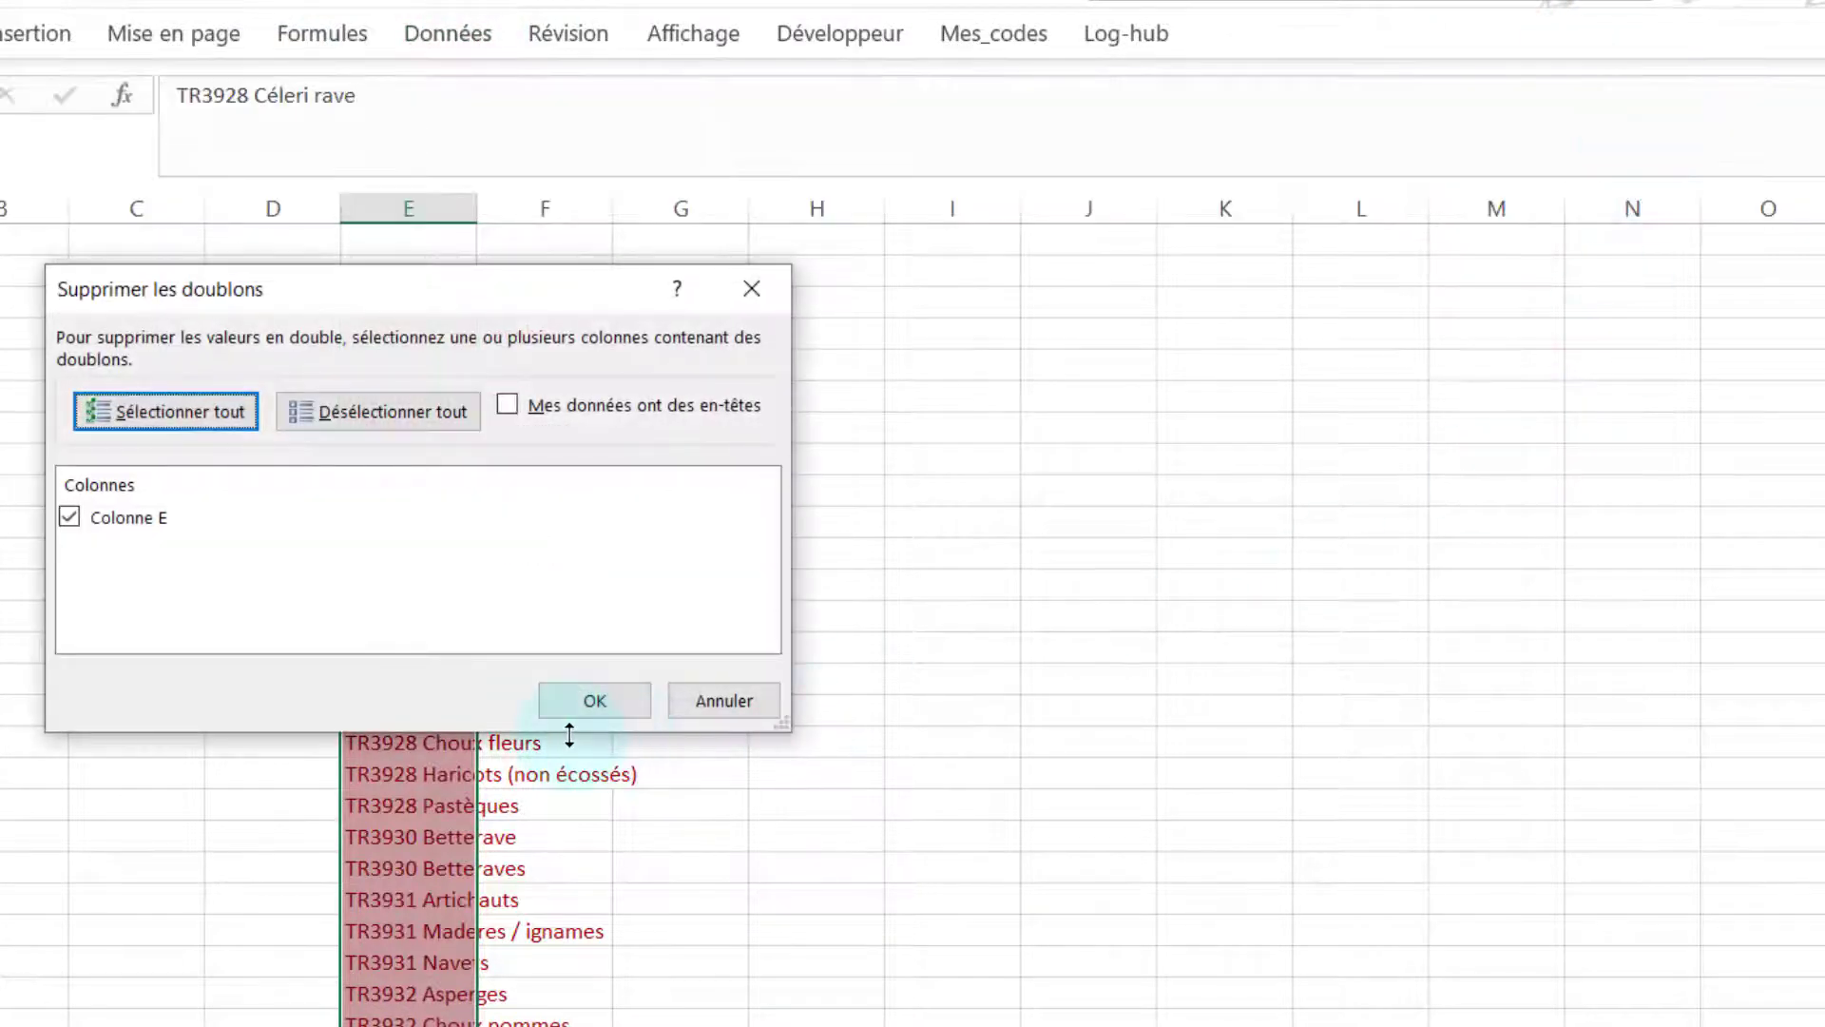
click(590, 699)
click(996, 734)
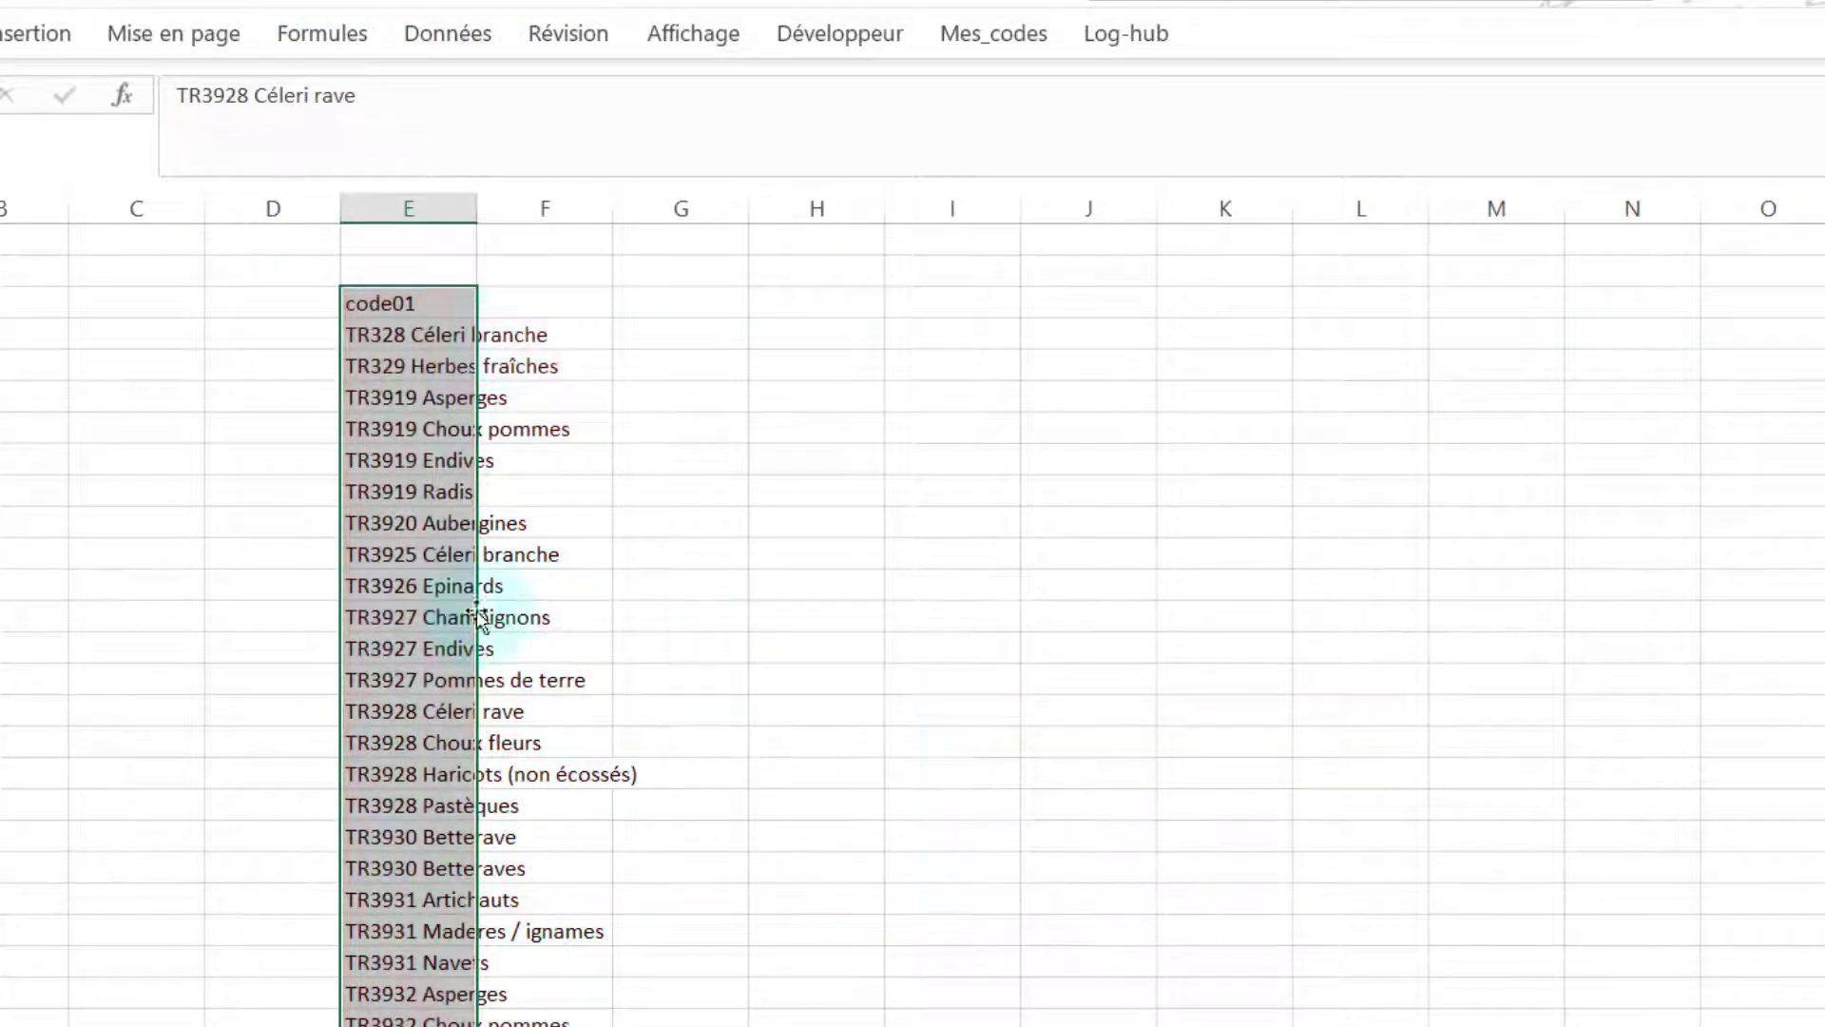
double_click(477, 209)
Copy the code TR328 from its entry into the column F cell beside it.
click(494, 366)
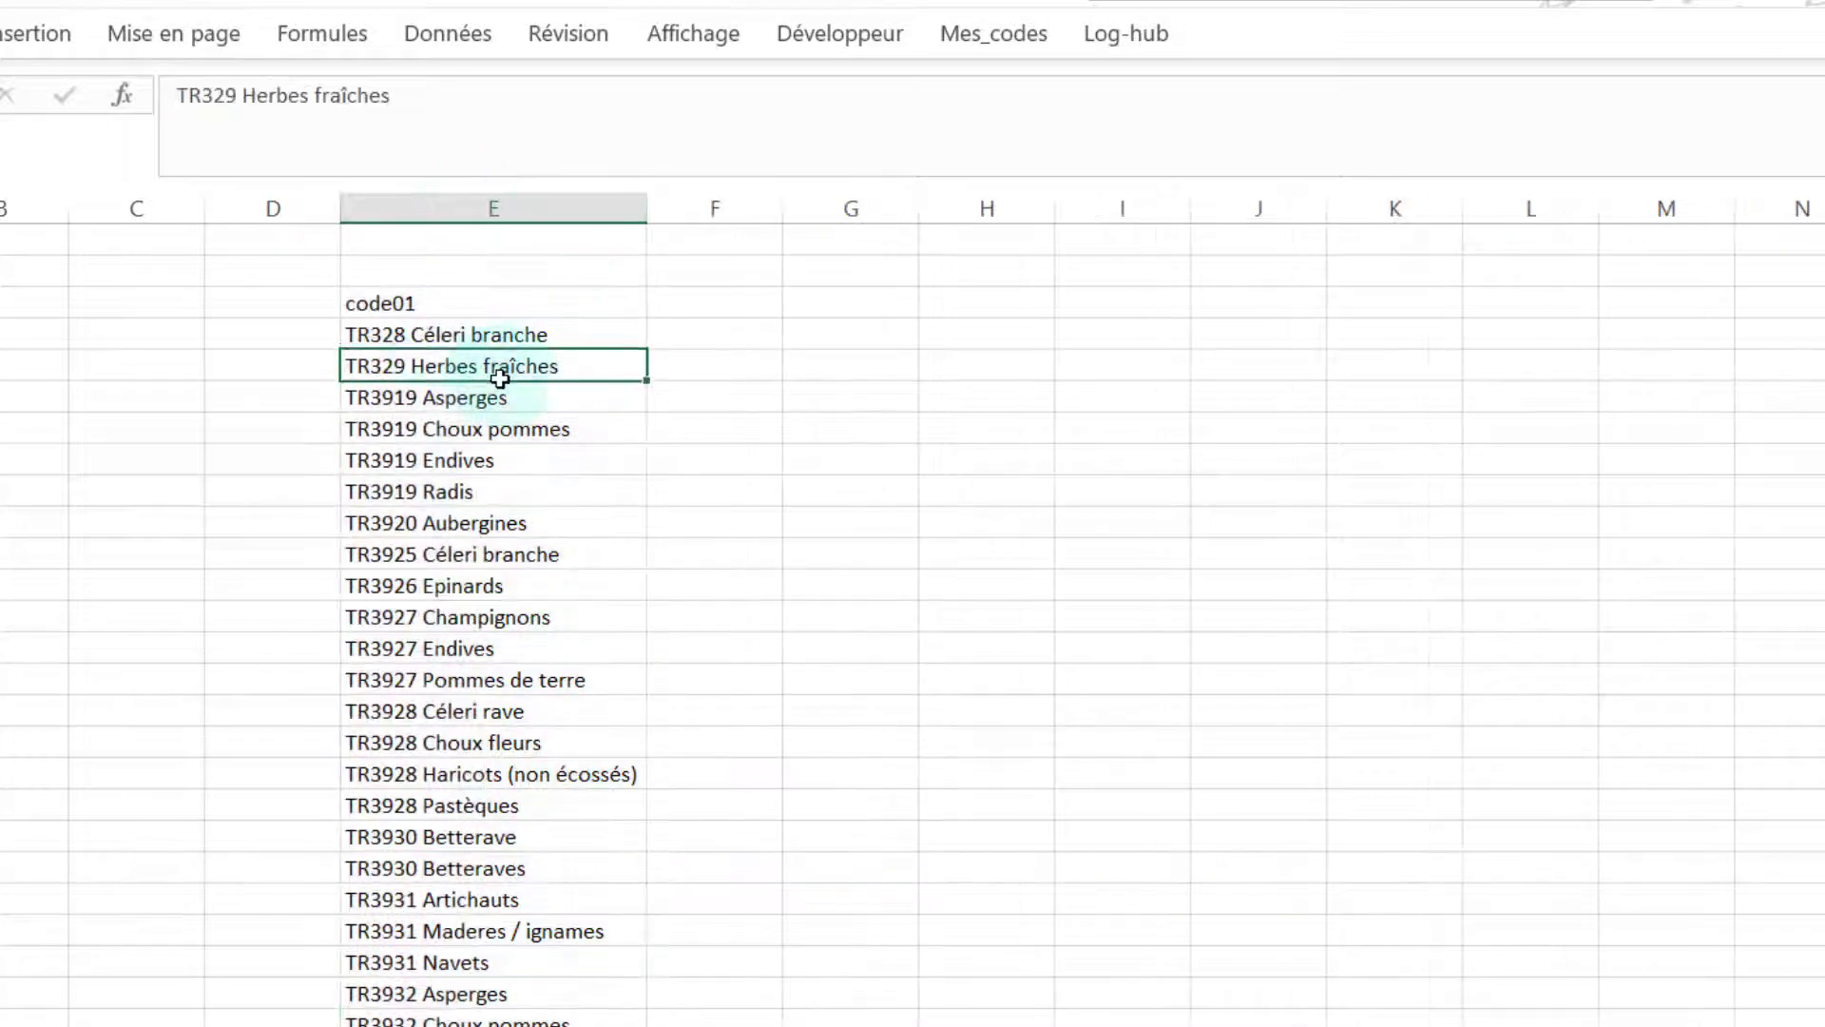
click(480, 303)
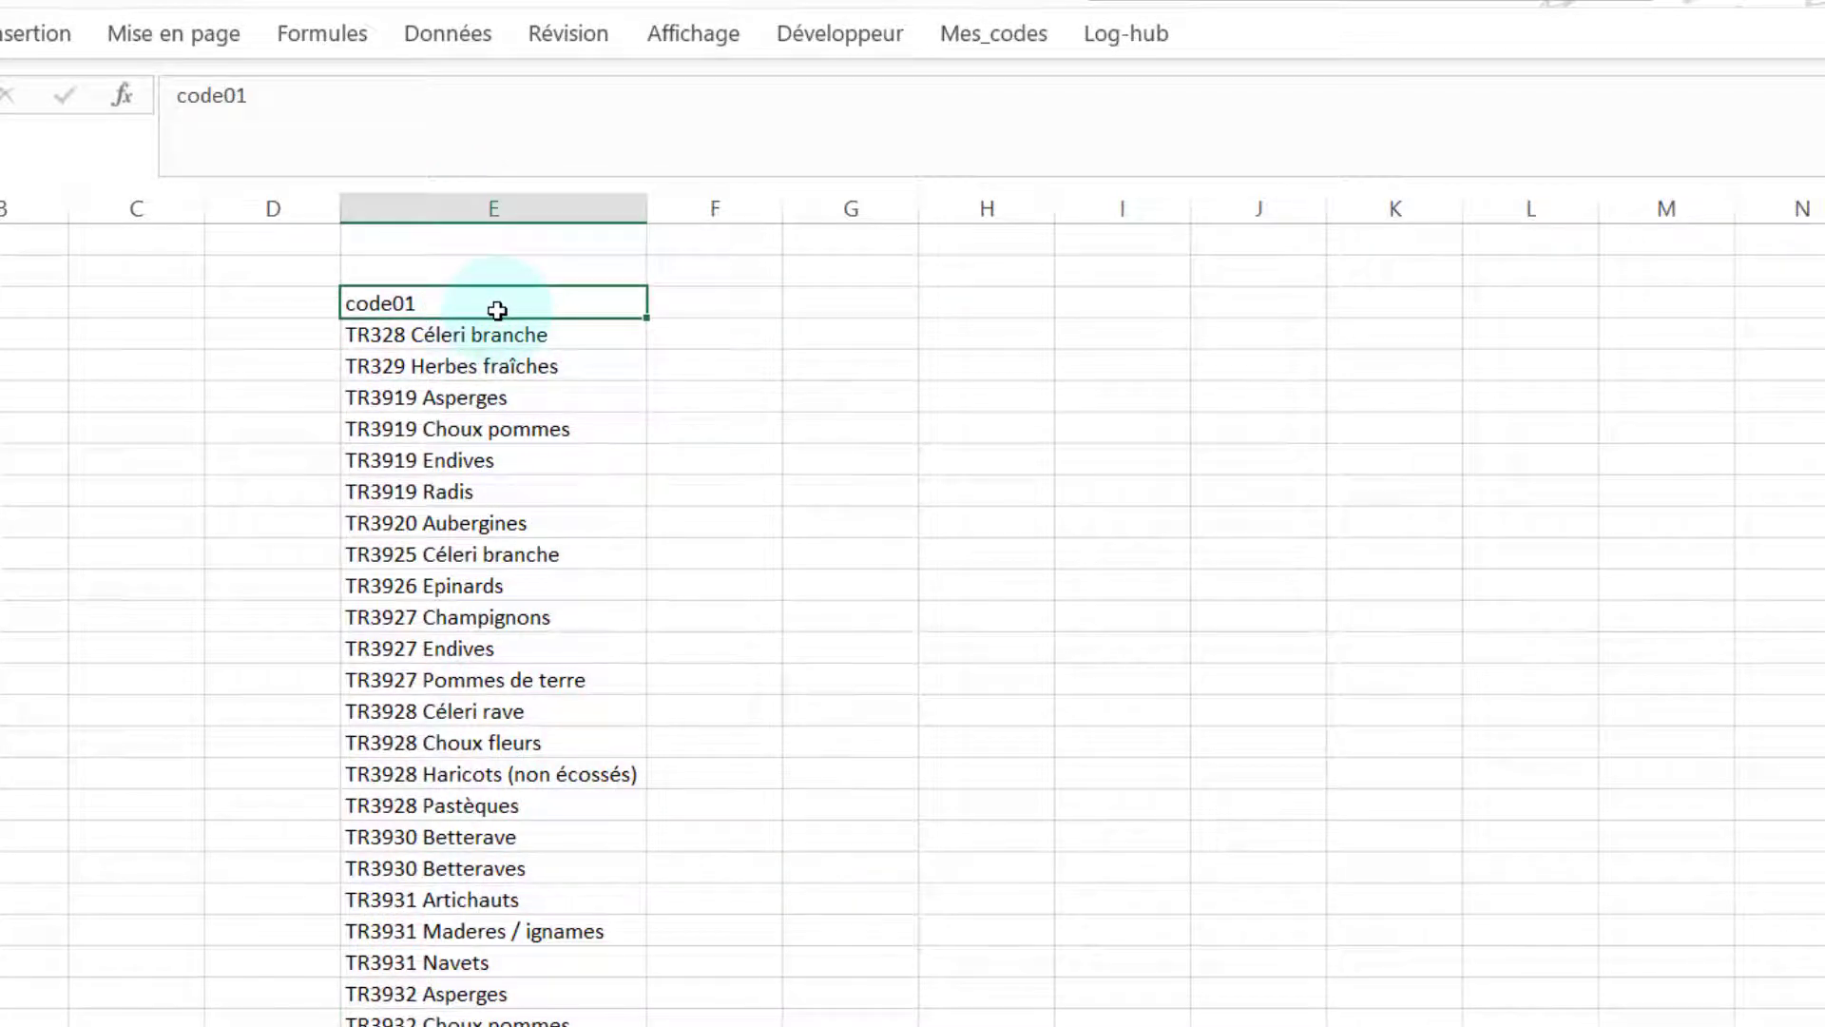
click(690, 330)
click(409, 333)
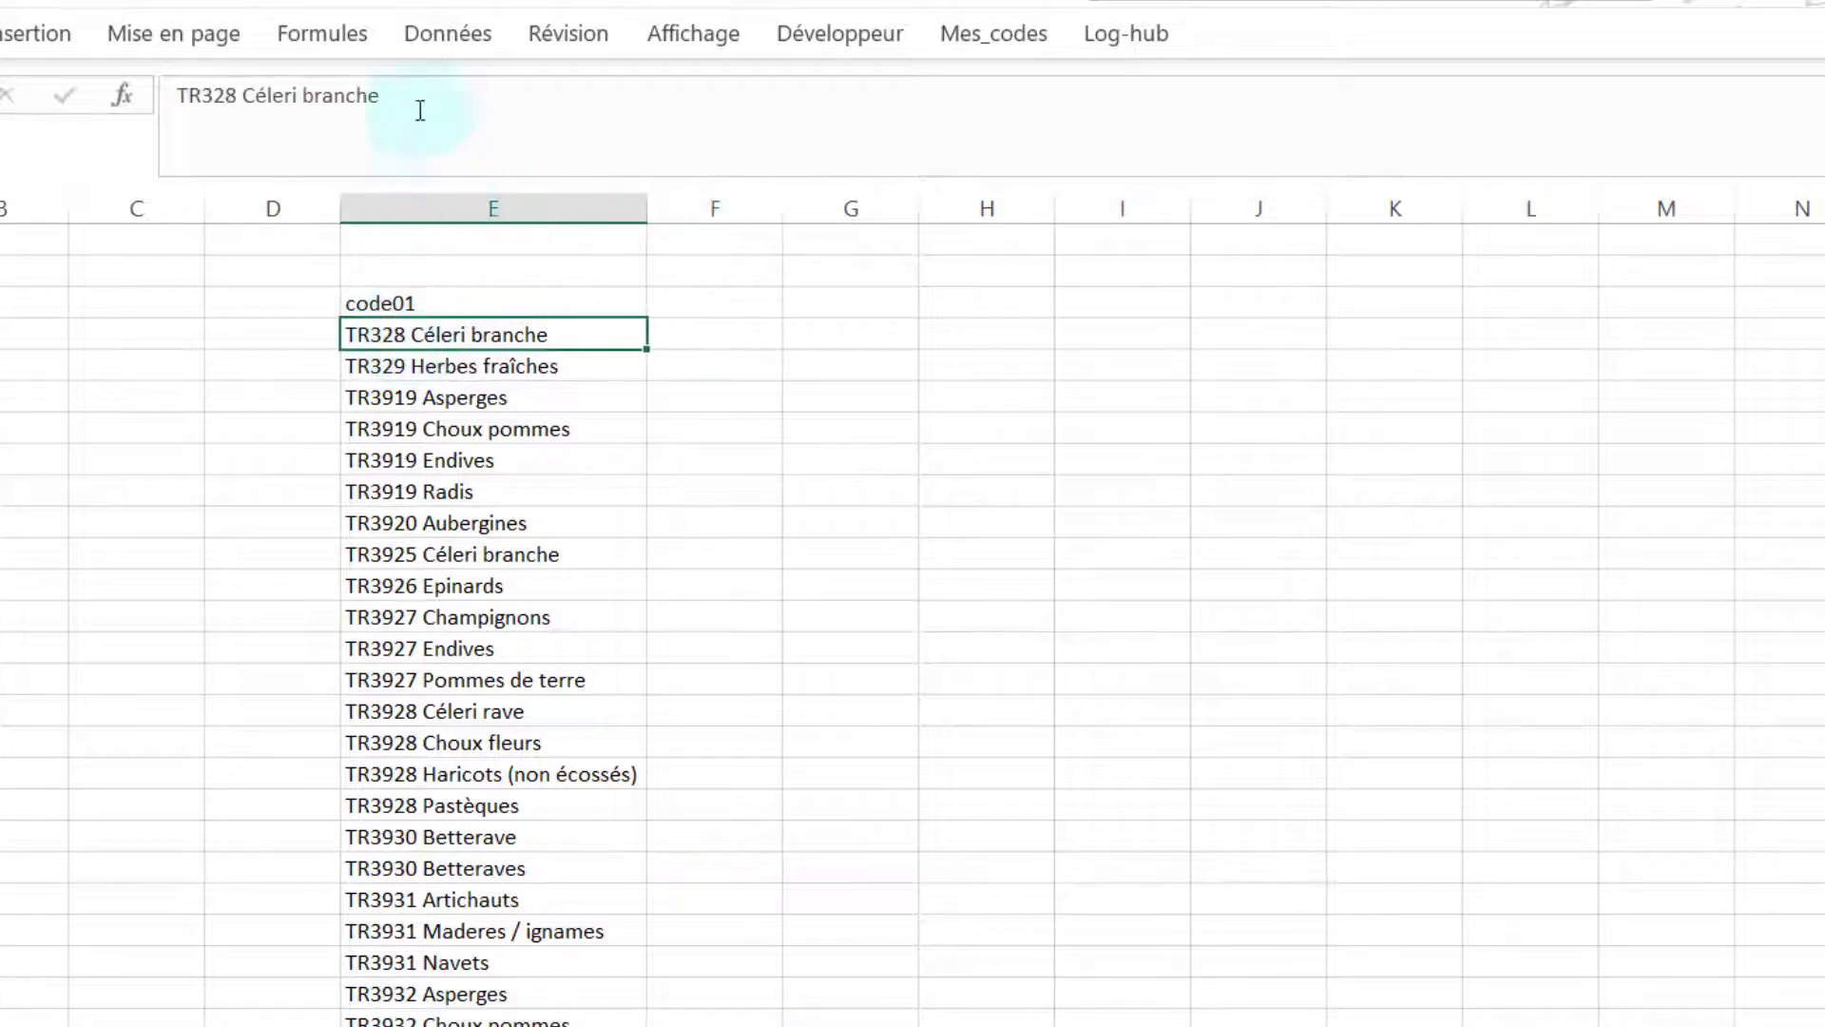
drag(237, 98, 114, 104)
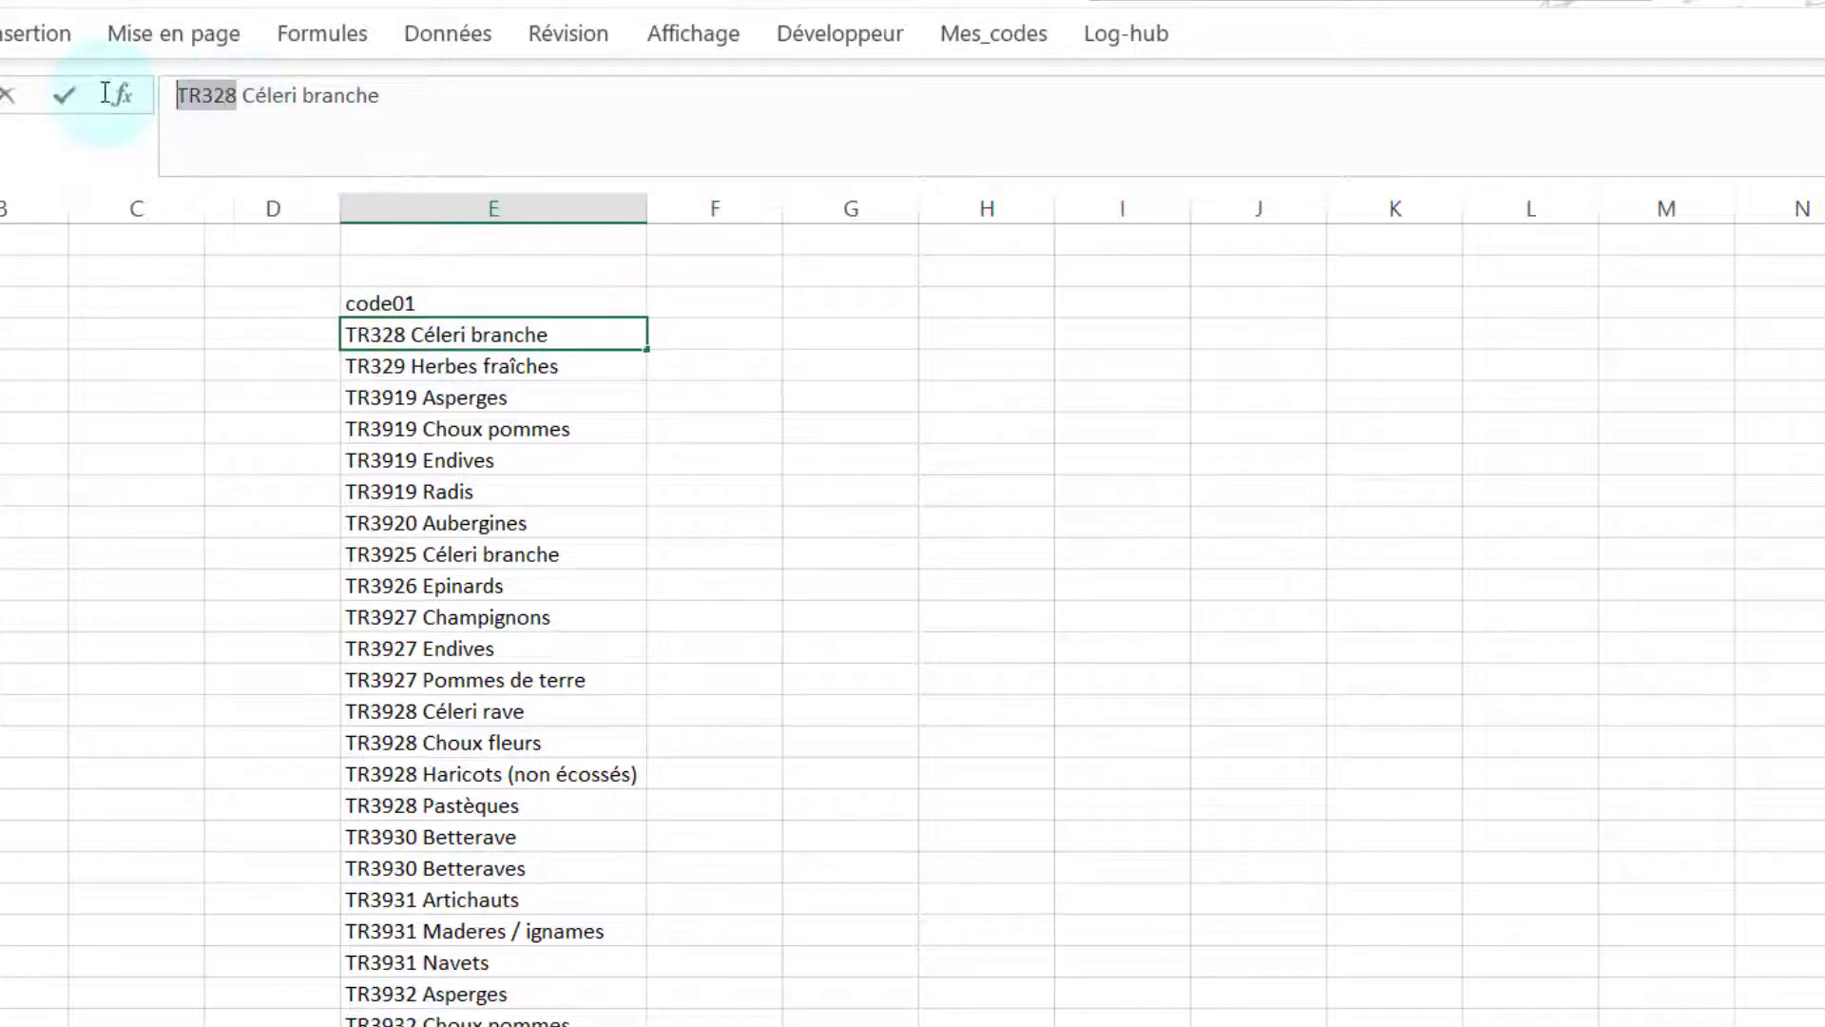
key(ctrl+c)
click(710, 324)
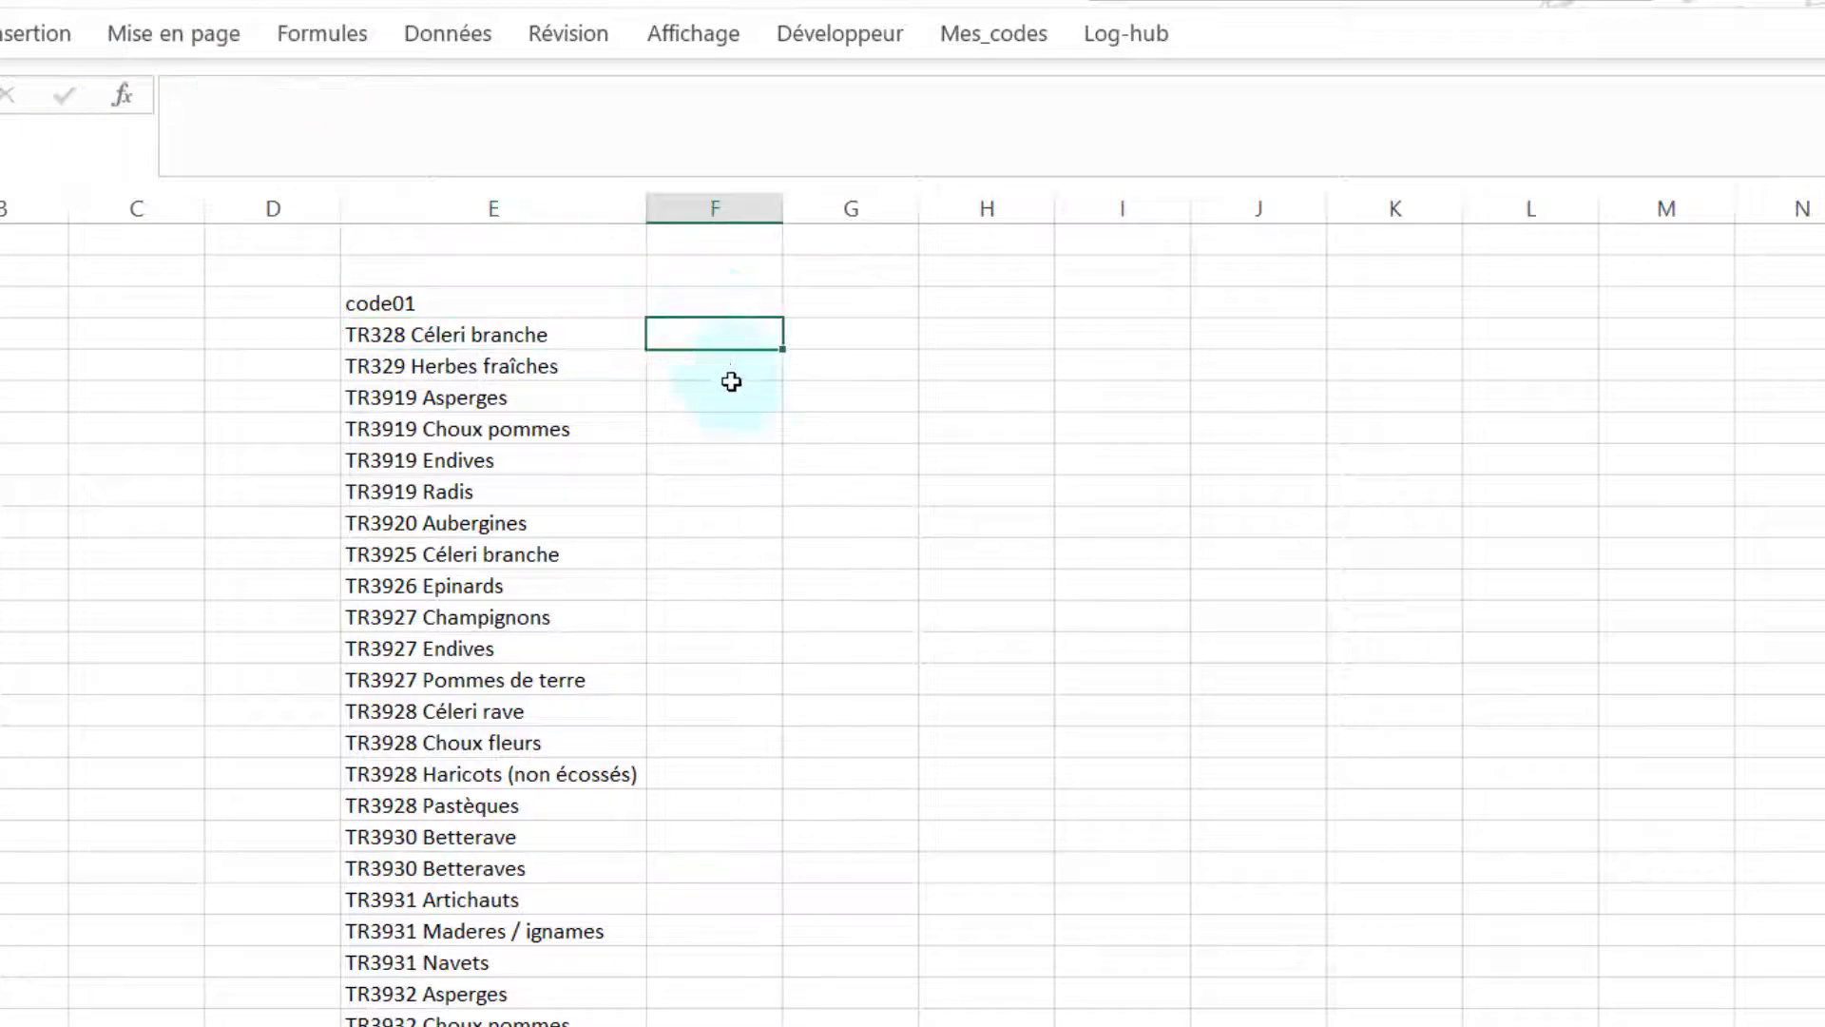
key(ctrl+v)
Flash Fill the codes down column F, then mark the label Céleri branche in the first entry.
scroll(681, 917, down, 4)
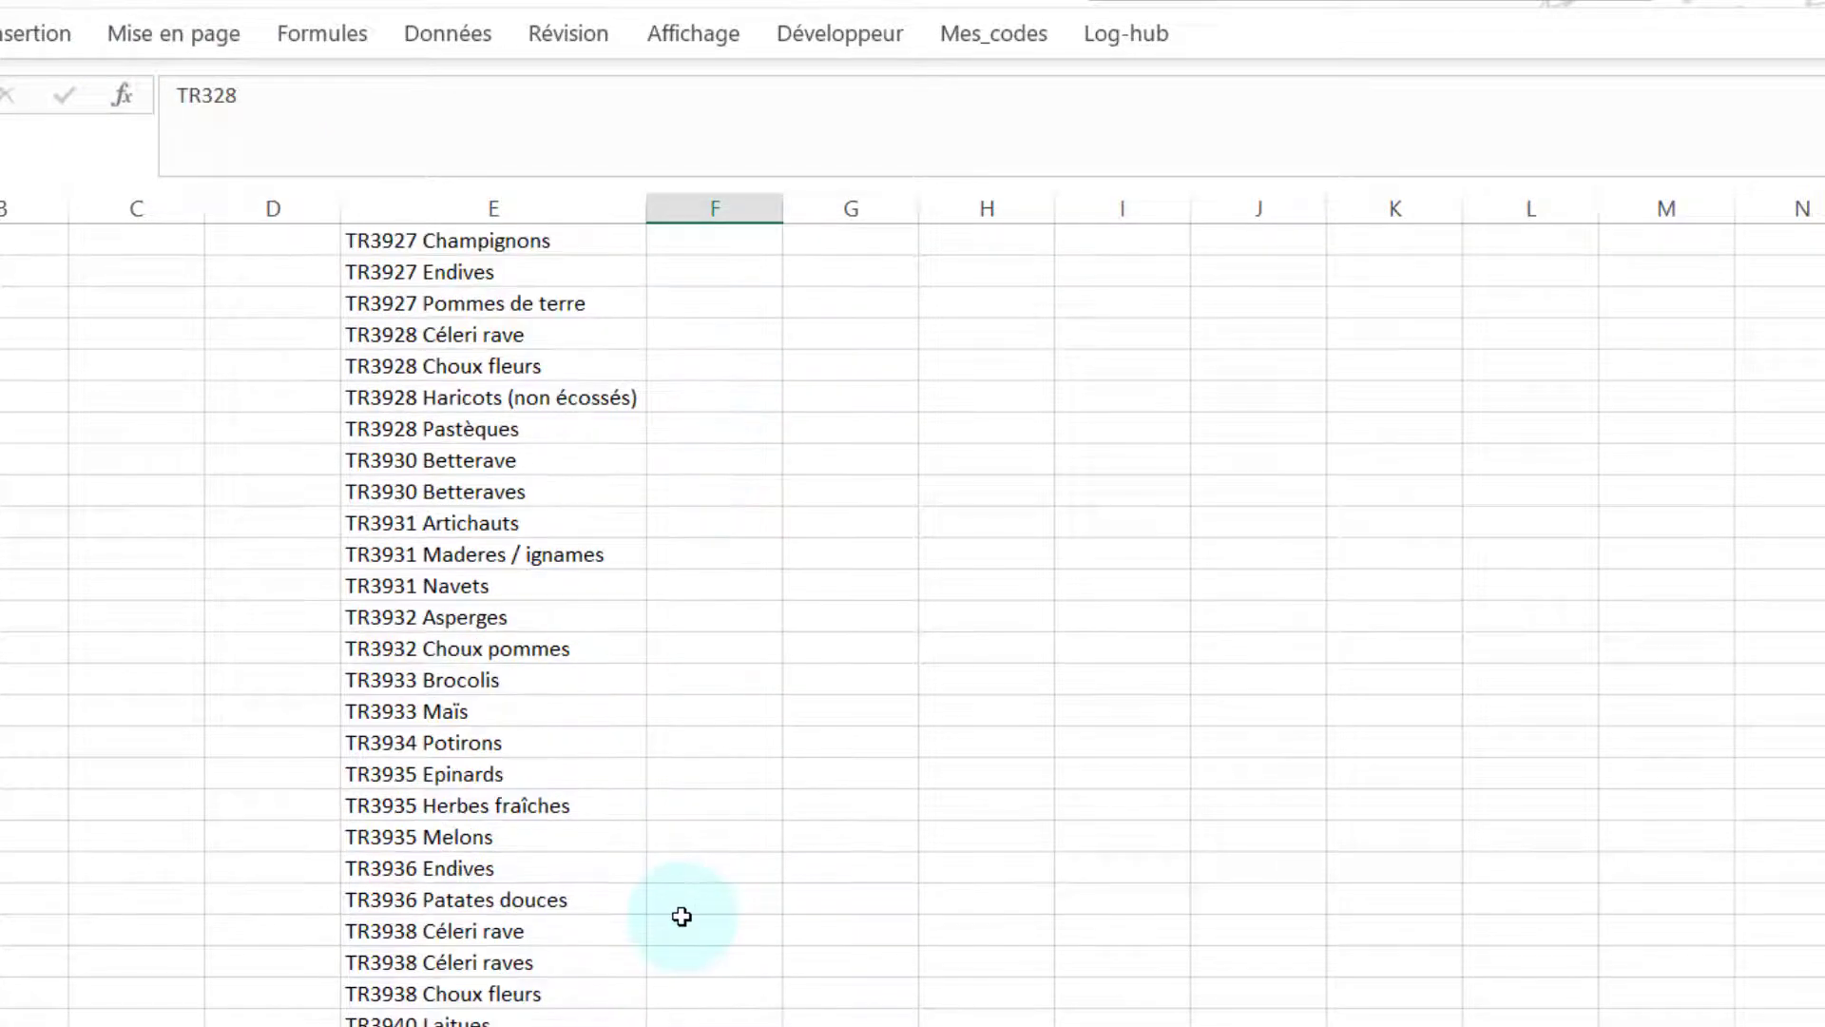
shift+click(682, 1010)
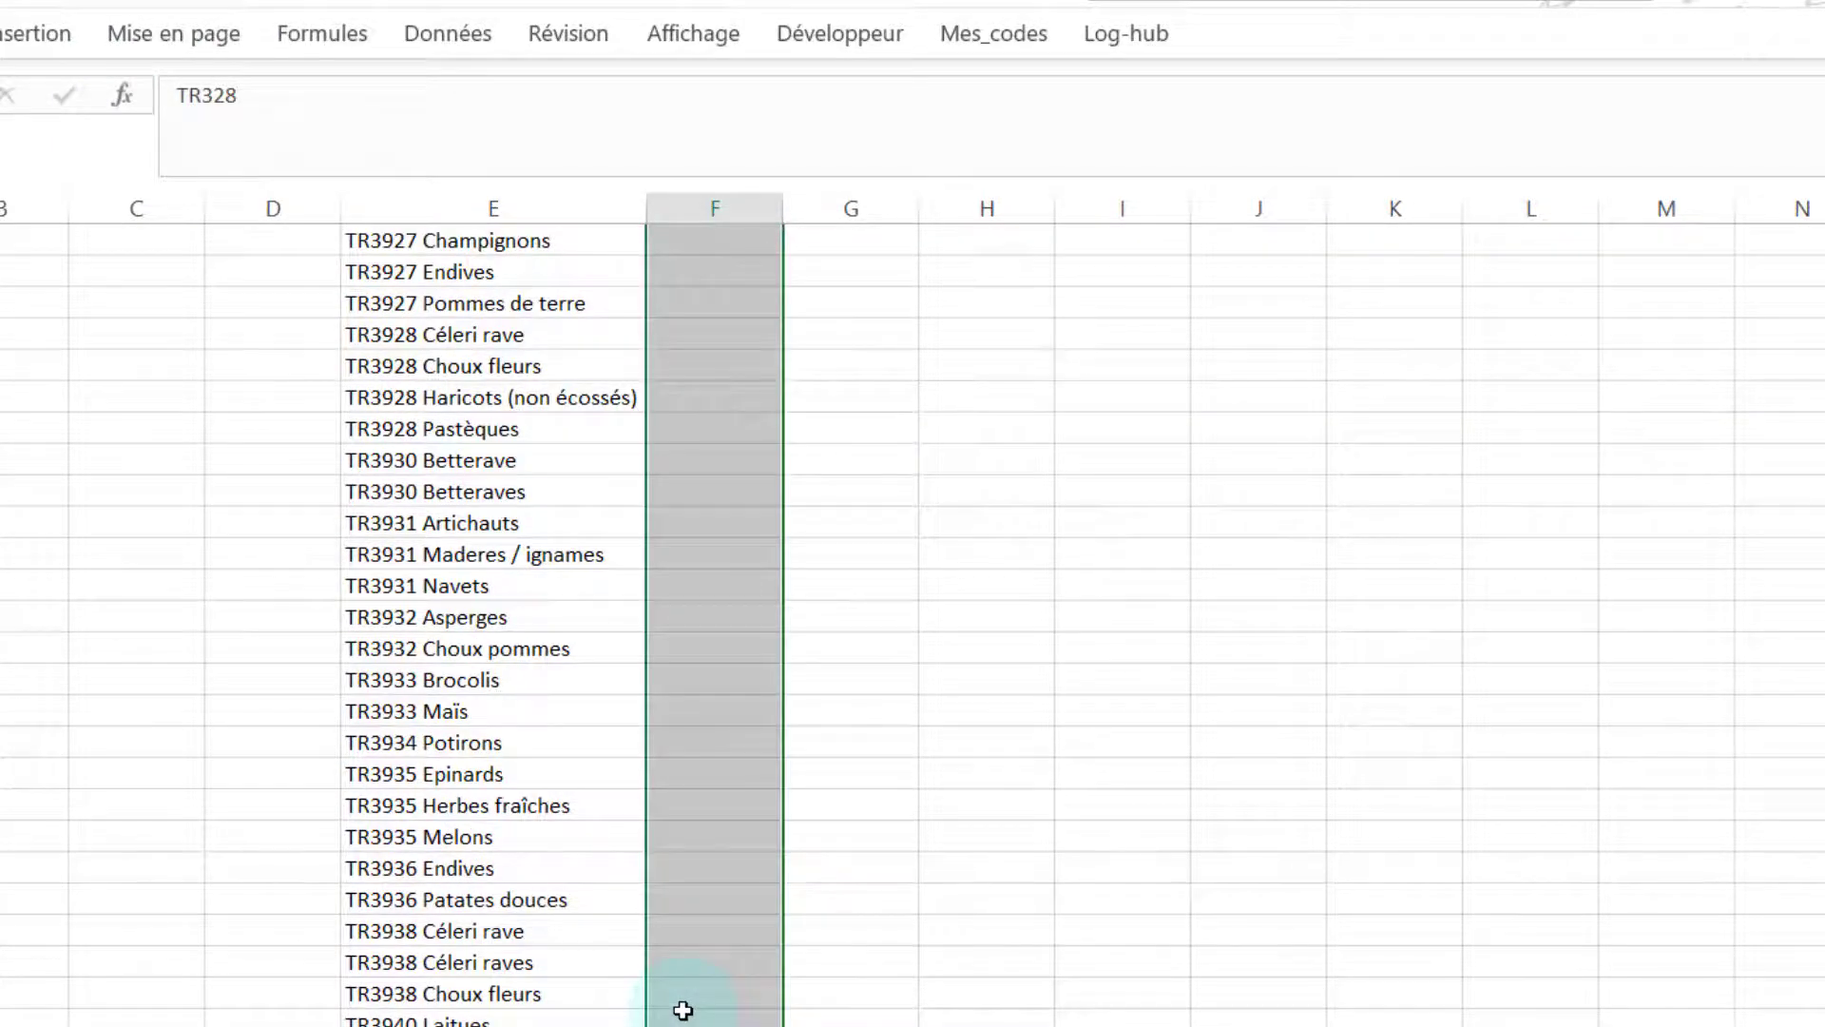
key(ctrl+e)
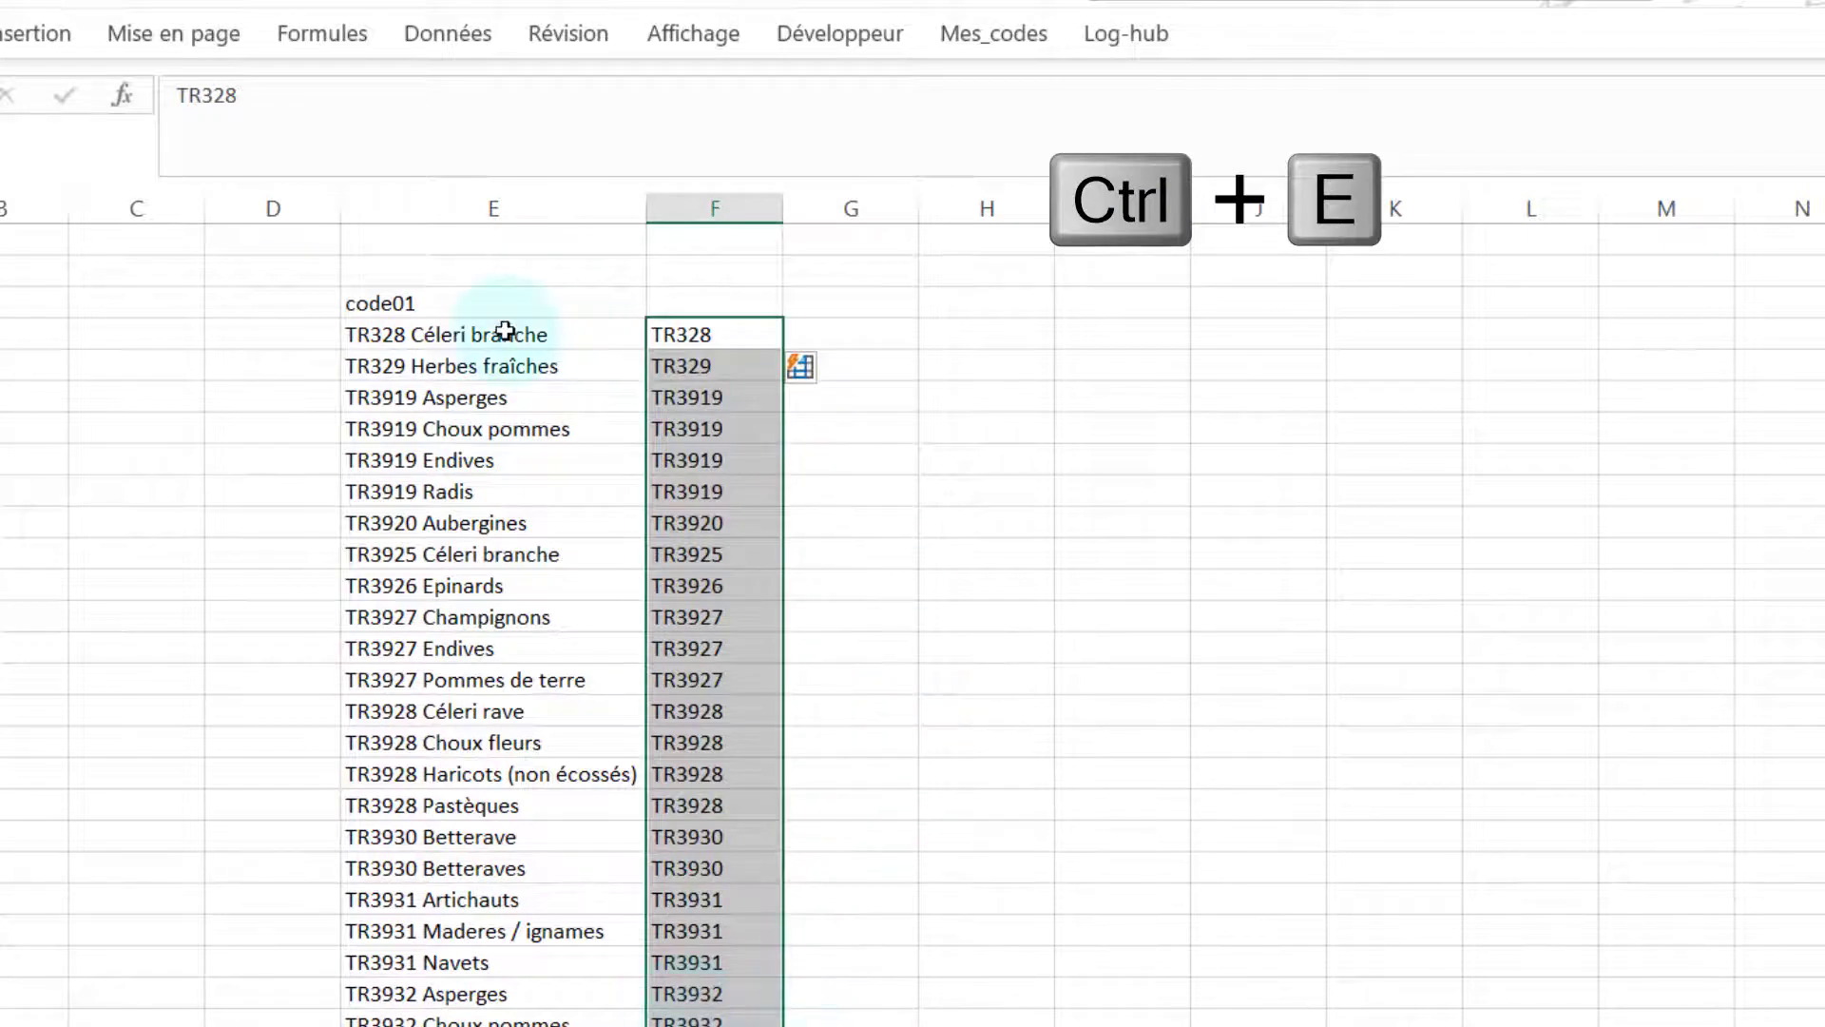
click(505, 331)
drag(377, 97, 255, 99)
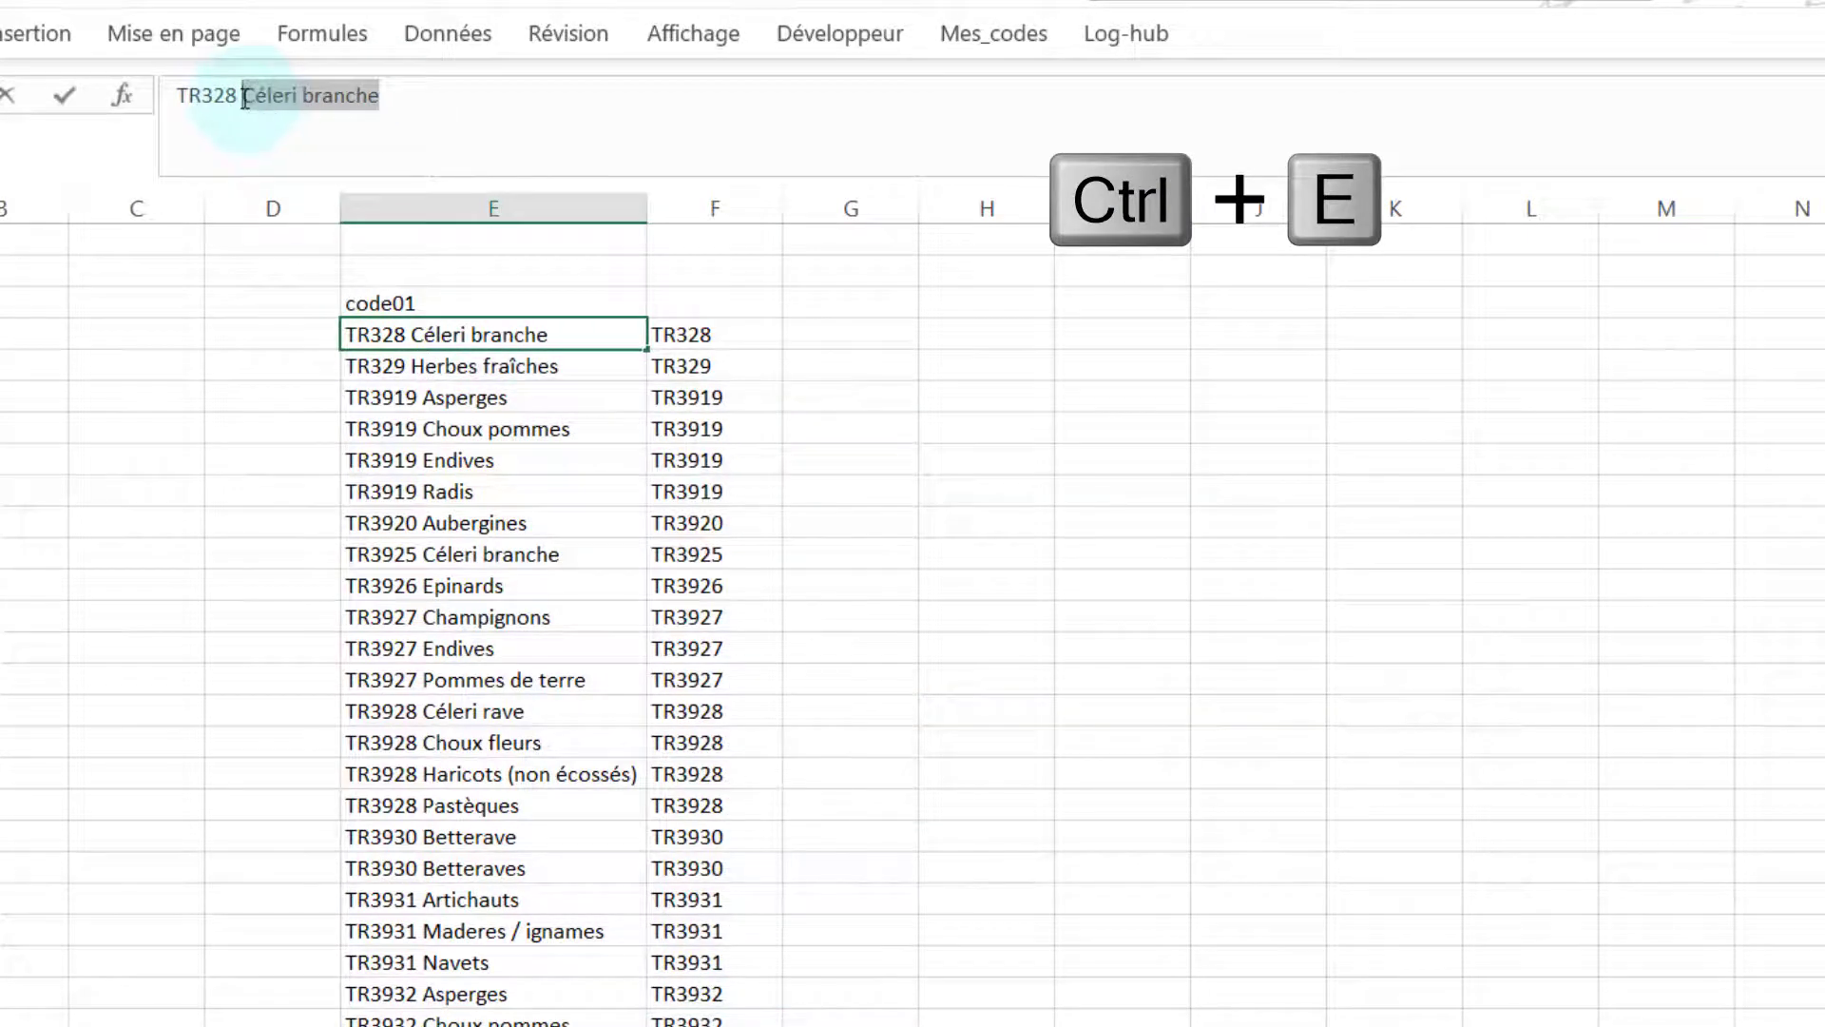
Paste Céleri branche into column G and Flash Fill the labels down the list.
click(825, 338)
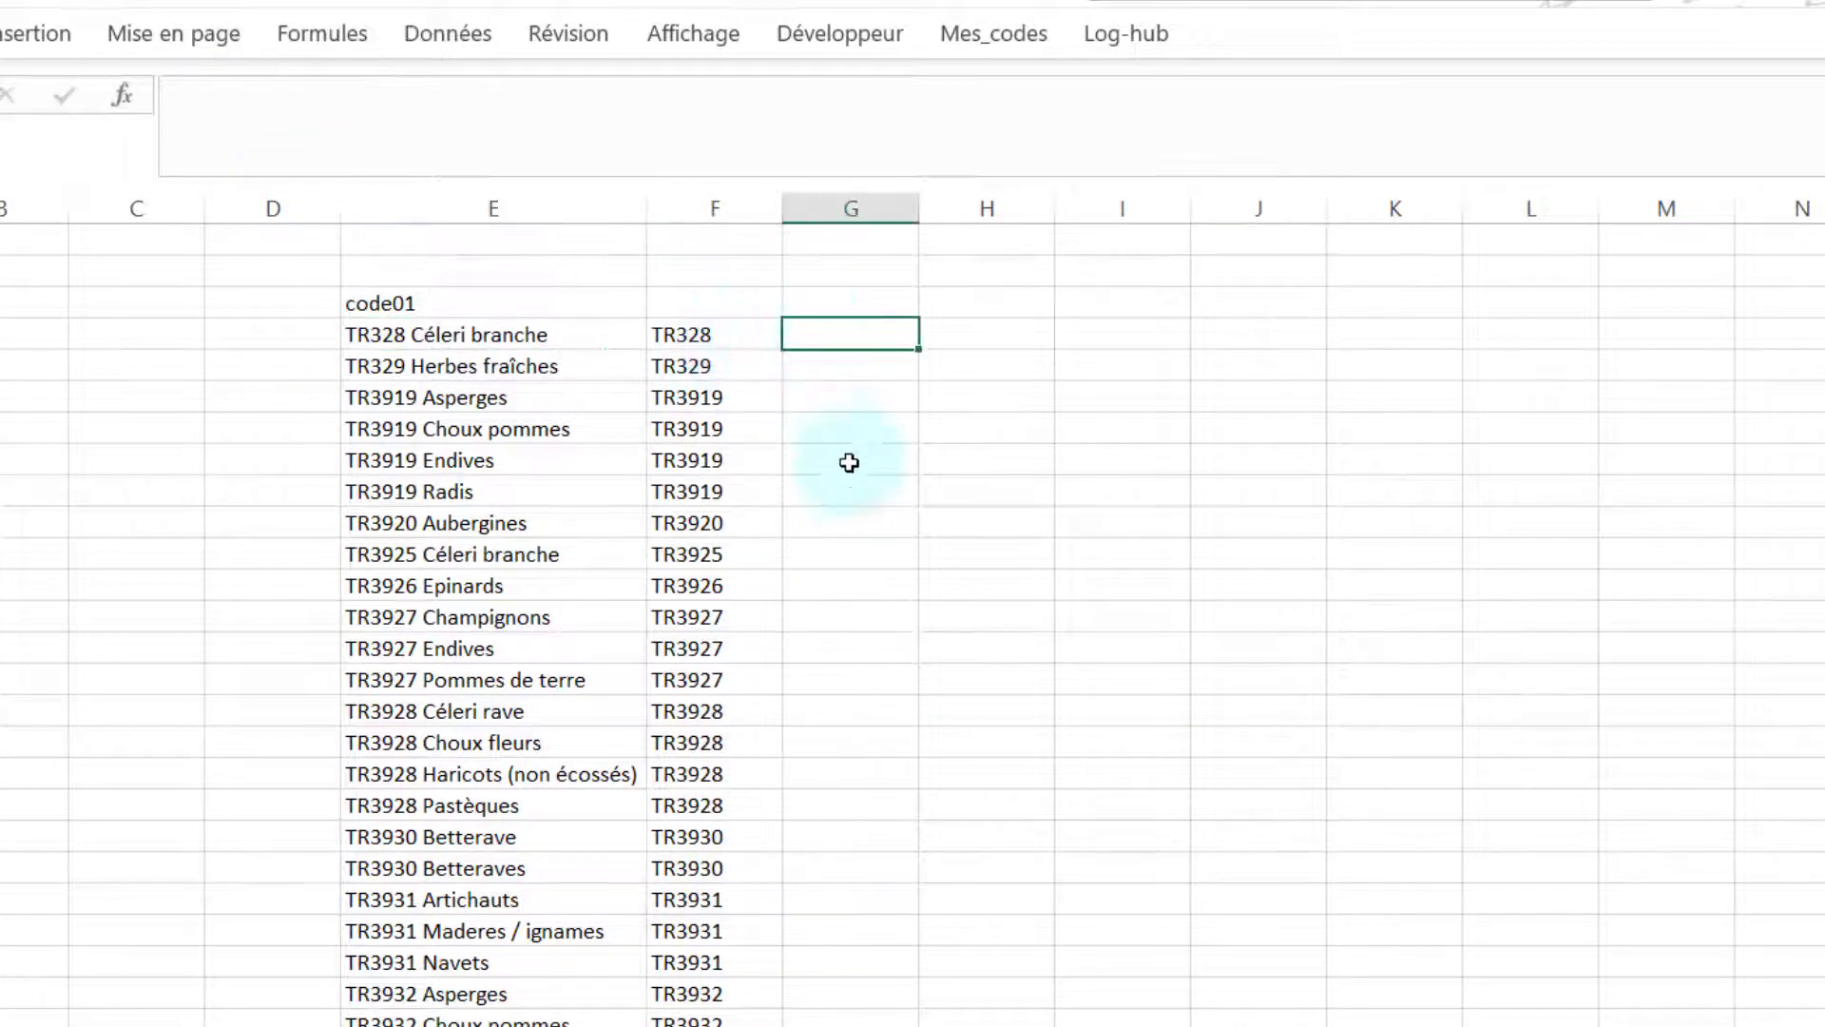
text(Céleri branche)
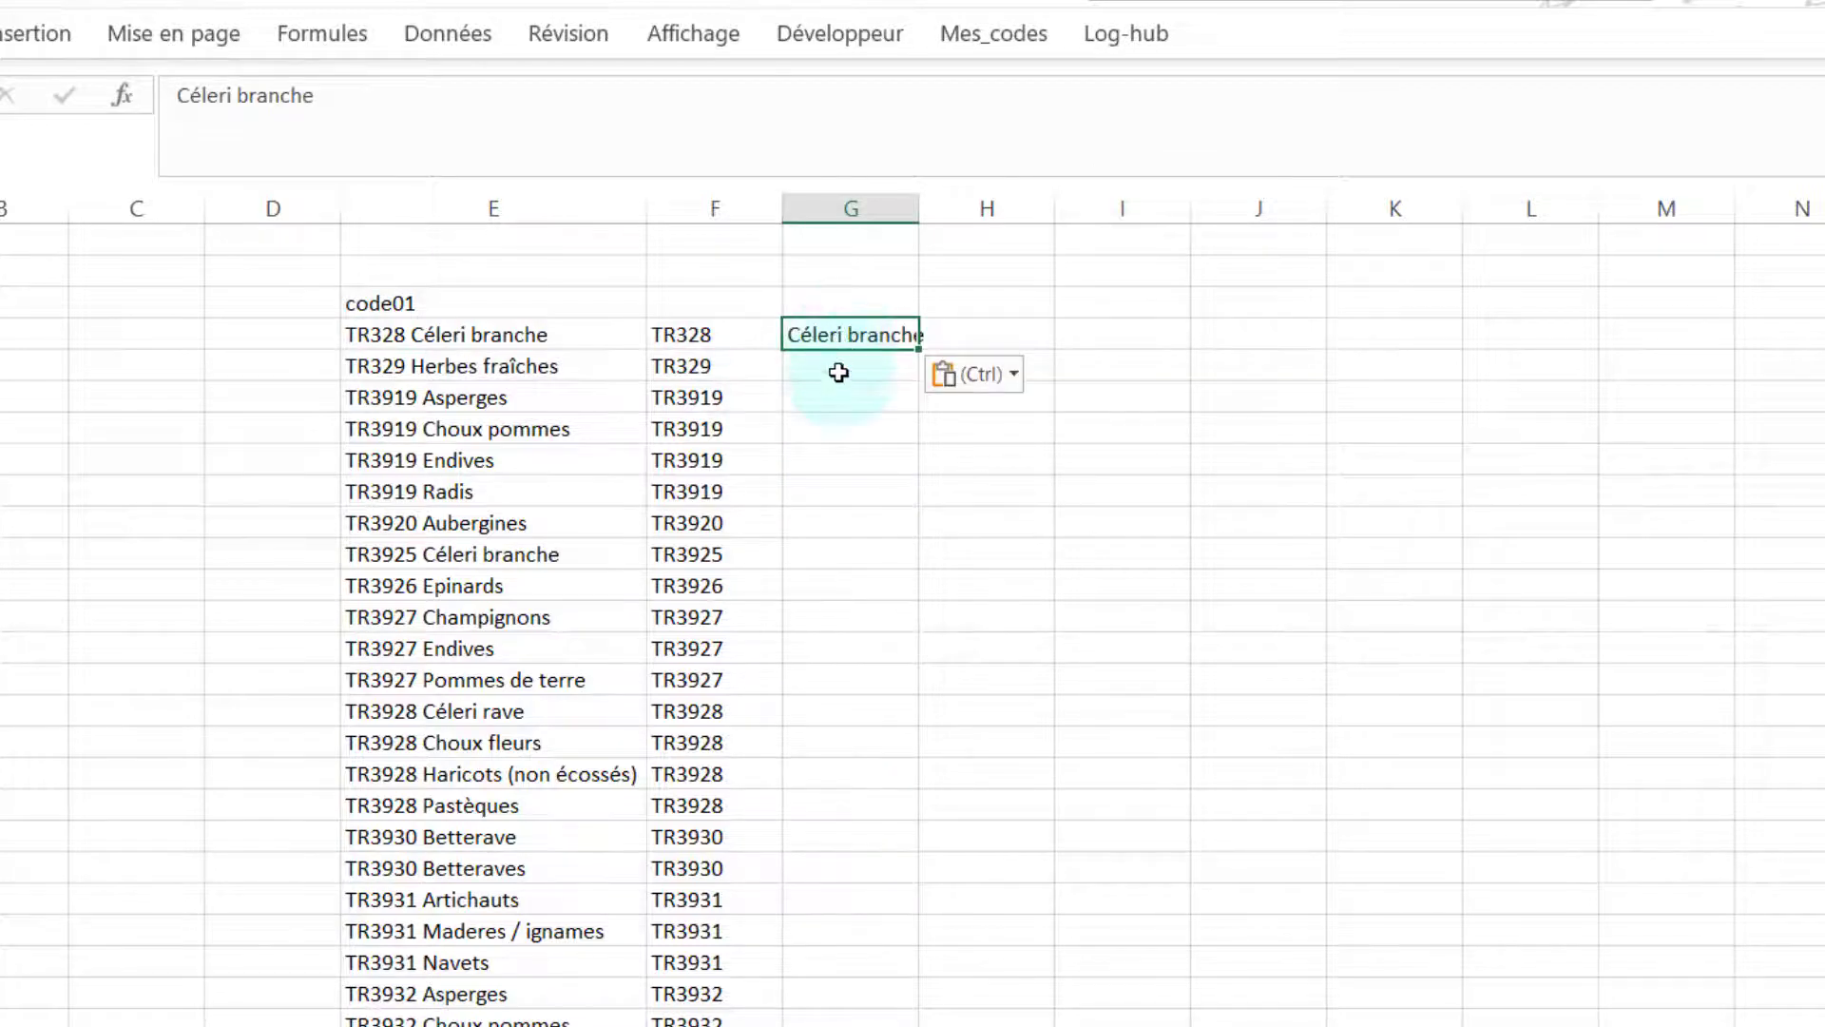
scroll(848, 853, down, 5)
shift+click(832, 933)
scroll(815, 557, up, 4)
scroll(816, 557, up, 1)
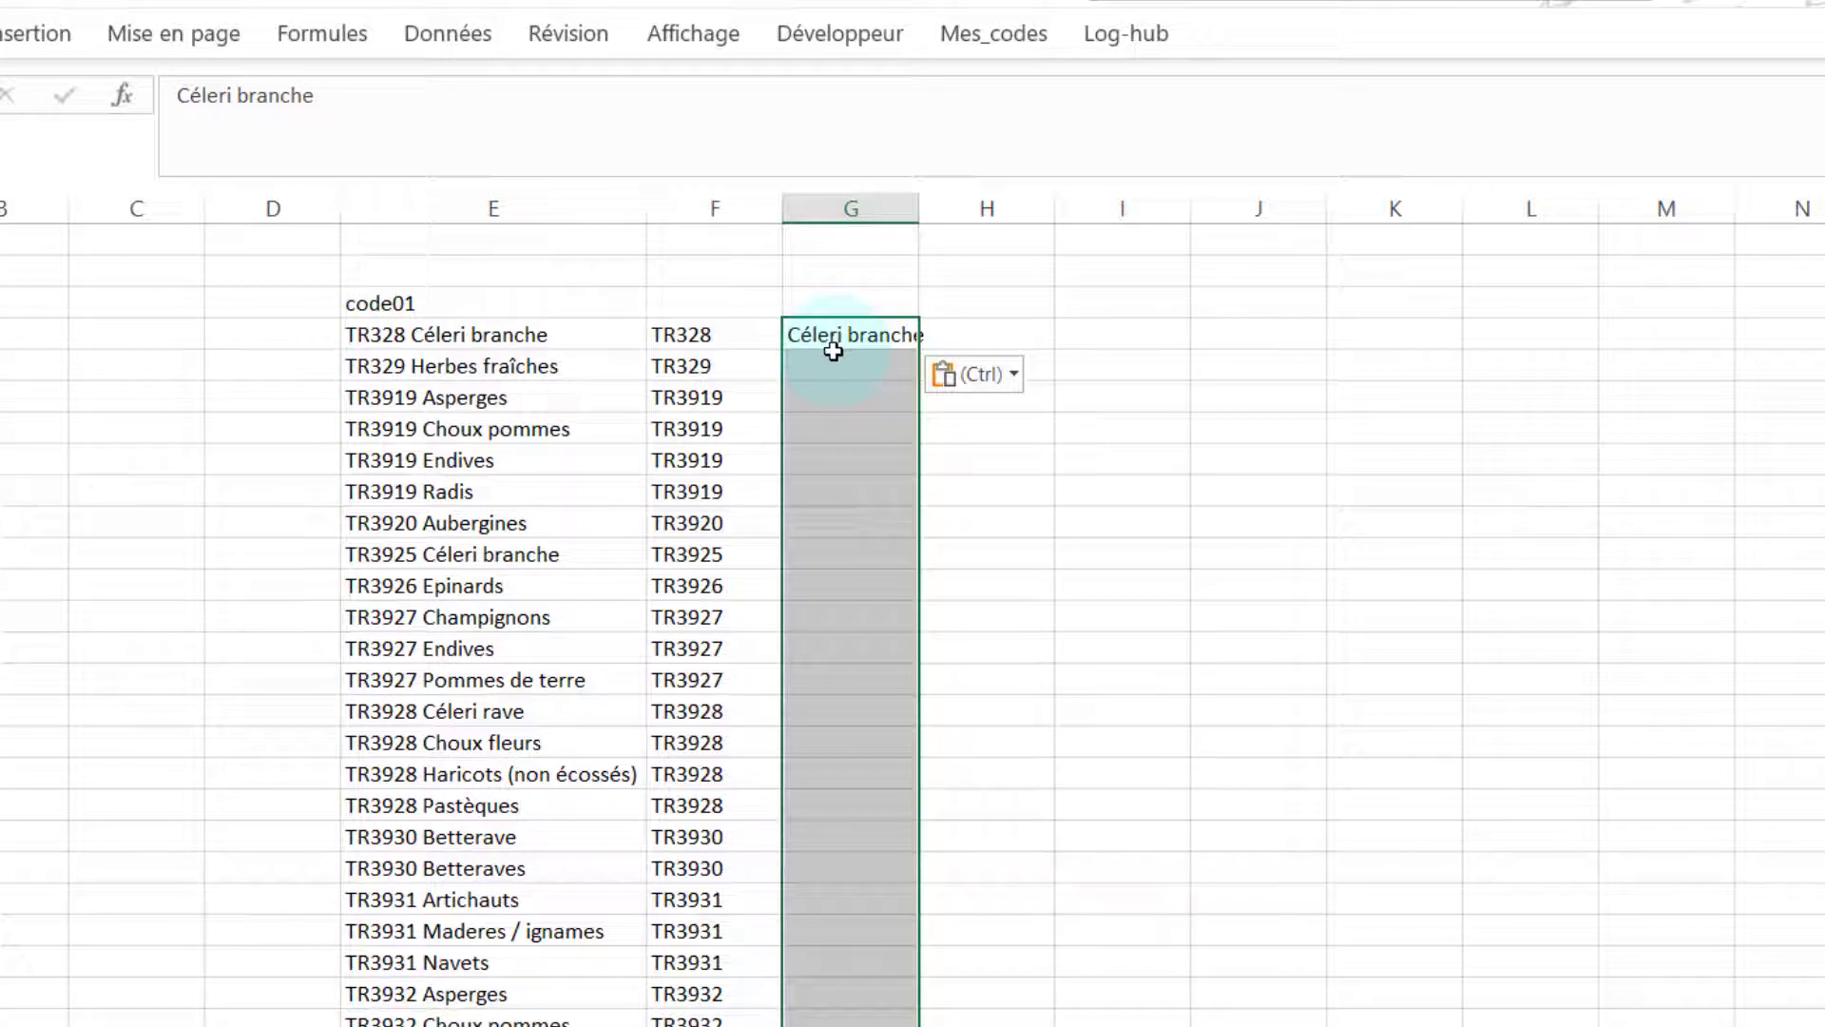
key(ctrl+e)
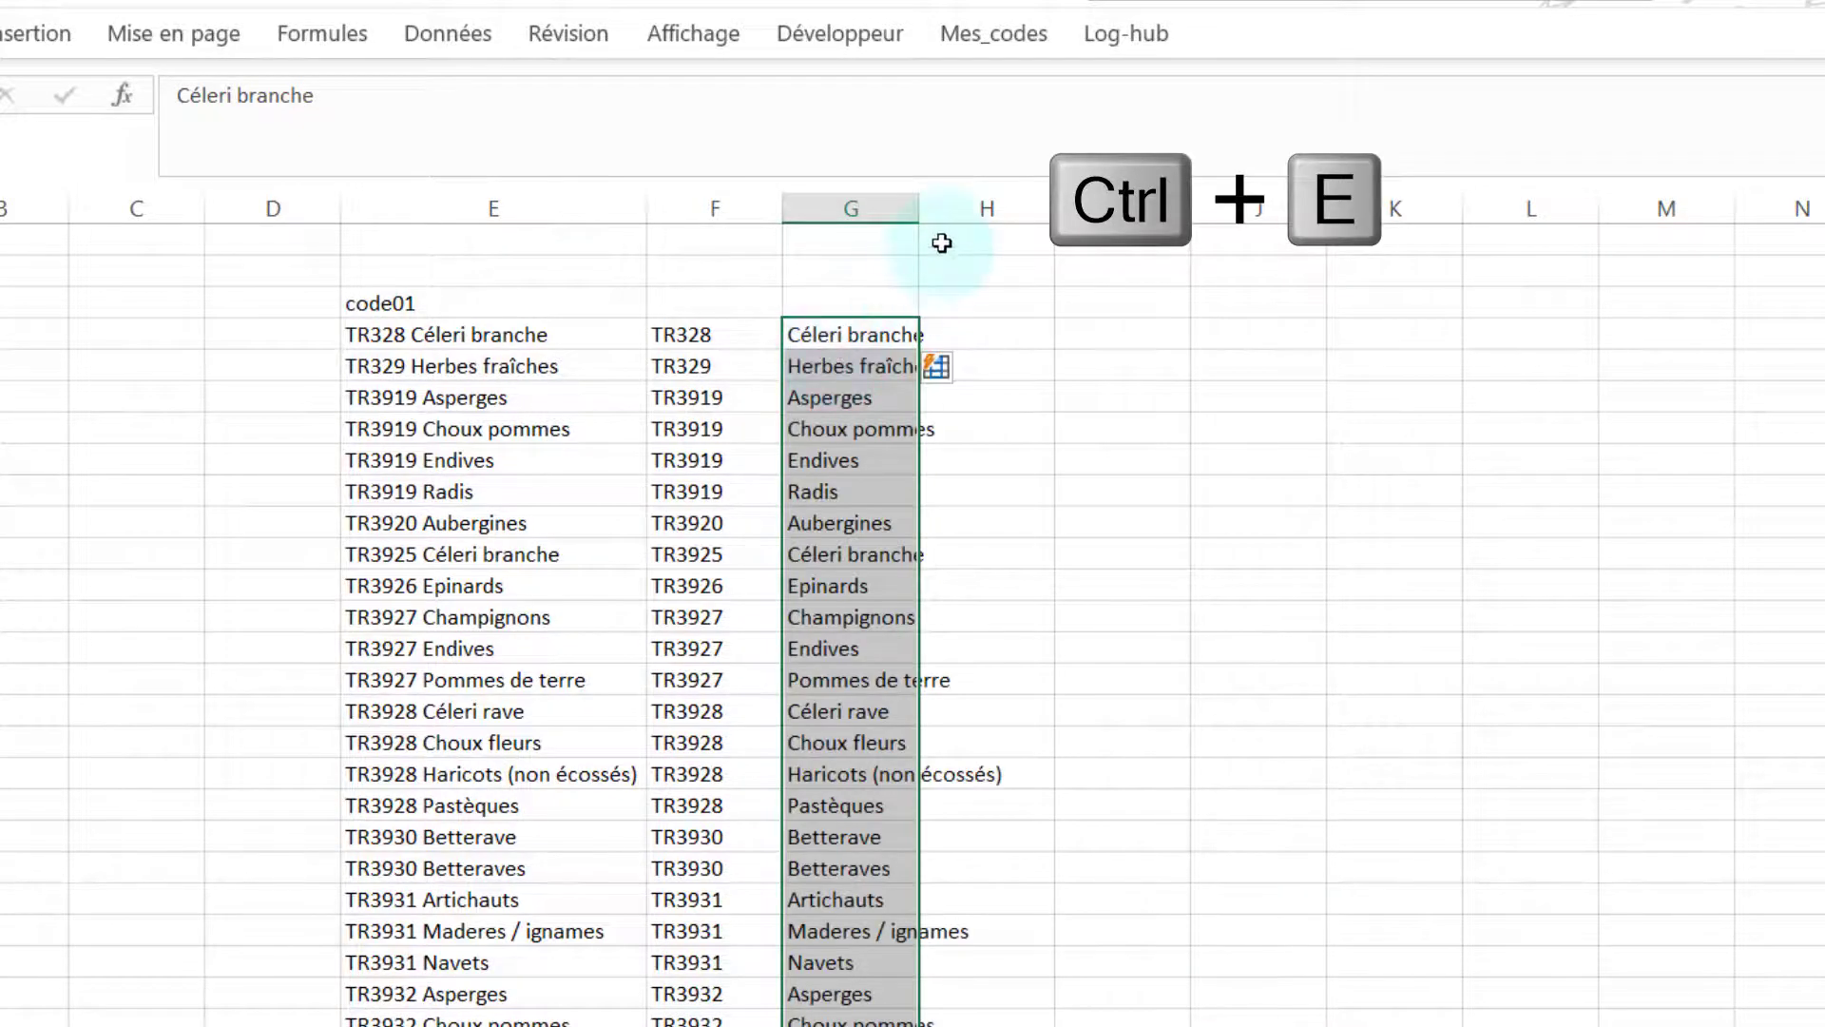
Autofit column G to its longest label.
click(922, 213)
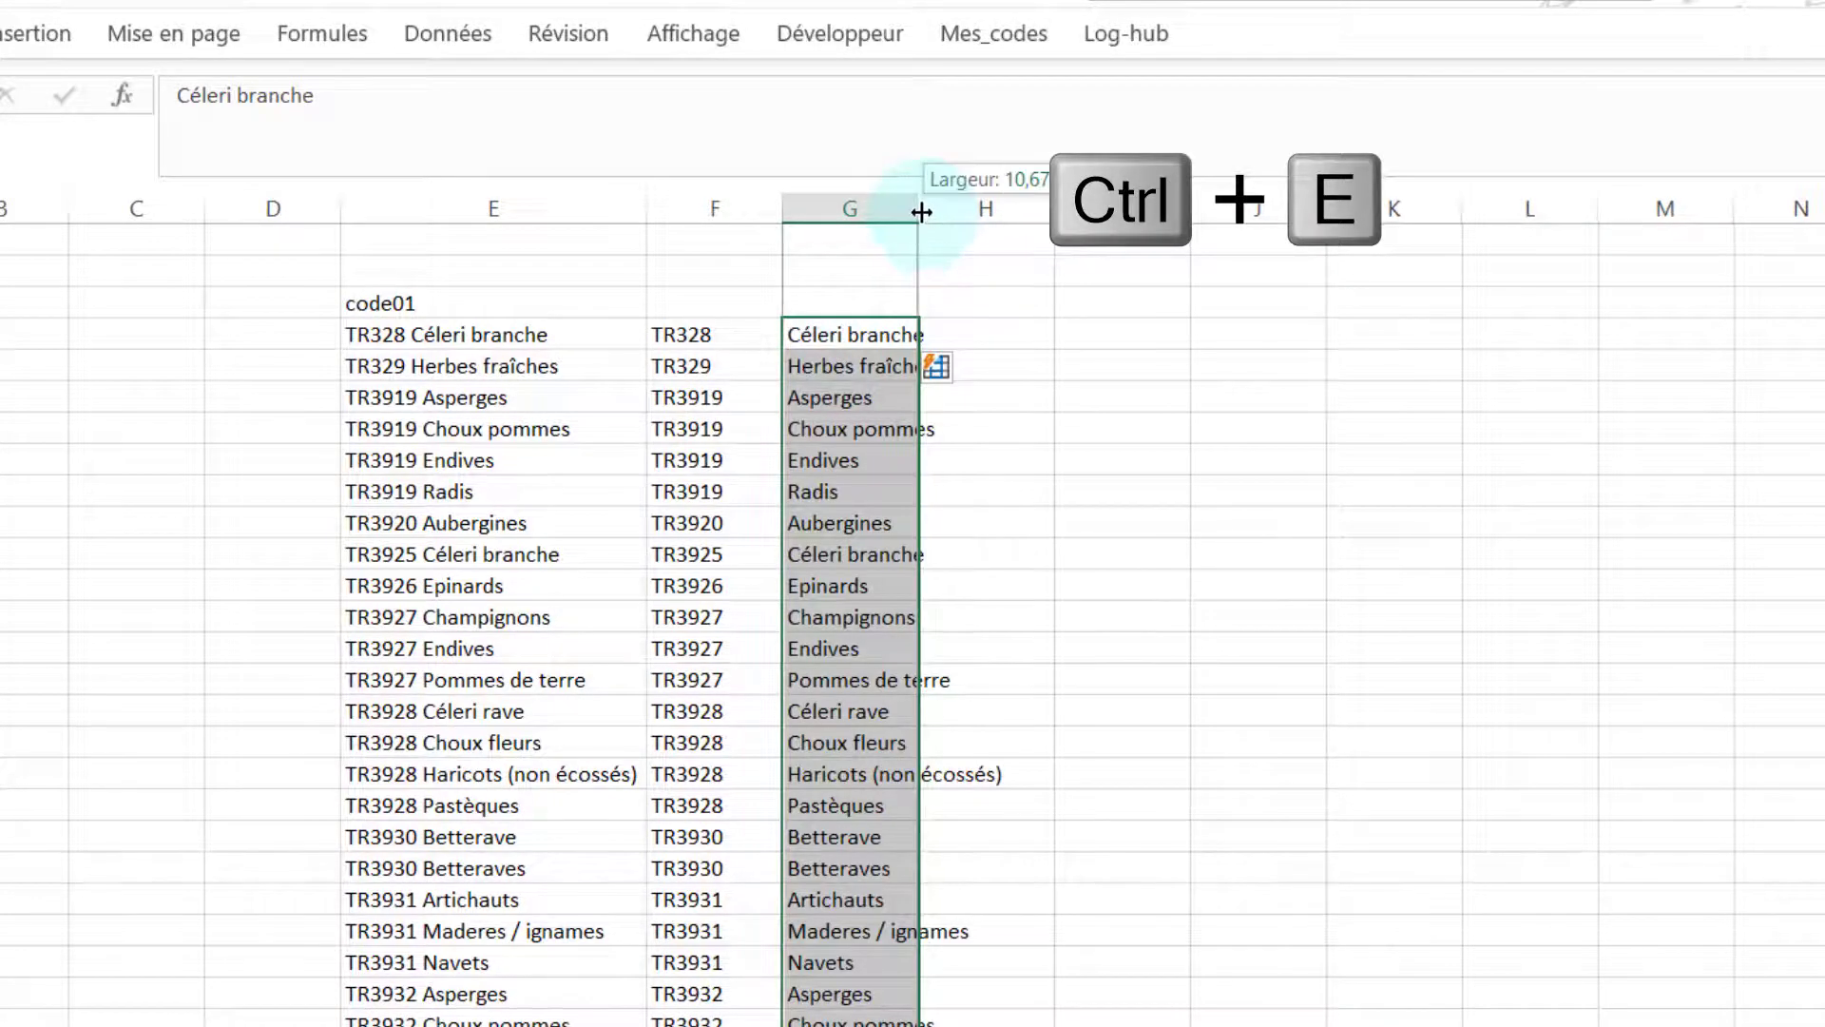
click(855, 491)
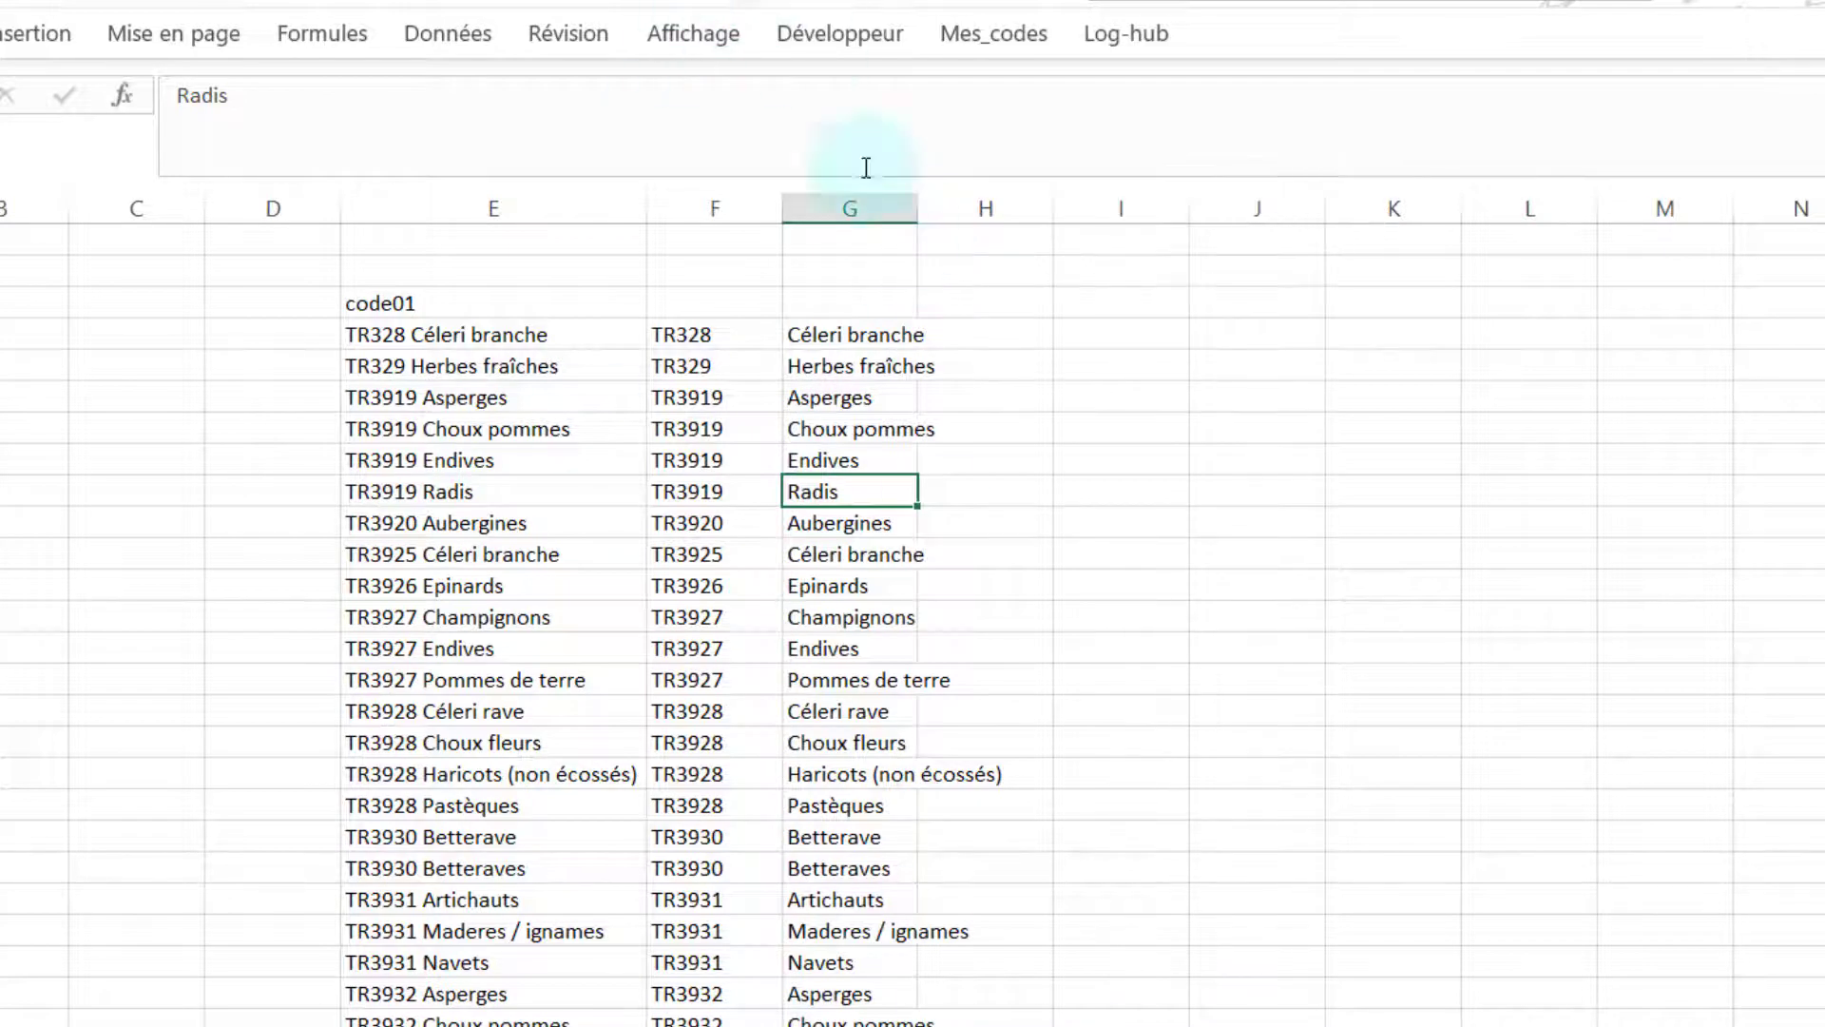
double_click(917, 208)
click(841, 617)
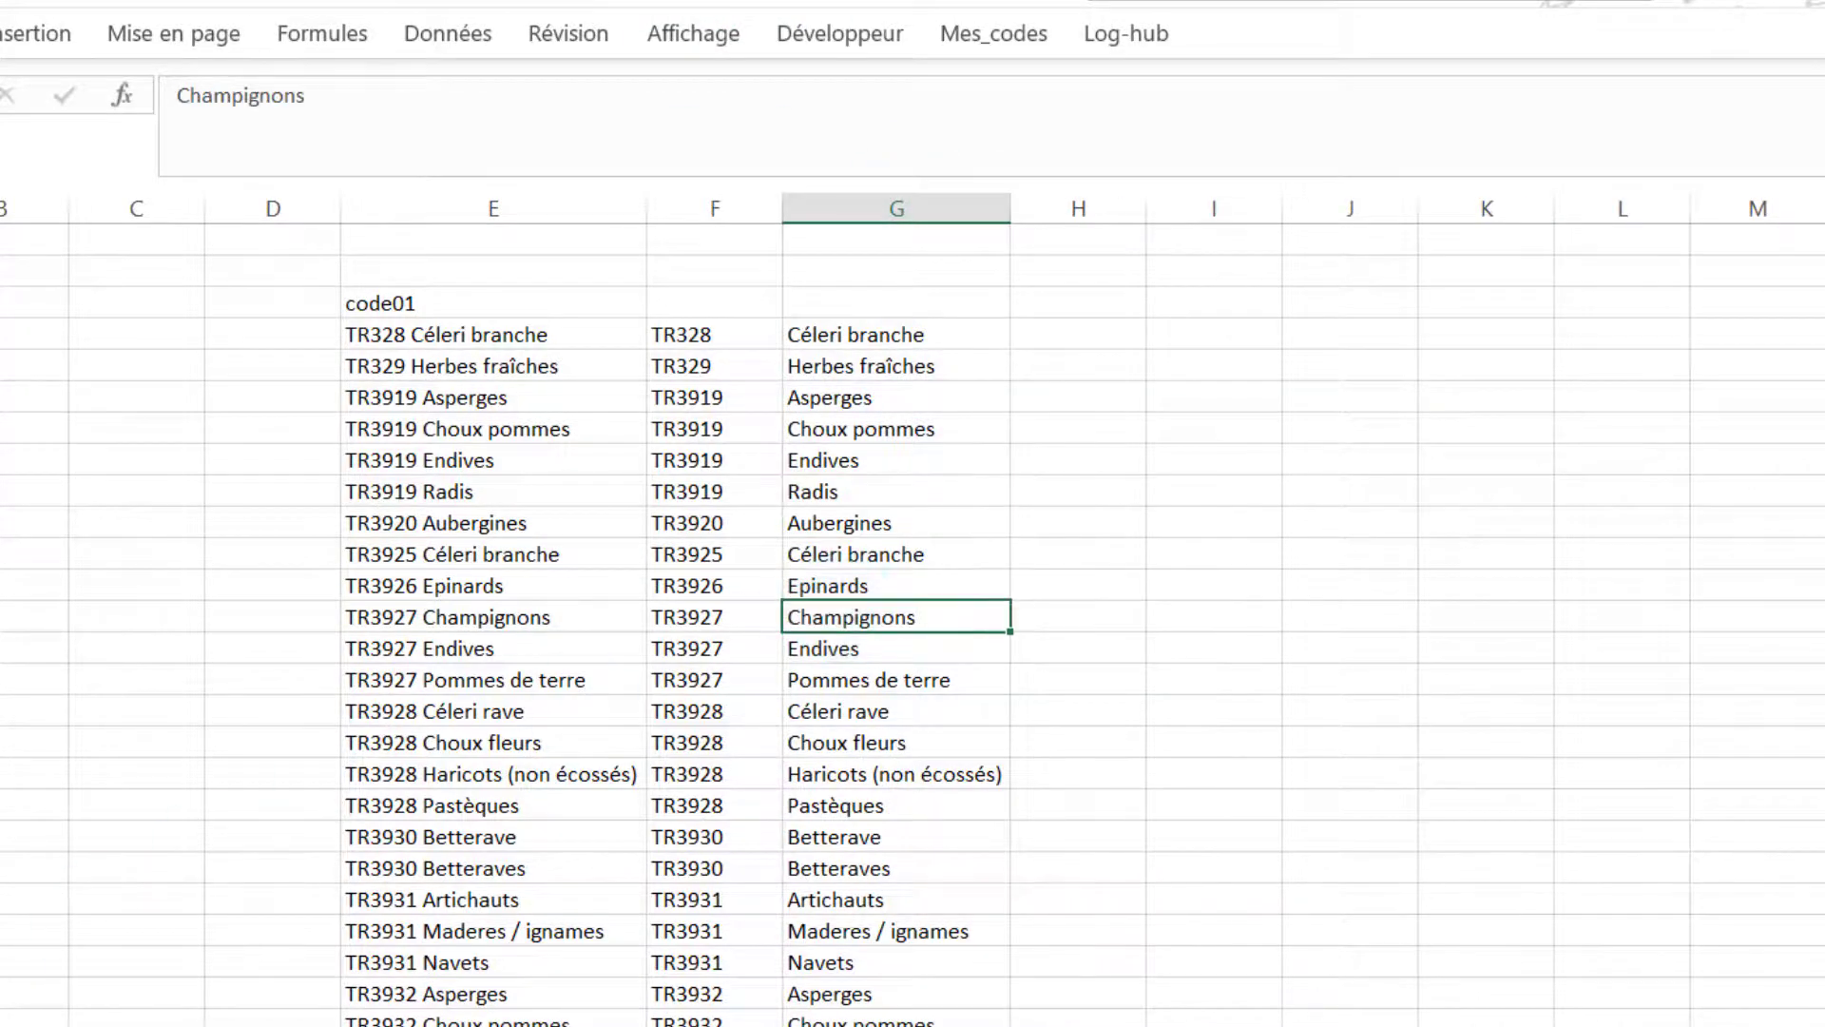